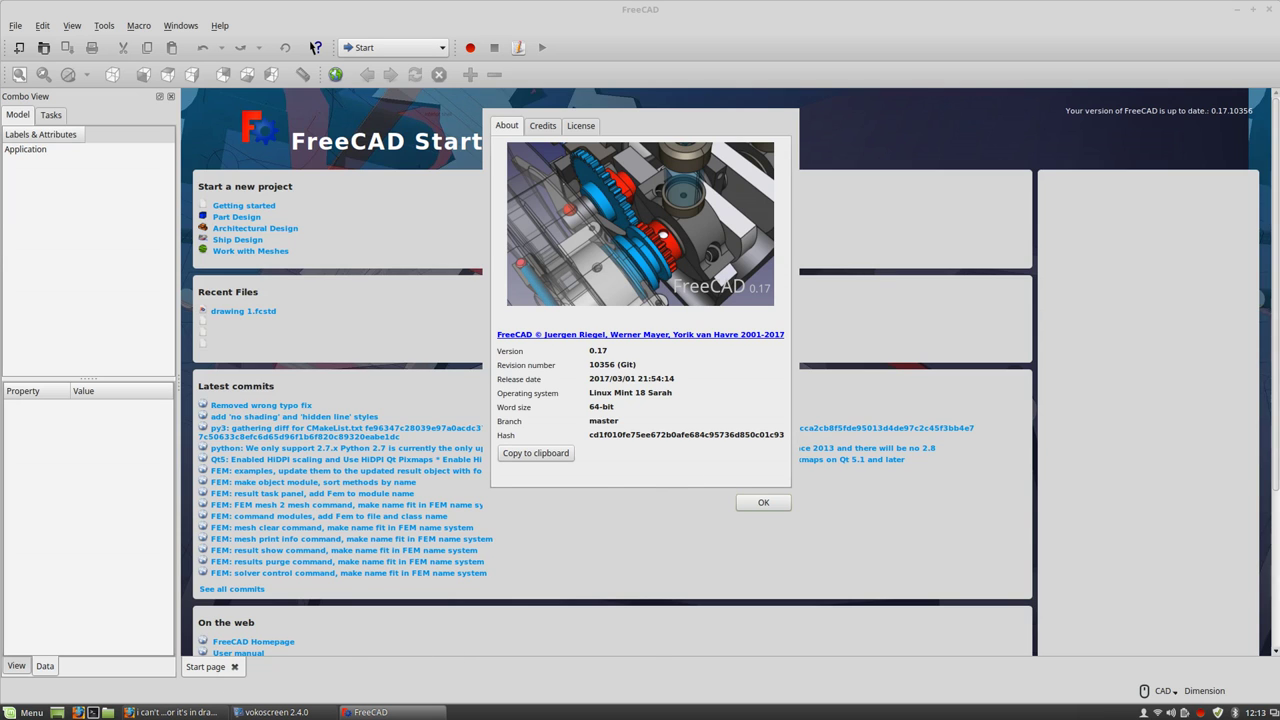
Switch to Firefox and examine the enlarged screenshot in the Google+ post about wall sections and line weights.
{"action": "left_click", "coordinate": [170, 712]}
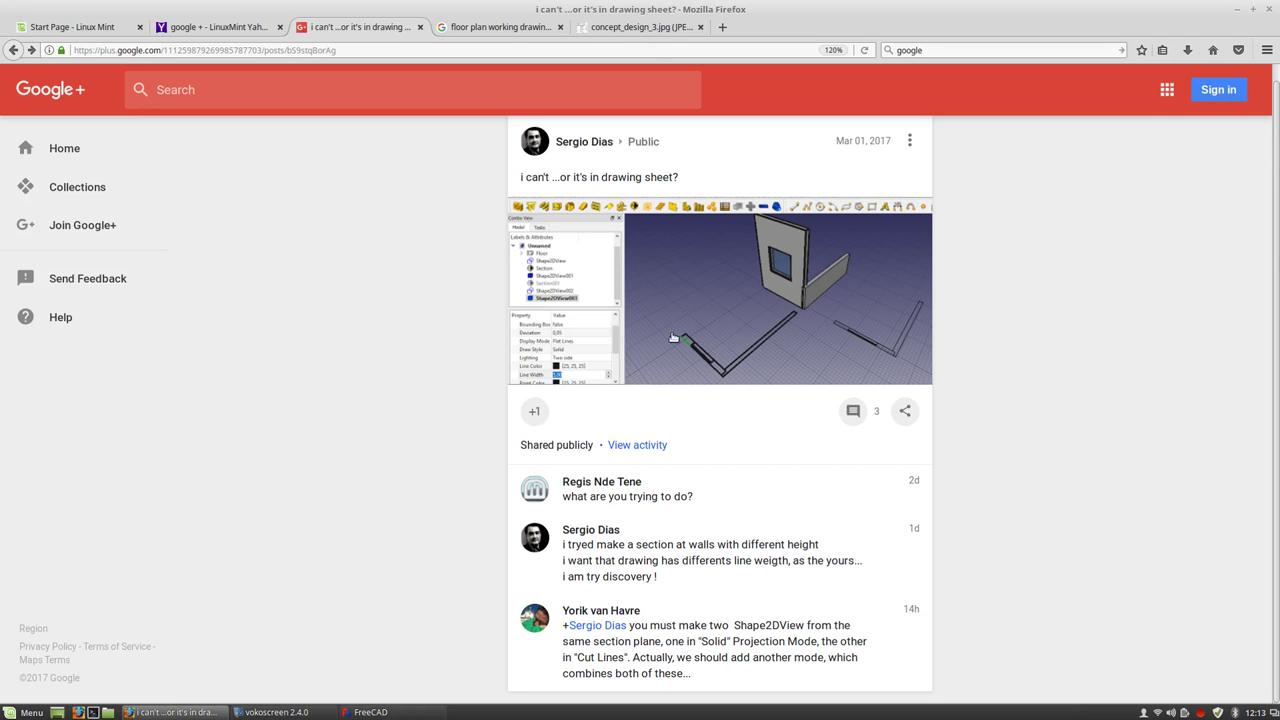
{"action": "left_click", "coordinate": [757, 310]}
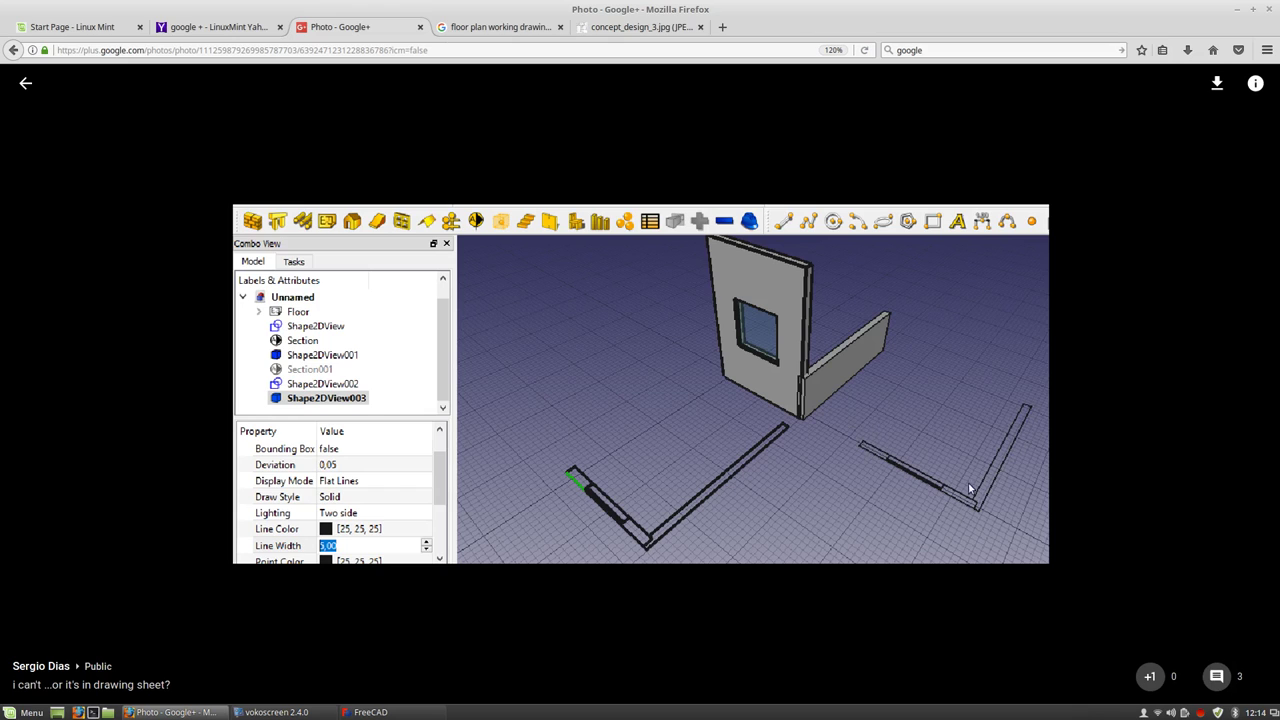
{"action": "left_click", "coordinate": [25, 87]}
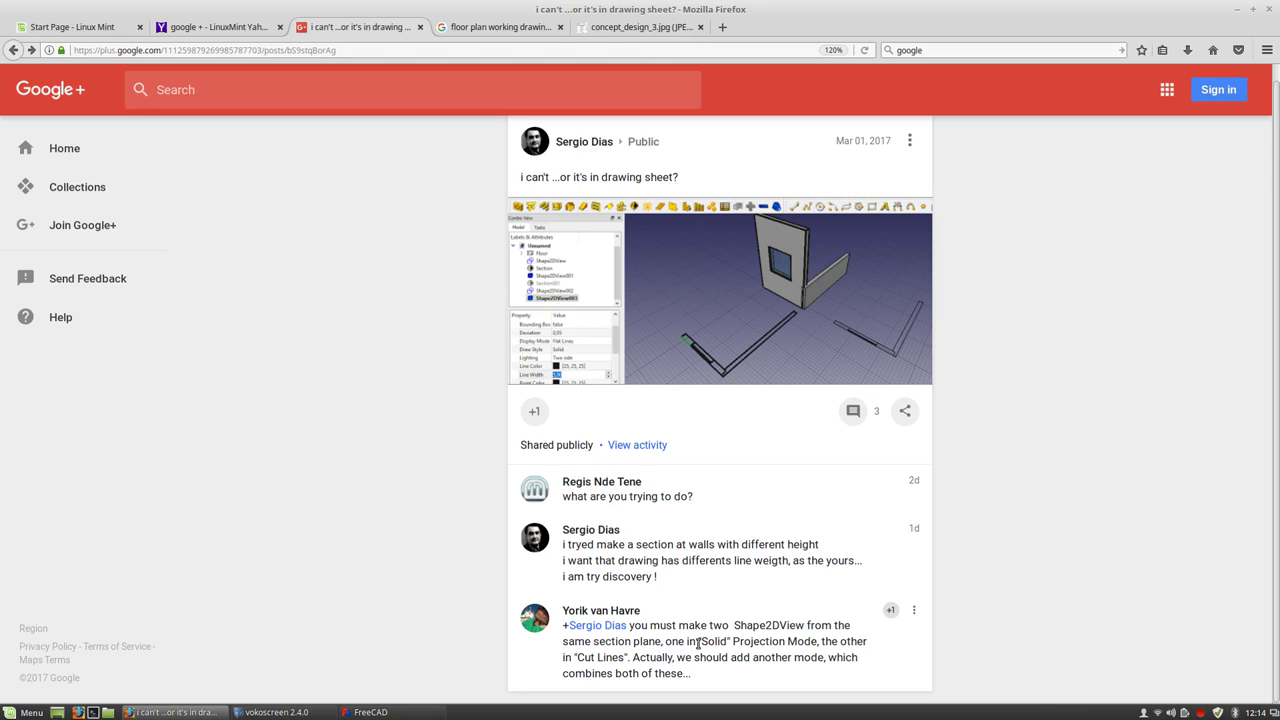
Switch back to FreeCAD, dismiss the version information, and create an empty document in the Arch workbench.
{"action": "left_click", "coordinate": [399, 714]}
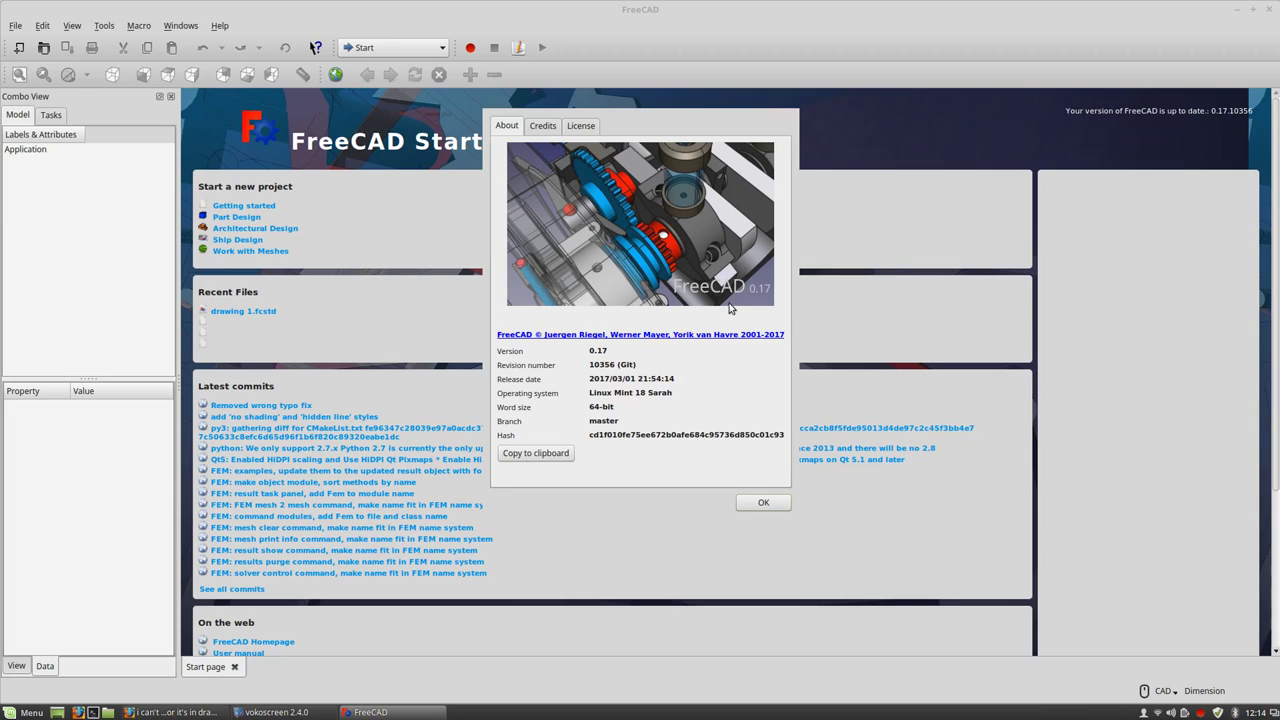
{"action": "left_click", "coordinate": [761, 502]}
{"action": "left_click", "coordinate": [358, 49]}
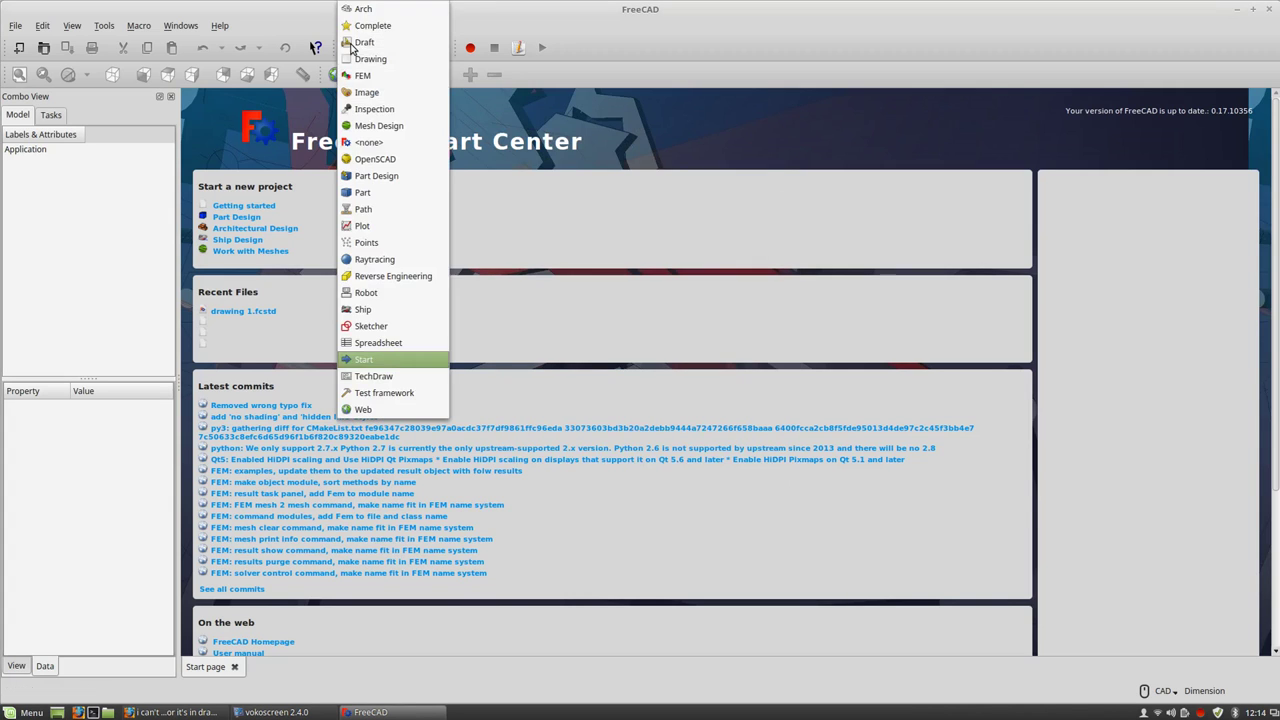
{"action": "left_click", "coordinate": [362, 10]}
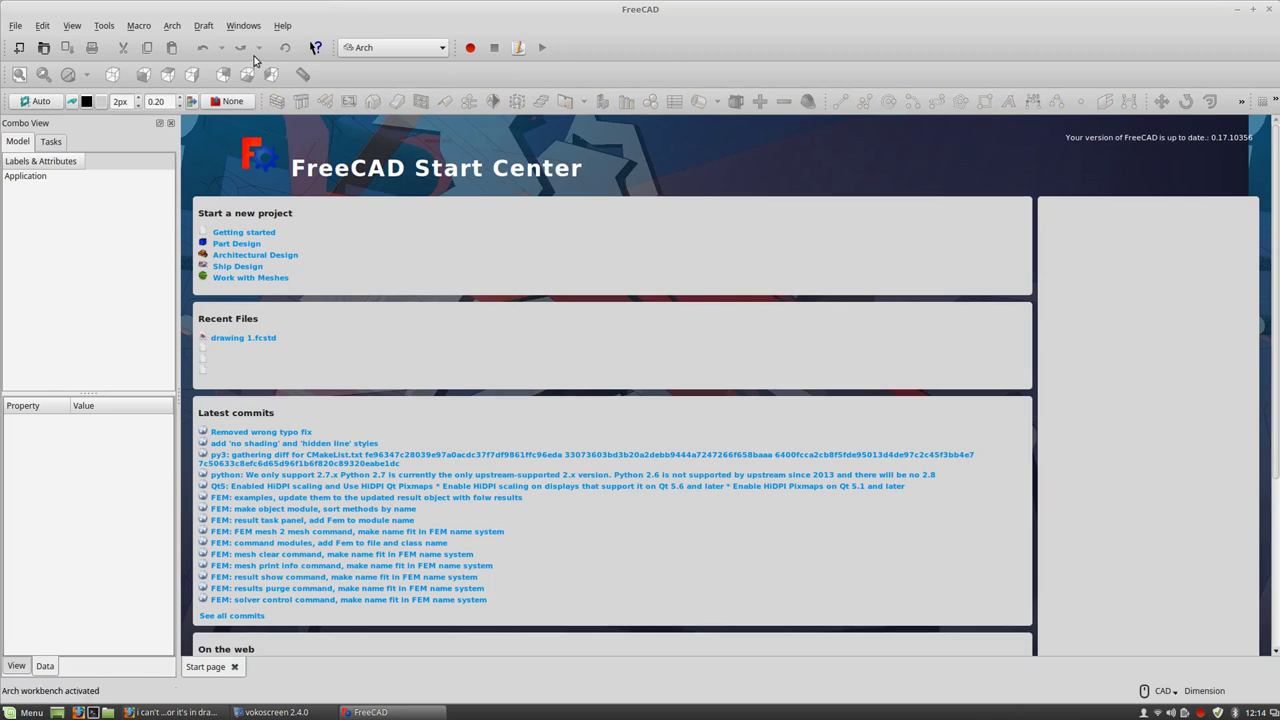
{"action": "left_click", "coordinate": [19, 47]}
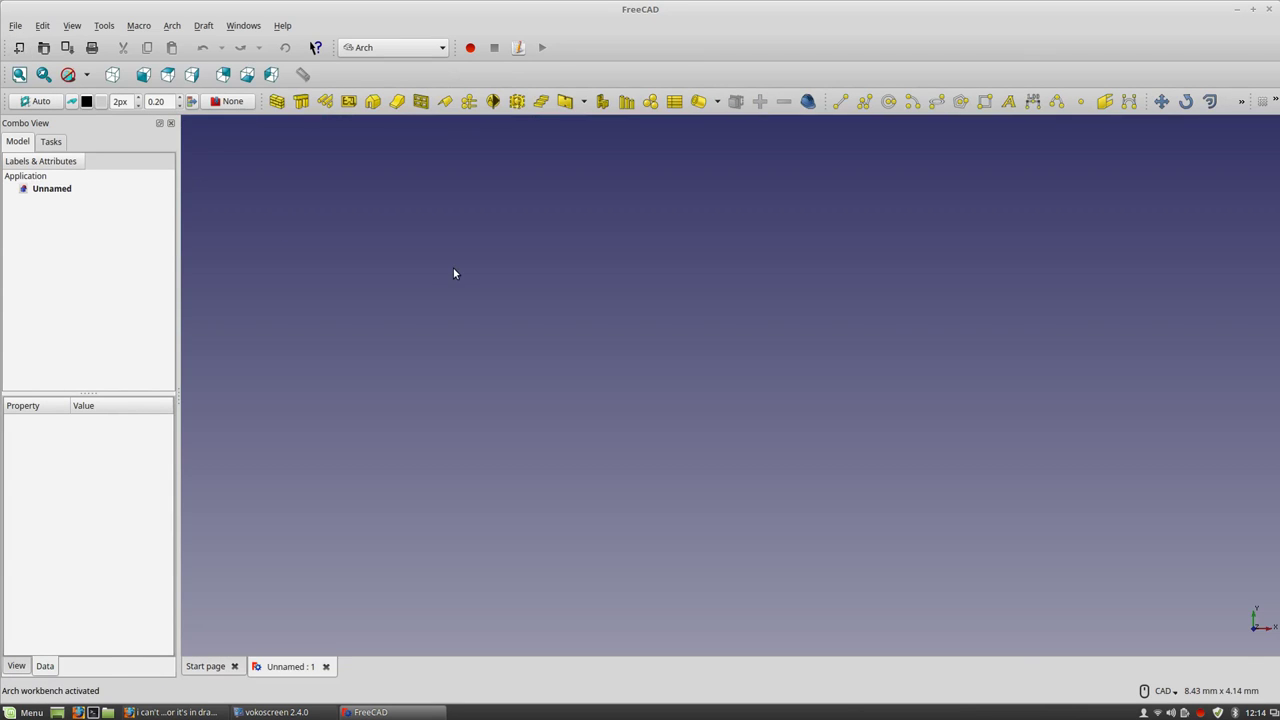
Set the user unit system in the preferences to MKS (m/kg/s/degree).
{"action": "left_click", "coordinate": [16, 26]}
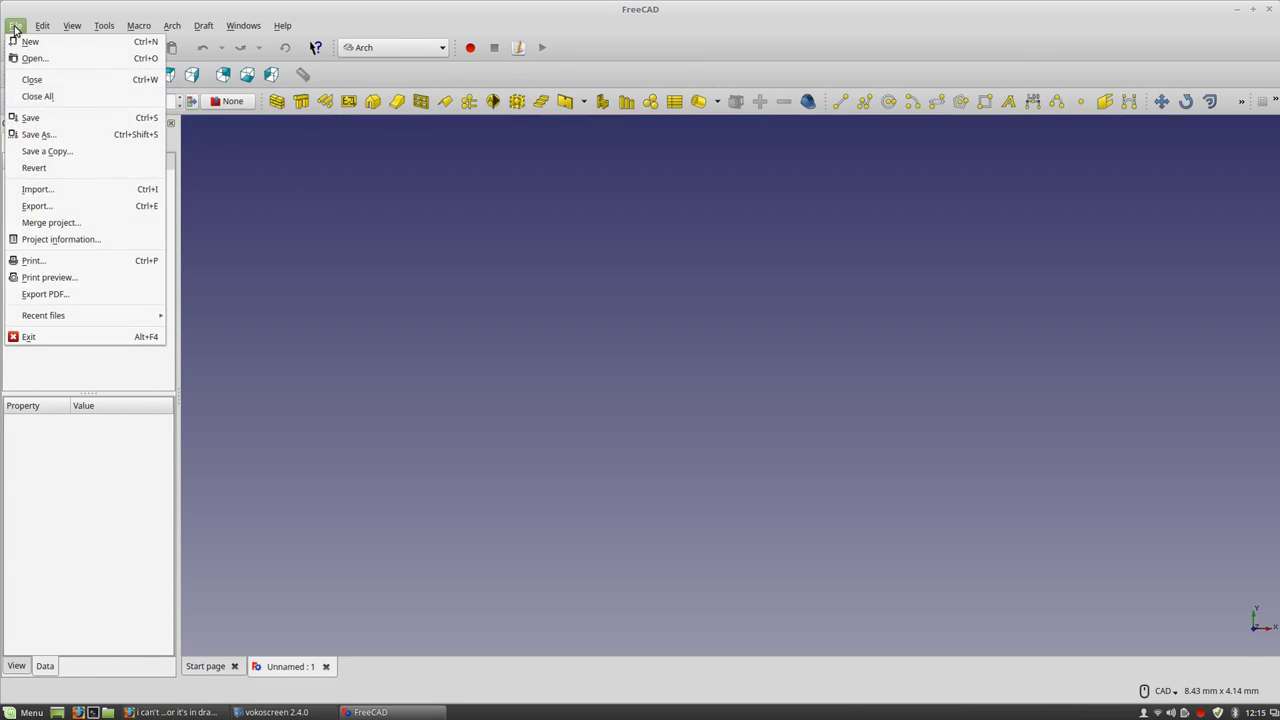
{"action": "mouse_move", "coordinate": [41, 28]}
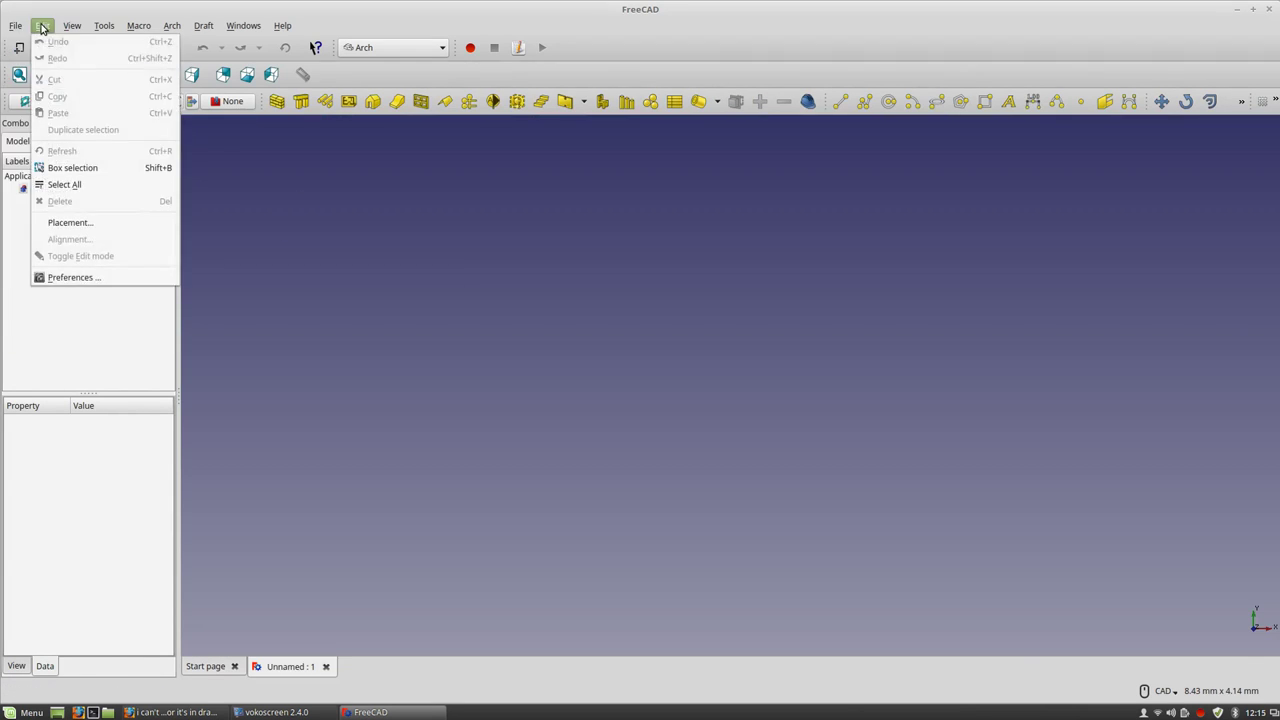
{"action": "left_click", "coordinate": [60, 279]}
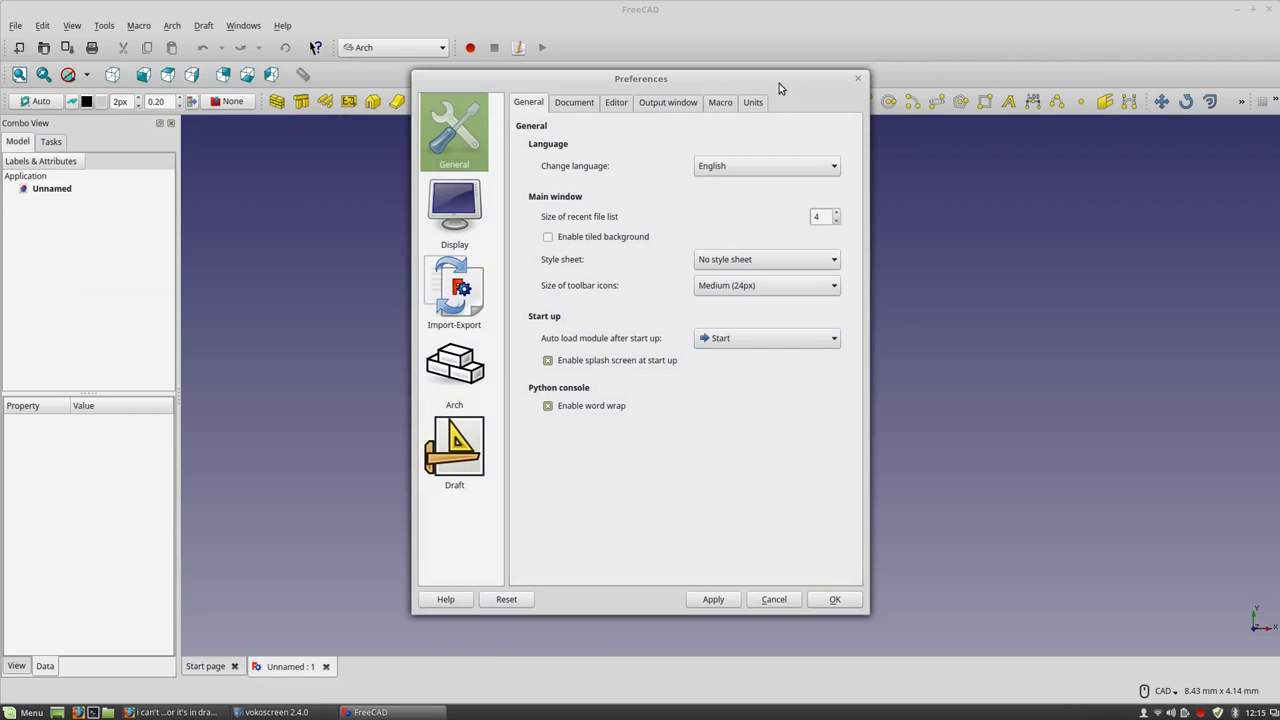
{"action": "left_click", "coordinate": [755, 103]}
{"action": "left_click", "coordinate": [724, 151]}
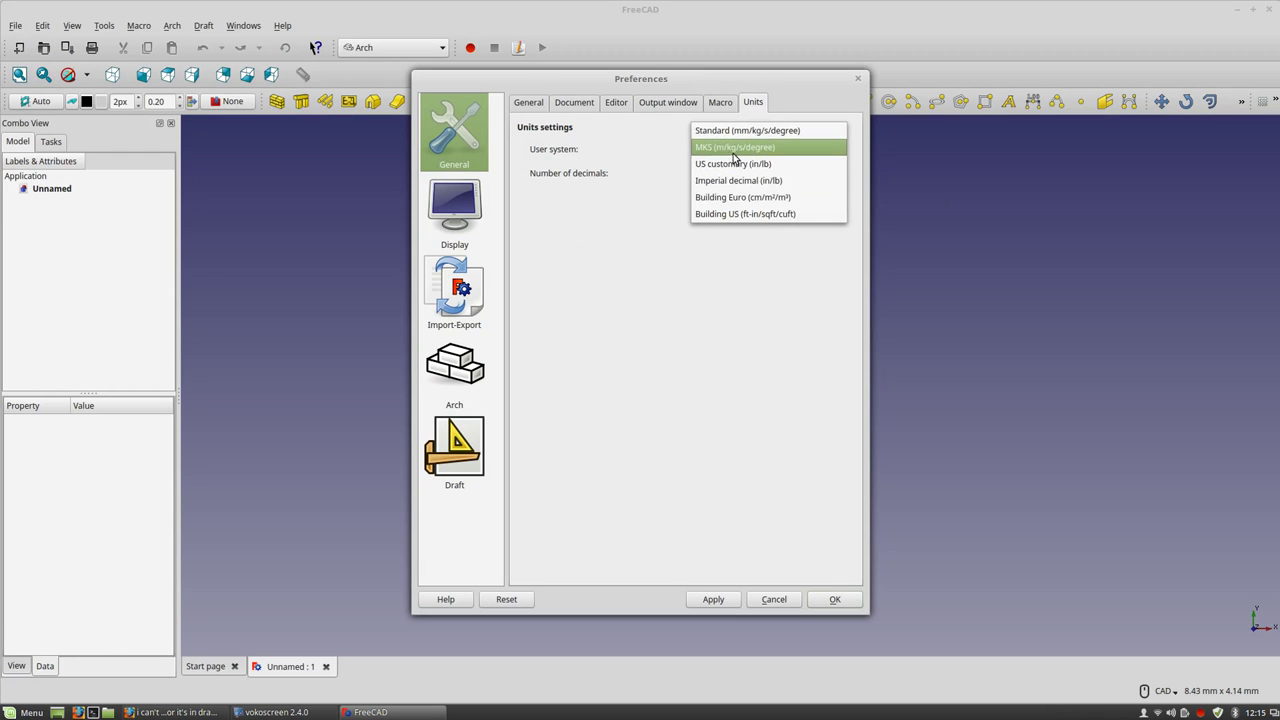
{"action": "left_click", "coordinate": [733, 148]}
{"action": "left_click", "coordinate": [828, 601]}
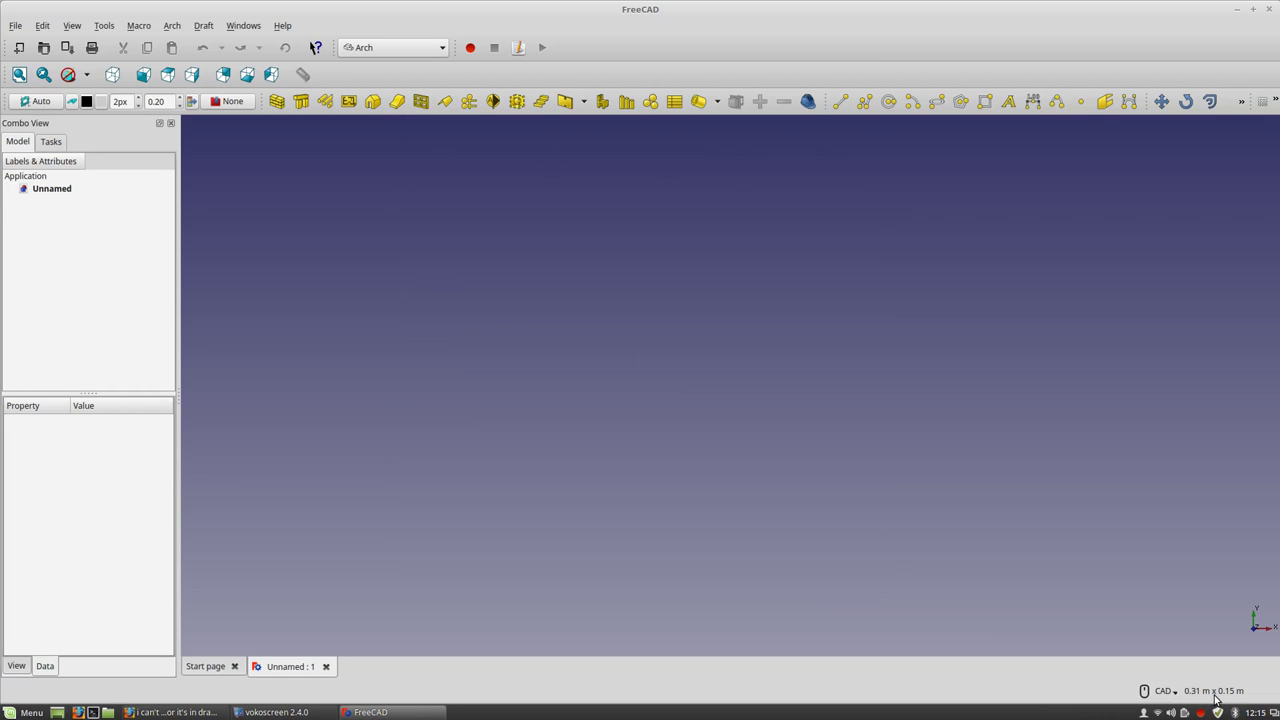
Draw a filled rectangle about 19 mm long and 22 mm high near the middle of the grid.
{"action": "left_click", "coordinate": [985, 101]}
{"action": "left_click", "coordinate": [626, 247]}
{"action": "left_click", "coordinate": [688, 321]}
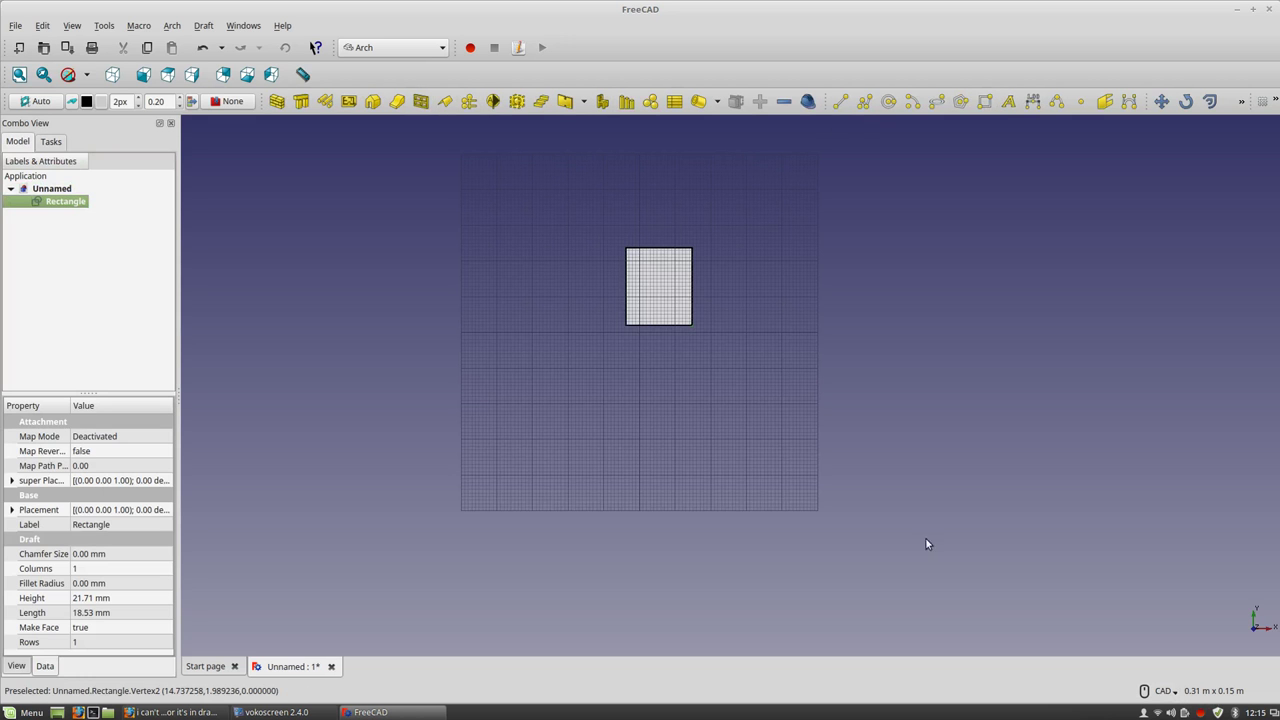
{"action": "scroll", "coordinate": [666, 277], "scroll_direction": "up", "scroll_amount": 3}
{"action": "scroll", "coordinate": [1180, 557], "scroll_direction": "up", "scroll_amount": 3}
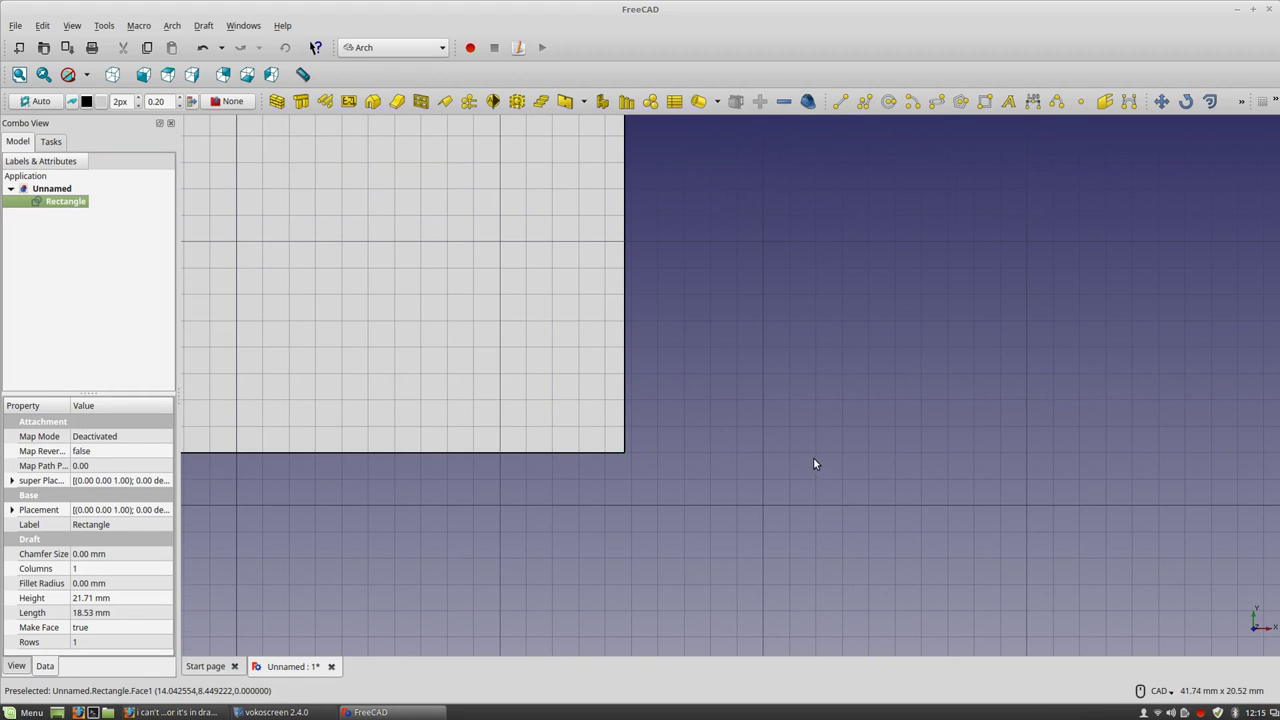
{"action": "scroll", "coordinate": [815, 455], "scroll_direction": "down", "scroll_amount": 8}
{"action": "scroll", "coordinate": [818, 457], "scroll_direction": "down", "scroll_amount": 4}
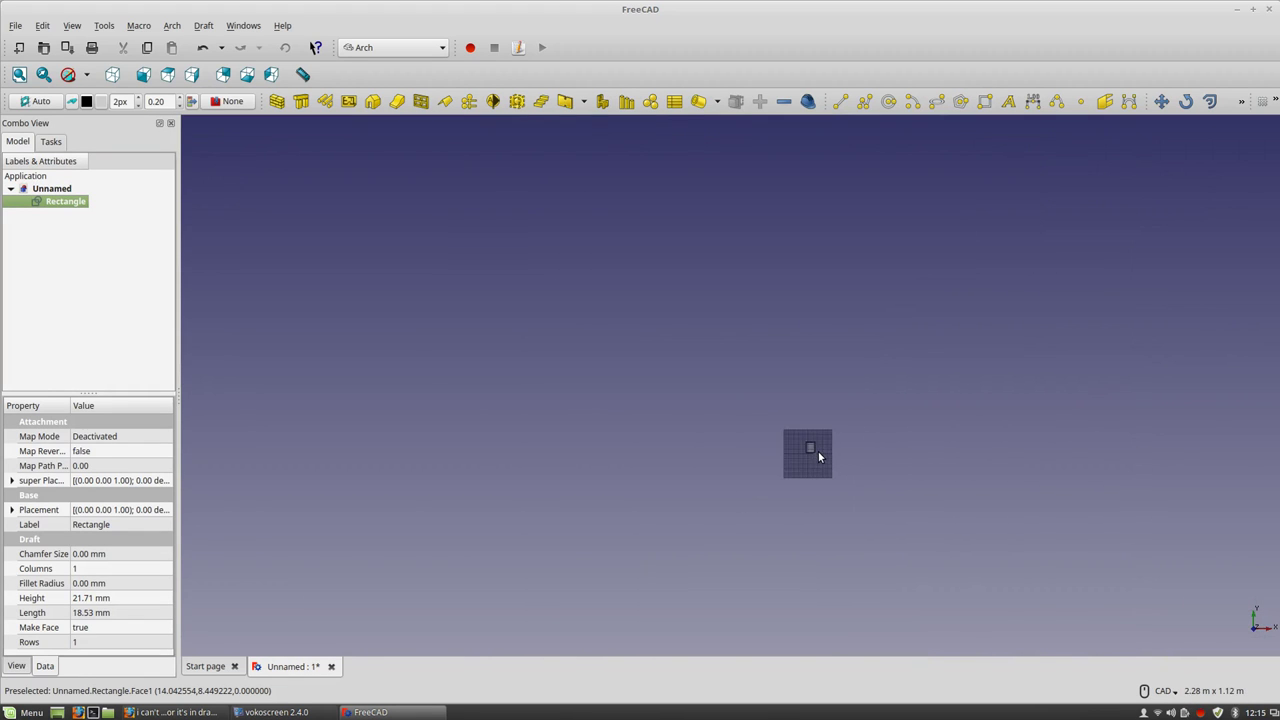
{"action": "scroll", "coordinate": [818, 456], "scroll_direction": "down", "scroll_amount": 3}
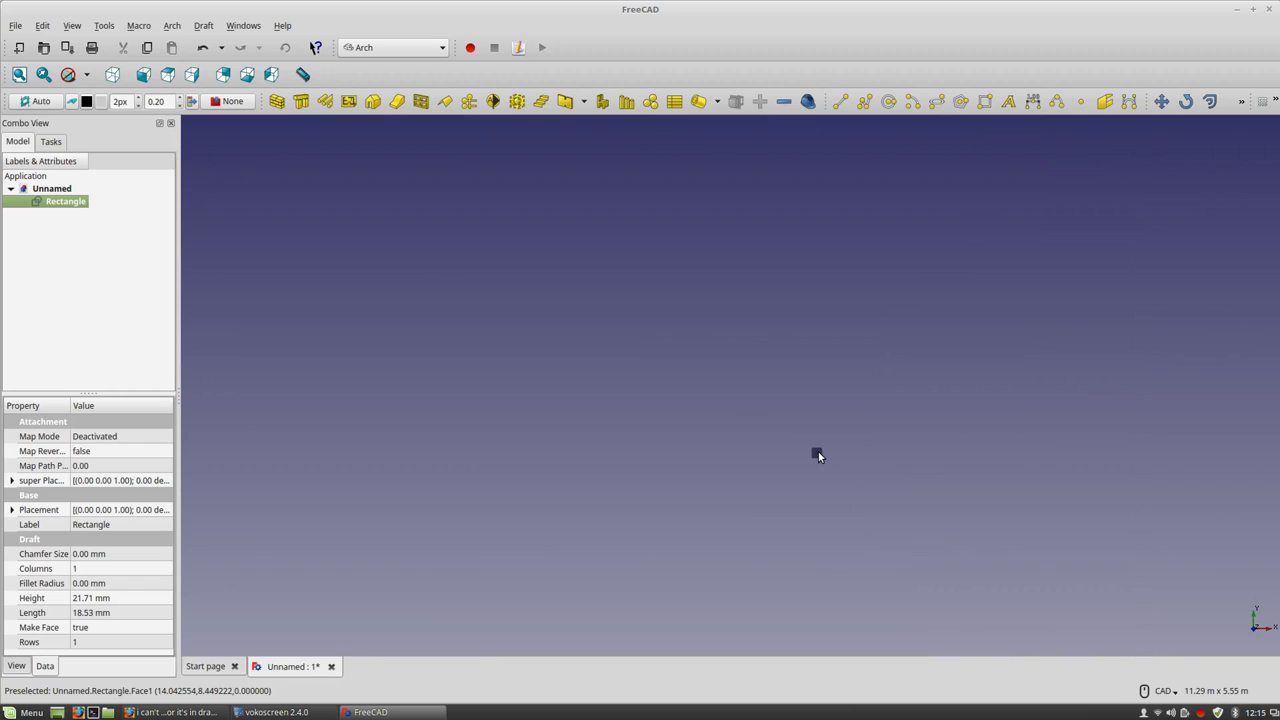
{"action": "scroll", "coordinate": [818, 456], "scroll_direction": "down", "scroll_amount": 2}
{"action": "scroll", "coordinate": [818, 456], "scroll_direction": "up", "scroll_amount": 1}
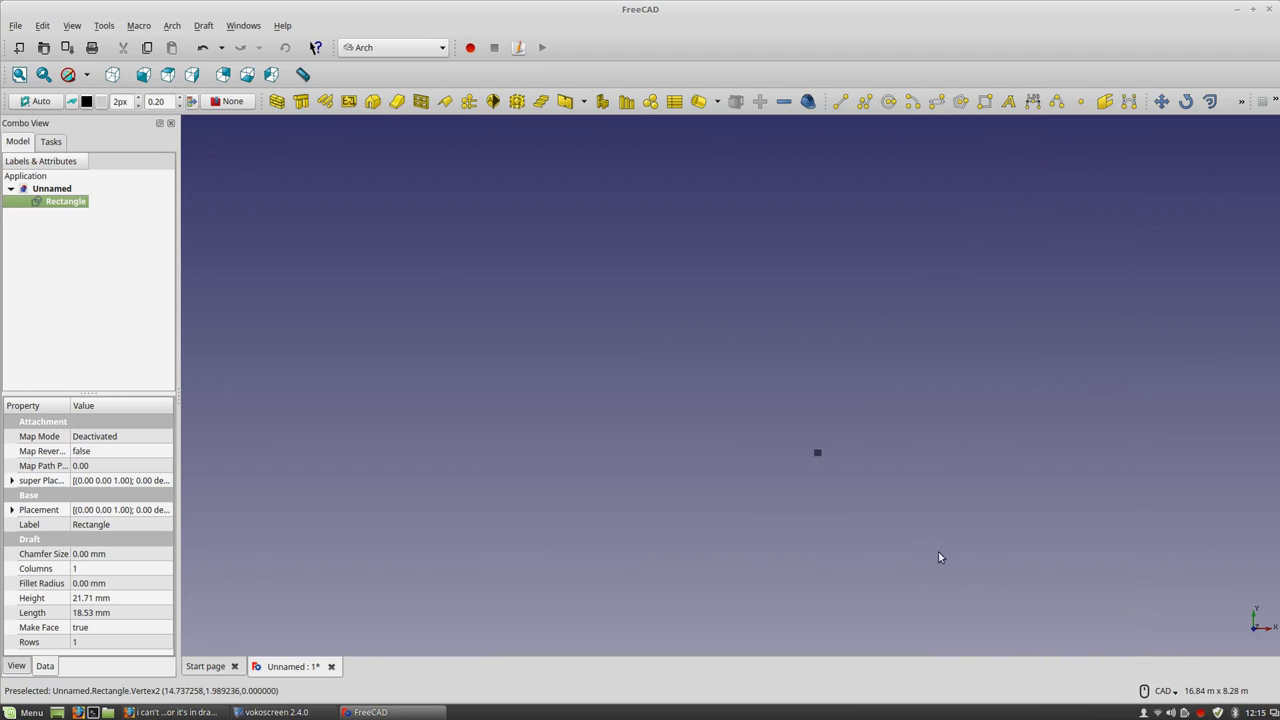
Delete the small trial rectangle from the document.
{"action": "right_click", "coordinate": [83, 201]}
{"action": "left_click", "coordinate": [136, 404]}
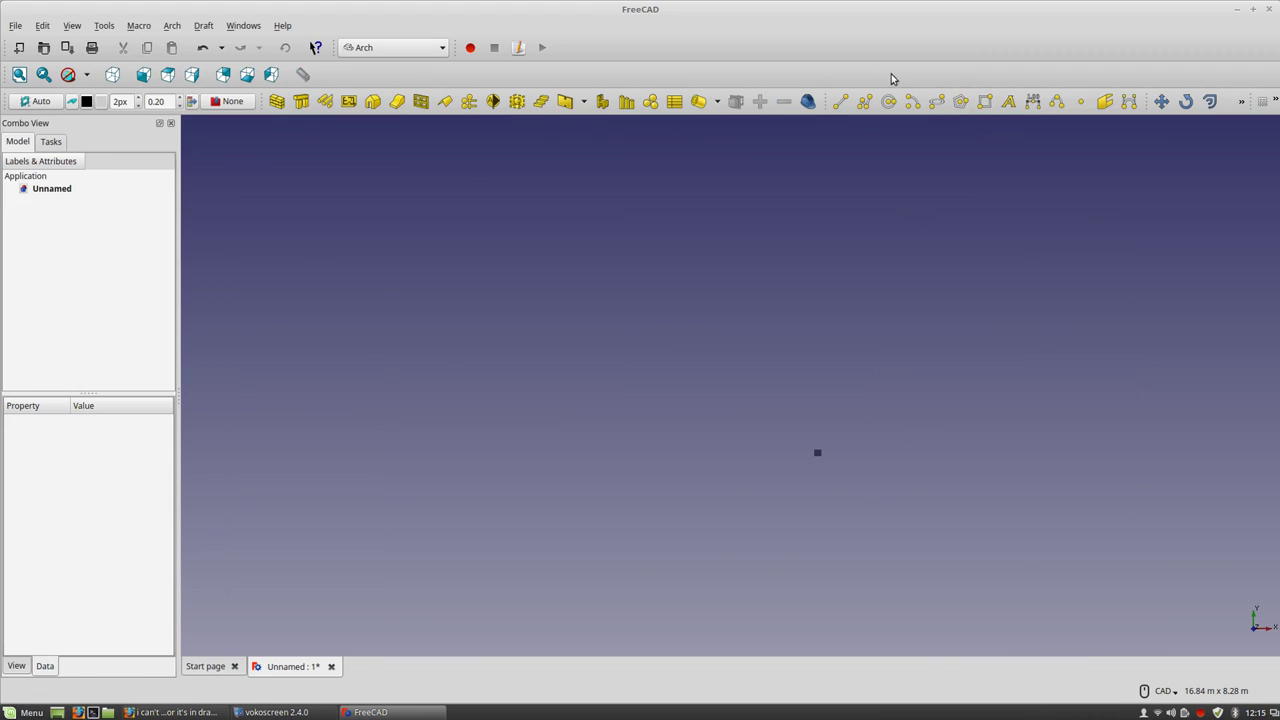
{"action": "left_click", "coordinate": [985, 103]}
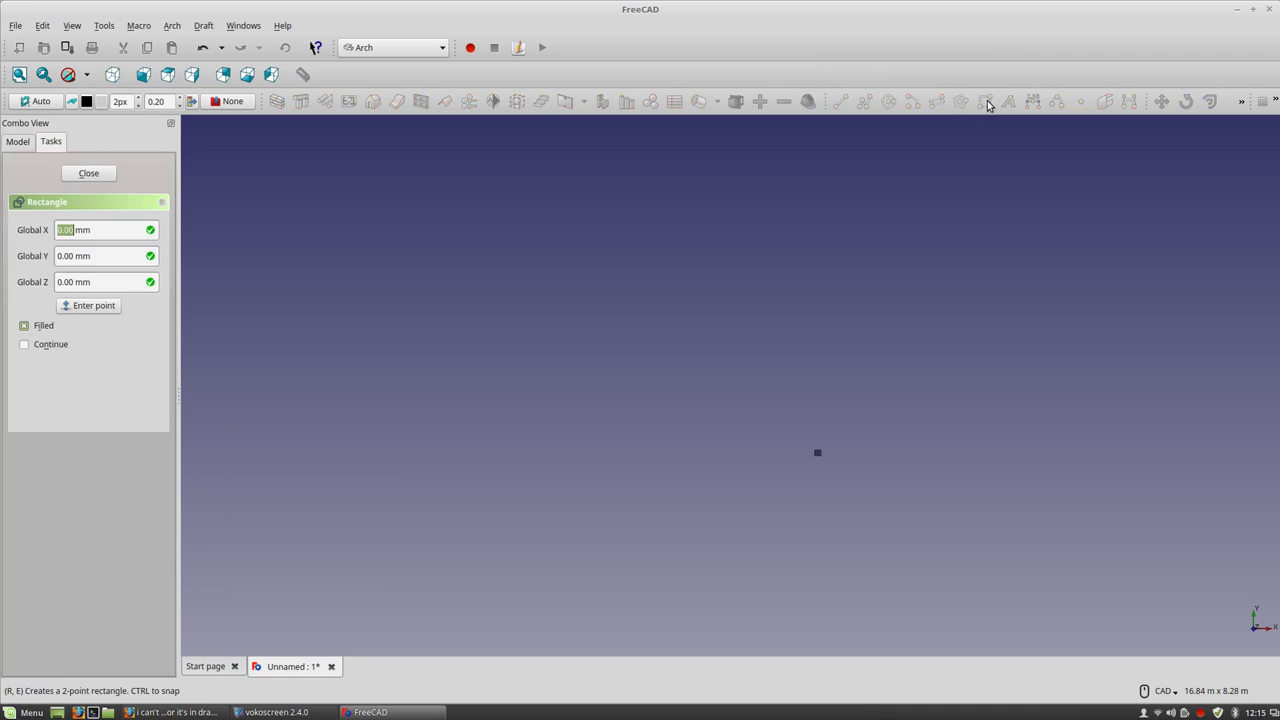
{"action": "key", "text": "Escape"}
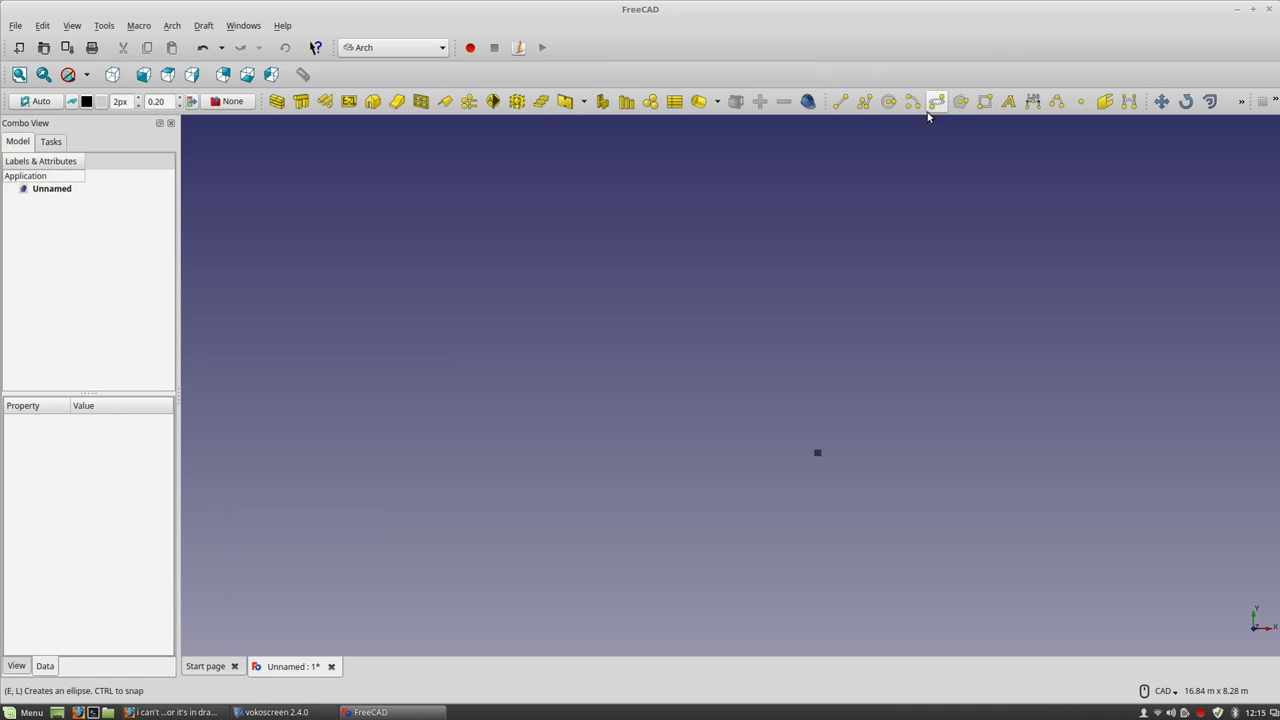
Draw a closed, filled wire as a stepped eight-corner outline with a slanted short side, its first horizontal segment about 2.9 m long.
{"action": "left_click", "coordinate": [864, 101]}
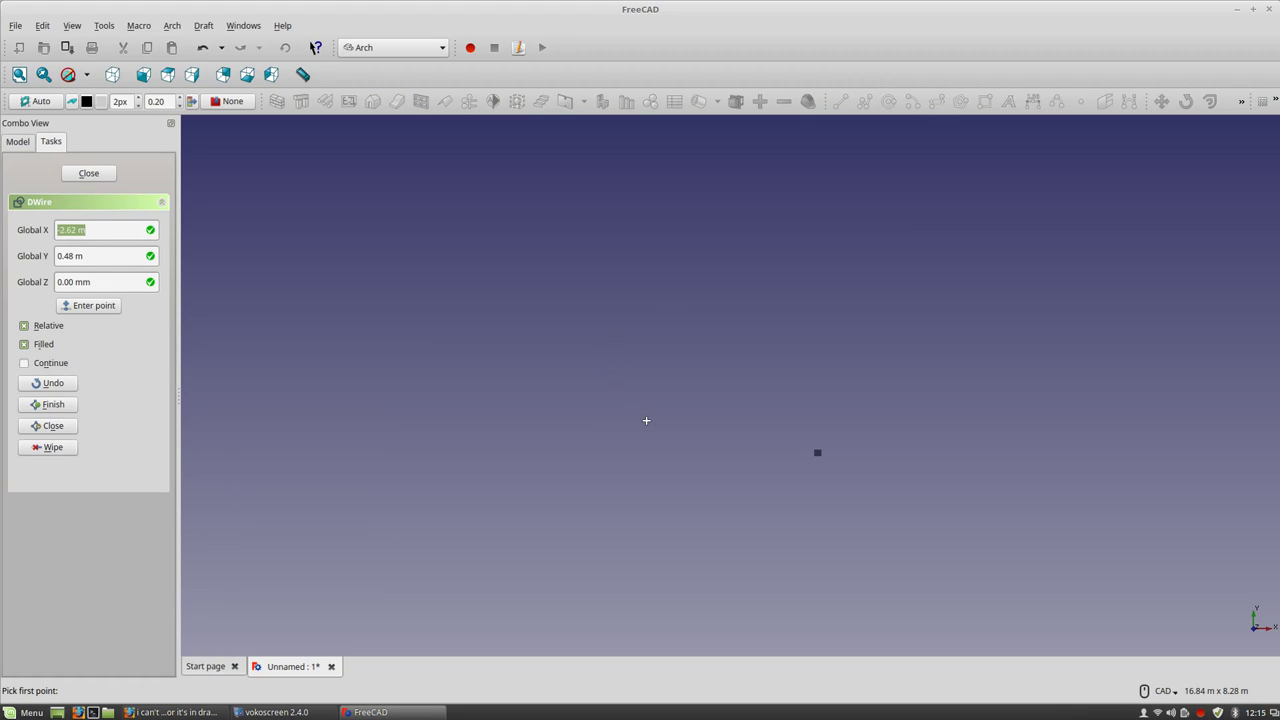
{"action": "left_click", "coordinate": [608, 342]}
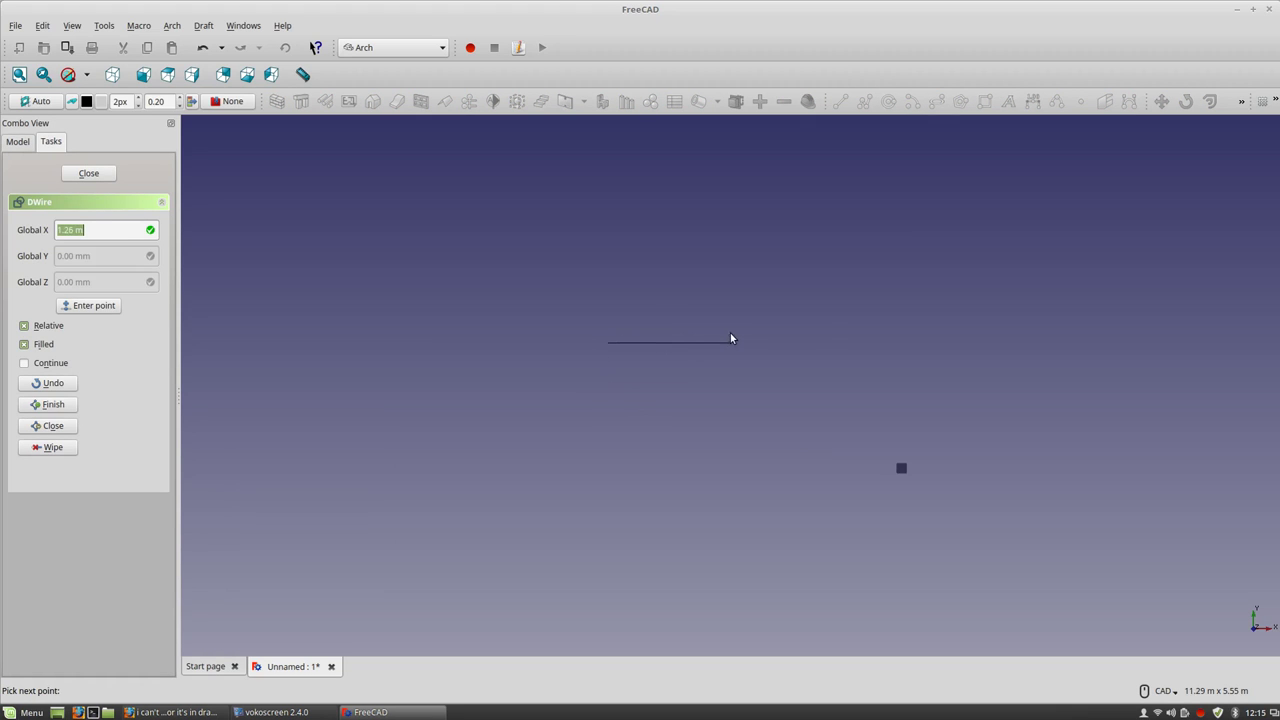
{"action": "left_click", "coordinate": [890, 334]}
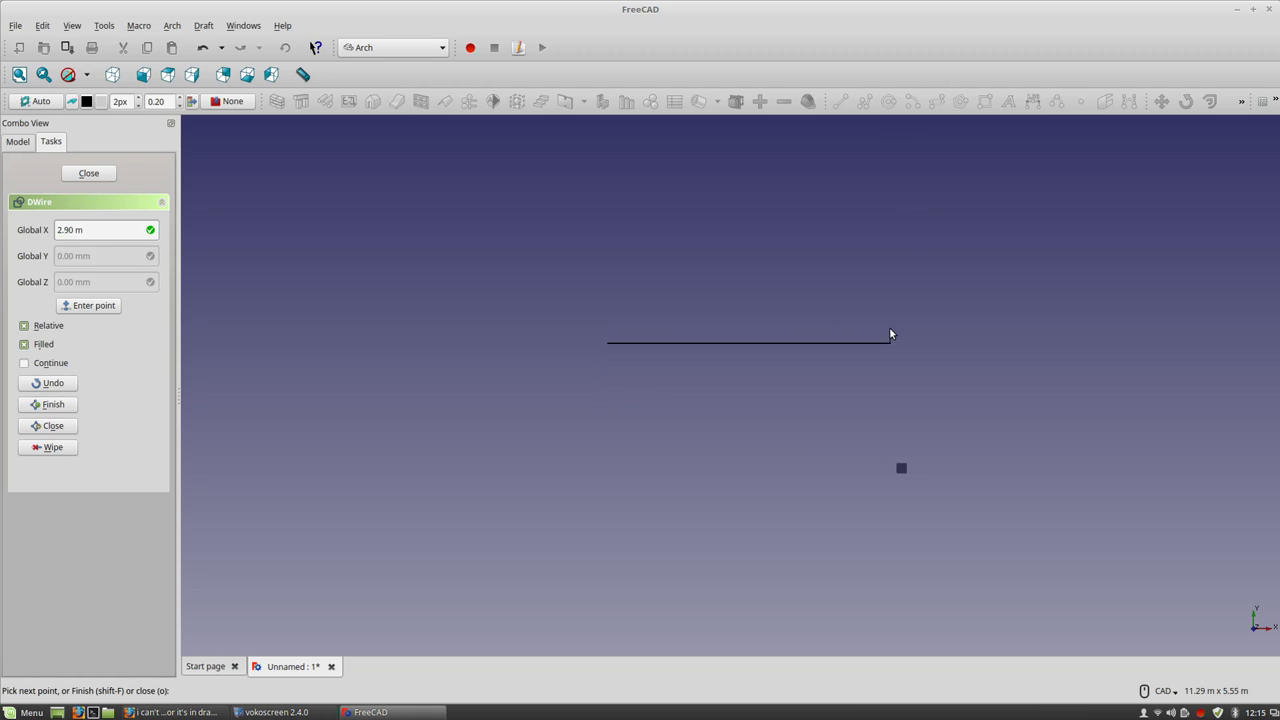
{"action": "left_click", "coordinate": [896, 215]}
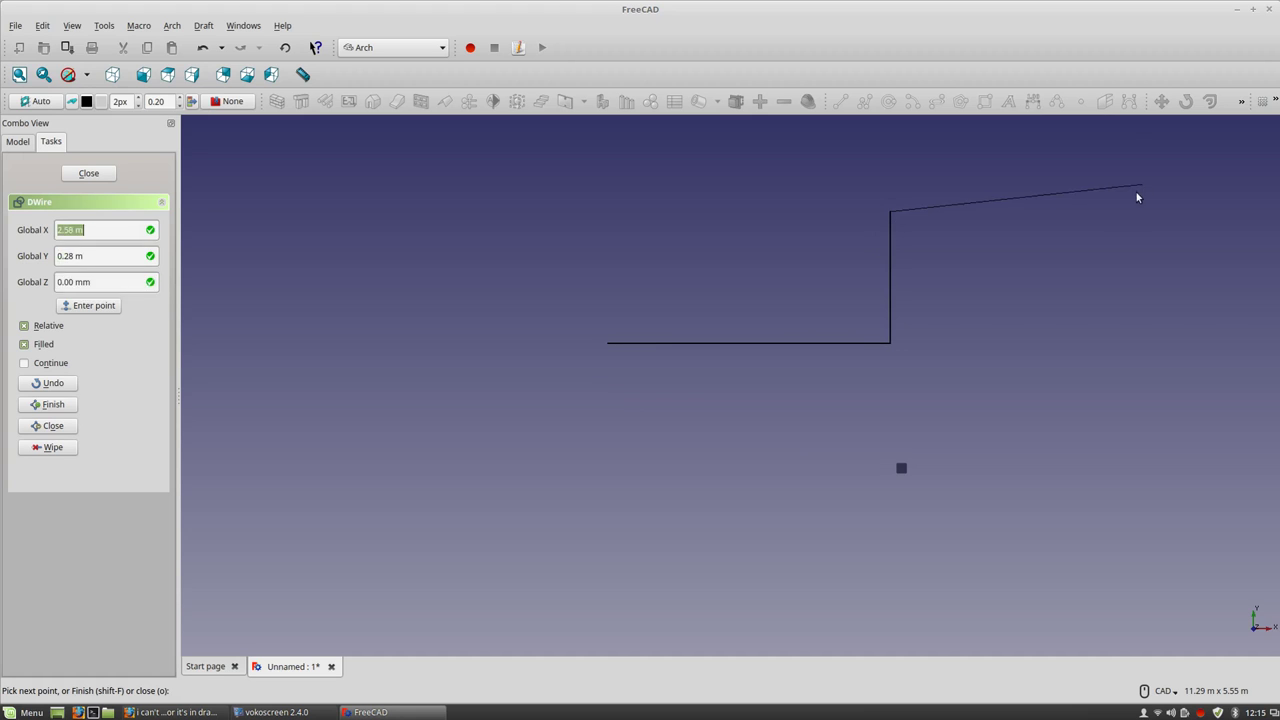
{"action": "left_click", "coordinate": [1123, 232]}
{"action": "left_click", "coordinate": [1108, 582]}
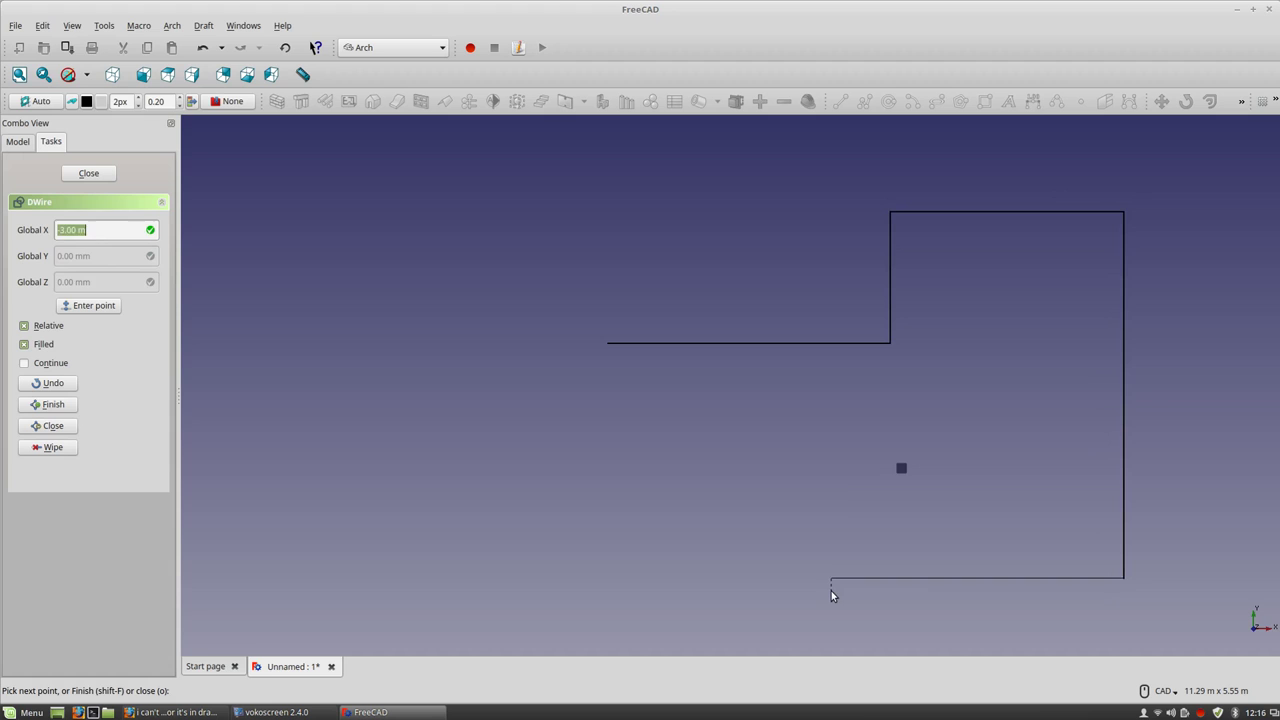
{"action": "left_click", "coordinate": [831, 578]}
{"action": "left_click", "coordinate": [832, 494]}
{"action": "key", "text": "shift"}
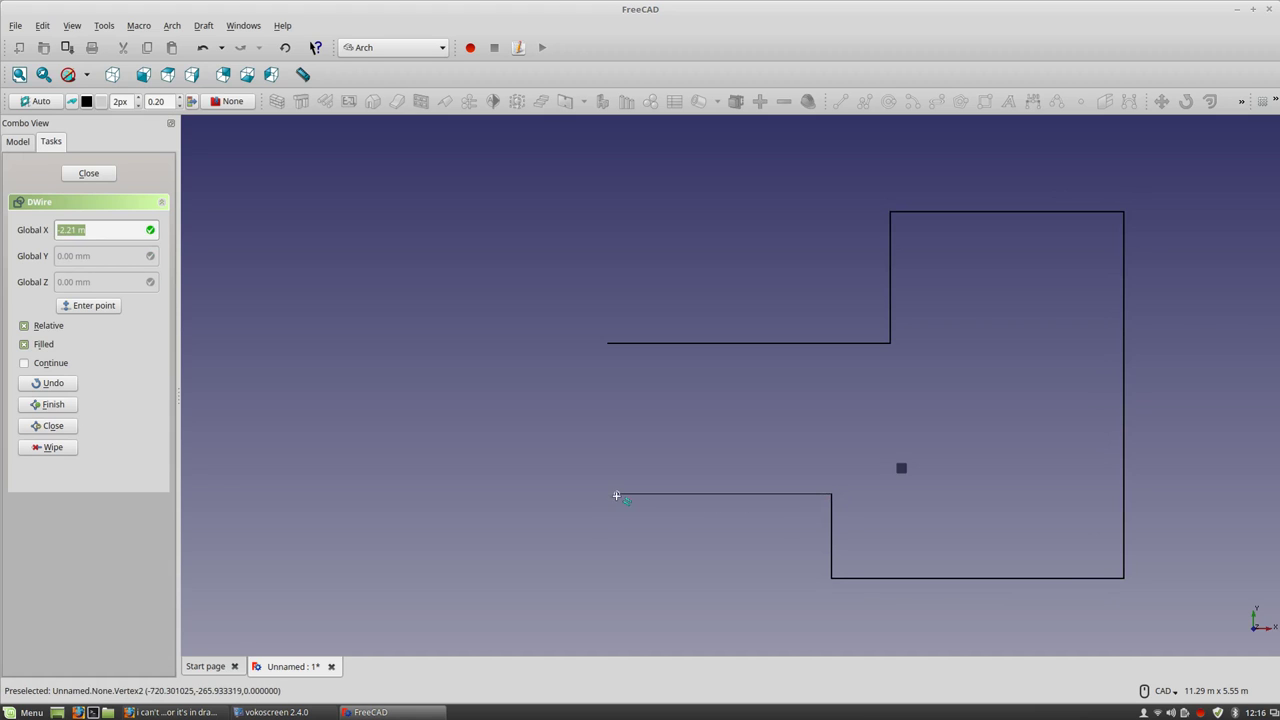
{"action": "left_click", "coordinate": [650, 491]}
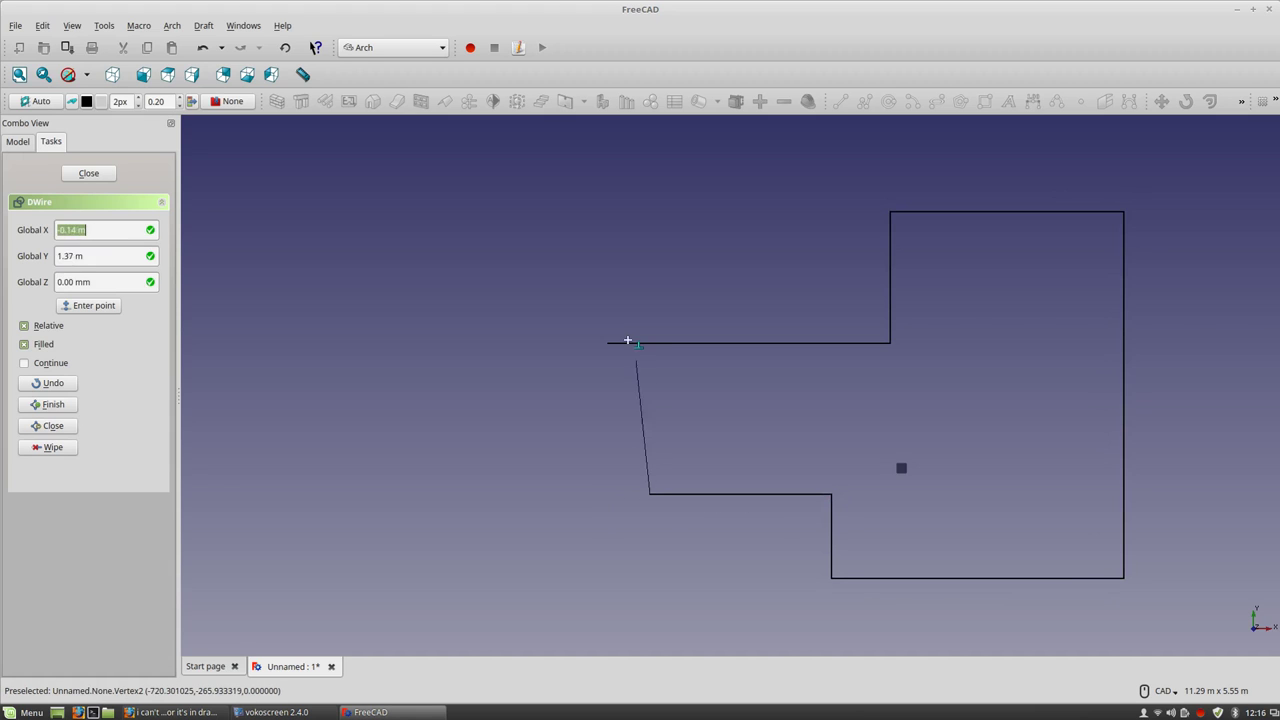
{"action": "left_click", "coordinate": [610, 343]}
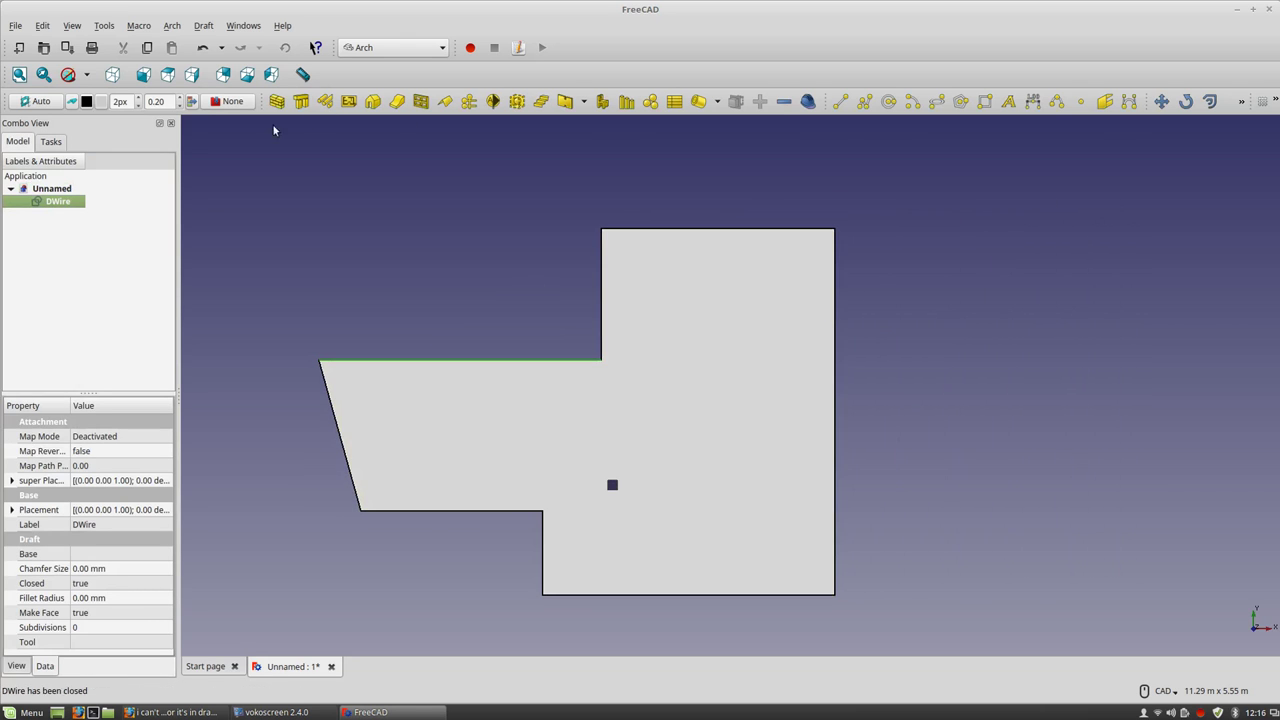
Show the outline in axonometric view and set the wire's Make Face property to false, leaving the wire selected.
{"action": "left_click", "coordinate": [113, 77]}
{"action": "left_click", "coordinate": [664, 263]}
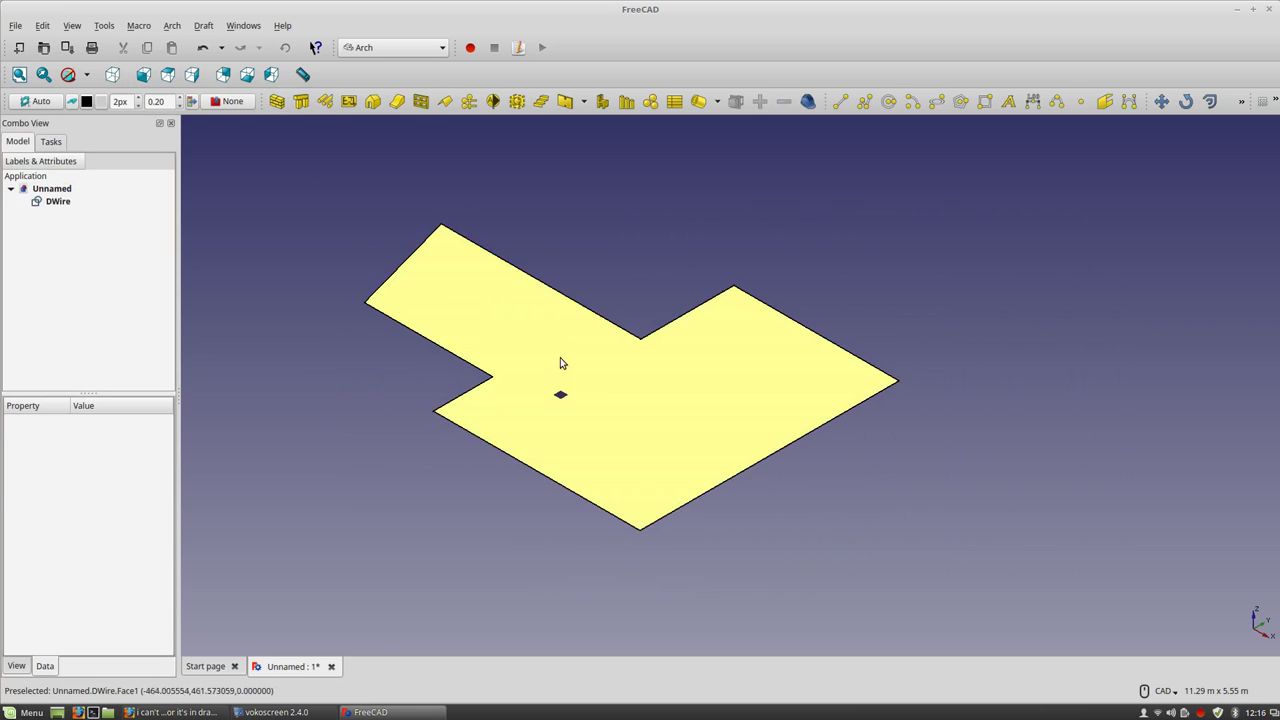
{"action": "left_click", "coordinate": [560, 364]}
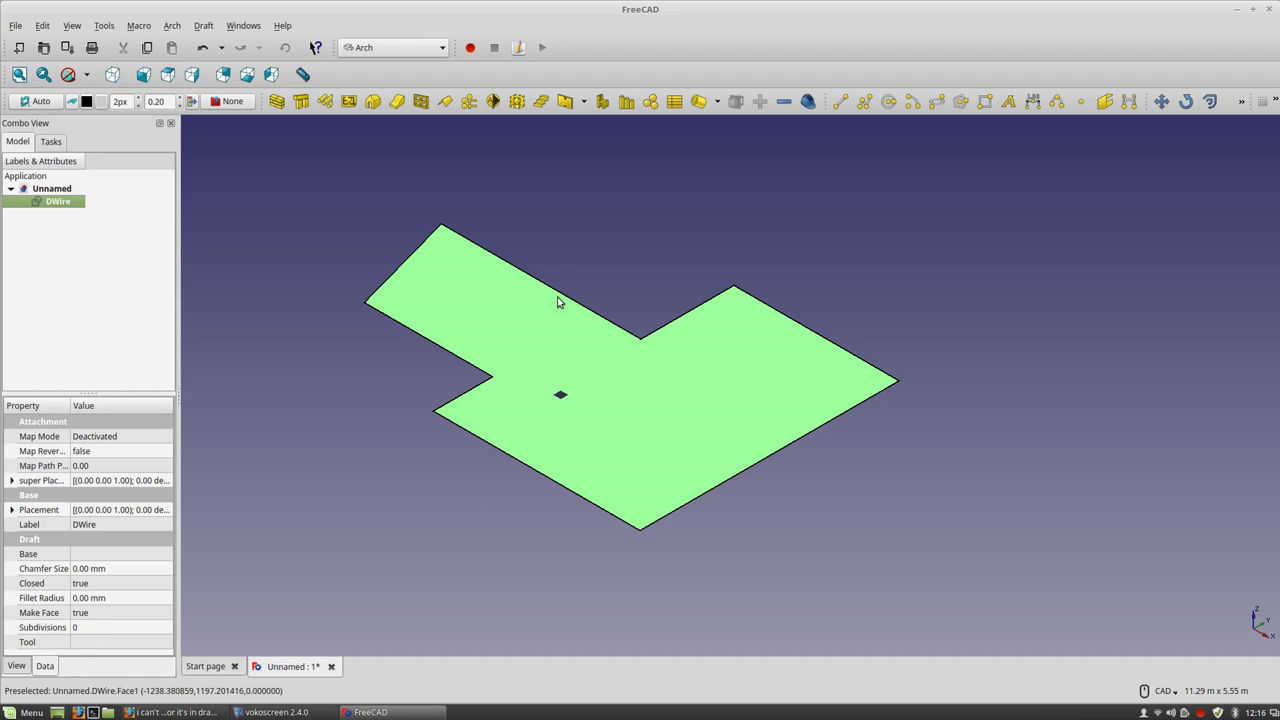
{"action": "middle_click_drag", "start_coordinate": [590, 282], "coordinate": [576, 331]}
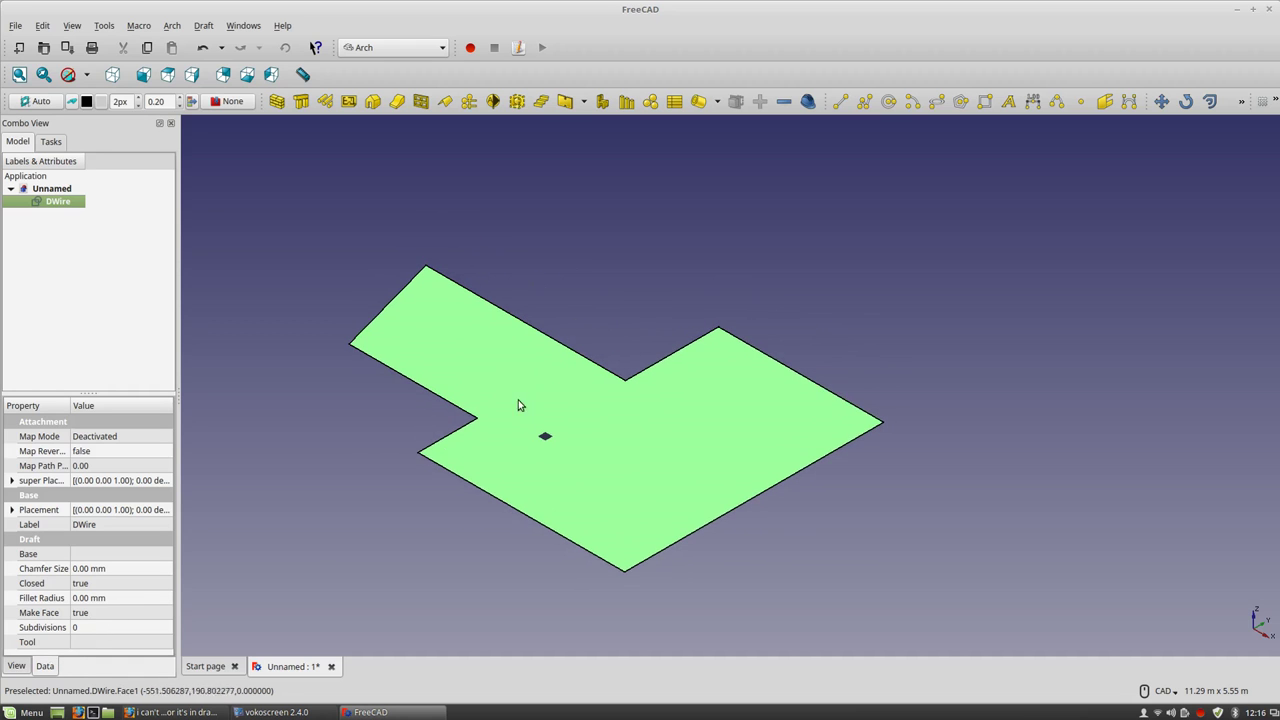
{"action": "left_click", "coordinate": [540, 244]}
{"action": "left_click", "coordinate": [463, 314]}
{"action": "left_click", "coordinate": [110, 614]}
{"action": "left_click", "coordinate": [110, 614]}
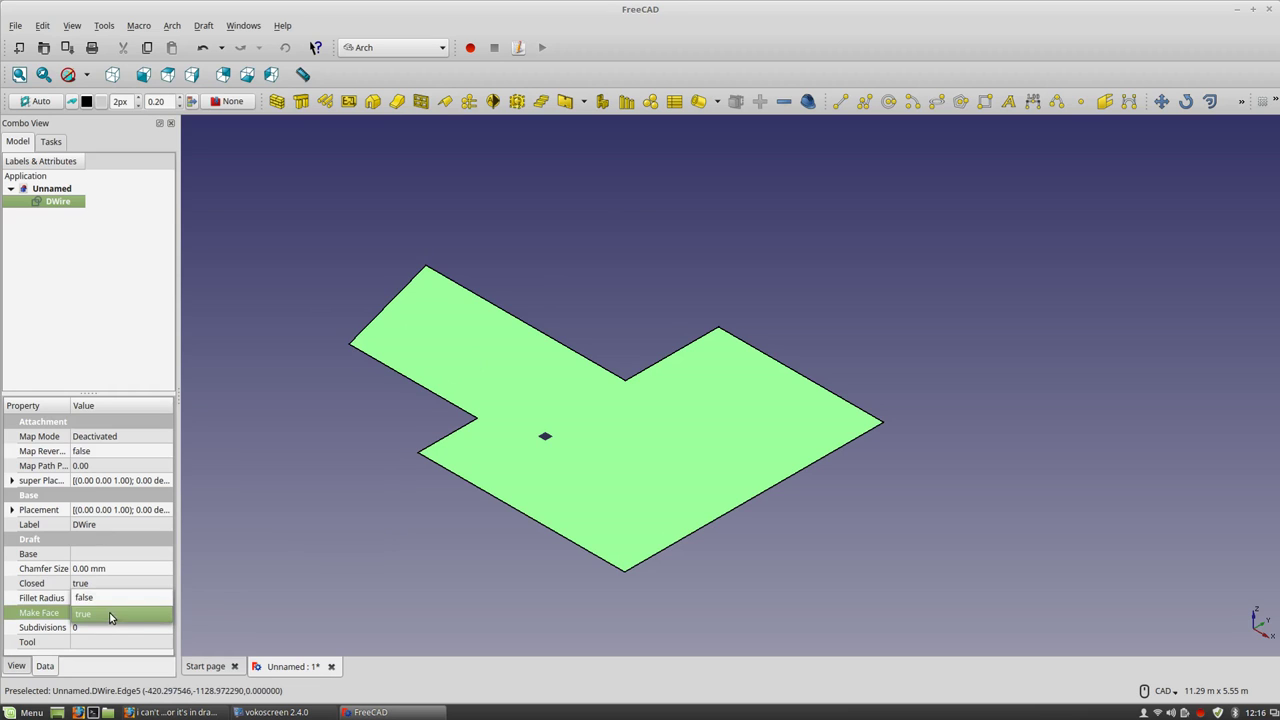
{"action": "left_click", "coordinate": [108, 598]}
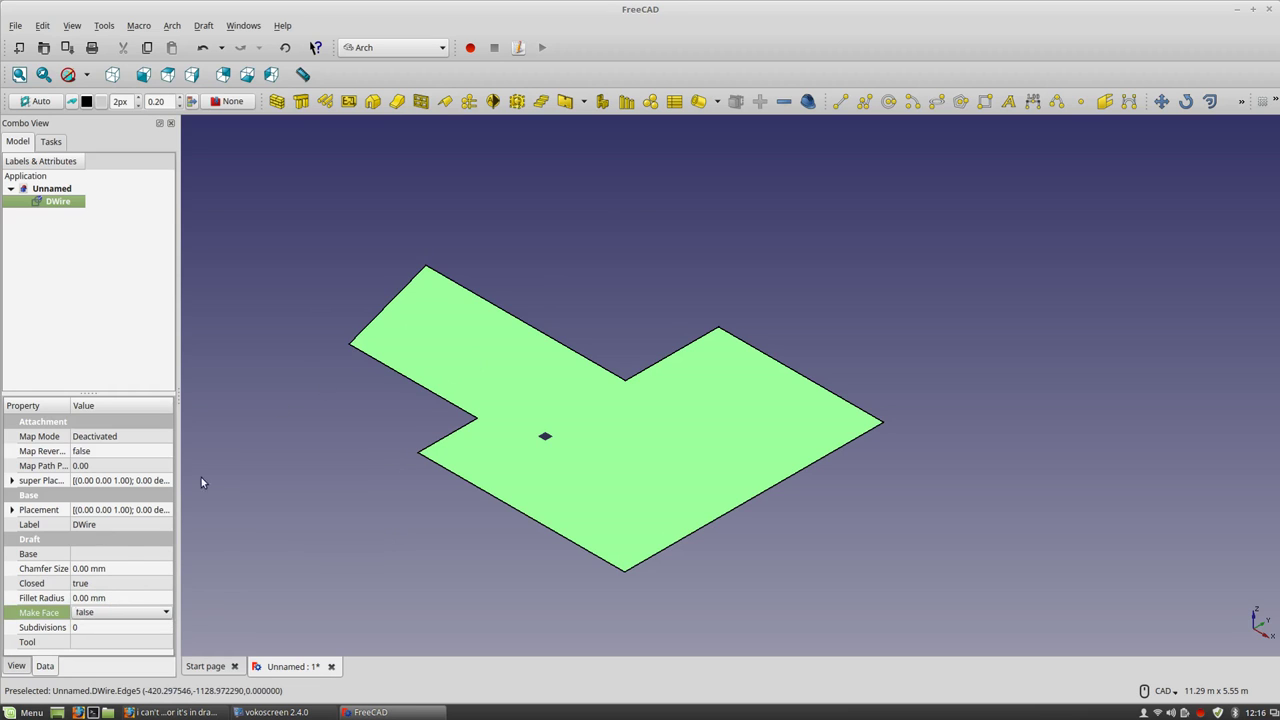
{"action": "left_click", "coordinate": [391, 418]}
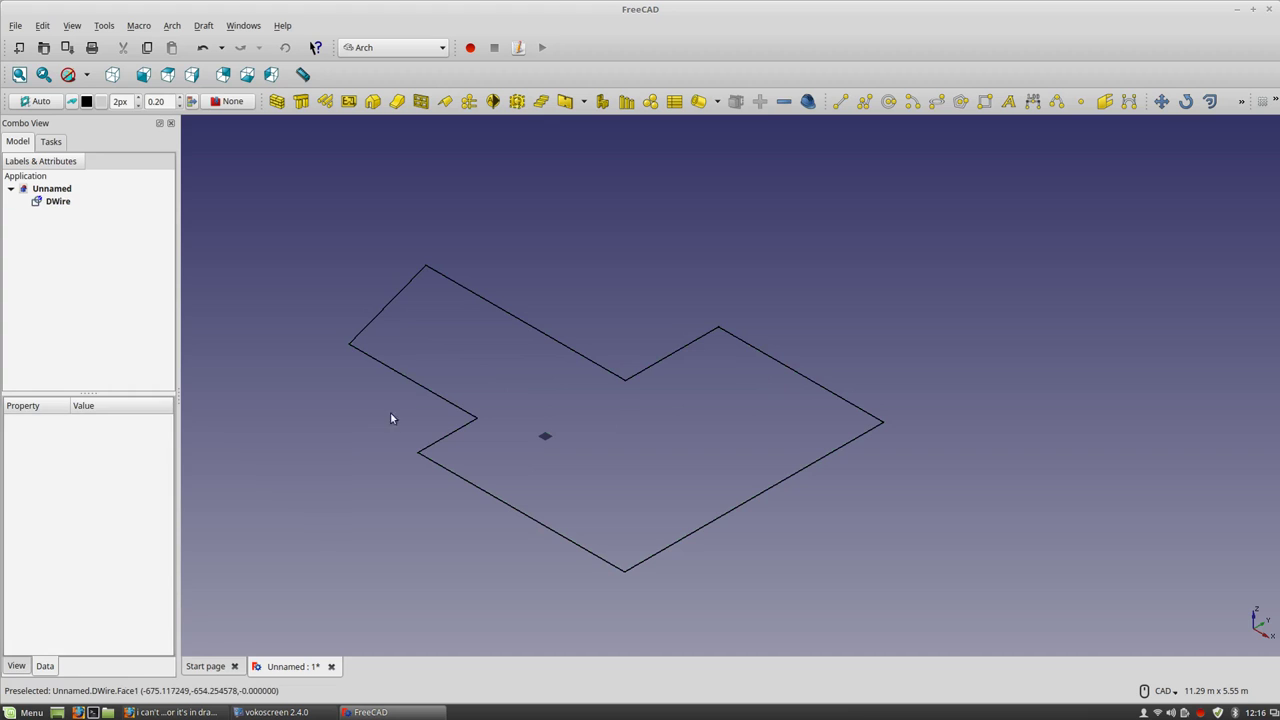
{"action": "left_click", "coordinate": [50, 201]}
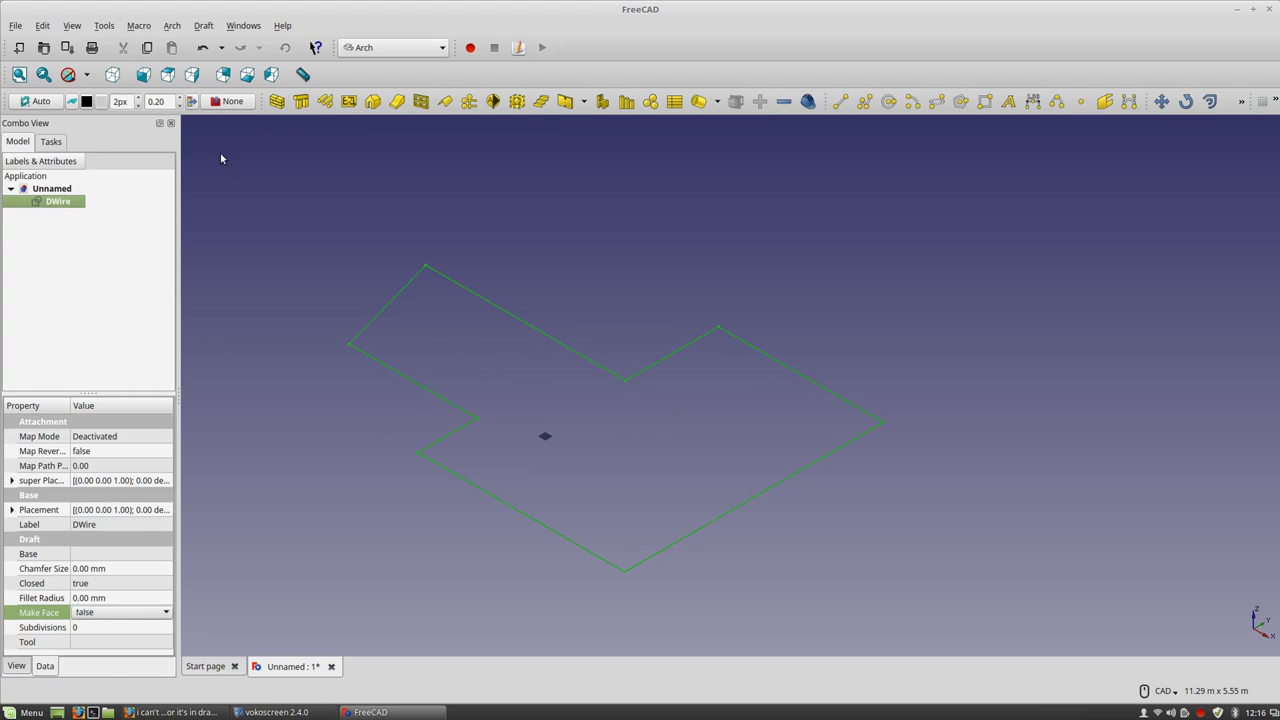
Create an Arch wall from the selected closed wire outline.
{"action": "left_click", "coordinate": [276, 105]}
{"action": "scroll", "coordinate": [655, 395], "scroll_direction": "down", "scroll_amount": 3}
{"action": "scroll", "coordinate": [494, 466], "scroll_direction": "down", "scroll_amount": 2}
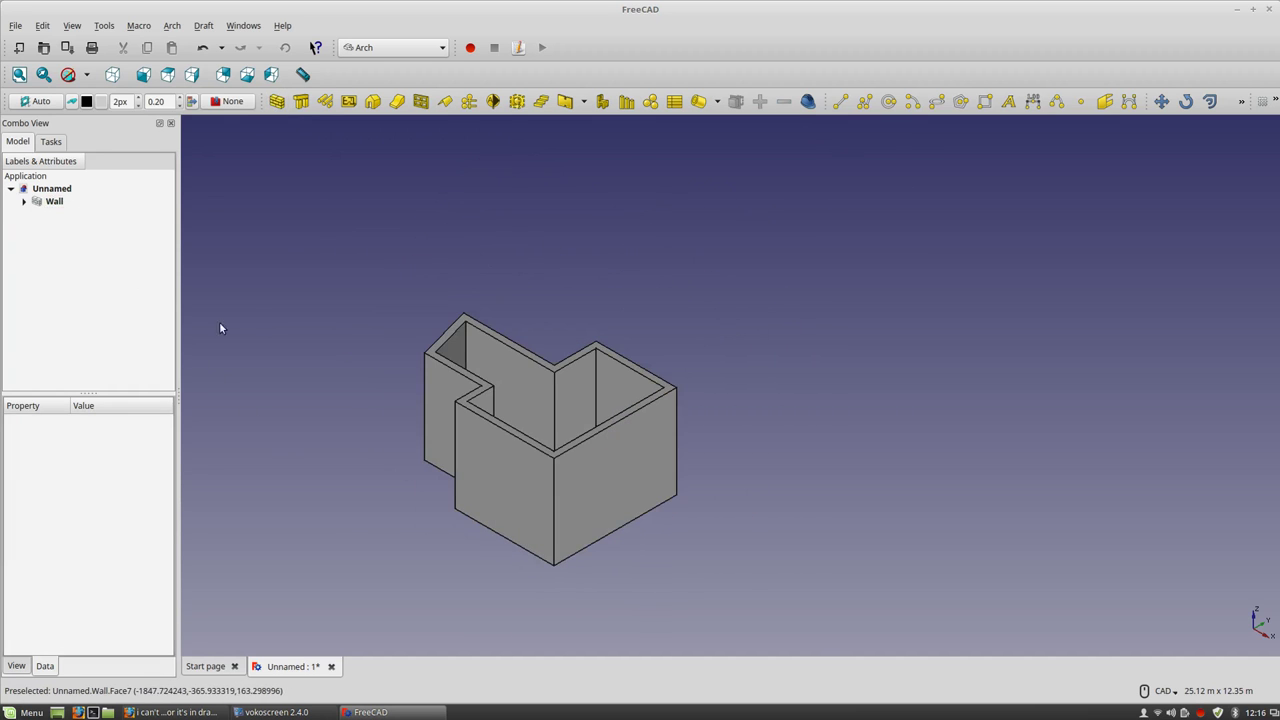
{"action": "scroll", "coordinate": [618, 482], "scroll_direction": "up", "scroll_amount": 4}
{"action": "scroll", "coordinate": [540, 435], "scroll_direction": "down", "scroll_amount": 4}
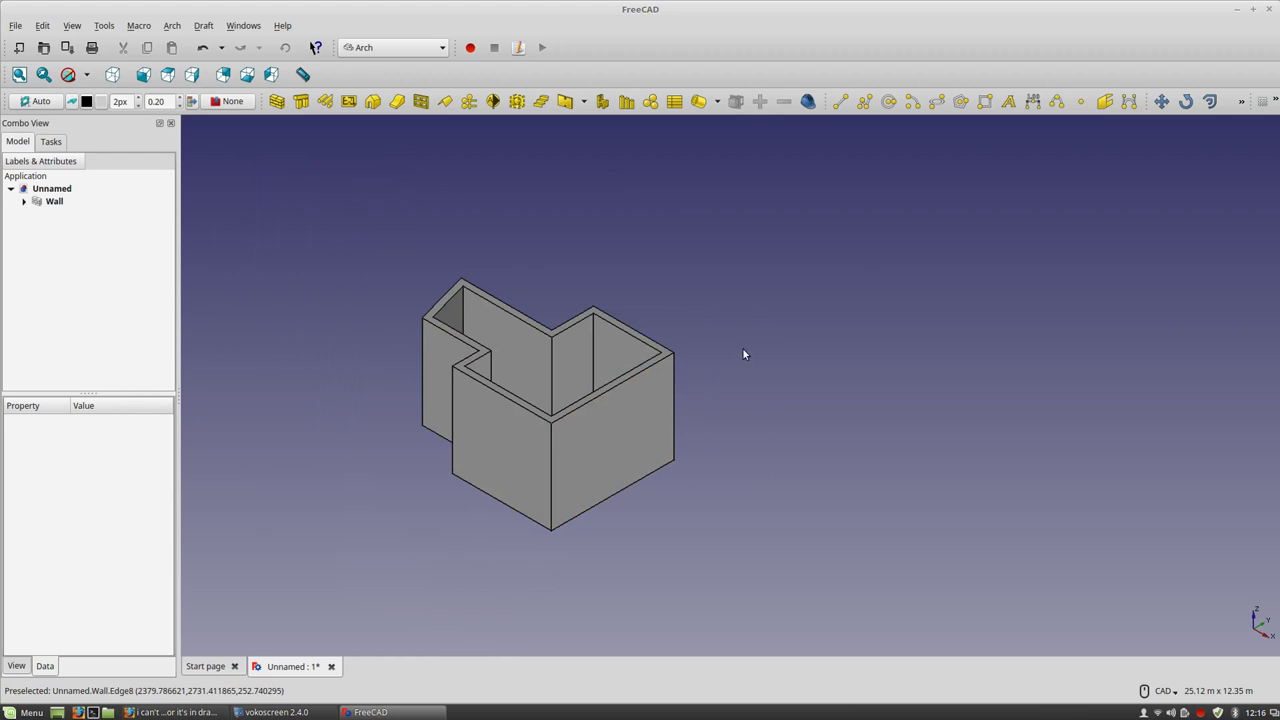
{"action": "scroll", "coordinate": [574, 466], "scroll_direction": "up", "scroll_amount": 2}
{"action": "scroll", "coordinate": [571, 440], "scroll_direction": "up", "scroll_amount": 1}
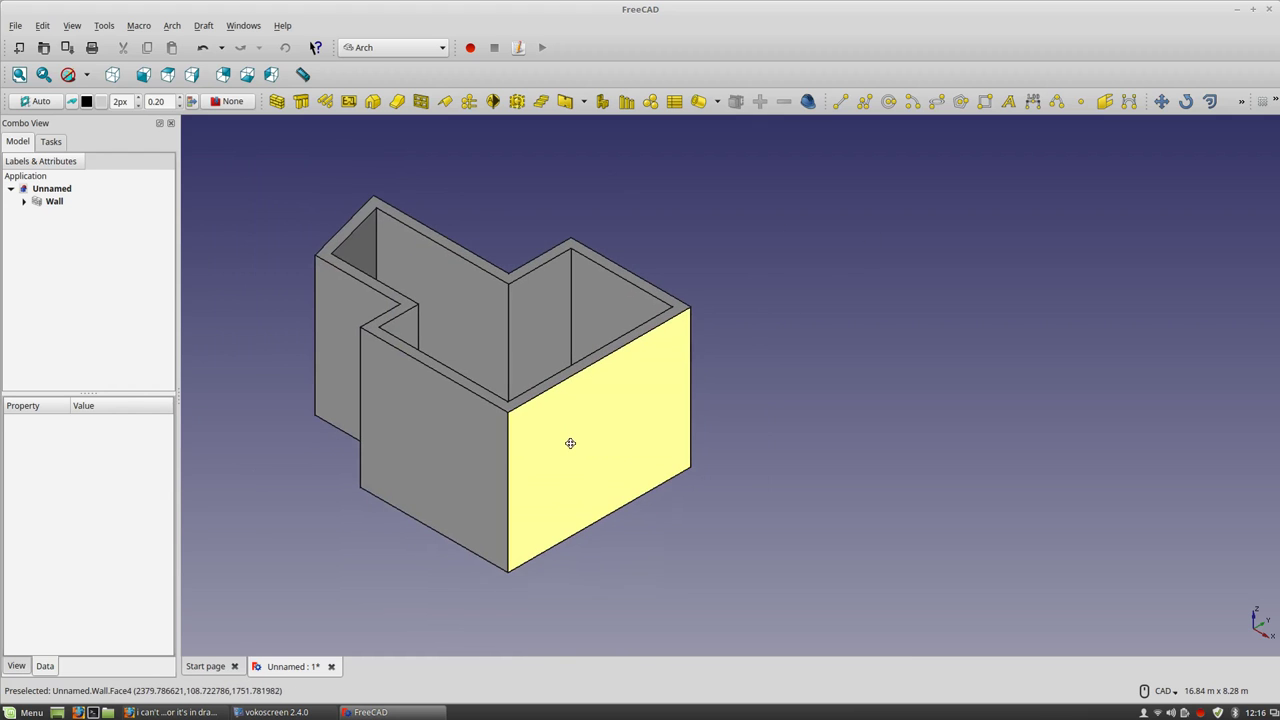
{"action": "scroll", "coordinate": [615, 484], "scroll_direction": "down", "scroll_amount": 2}
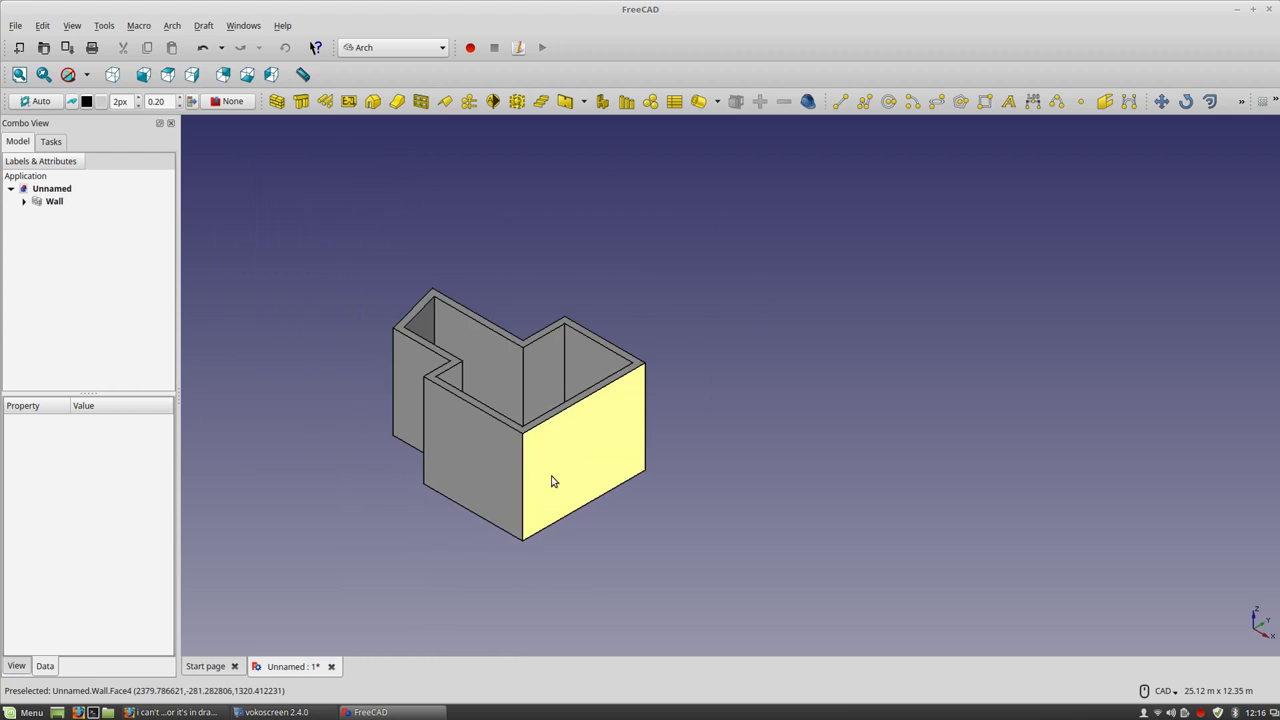
{"action": "scroll", "coordinate": [630, 470], "scroll_direction": "up", "scroll_amount": 1}
{"action": "scroll", "coordinate": [300, 349], "scroll_direction": "down", "scroll_amount": 1}
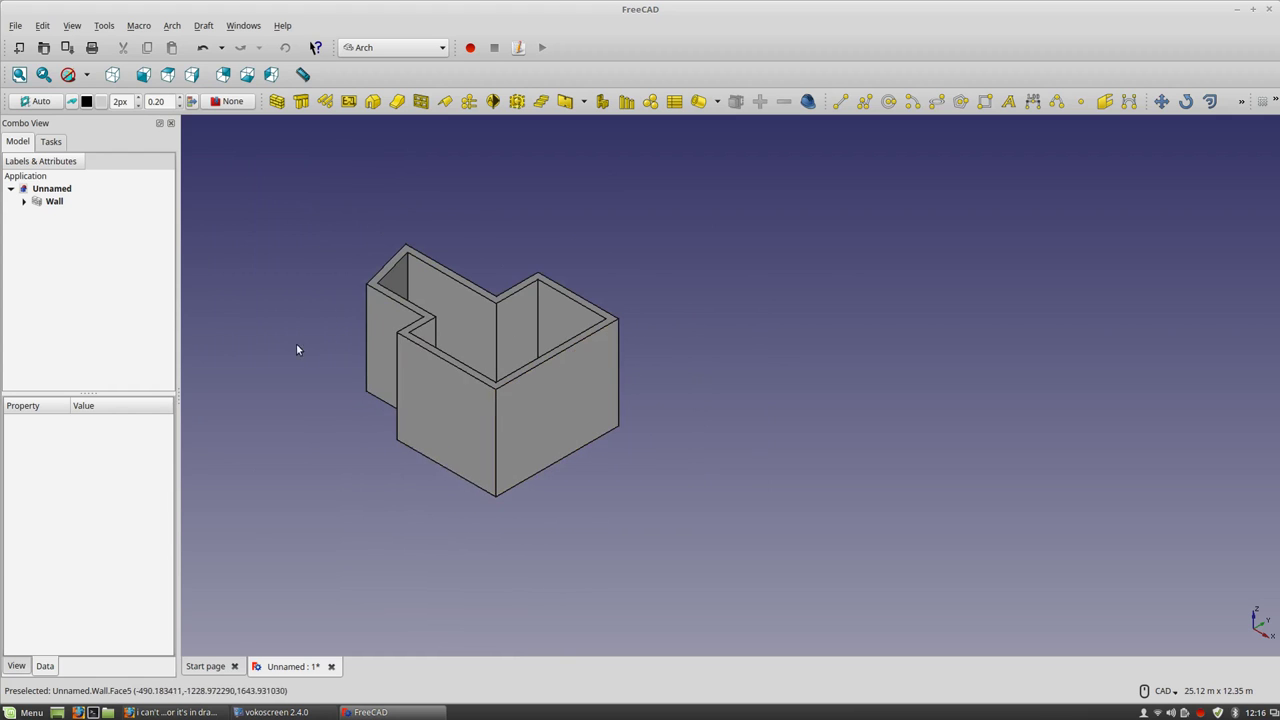
Examine the wall's Length and Height properties and leave its values as they are.
{"action": "left_click", "coordinate": [488, 418]}
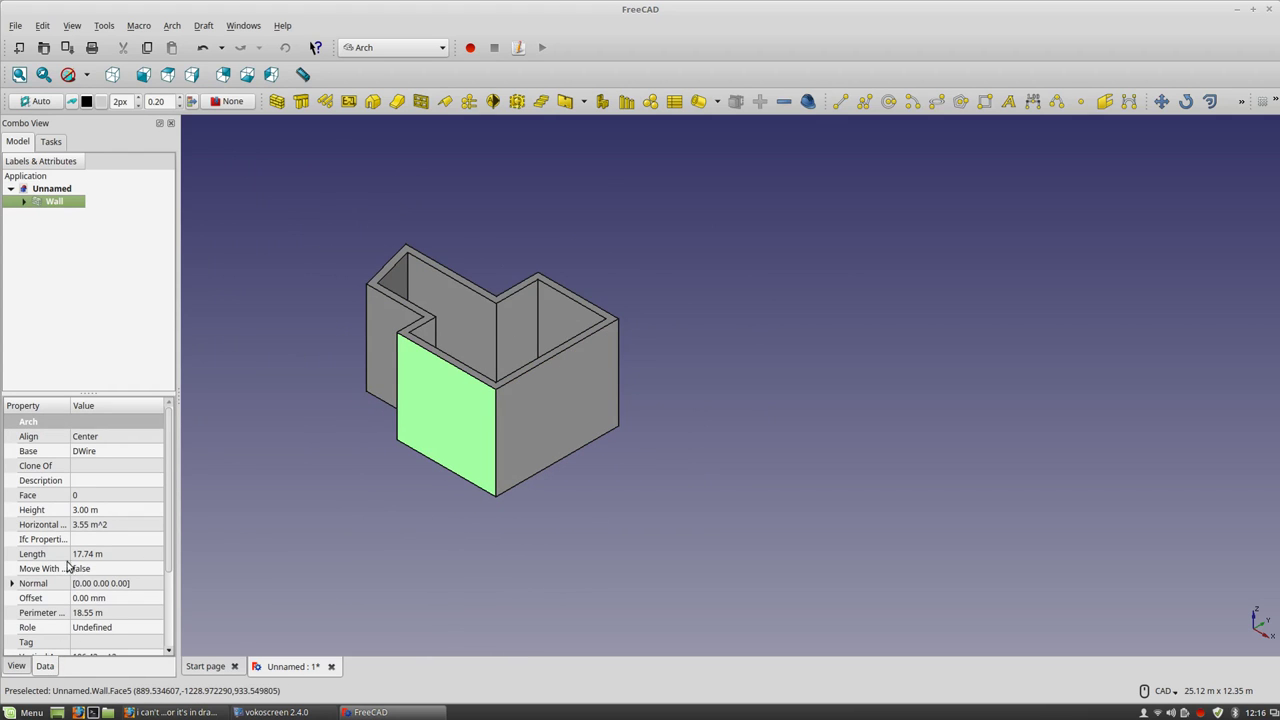
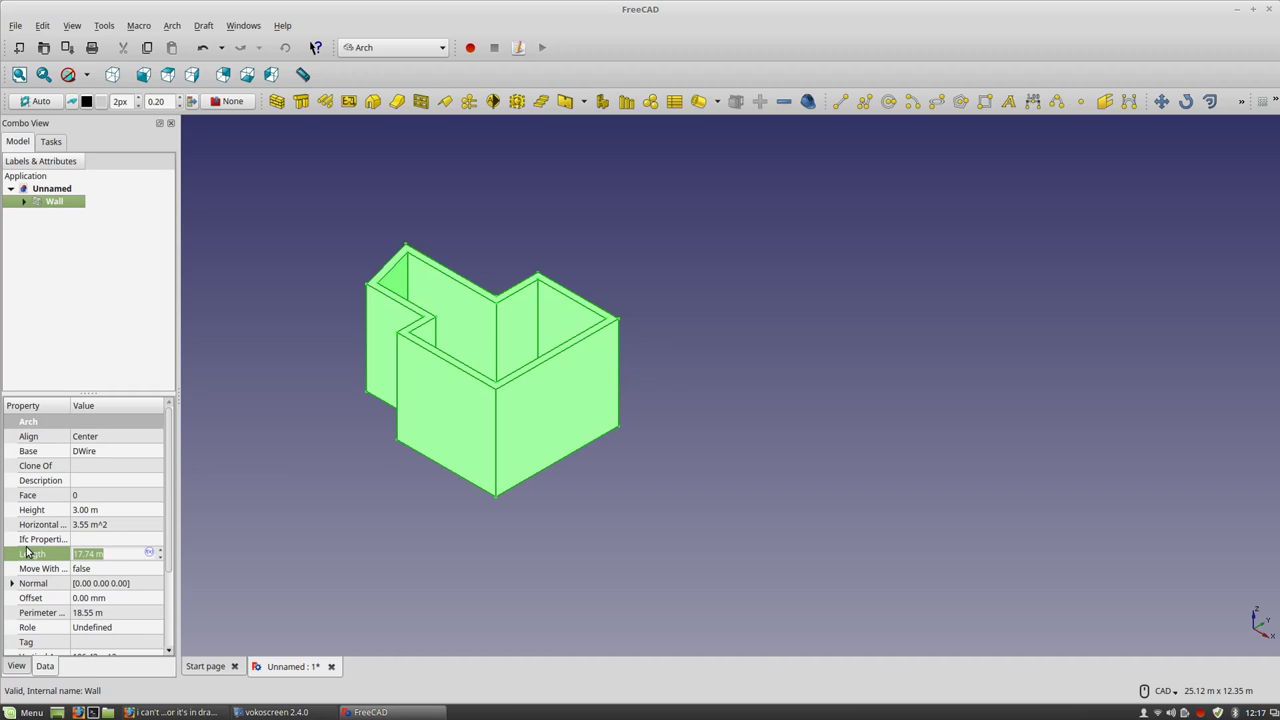
{"action": "type", "text": "3"}
{"action": "key", "text": "Escape"}
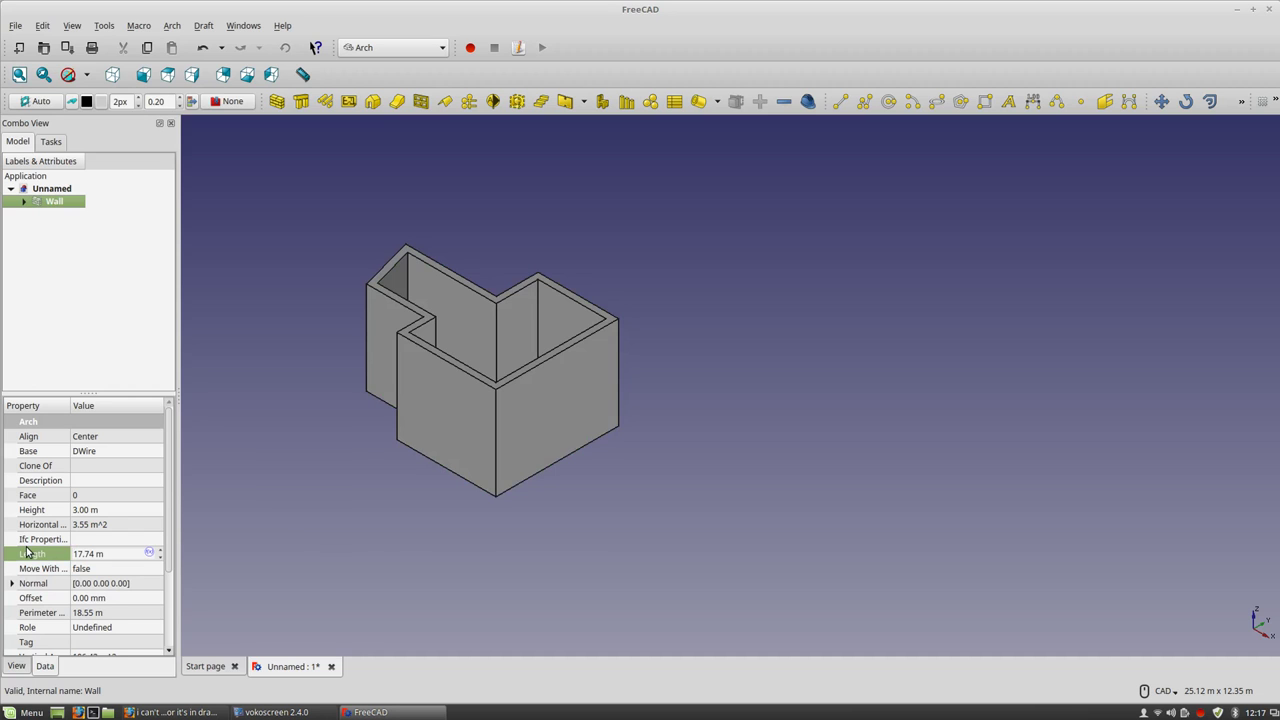
{"action": "left_click", "coordinate": [120, 514]}
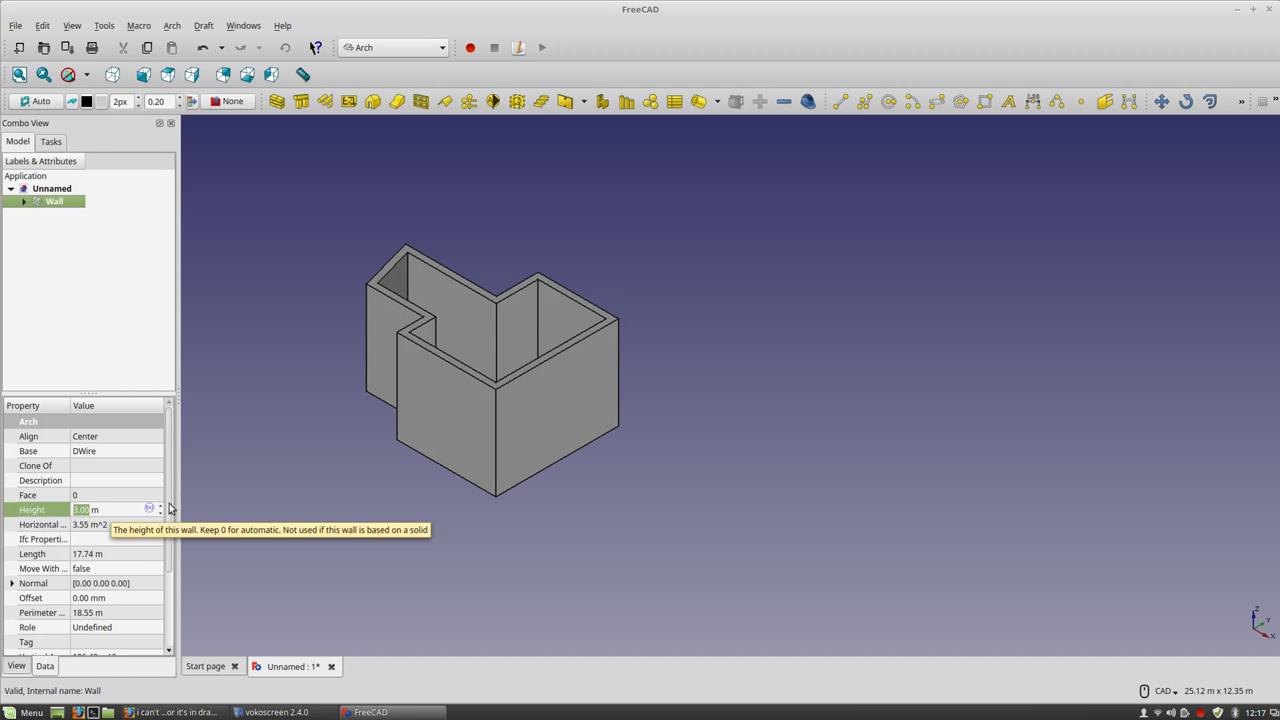
{"action": "left_click", "coordinate": [393, 500]}
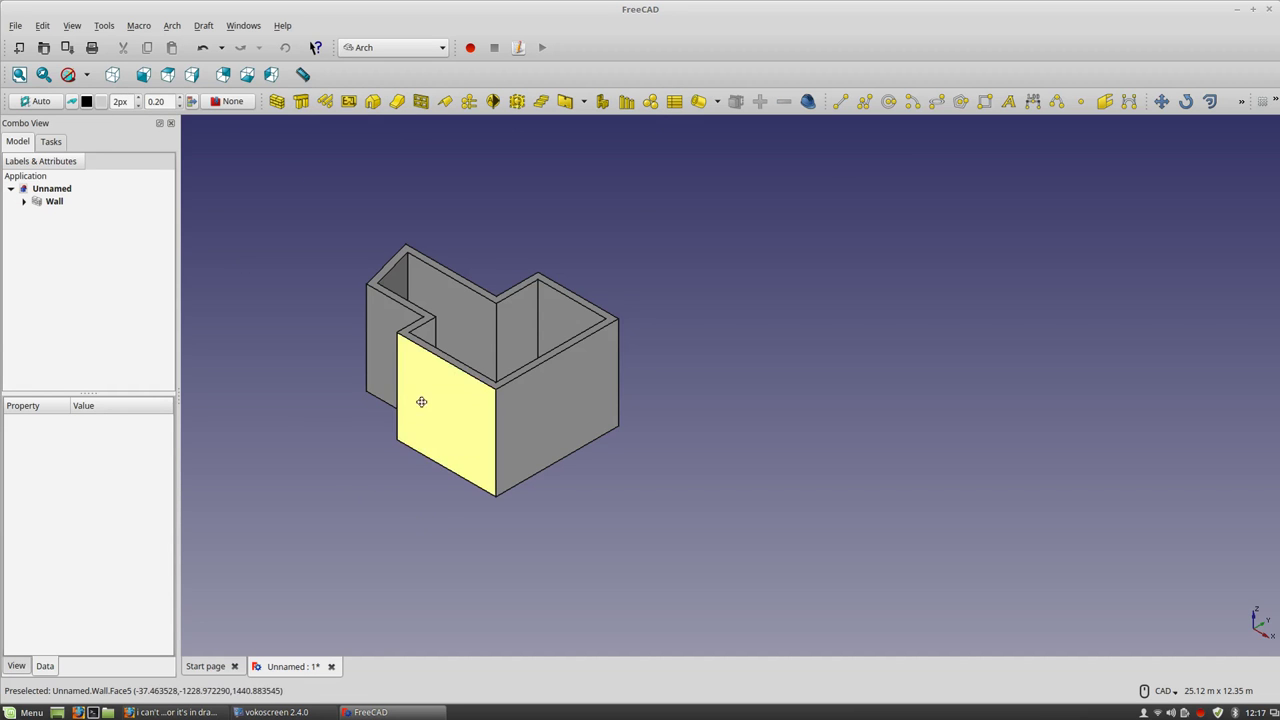
Set the working plane to XY (top) and show the wall in top view.
{"action": "middle_click_drag", "start_coordinate": [421, 401], "coordinate": [426, 363]}
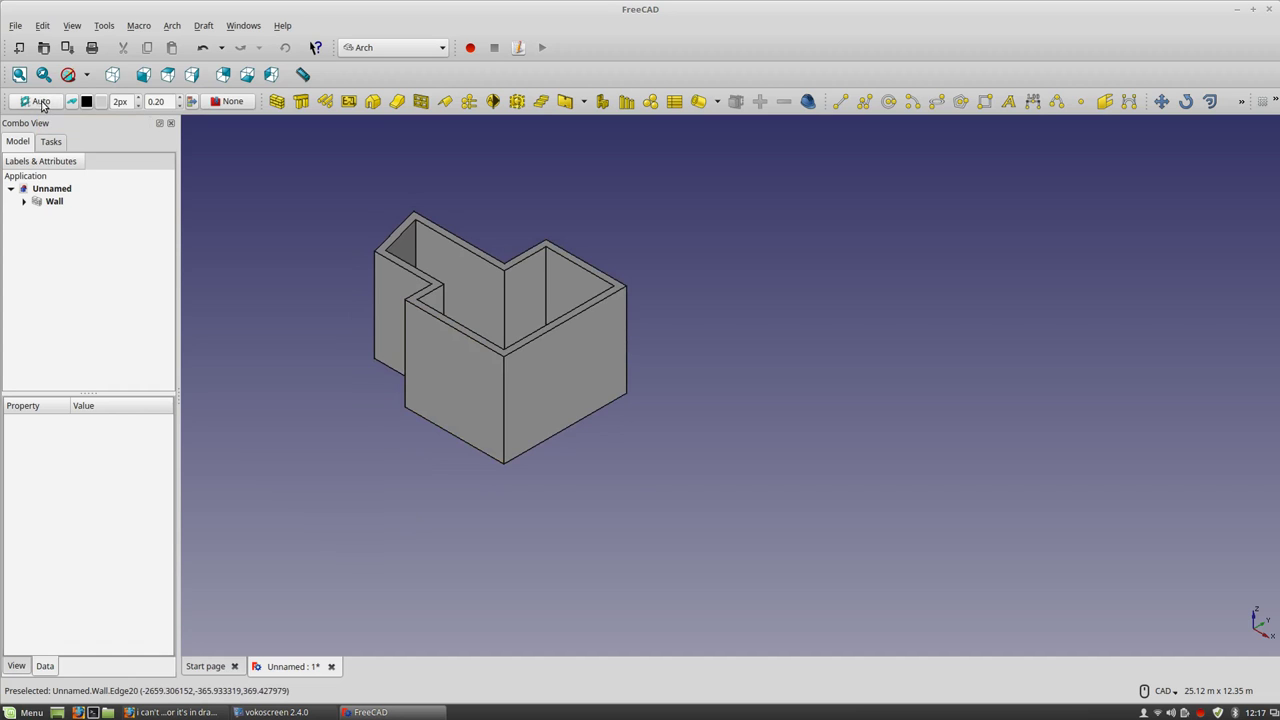
{"action": "left_click", "coordinate": [40, 101]}
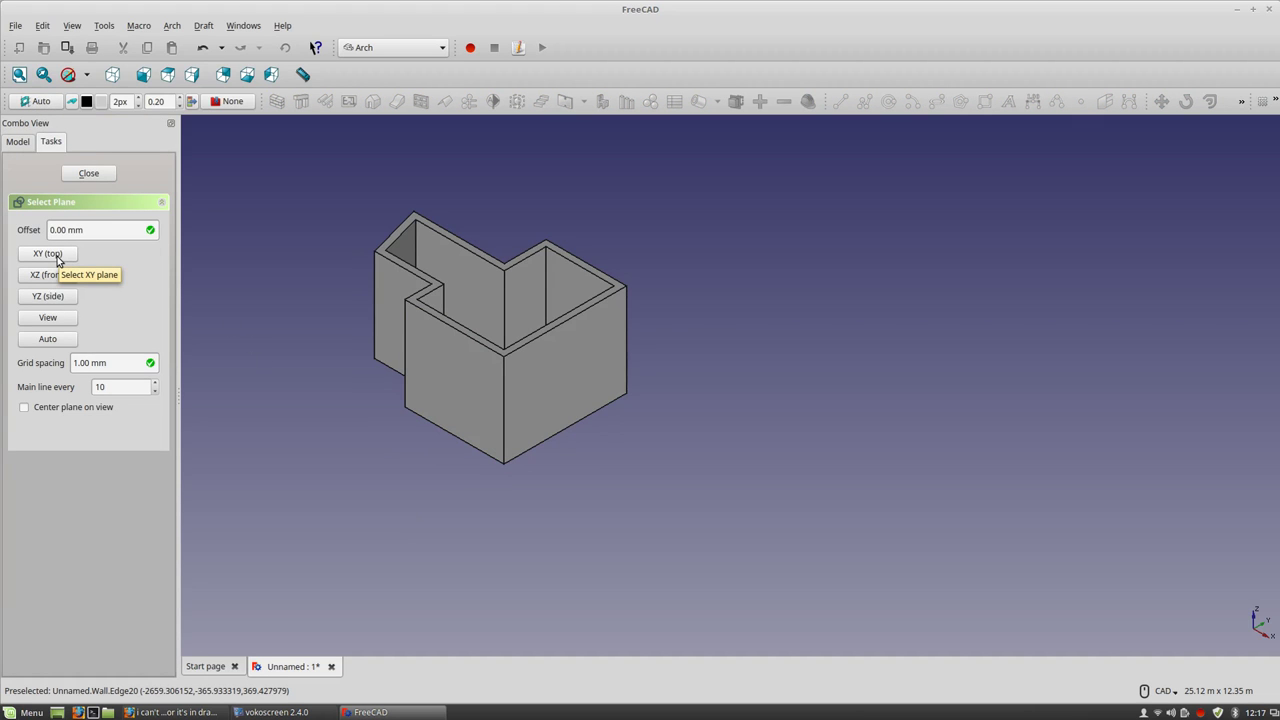
{"action": "left_click", "coordinate": [47, 254]}
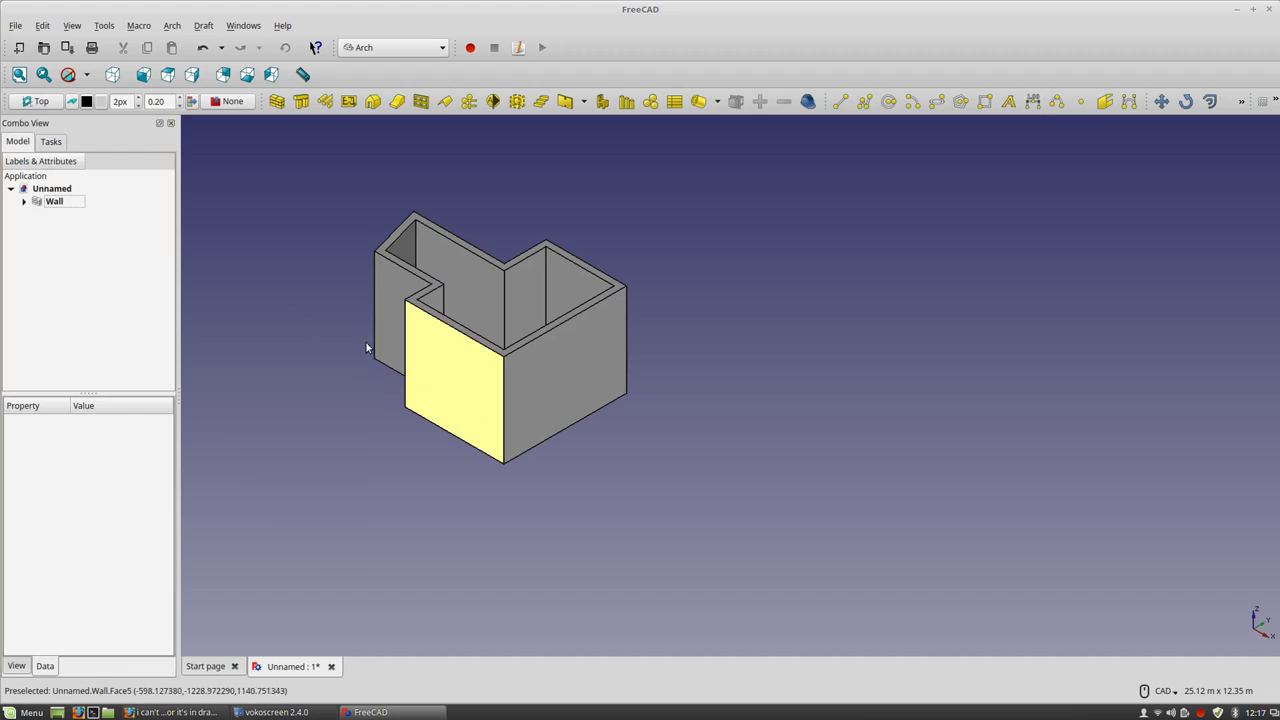
{"action": "key", "text": "0"}
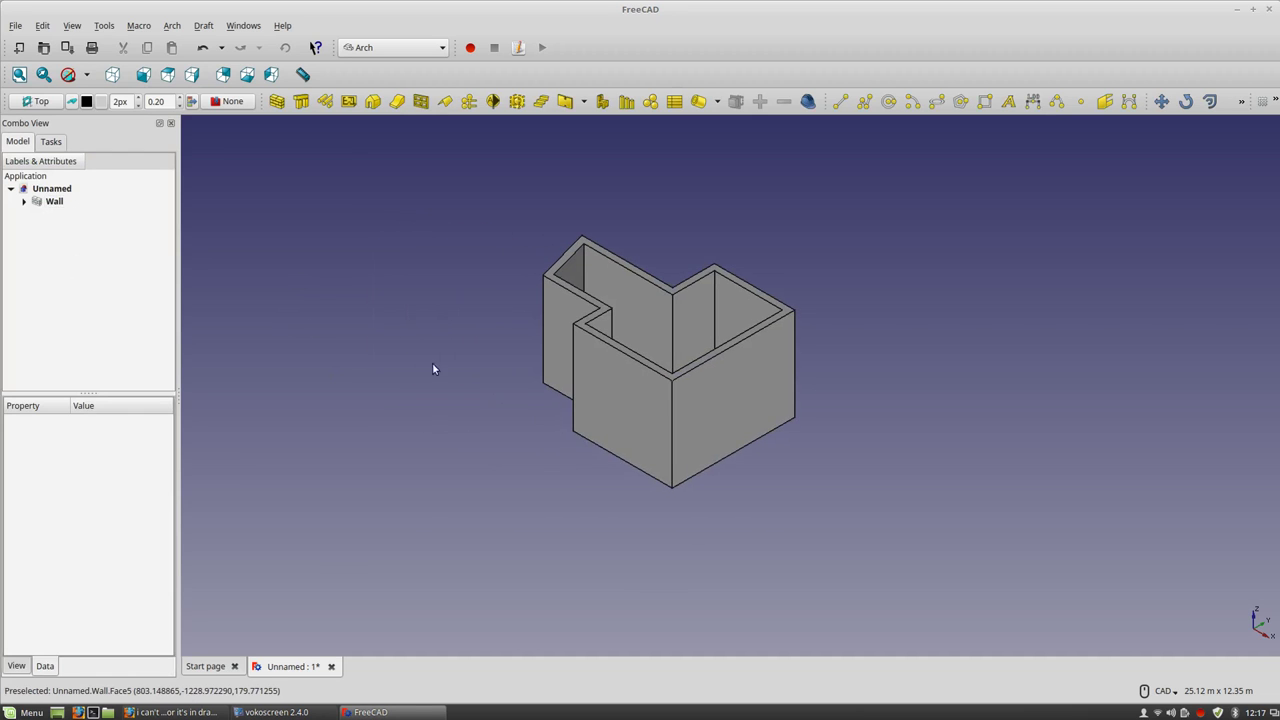
{"action": "left_click", "coordinate": [168, 80]}
{"action": "scroll", "coordinate": [760, 480], "scroll_direction": "up", "scroll_amount": 4}
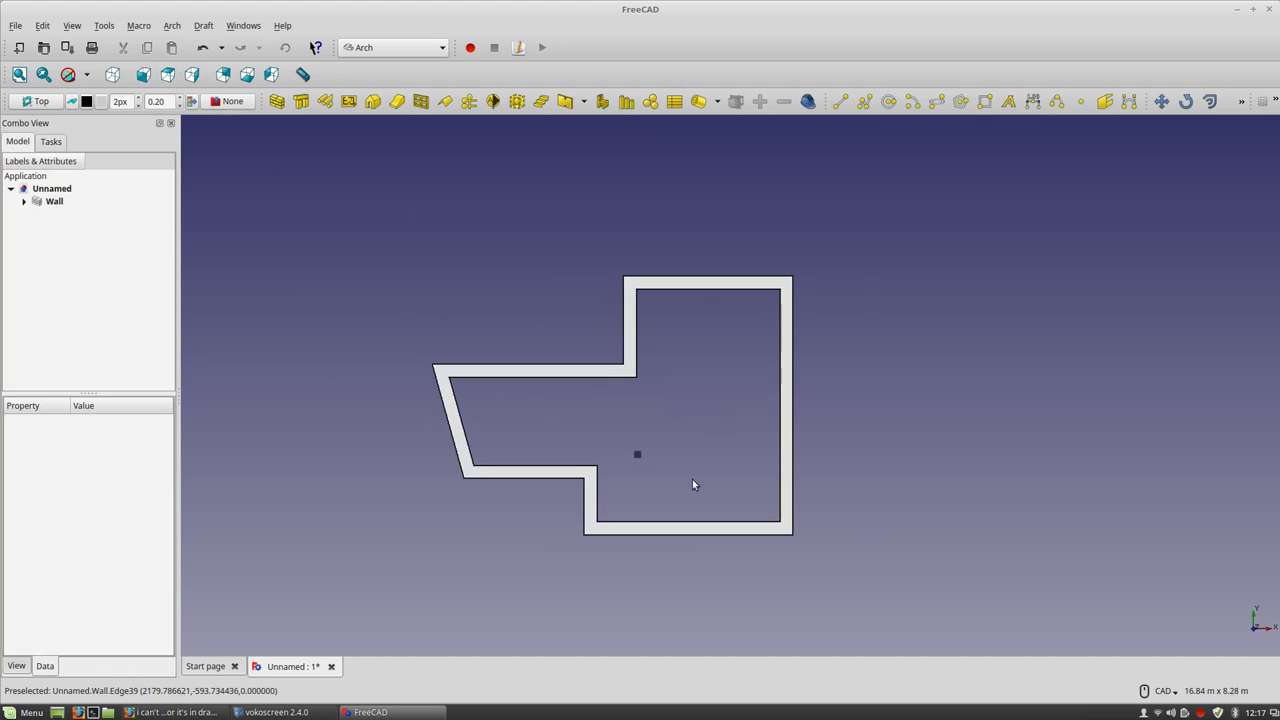
Set the Draft grid spacing preference to 1000 mm.
{"action": "scroll", "coordinate": [632, 456], "scroll_direction": "up", "scroll_amount": 10}
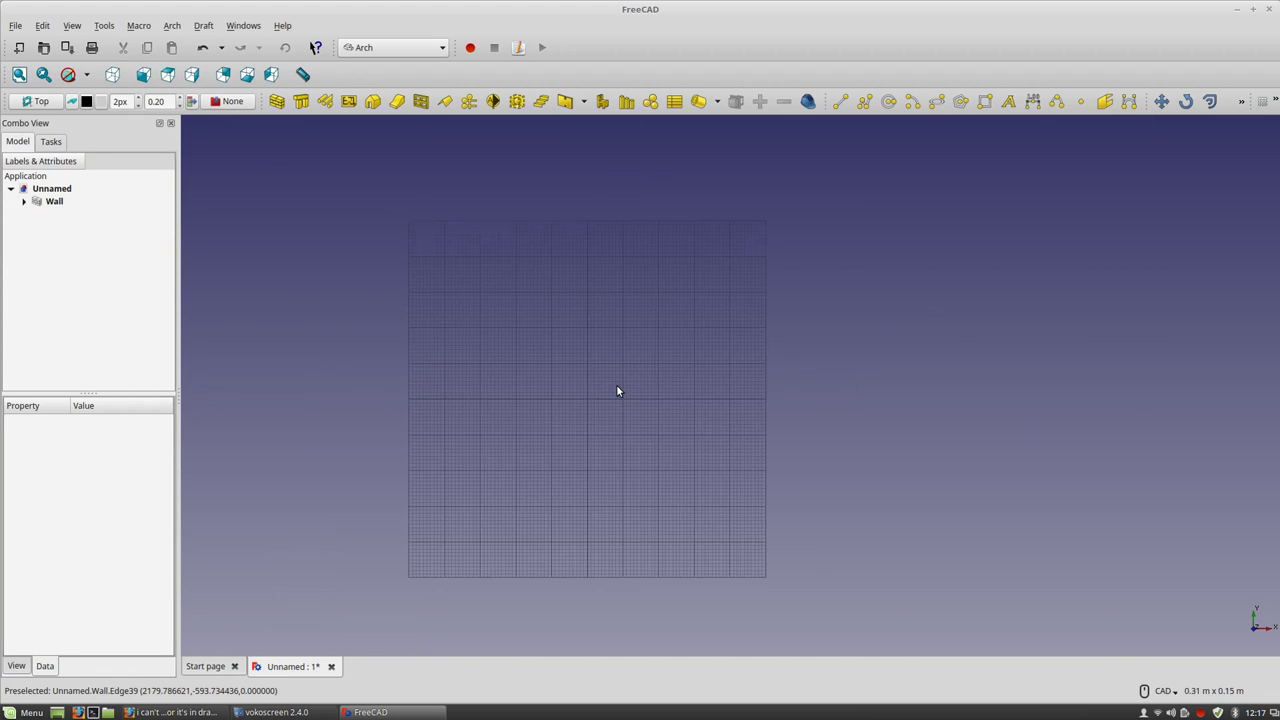
{"action": "scroll", "coordinate": [612, 370], "scroll_direction": "down", "scroll_amount": 3}
{"action": "scroll", "coordinate": [624, 360], "scroll_direction": "down", "scroll_amount": 6}
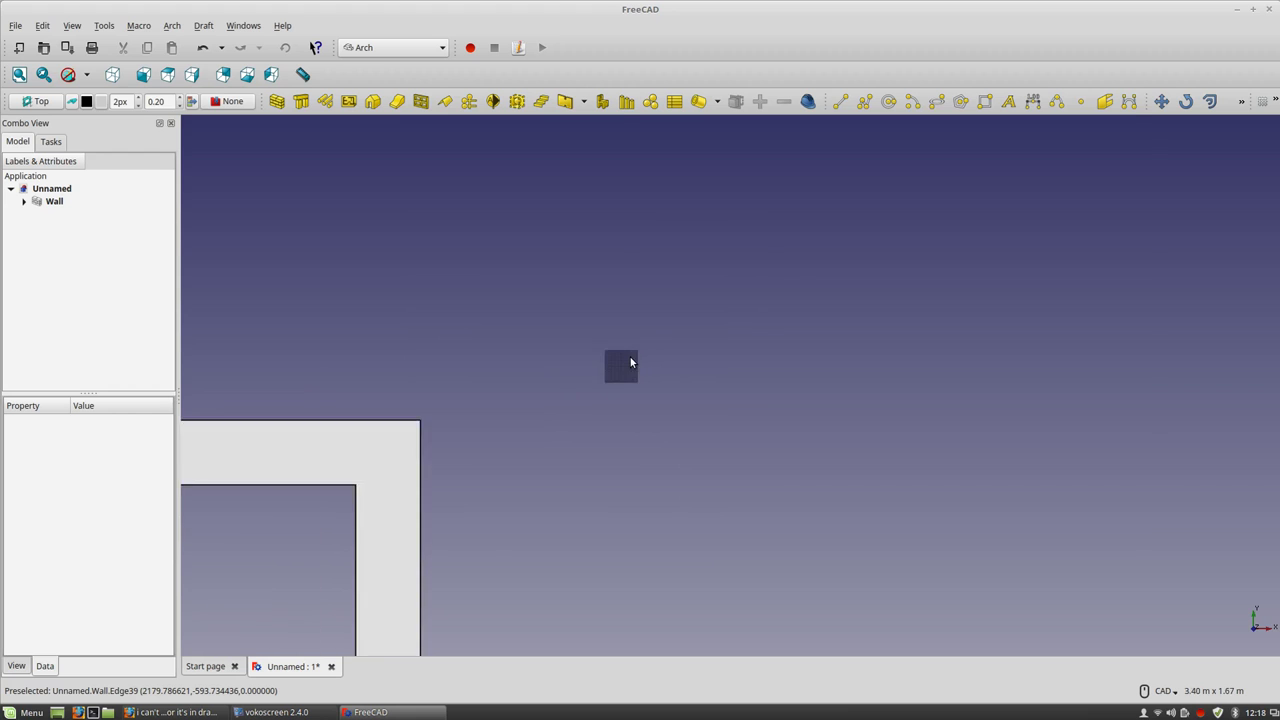
{"action": "scroll", "coordinate": [630, 357], "scroll_direction": "down", "scroll_amount": 2}
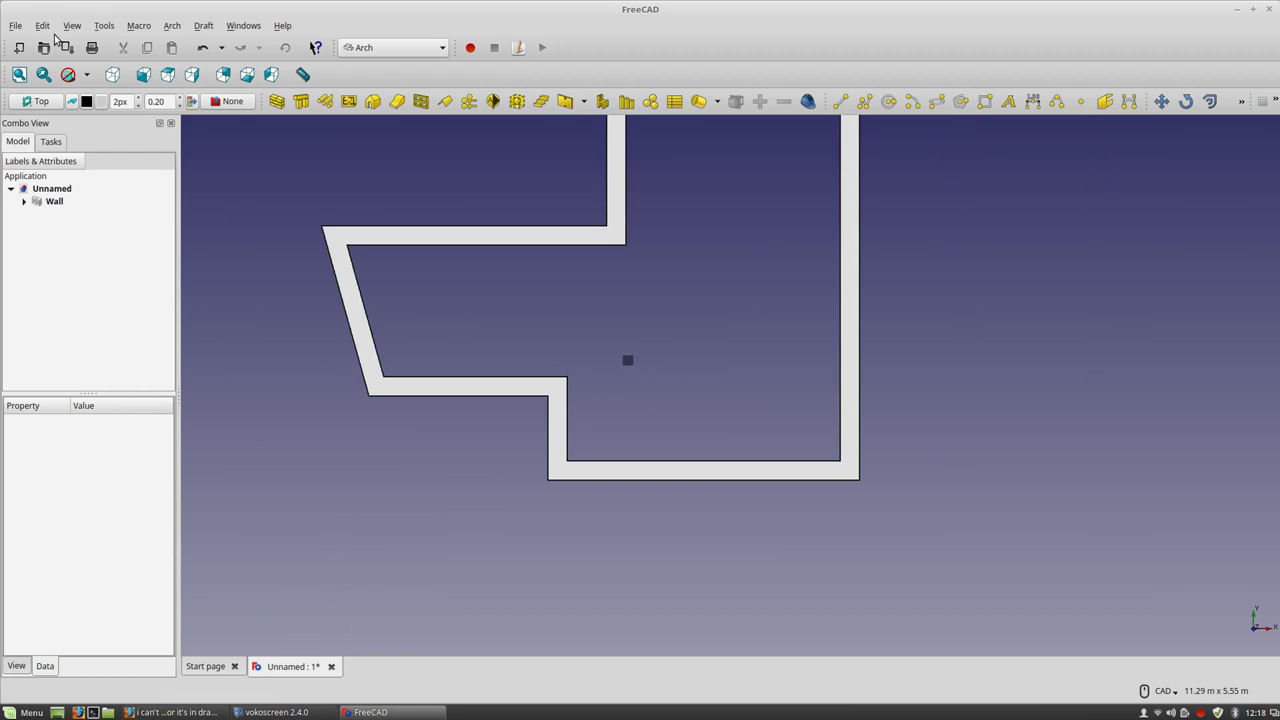
{"action": "left_click", "coordinate": [72, 25]}
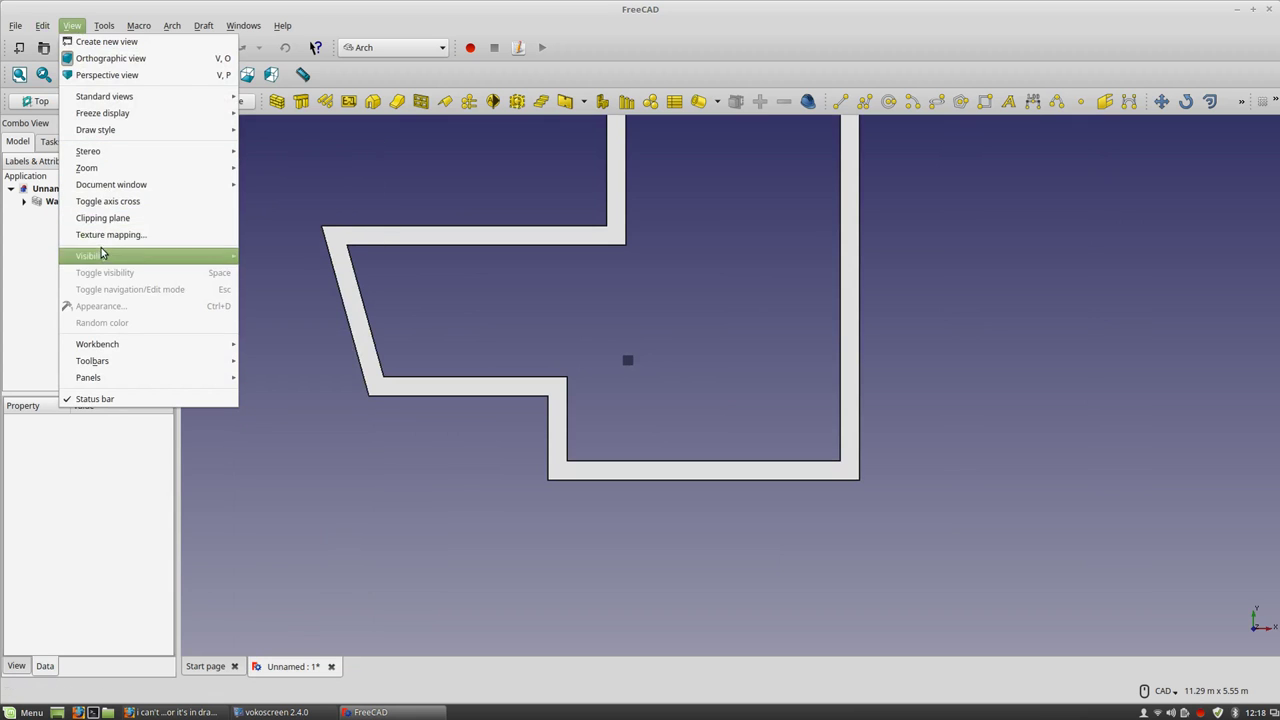
{"action": "mouse_move", "coordinate": [42, 25]}
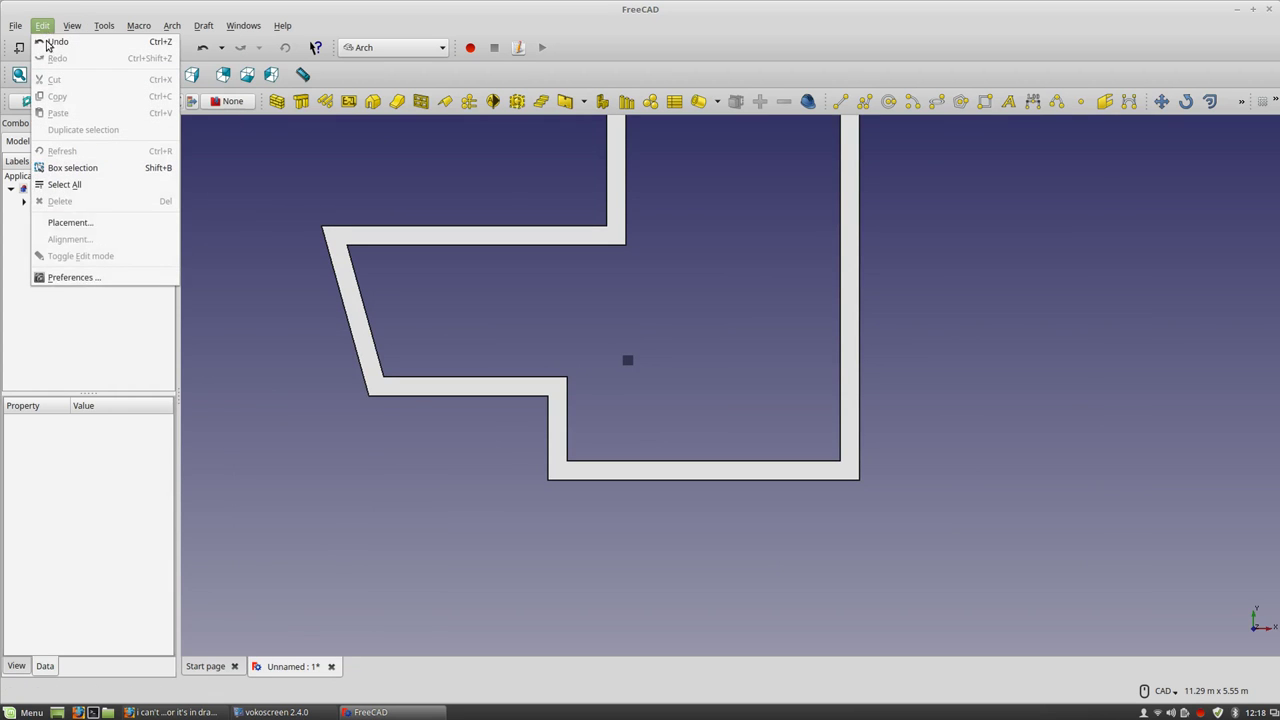
{"action": "left_click", "coordinate": [65, 274]}
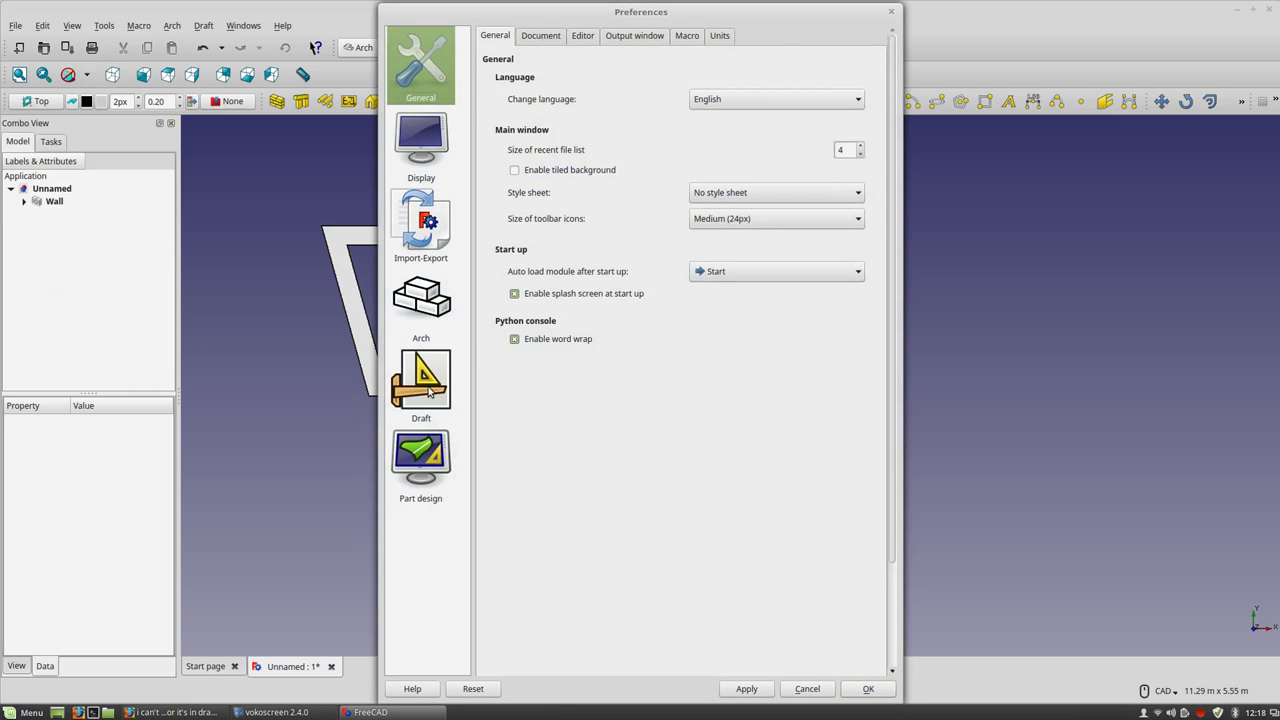
{"action": "left_click", "coordinate": [429, 392]}
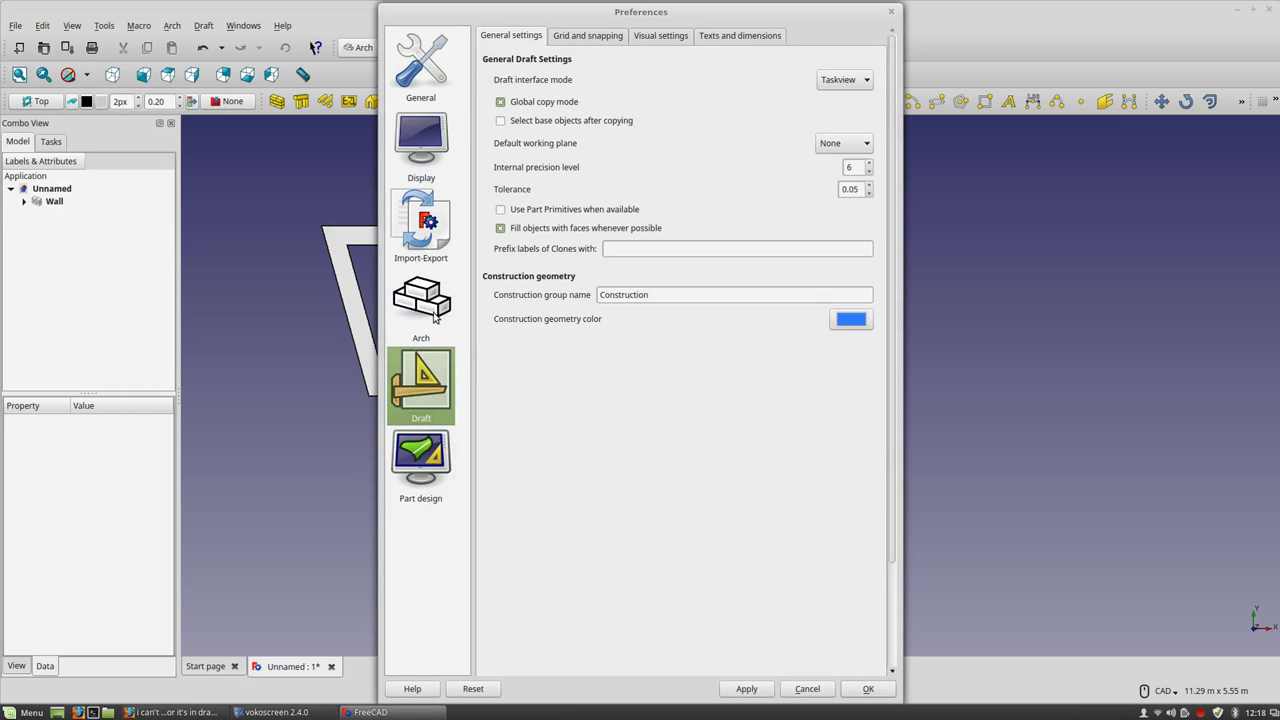
{"action": "left_click", "coordinate": [597, 37]}
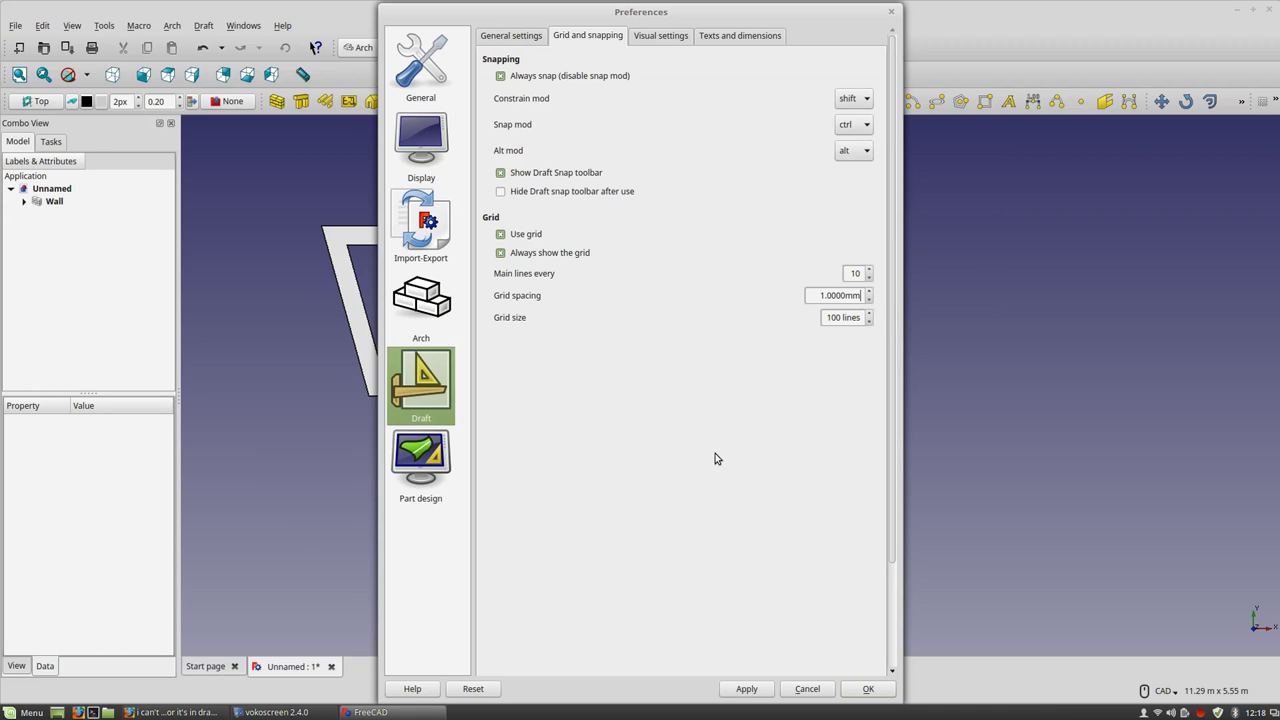
{"action": "left_click", "coordinate": [831, 295]}
{"action": "type", "text": "000"}
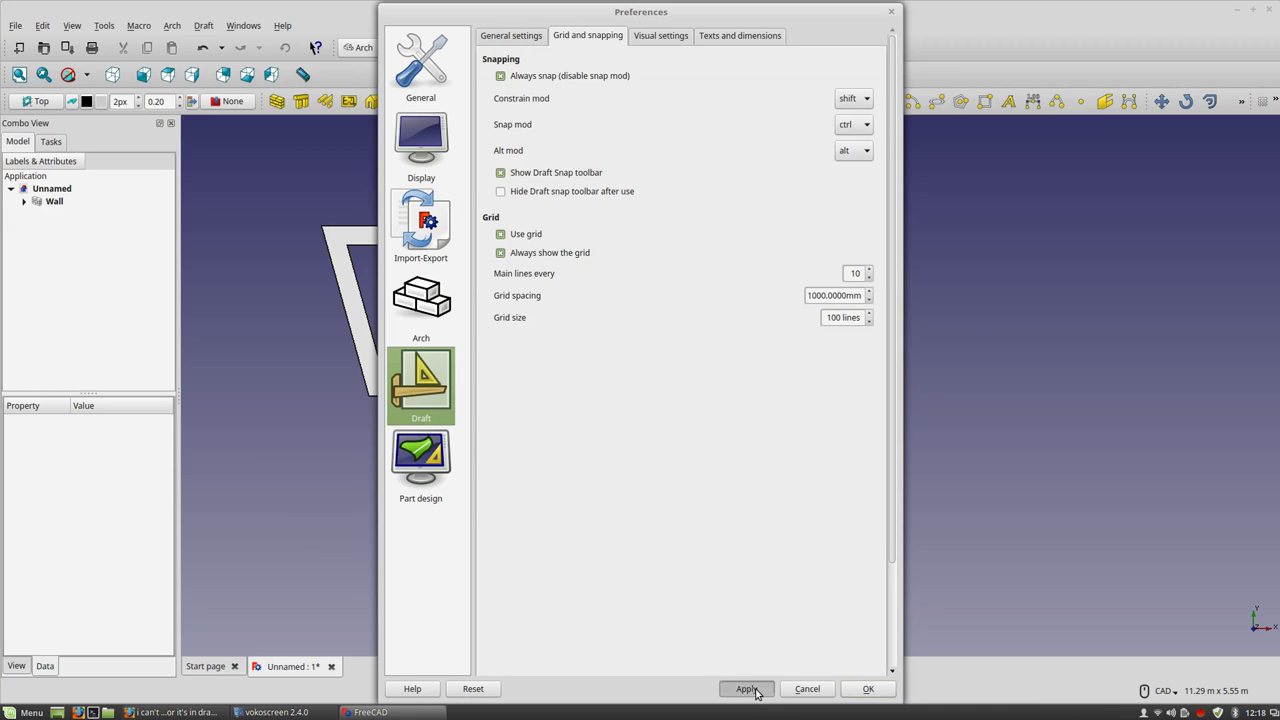
{"action": "left_click", "coordinate": [866, 689]}
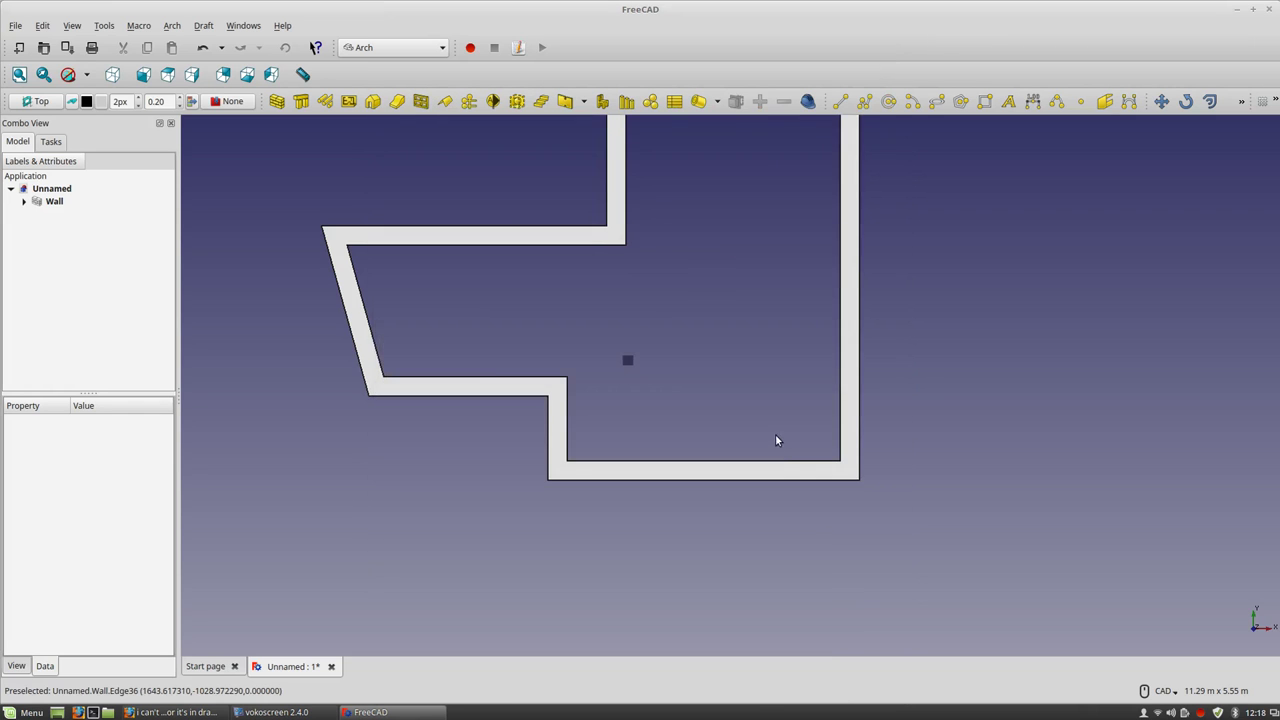
Start a wire inside the building's upper room with a horizontal edge about 1.17 m long followed by a shorter vertical edge downwards.
{"action": "scroll", "coordinate": [720, 410], "scroll_direction": "down", "scroll_amount": 2}
{"action": "scroll", "coordinate": [680, 330], "scroll_direction": "up", "scroll_amount": 2}
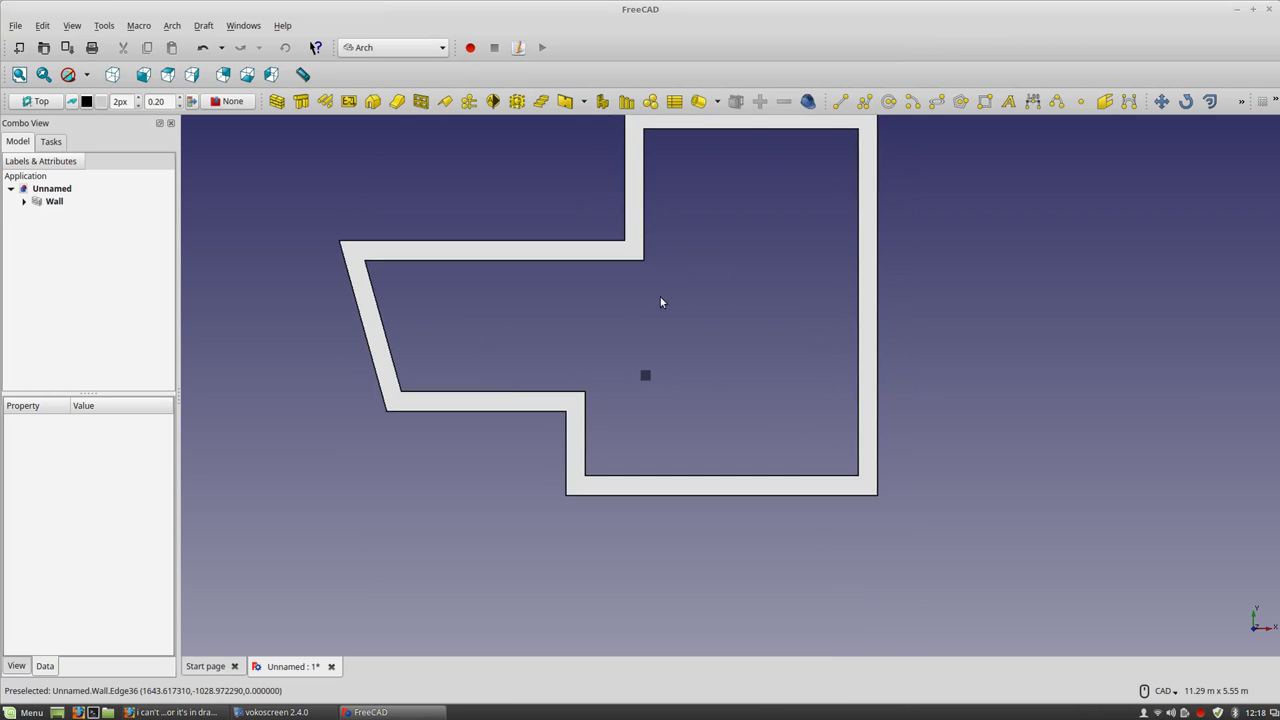
{"action": "left_click", "coordinate": [864, 101]}
{"action": "scroll", "coordinate": [659, 381], "scroll_direction": "down", "scroll_amount": 5}
{"action": "scroll", "coordinate": [659, 381], "scroll_direction": "up", "scroll_amount": 4}
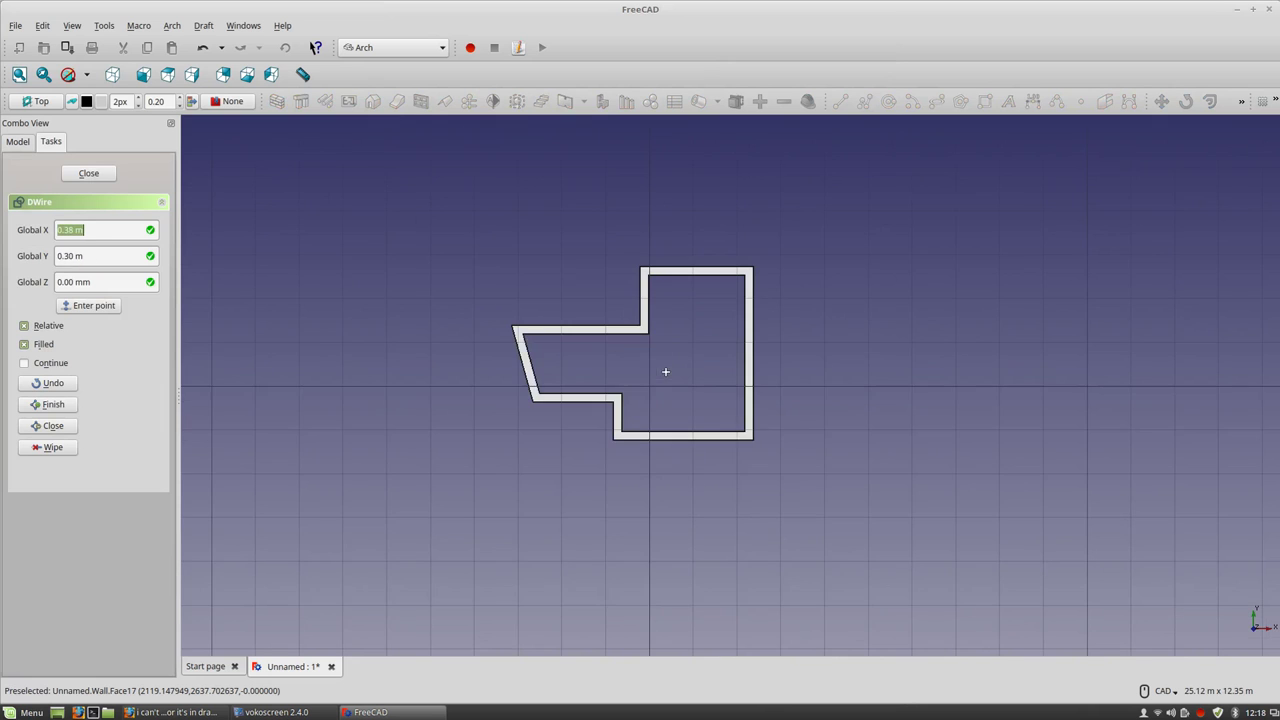
{"action": "scroll", "coordinate": [657, 343], "scroll_direction": "down", "scroll_amount": 6}
{"action": "scroll", "coordinate": [659, 343], "scroll_direction": "up", "scroll_amount": 6}
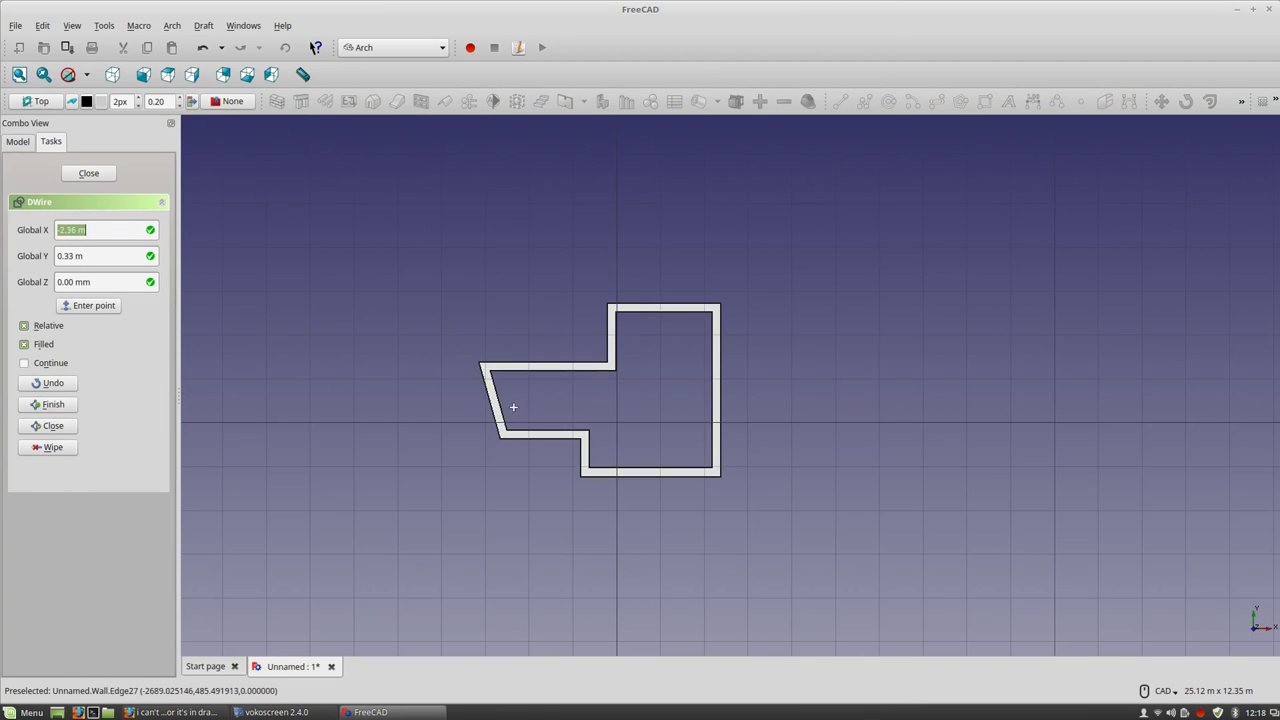
{"action": "middle_click_drag", "start_coordinate": [645, 356], "coordinate": [606, 337]}
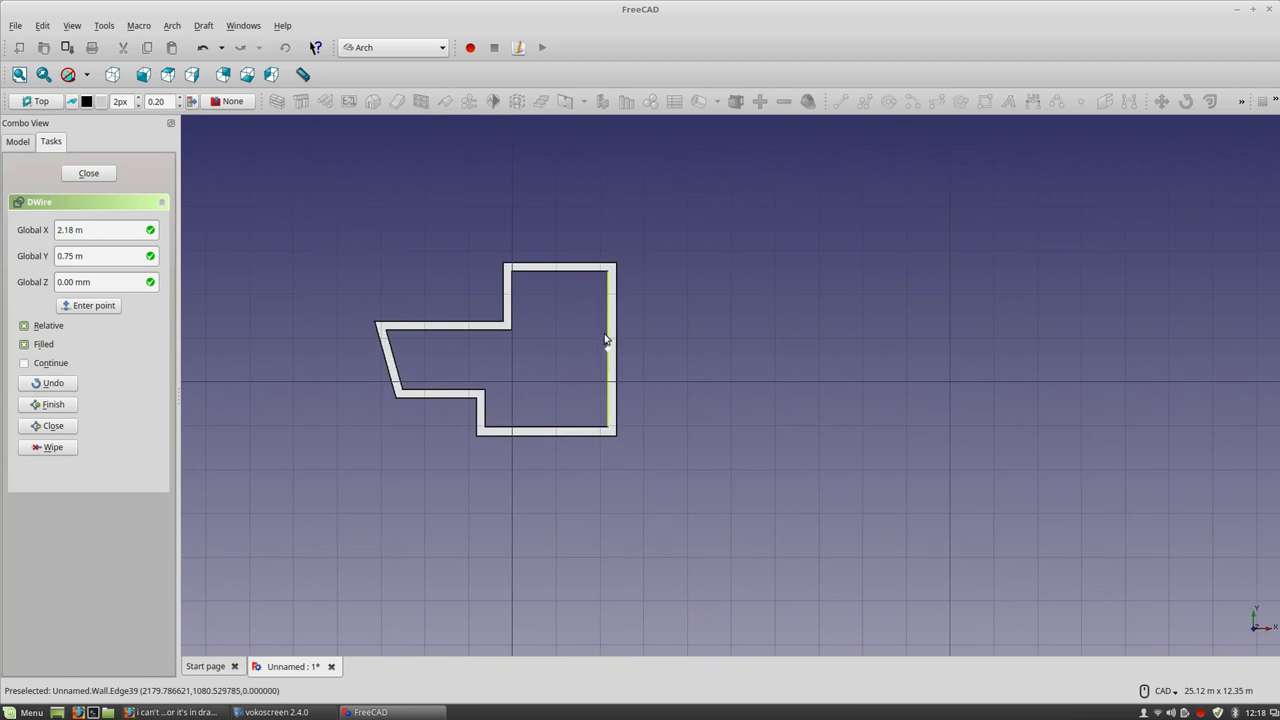
{"action": "scroll", "coordinate": [575, 343], "scroll_direction": "up", "scroll_amount": 3}
{"action": "middle_click_drag", "start_coordinate": [554, 257], "coordinate": [597, 293]}
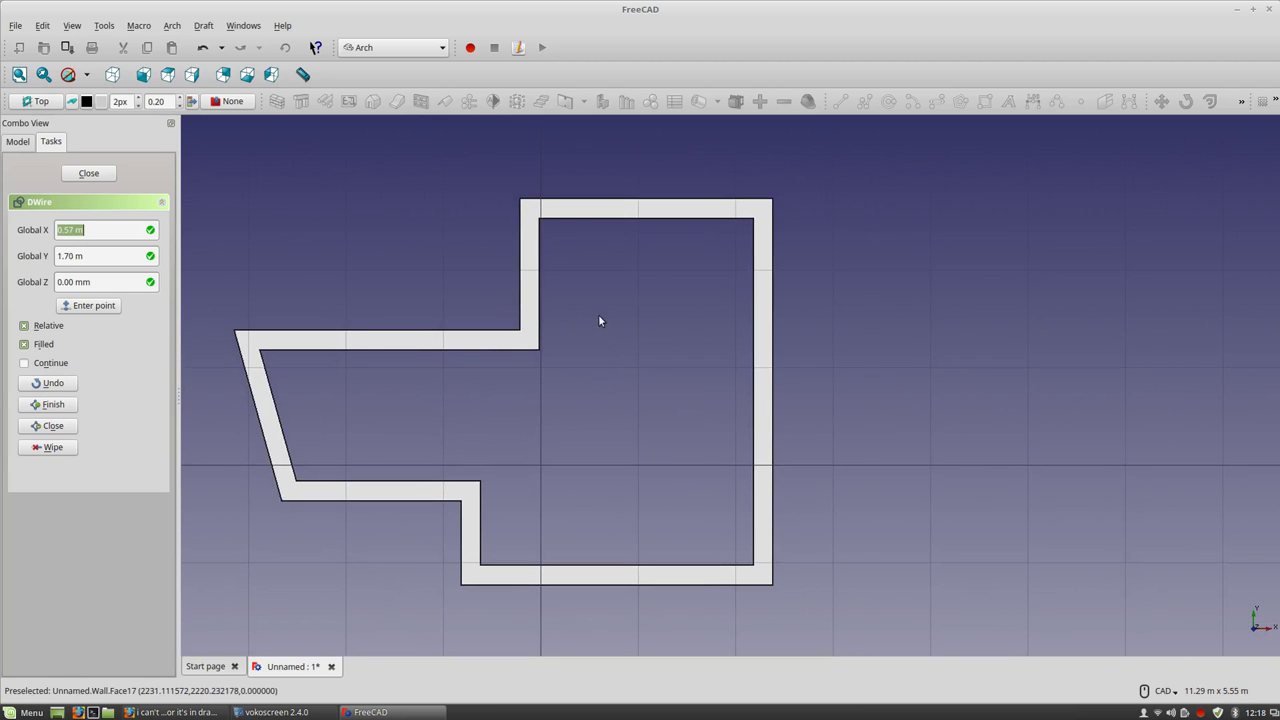
{"action": "scroll", "coordinate": [600, 340], "scroll_direction": "up", "scroll_amount": 4}
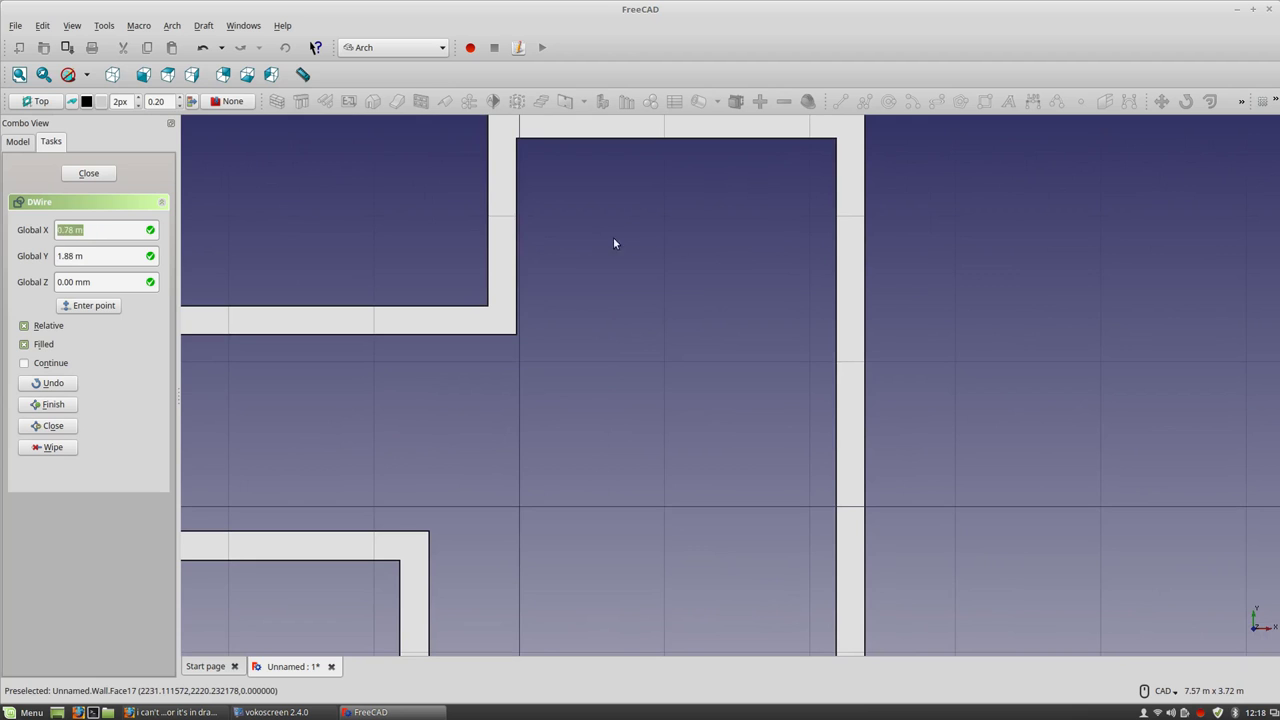
{"action": "middle_click_drag", "start_coordinate": [540, 277], "coordinate": [501, 354]}
{"action": "left_click", "coordinate": [530, 259]}
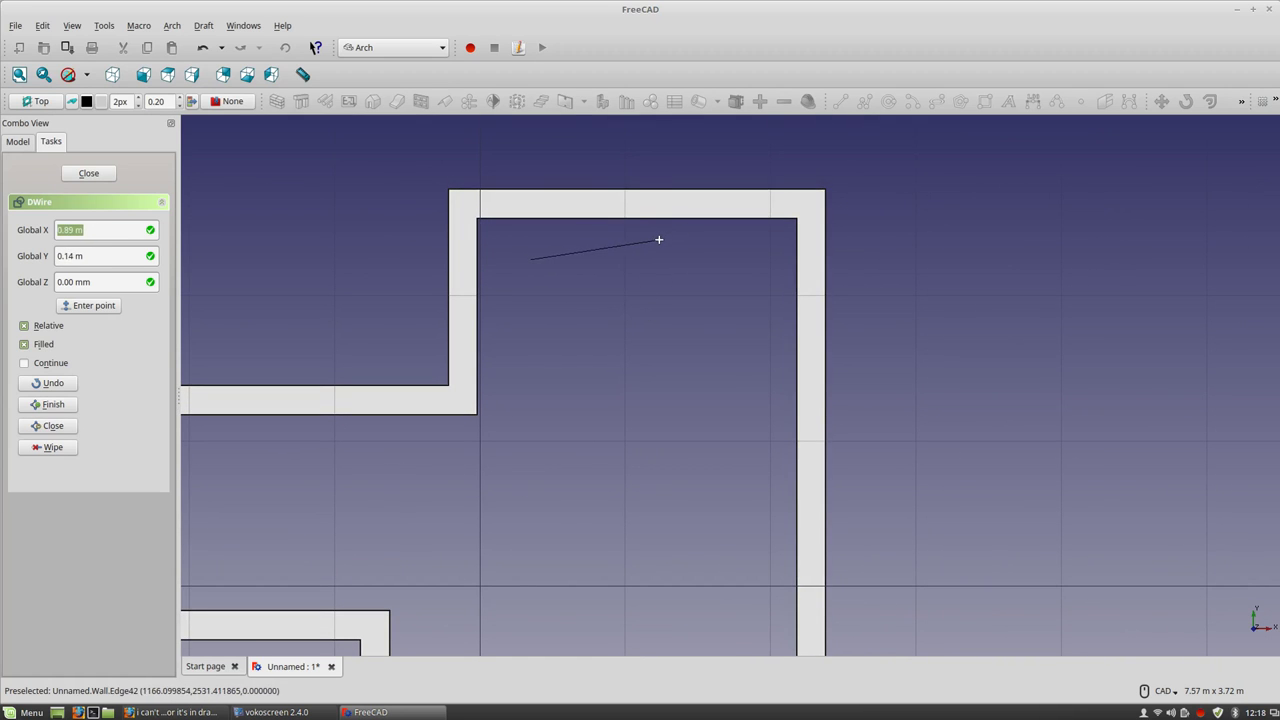
{"action": "key", "text": "shift"}
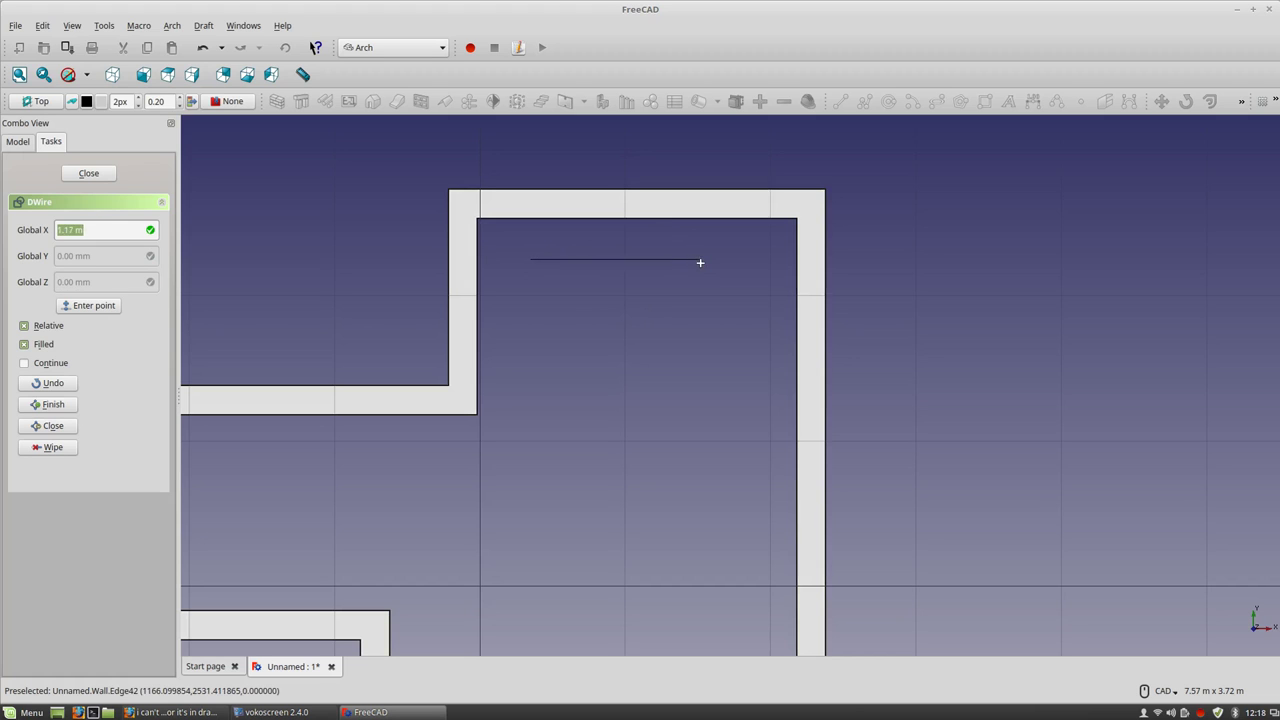
{"action": "left_click", "coordinate": [700, 262]}
{"action": "left_click", "coordinate": [692, 338]}
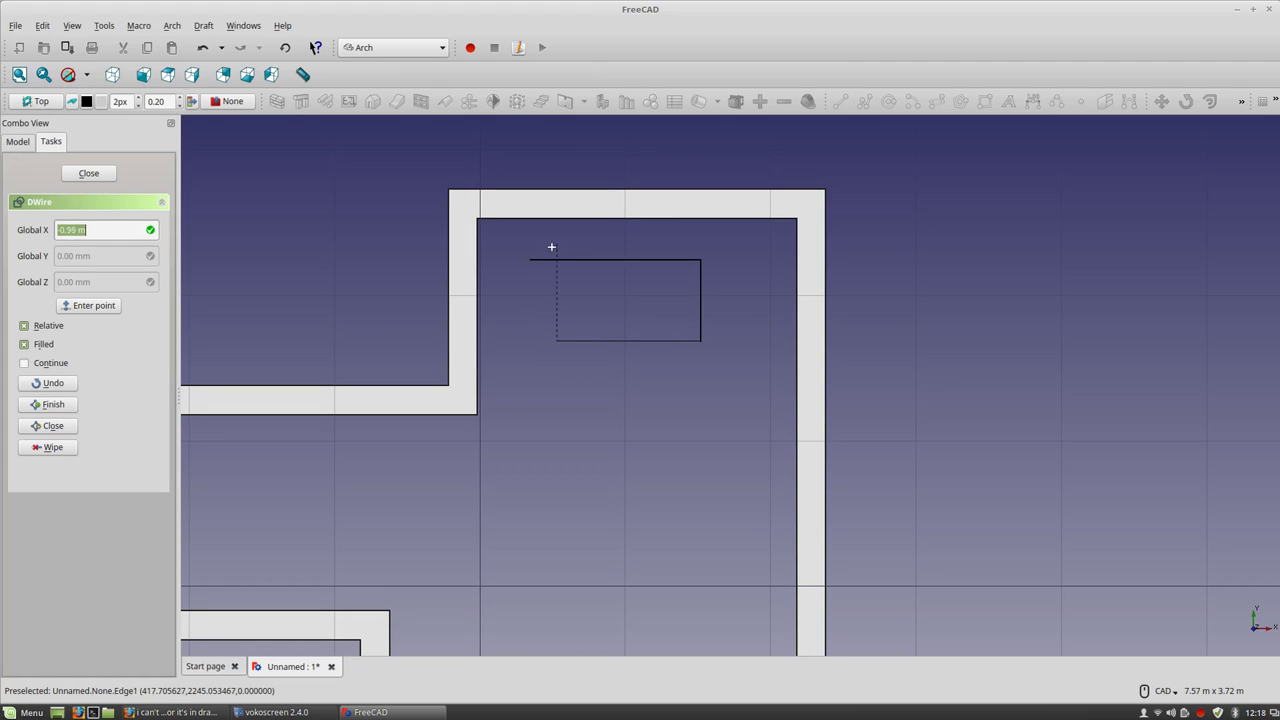
Bring the Draft snap tools into view, add the wire's lower horizontal edge and close it at its start point as a filled rectangle.
{"action": "left_click", "coordinate": [1248, 102]}
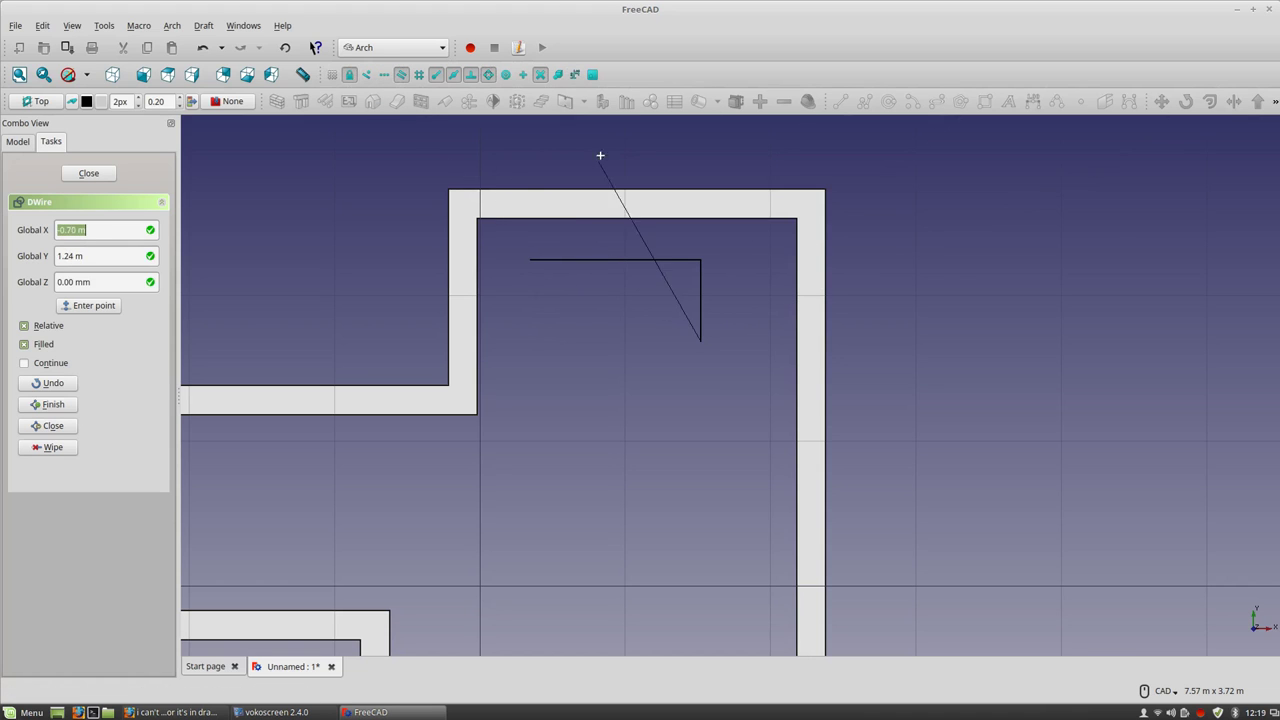
{"action": "key", "text": "shift"}
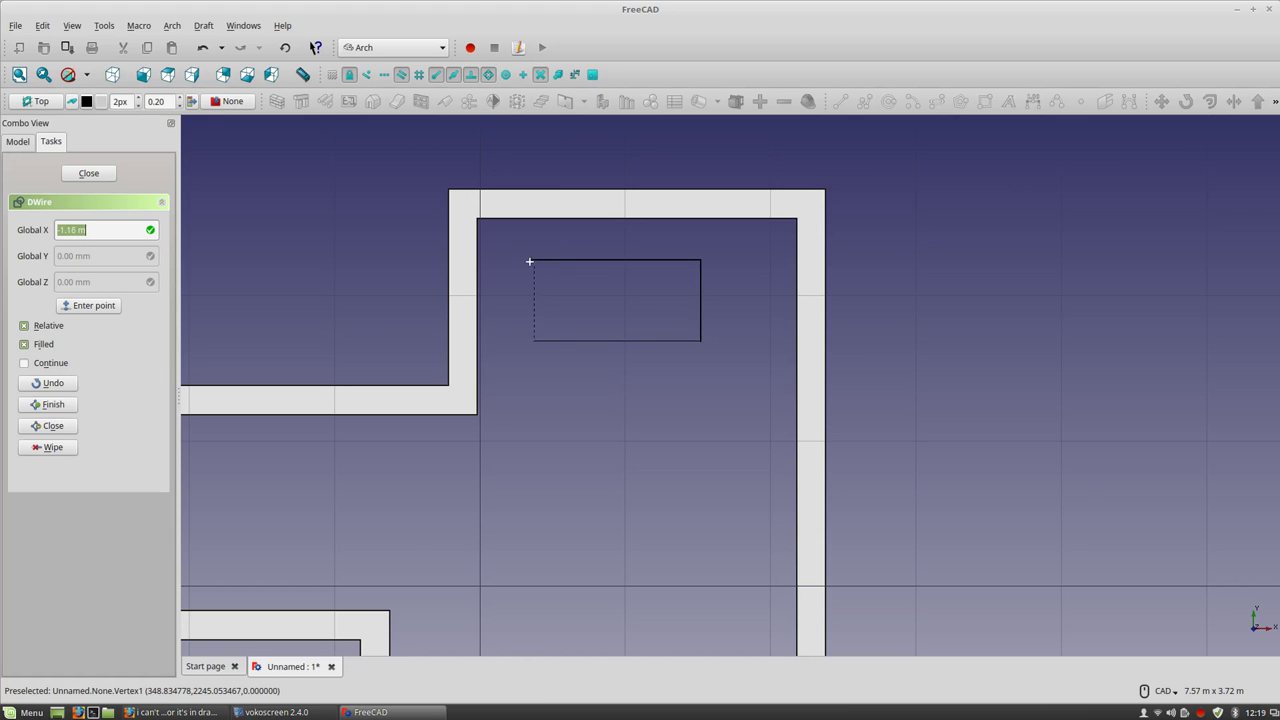
{"action": "scroll", "coordinate": [534, 257], "scroll_direction": "up", "scroll_amount": 6}
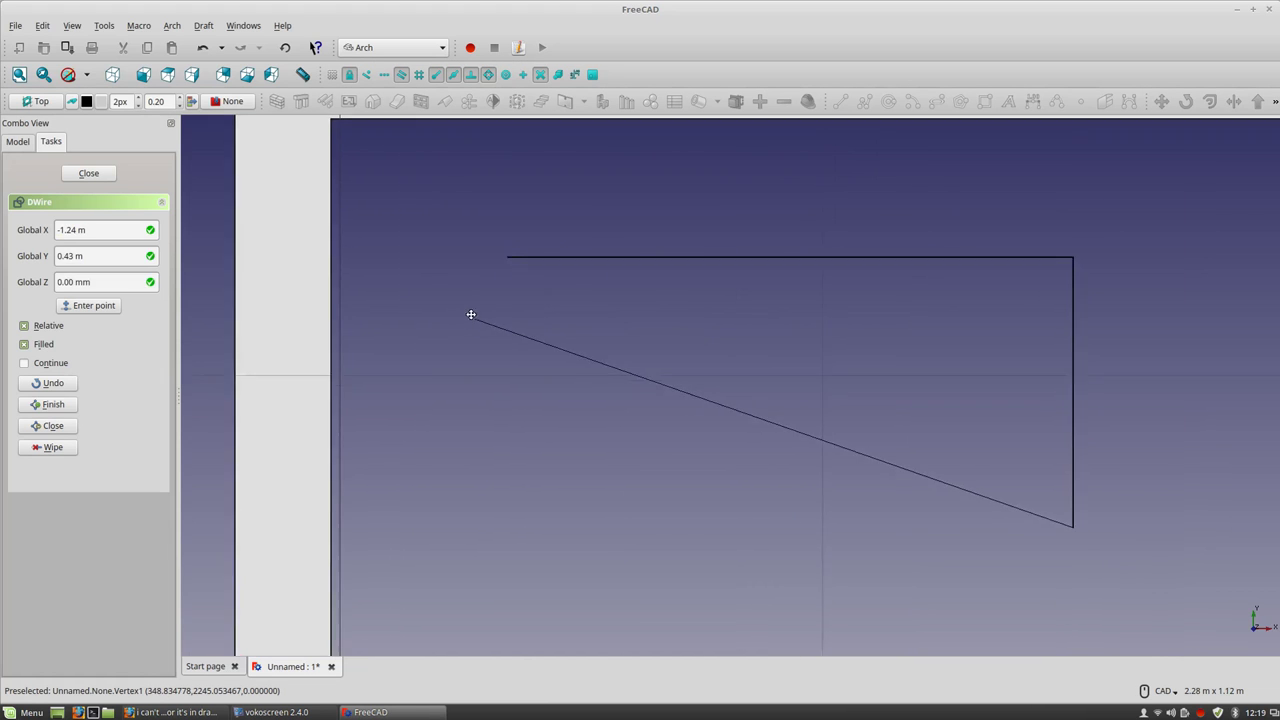
{"action": "key", "text": "shift"}
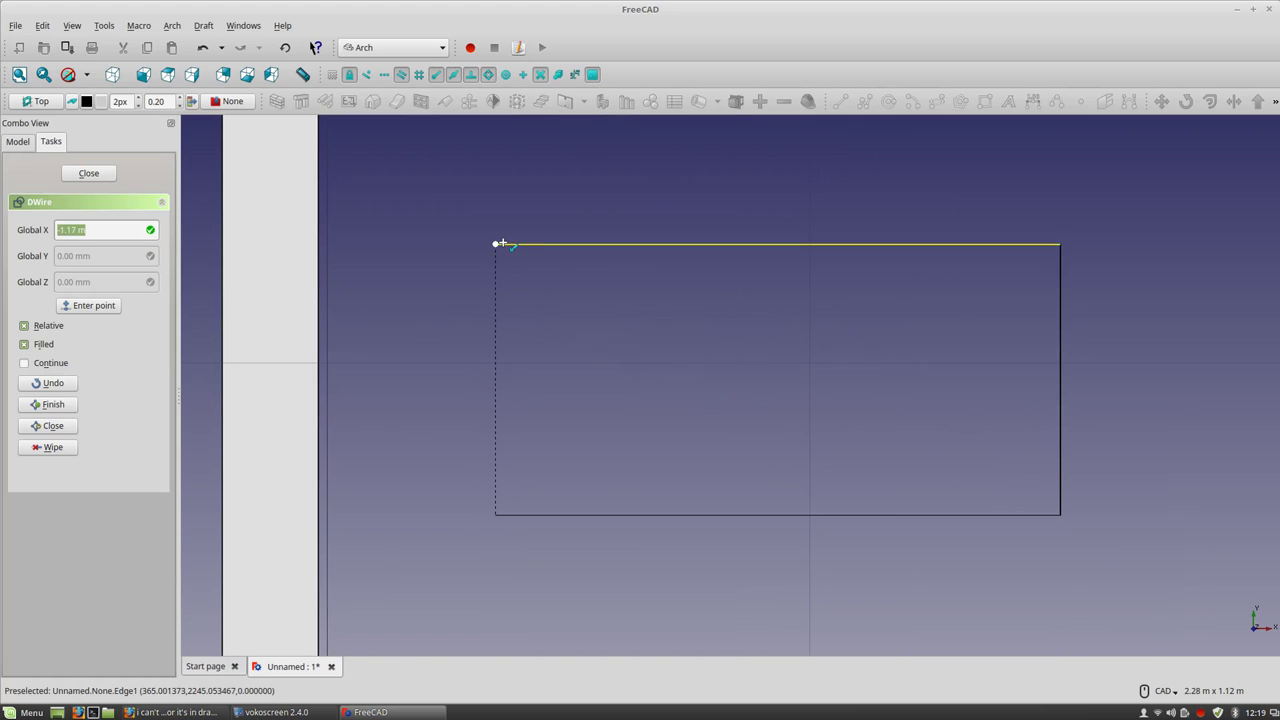
{"action": "left_click", "coordinate": [497, 243]}
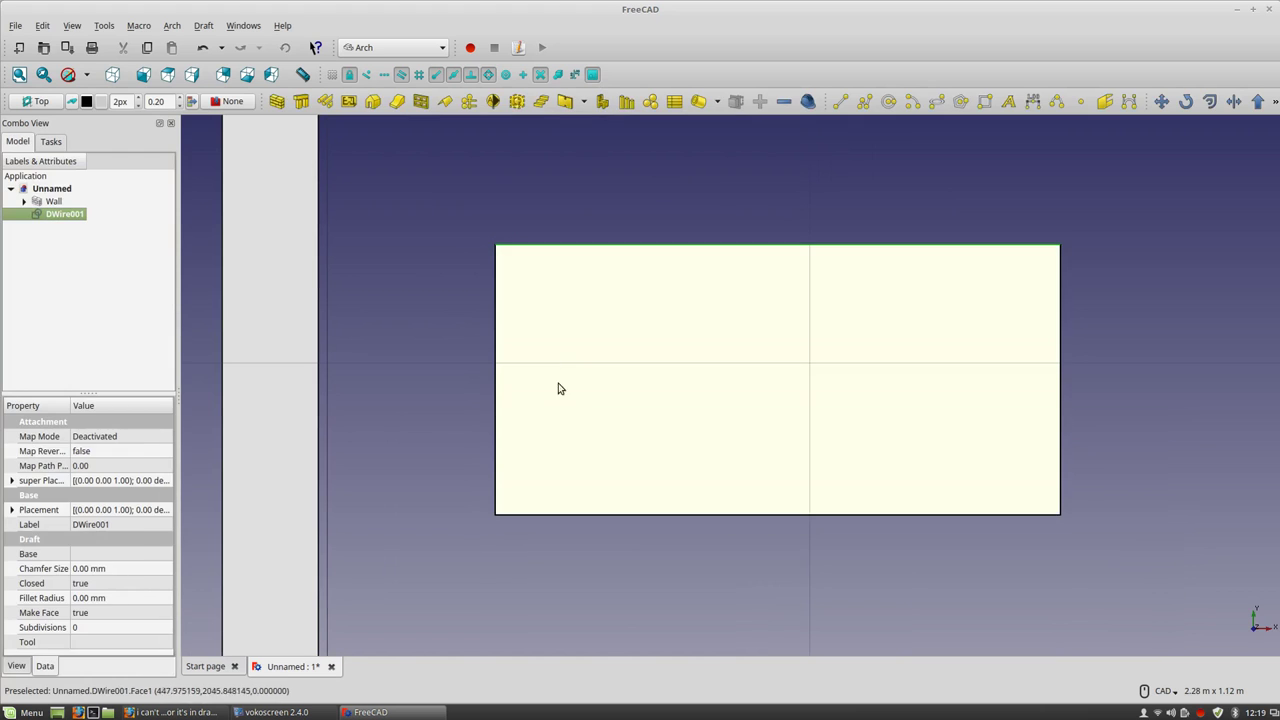
Show the model in isometric view and set the wall's display mode to Wireframe.
{"action": "scroll", "coordinate": [562, 410], "scroll_direction": "down", "scroll_amount": 5}
{"action": "scroll", "coordinate": [631, 455], "scroll_direction": "down", "scroll_amount": 2}
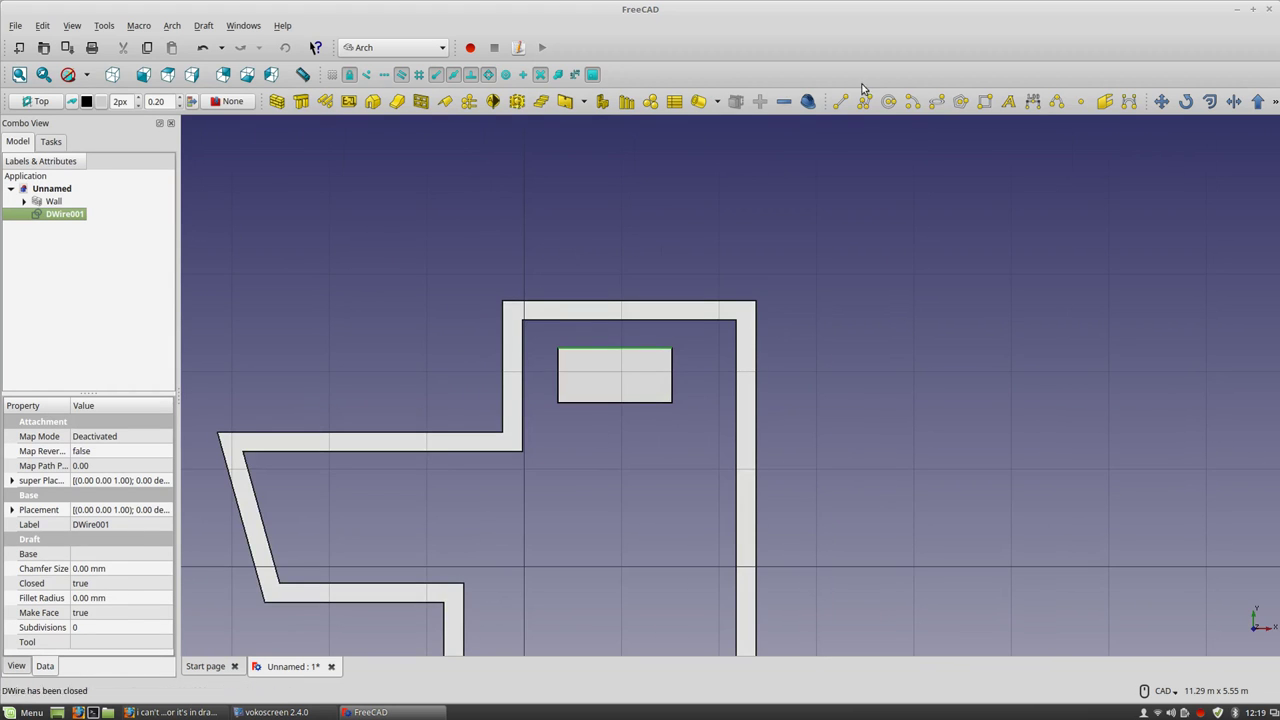
{"action": "left_click", "coordinate": [113, 74]}
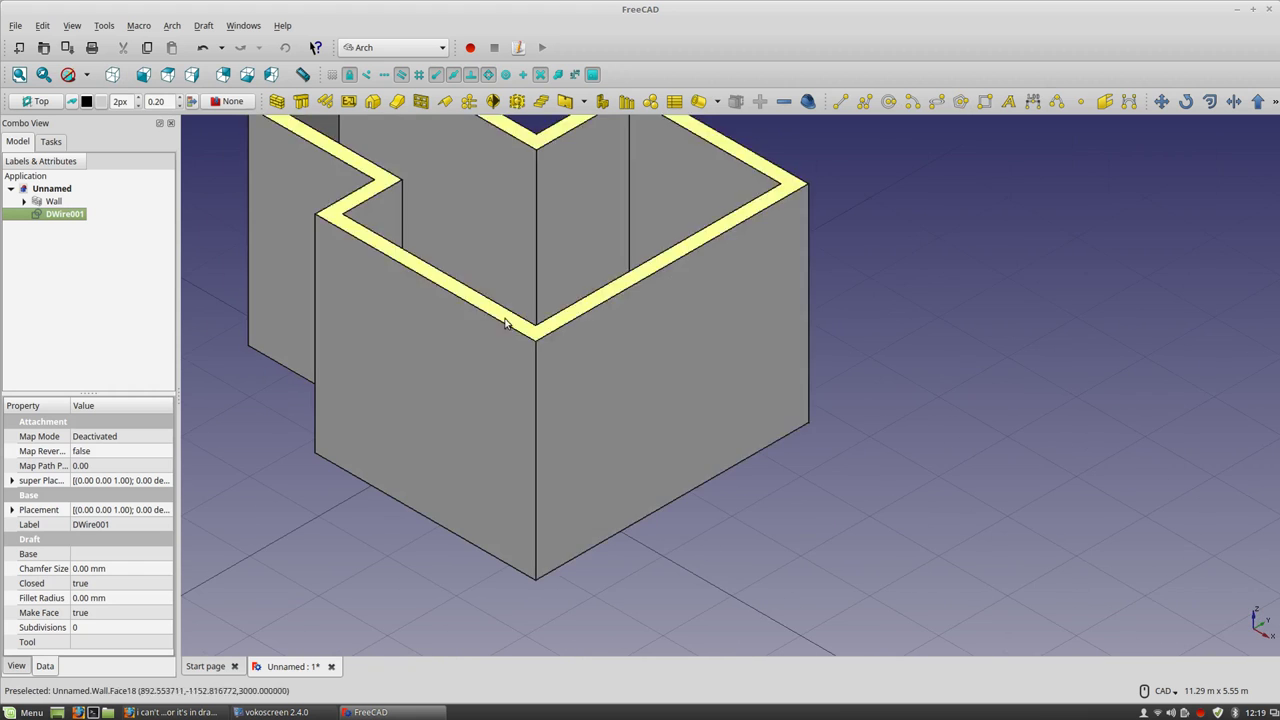
{"action": "left_click", "coordinate": [672, 288]}
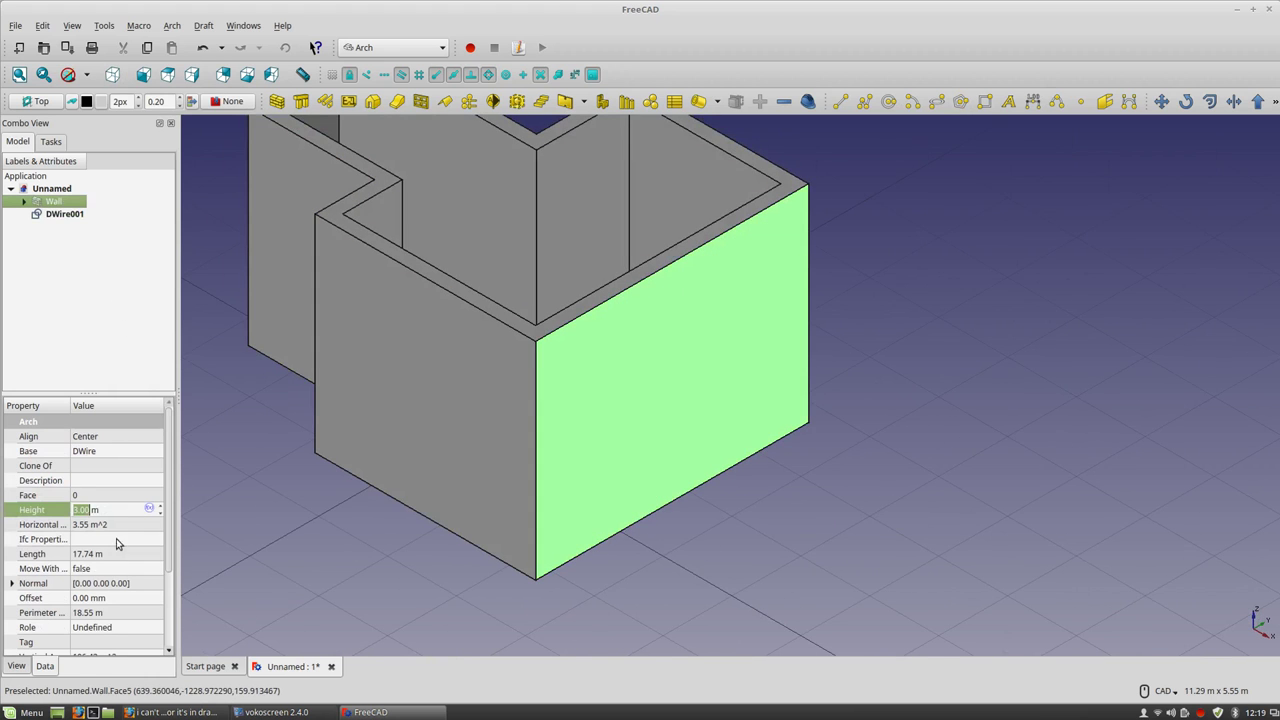
{"action": "left_click", "coordinate": [17, 666]}
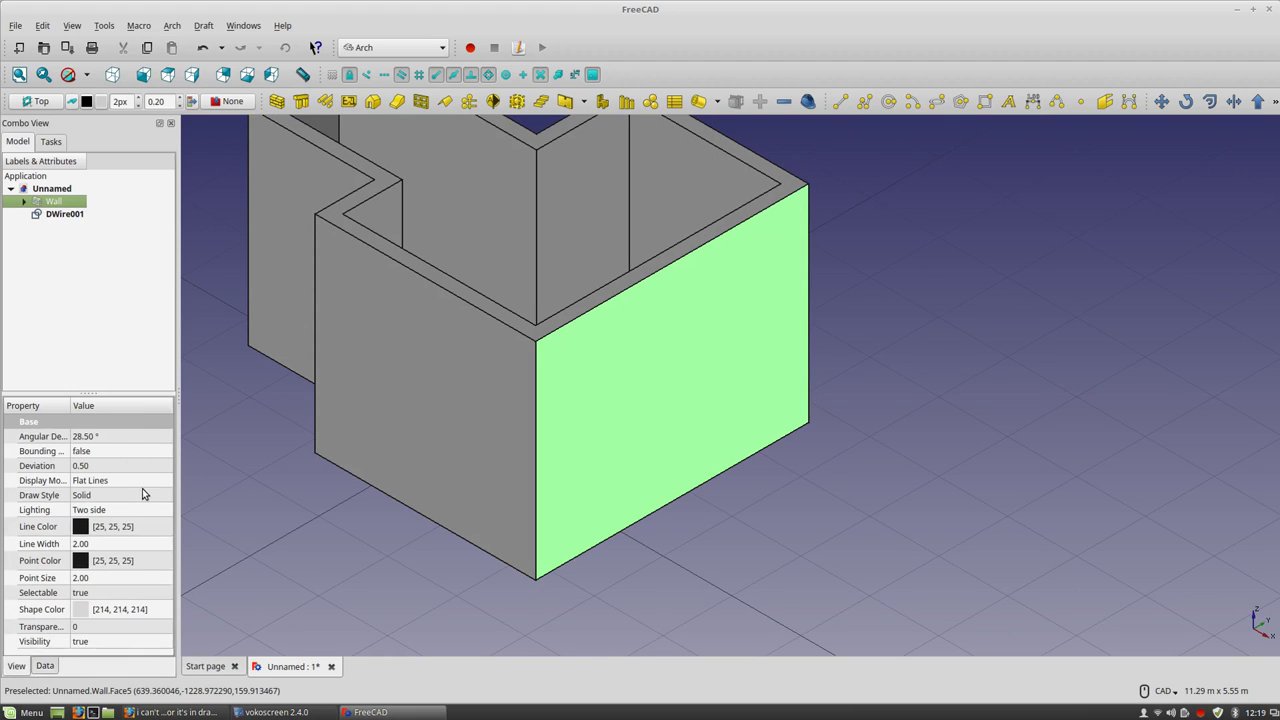
{"action": "left_click", "coordinate": [118, 481]}
{"action": "left_click", "coordinate": [118, 481]}
{"action": "left_click", "coordinate": [123, 514]}
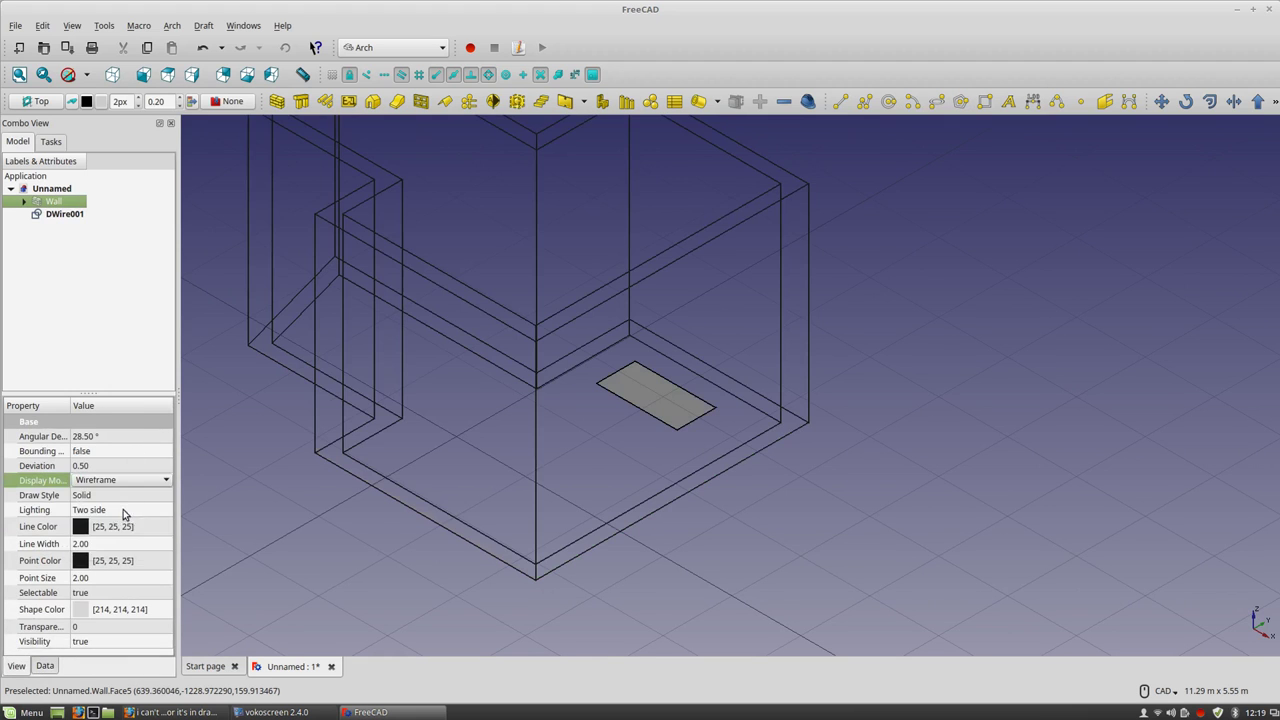
Bring the full set of Draft modification tools into view and select the face of the small rectangle inside the walls.
{"action": "left_click", "coordinate": [687, 427]}
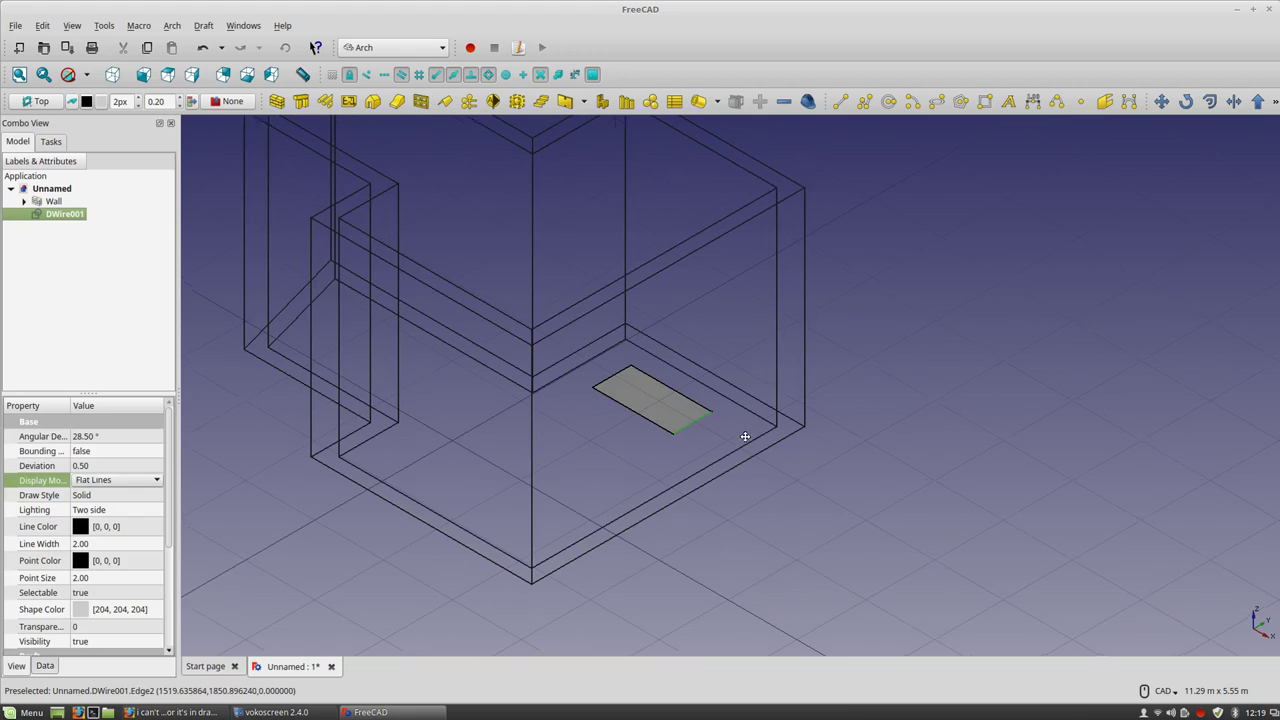
{"action": "middle_click_drag", "start_coordinate": [750, 427], "coordinate": [727, 464]}
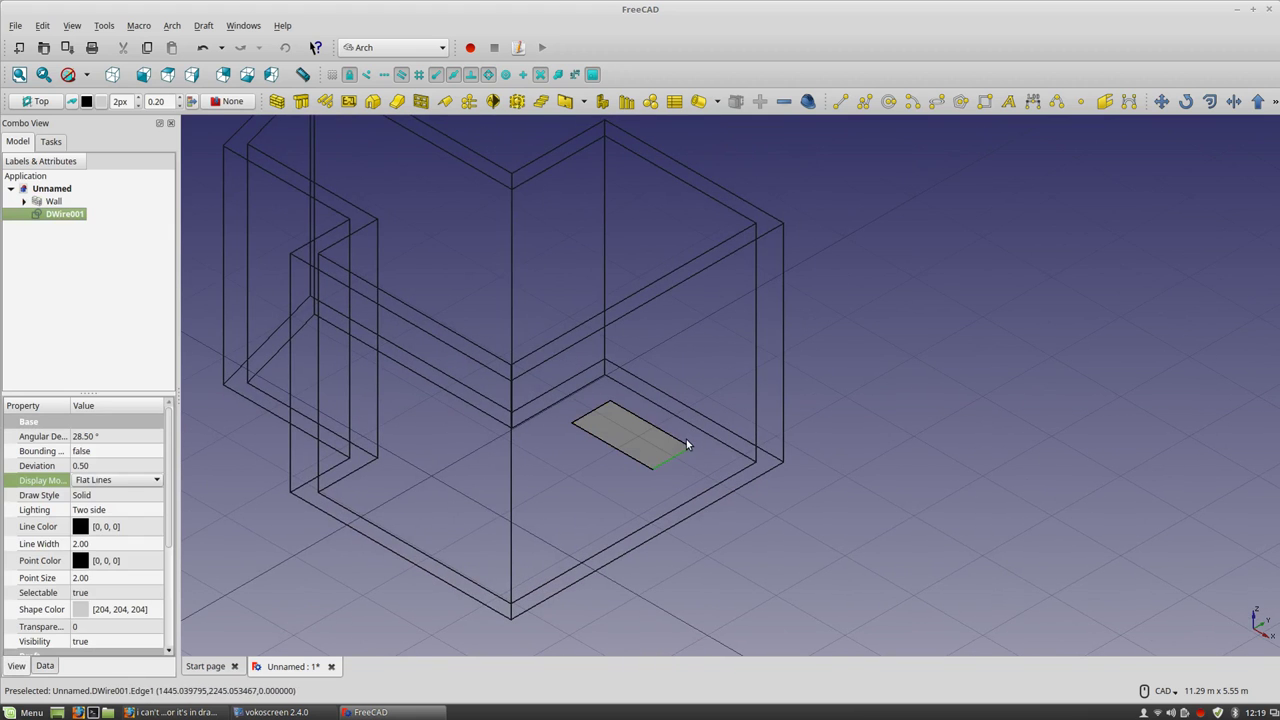
{"action": "left_click_drag", "start_coordinate": [1146, 100], "coordinate": [1128, 76]}
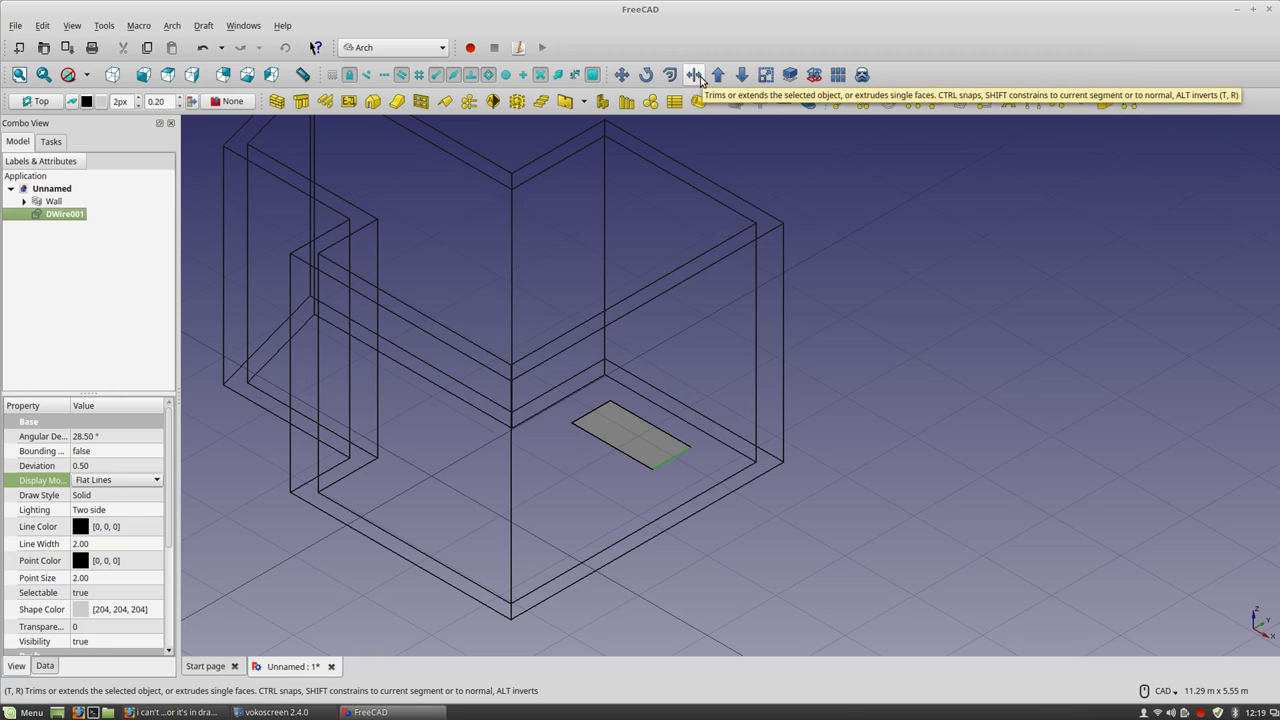
{"action": "left_click", "coordinate": [635, 430]}
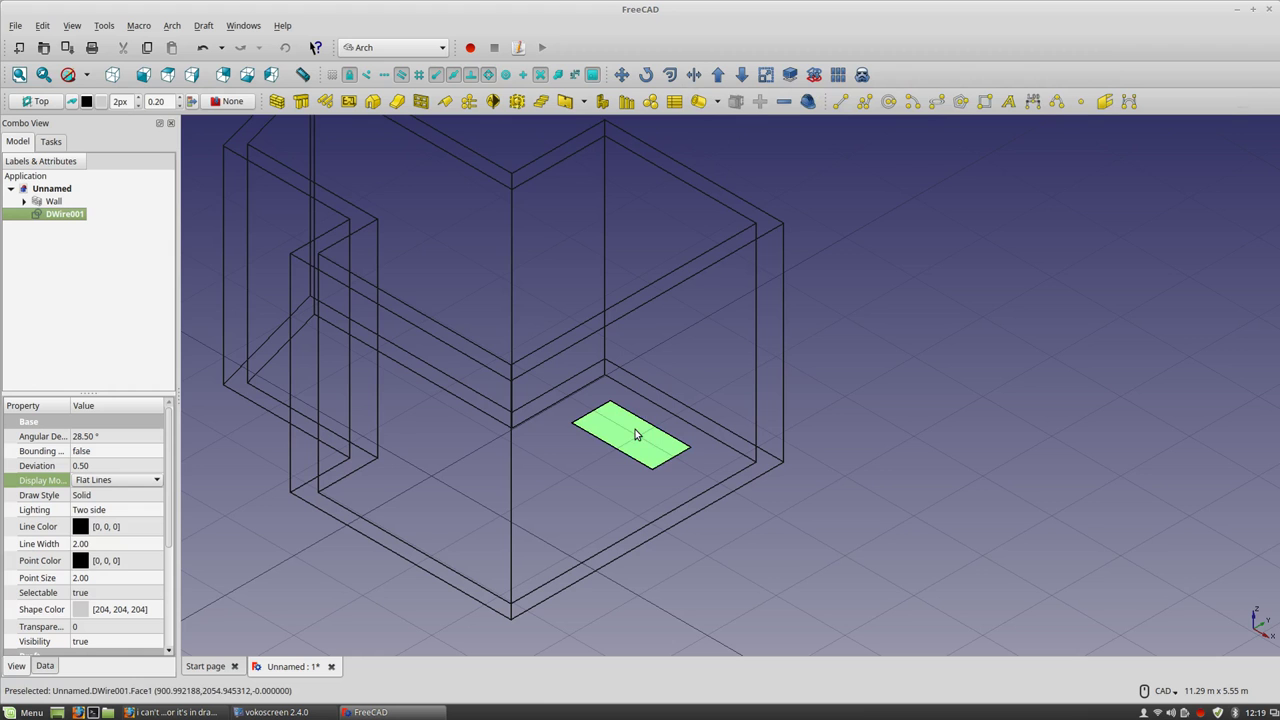
{"action": "scroll", "coordinate": [644, 439], "scroll_direction": "down", "scroll_amount": 2}
{"action": "scroll", "coordinate": [644, 439], "scroll_direction": "down", "scroll_amount": 2}
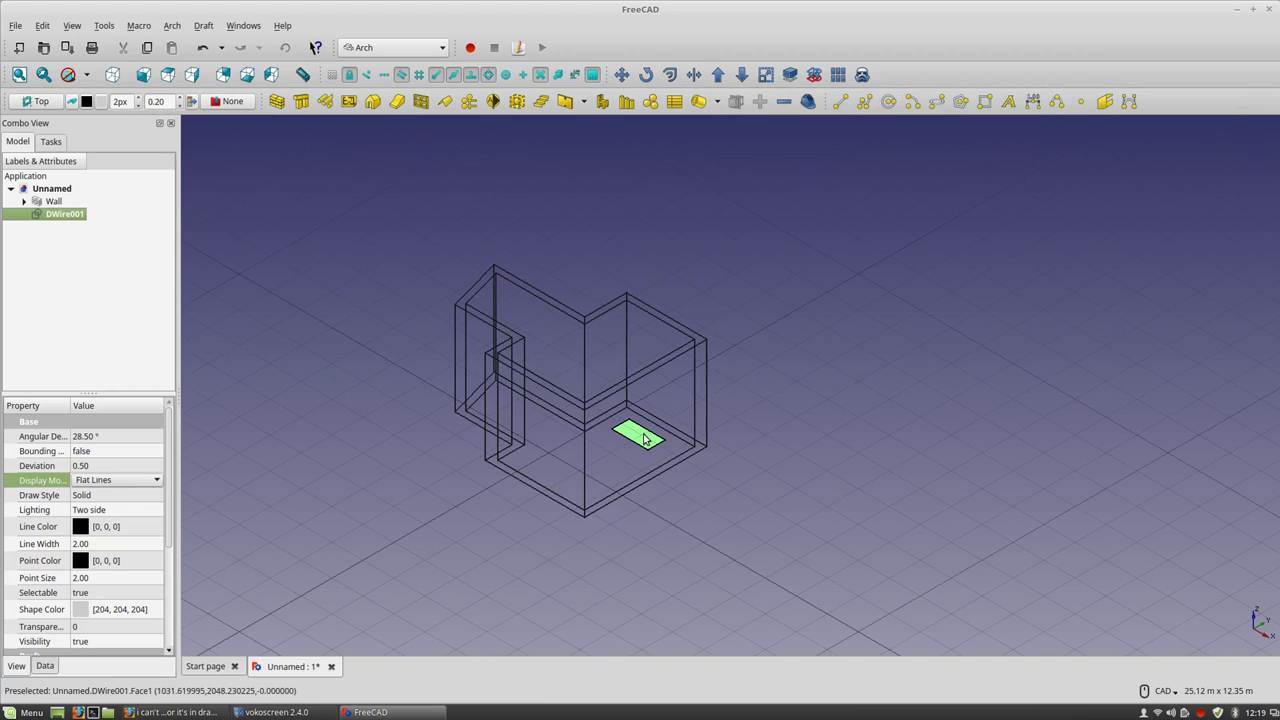
{"action": "scroll", "coordinate": [437, 366], "scroll_direction": "down", "scroll_amount": 2}
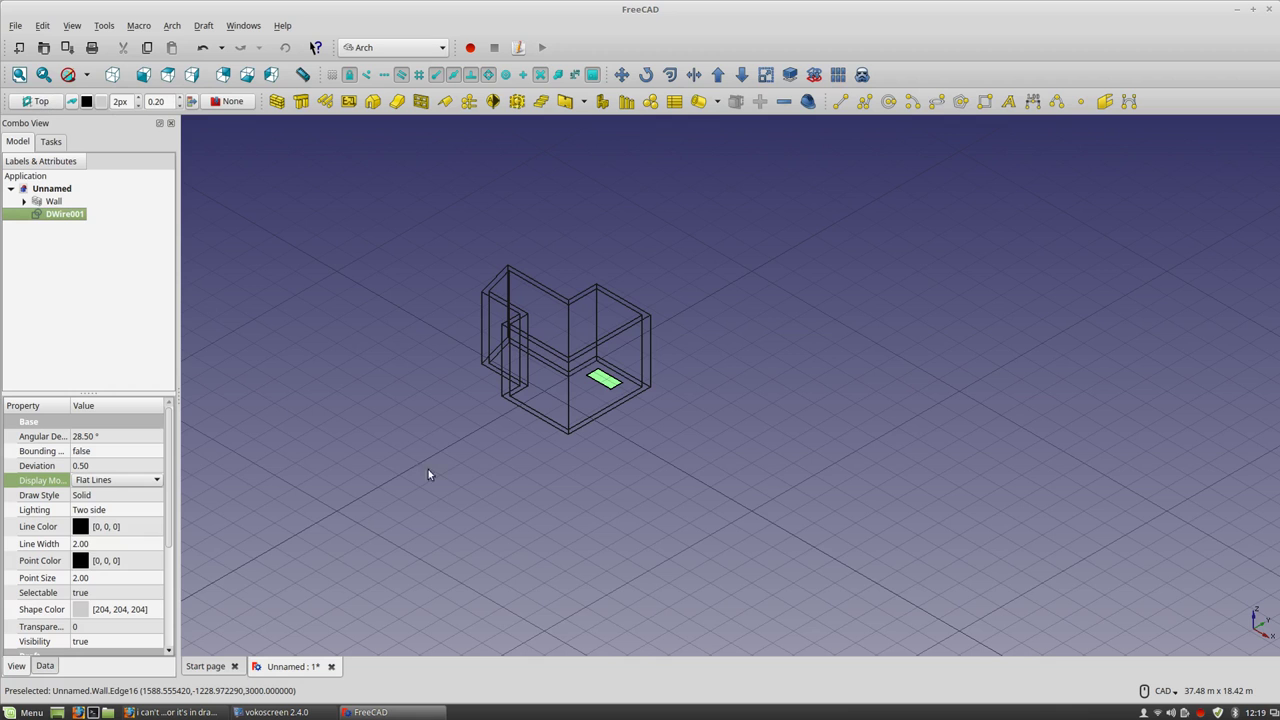
Draw a large filled rectangle on the ground plane beside the building.
{"action": "left_click", "coordinate": [923, 294]}
{"action": "left_click", "coordinate": [985, 101]}
{"action": "left_click", "coordinate": [292, 460]}
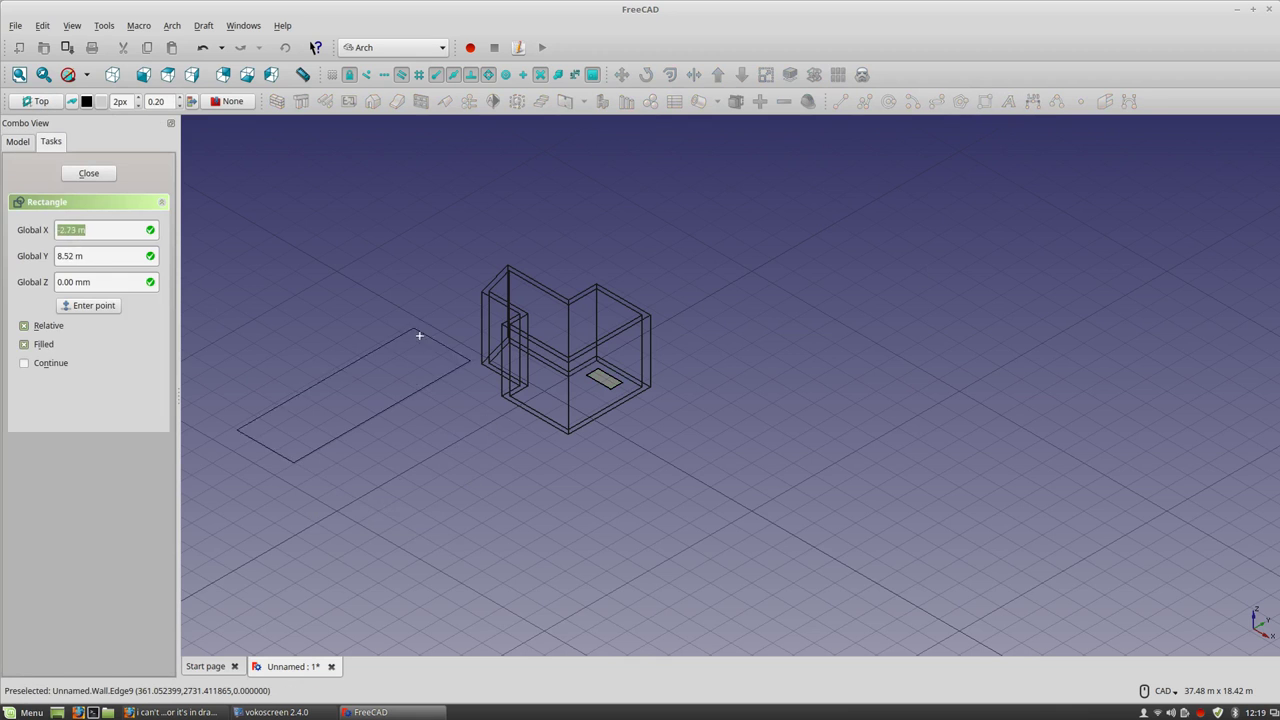
{"action": "left_click", "coordinate": [360, 280]}
{"action": "middle_click_drag", "start_coordinate": [482, 470], "coordinate": [549, 480]}
{"action": "left_click", "coordinate": [512, 489]}
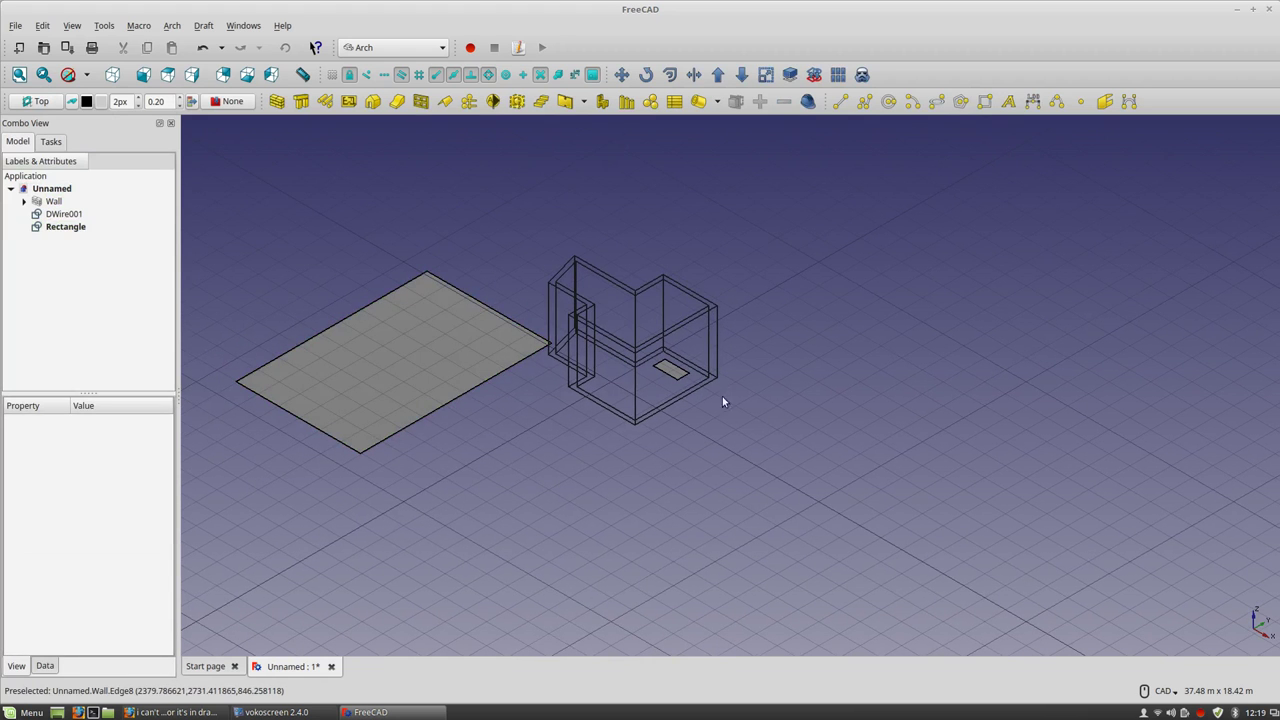
Try to extrude the face of the small rectangle inside the walls with the Trimex tool.
{"action": "scroll", "coordinate": [671, 429], "scroll_direction": "up", "scroll_amount": 2}
{"action": "scroll", "coordinate": [700, 406], "scroll_direction": "down", "scroll_amount": 2}
{"action": "middle_click_drag", "start_coordinate": [763, 388], "coordinate": [854, 377]}
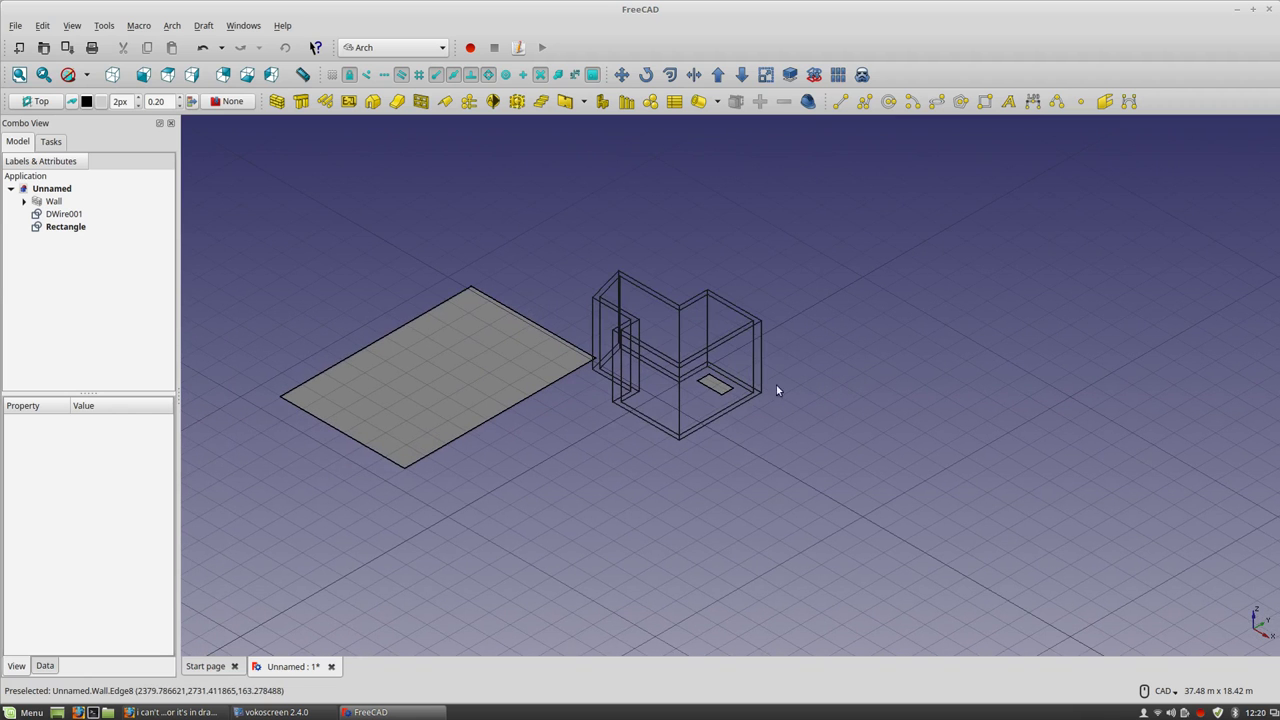
{"action": "scroll", "coordinate": [520, 358], "scroll_direction": "up", "scroll_amount": 2}
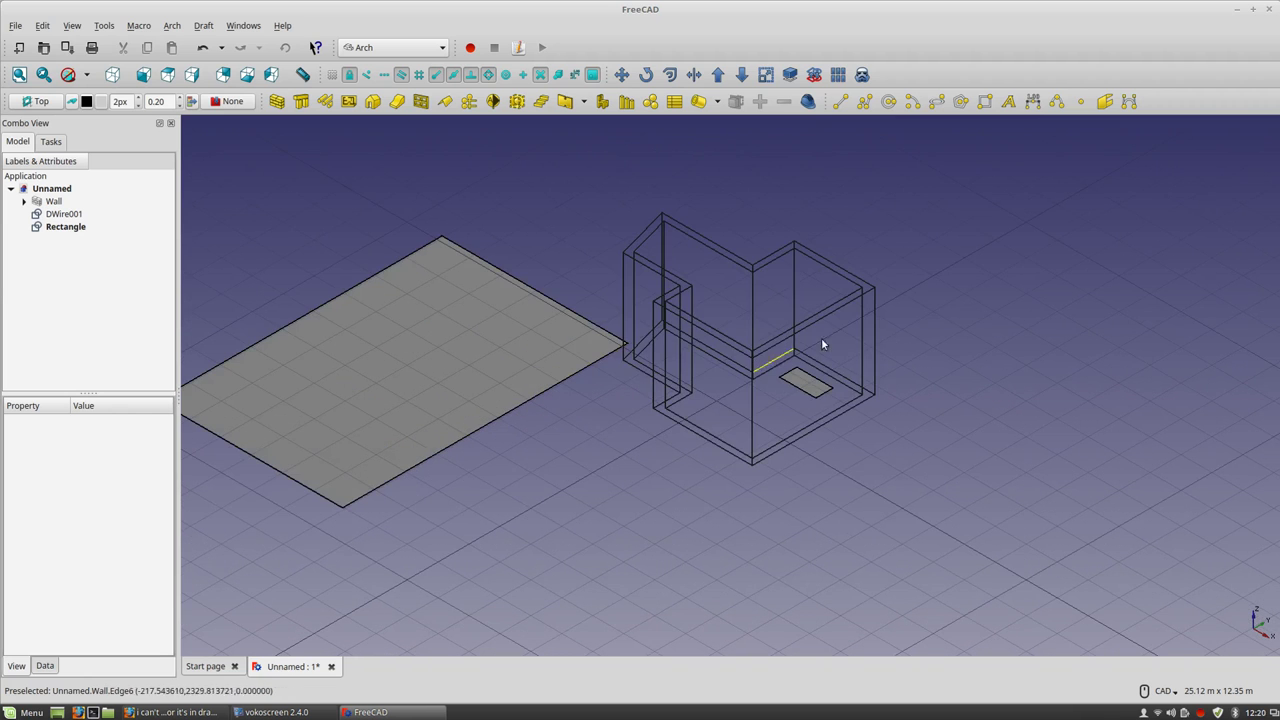
{"action": "left_click", "coordinate": [815, 390]}
{"action": "middle_click_drag", "start_coordinate": [931, 399], "coordinate": [818, 389]}
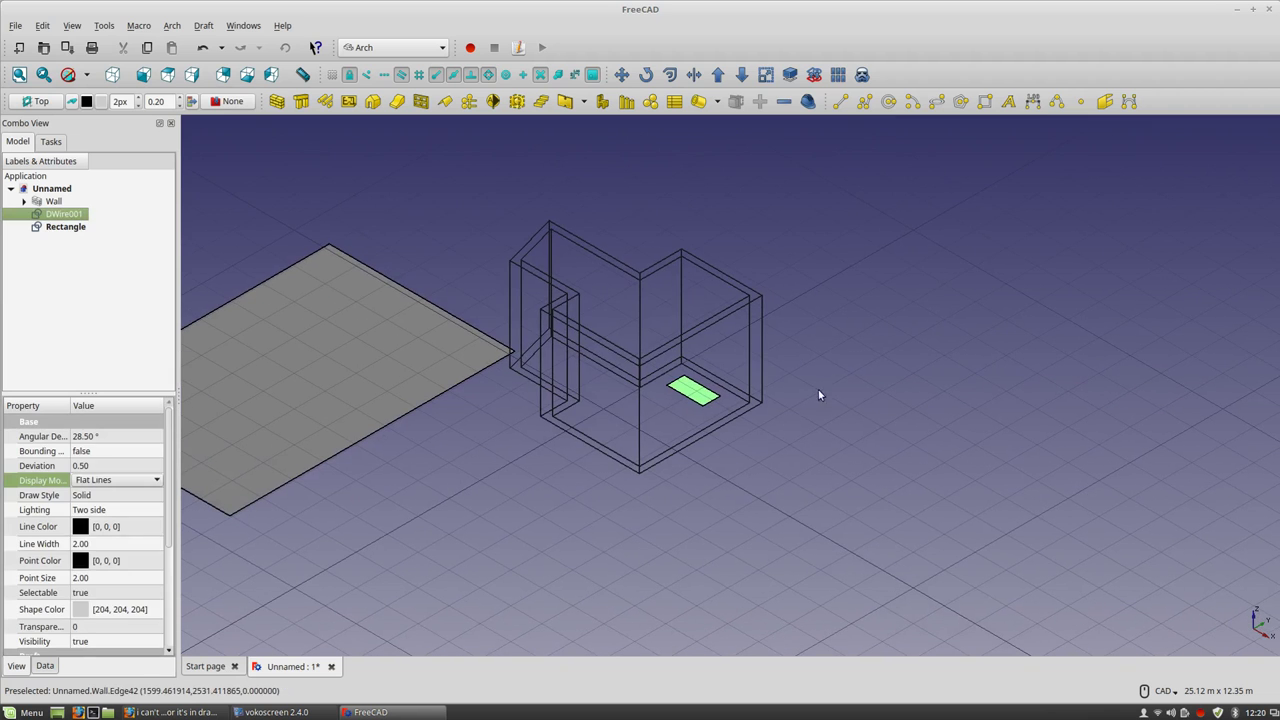
{"action": "left_click", "coordinate": [694, 75]}
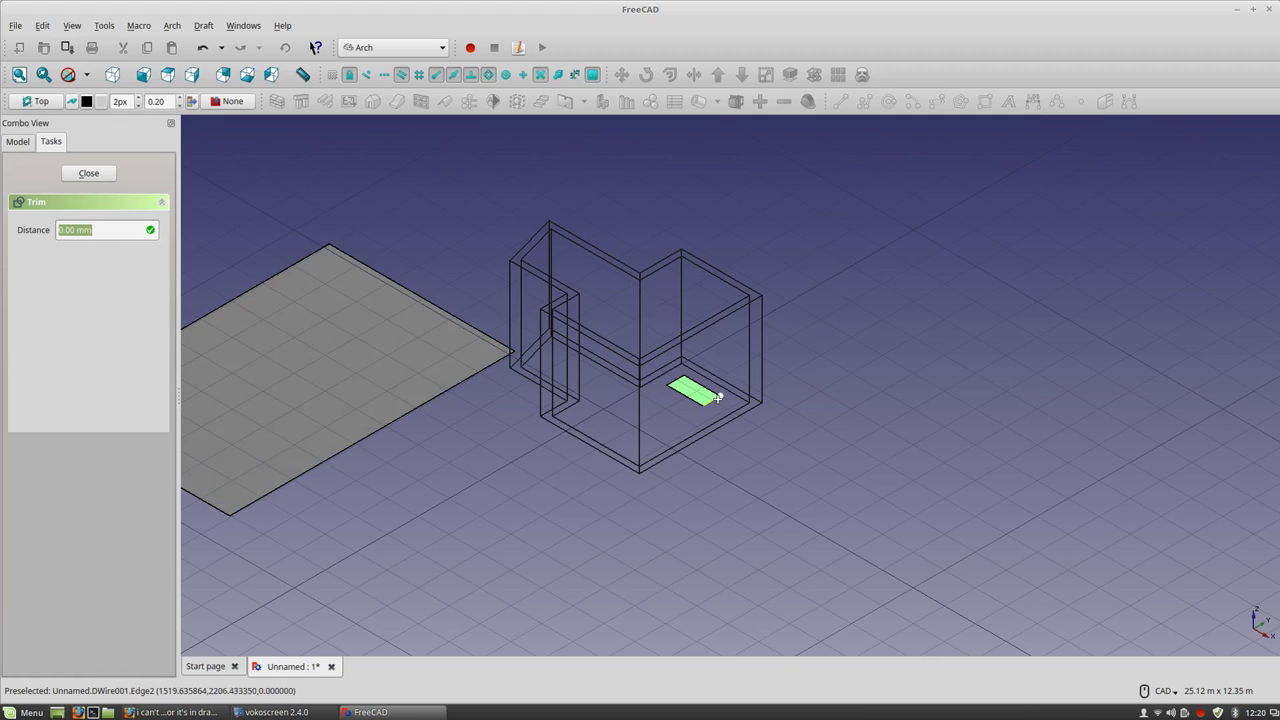
{"action": "scroll", "coordinate": [718, 398], "scroll_direction": "up", "scroll_amount": 2}
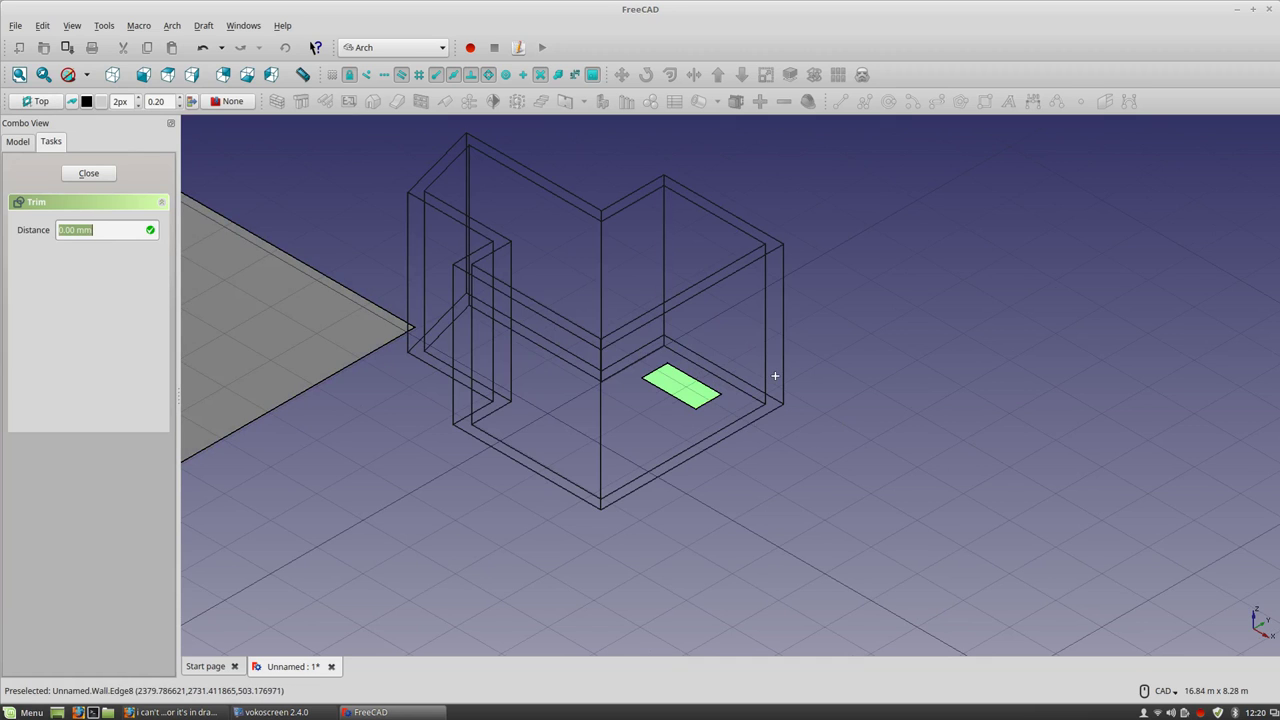
{"action": "key", "text": "Escape"}
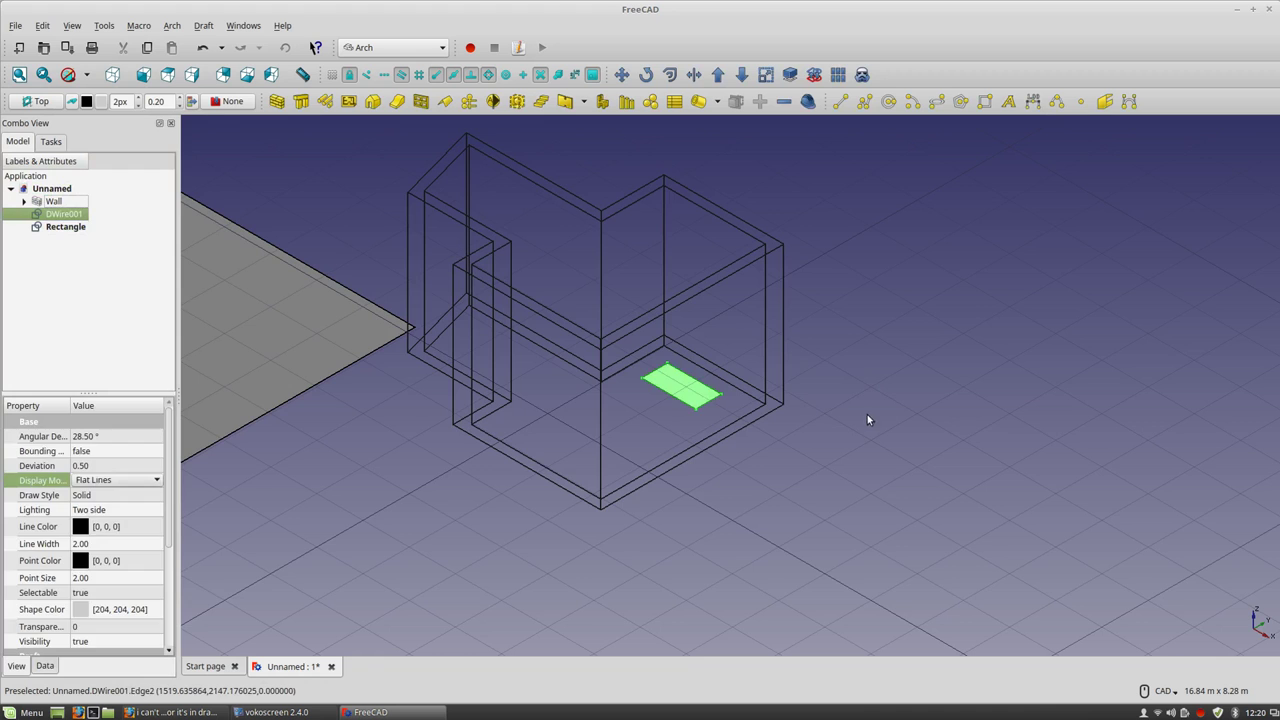
Clear the selection and set the working plane to Auto.
{"action": "left_click", "coordinate": [865, 413]}
{"action": "scroll", "coordinate": [721, 417], "scroll_direction": "down", "scroll_amount": 2}
{"action": "left_click", "coordinate": [34, 101]}
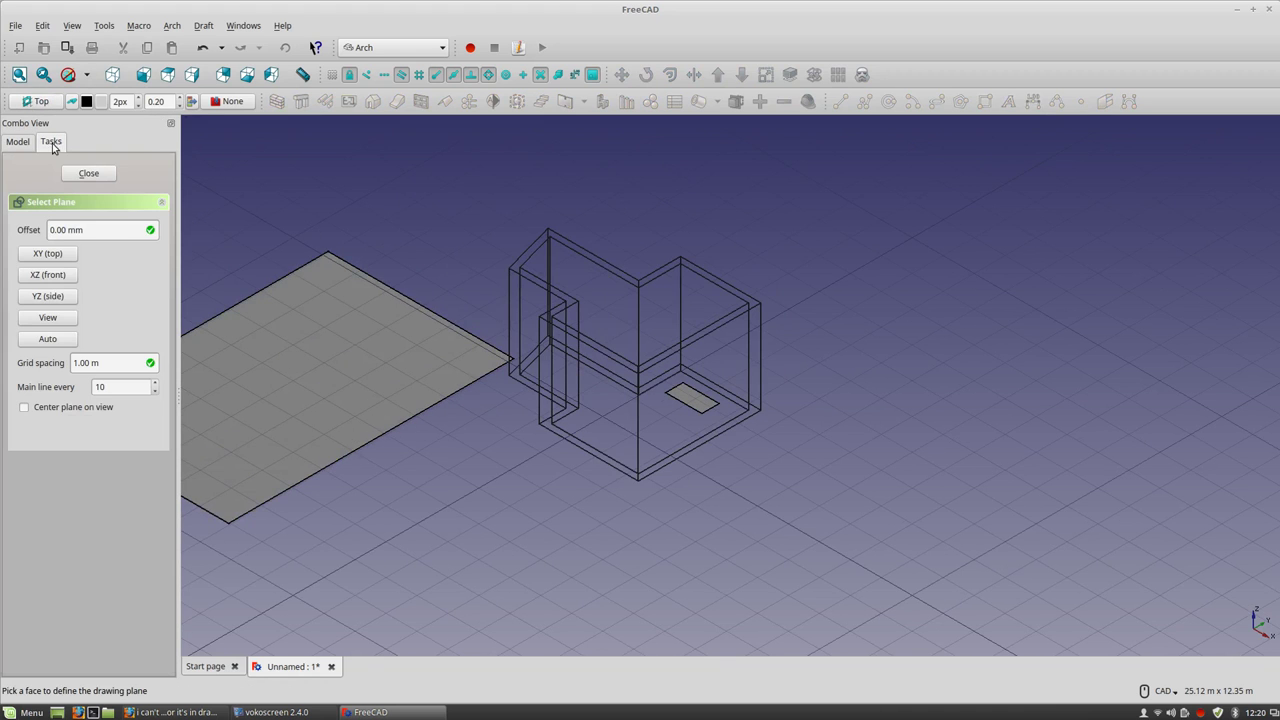
{"action": "left_click", "coordinate": [48, 339]}
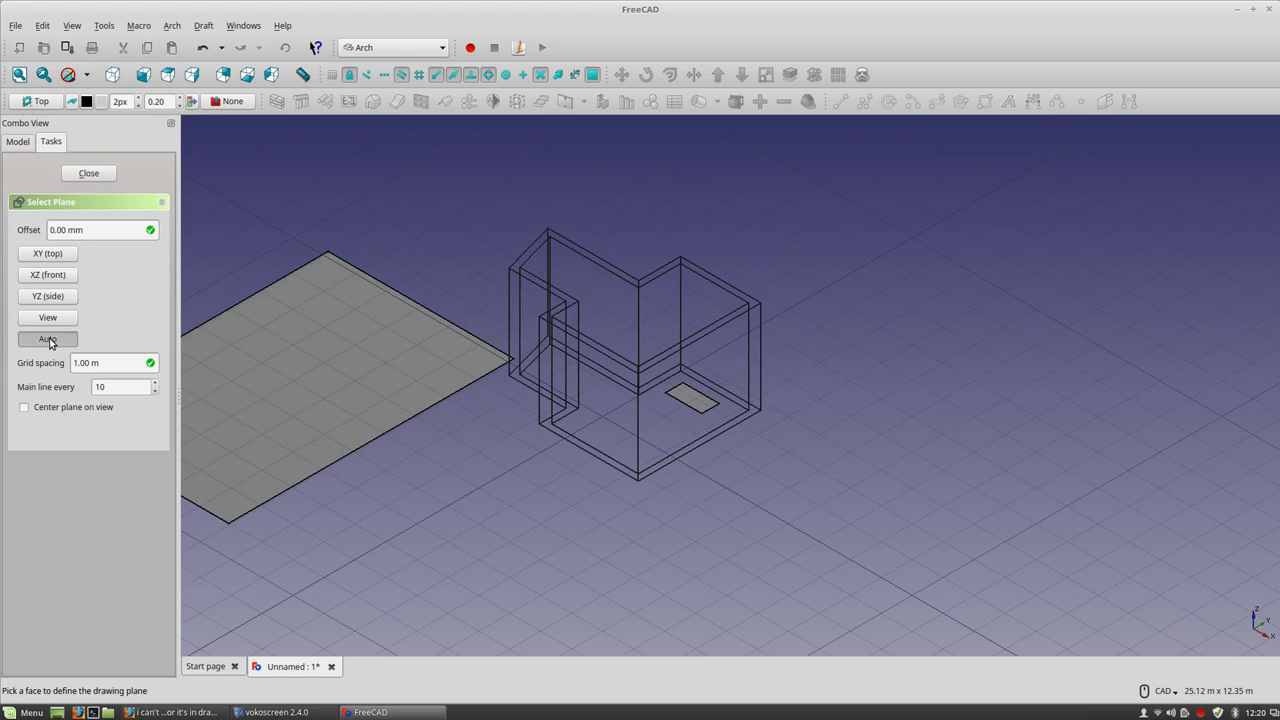
Extrude the large rectangle beside the building upwards into a solid block with the Trimex tool.
{"action": "scroll", "coordinate": [396, 360], "scroll_direction": "down", "scroll_amount": 2}
{"action": "left_click", "coordinate": [378, 385]}
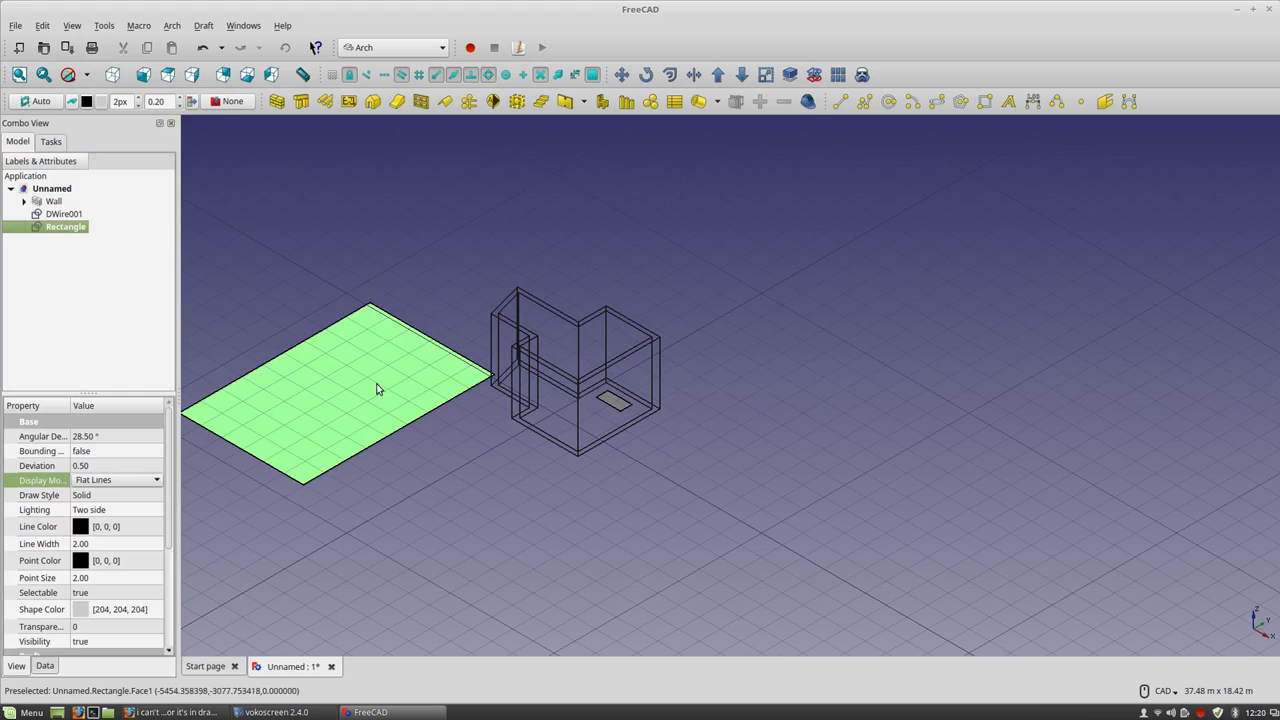
{"action": "left_click", "coordinate": [694, 75]}
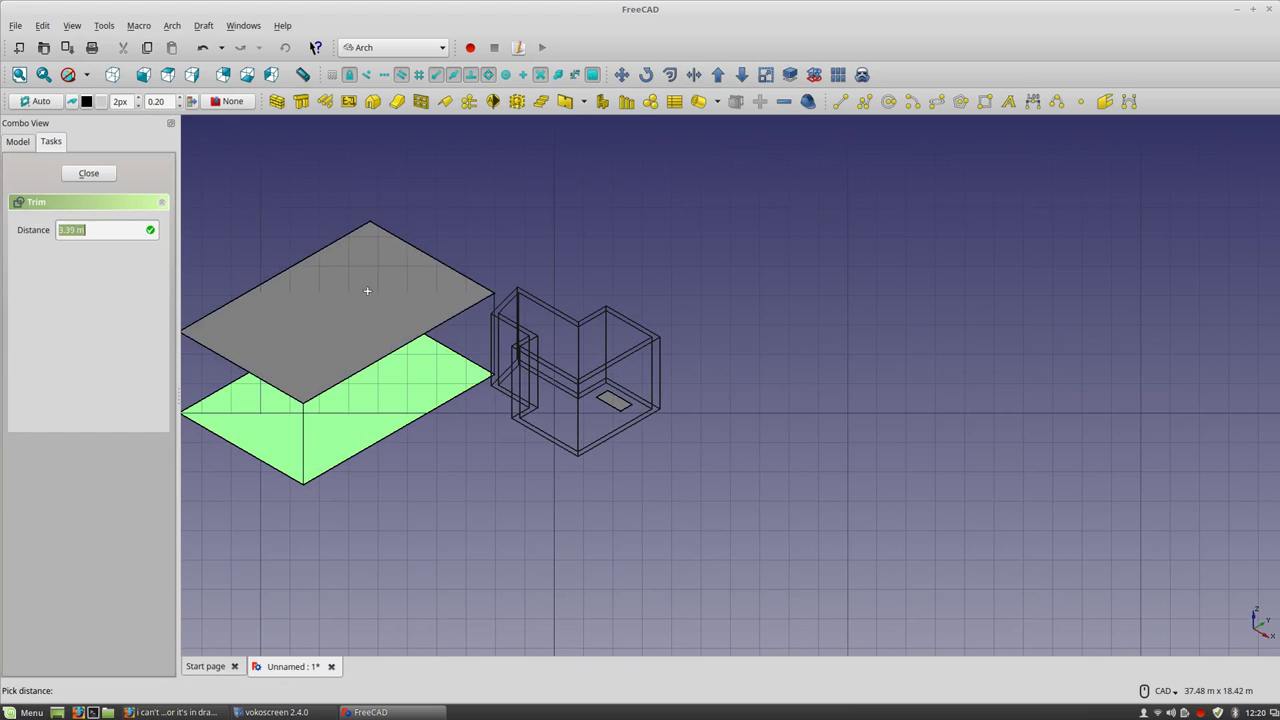
{"action": "left_click", "coordinate": [381, 245]}
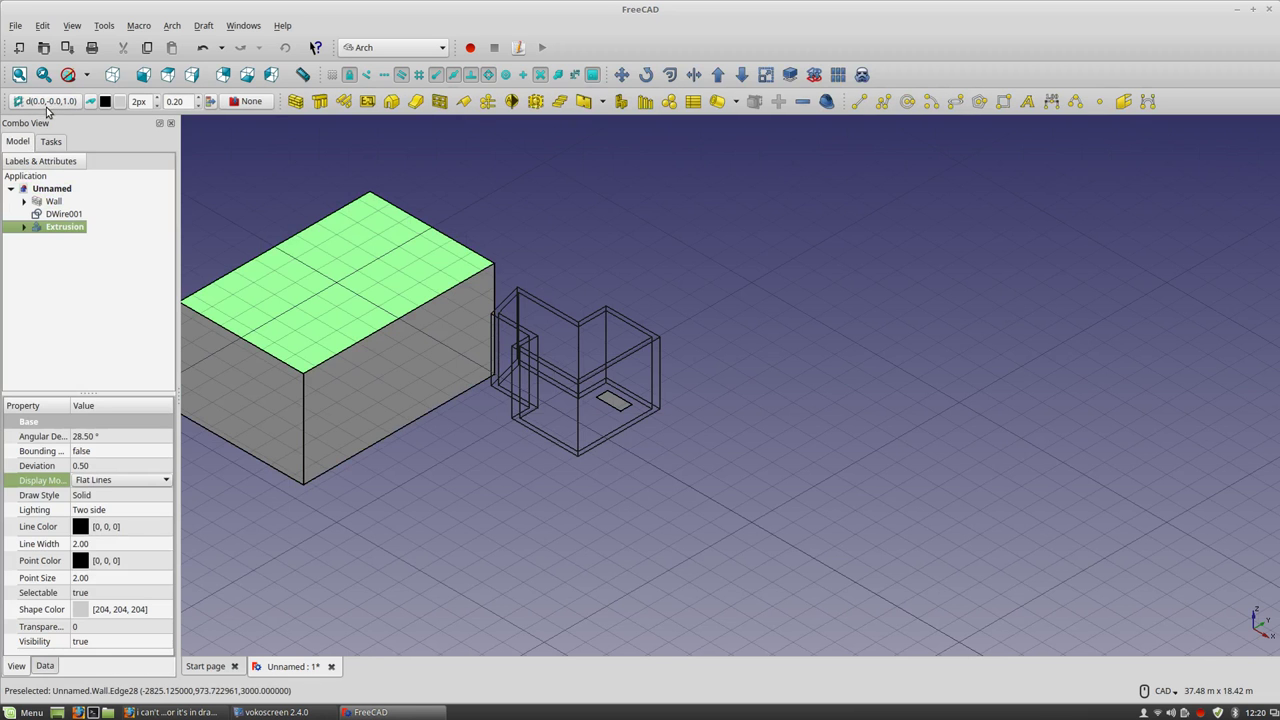
Clear the selection and set the working plane back to XY (top).
{"action": "left_click", "coordinate": [343, 514]}
{"action": "left_click", "coordinate": [45, 101]}
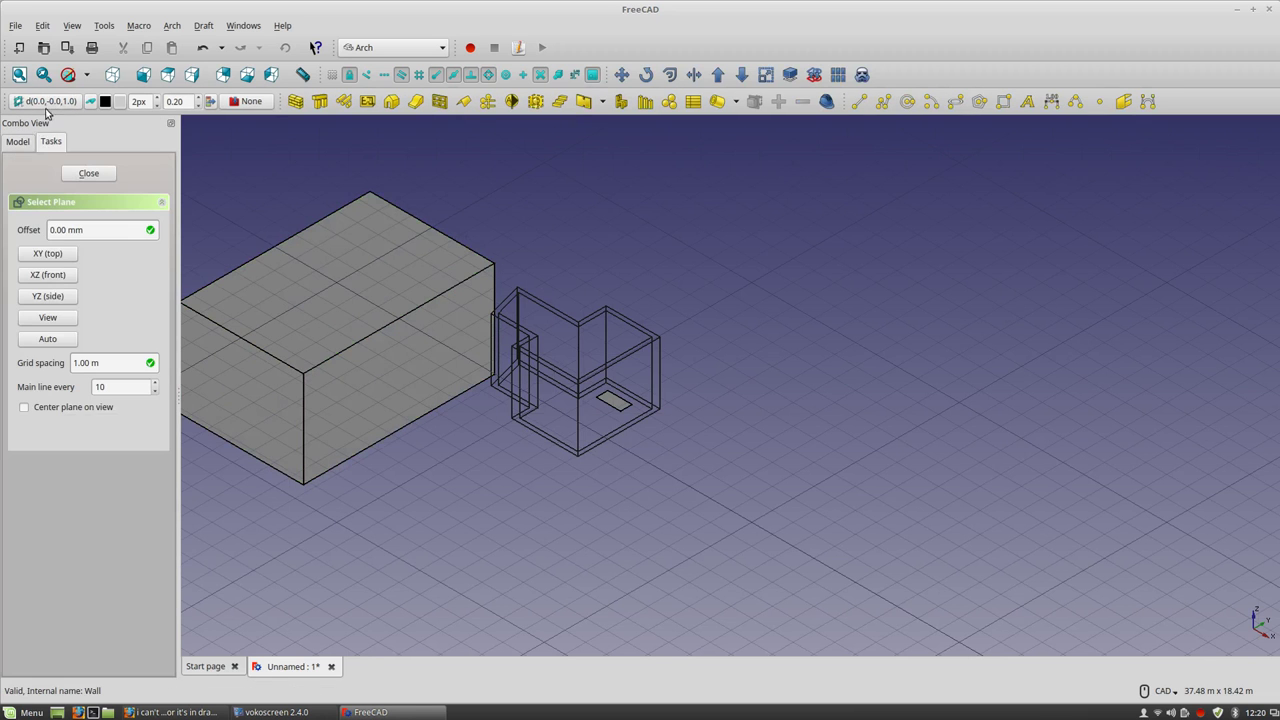
{"action": "left_click", "coordinate": [47, 255]}
{"action": "scroll", "coordinate": [623, 403], "scroll_direction": "up", "scroll_amount": 3}
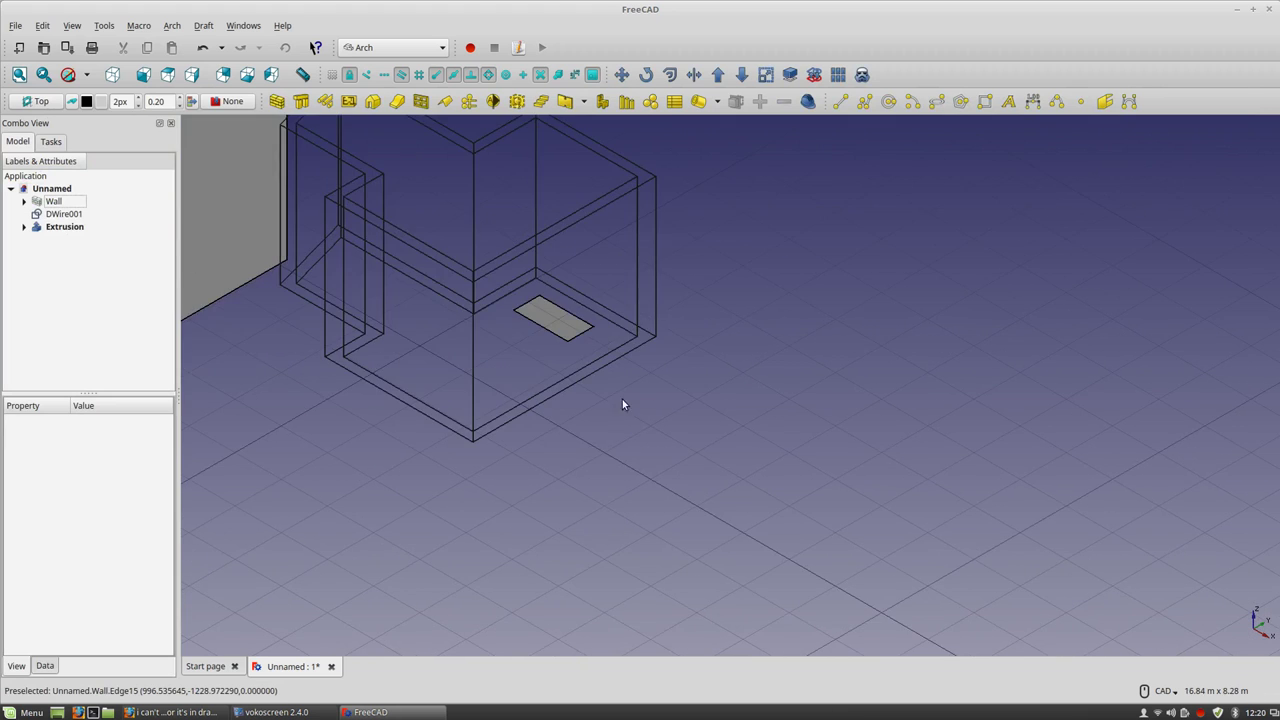
{"action": "scroll", "coordinate": [610, 375], "scroll_direction": "down", "scroll_amount": 3}
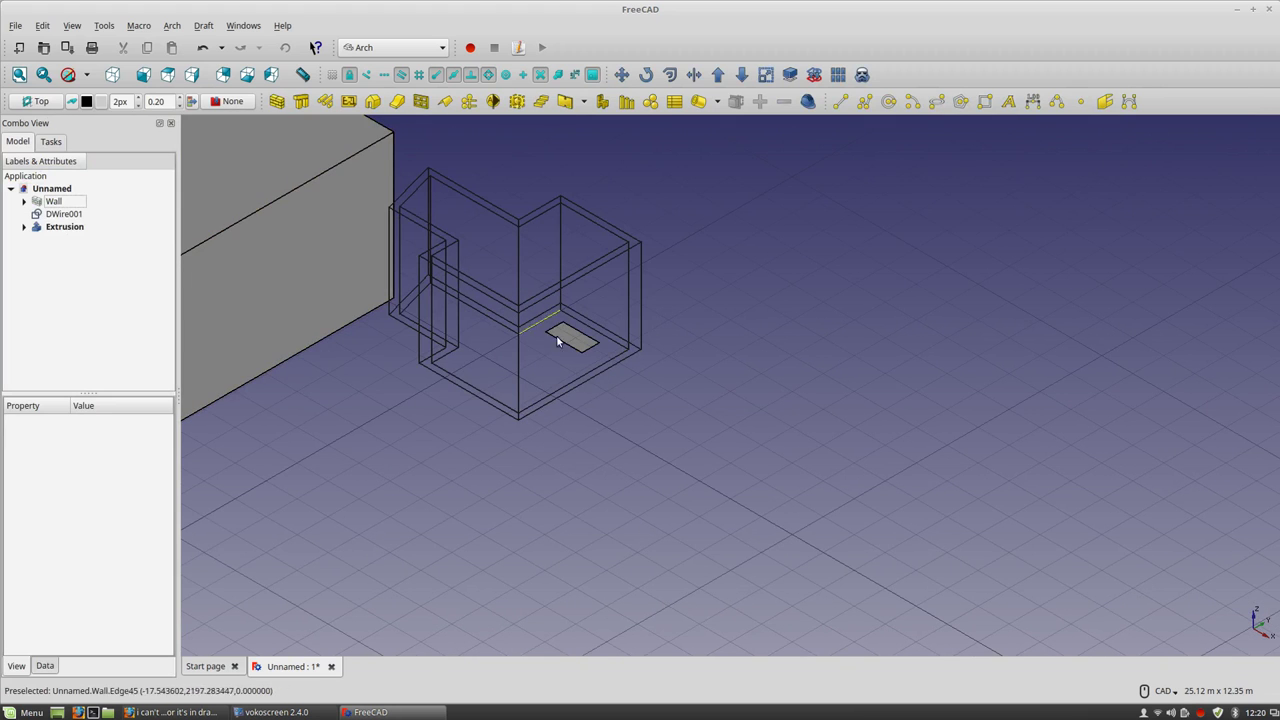
{"action": "left_click", "coordinate": [44, 101]}
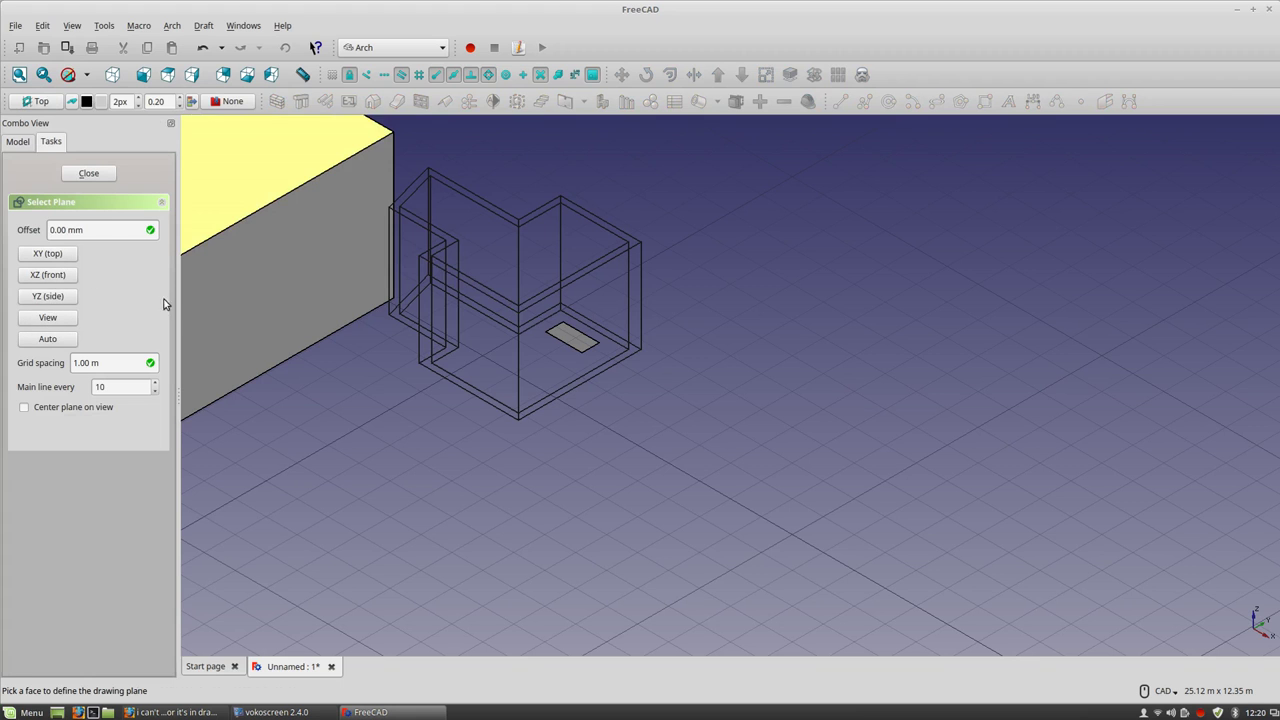
{"action": "scroll", "coordinate": [513, 336], "scroll_direction": "up", "scroll_amount": 3}
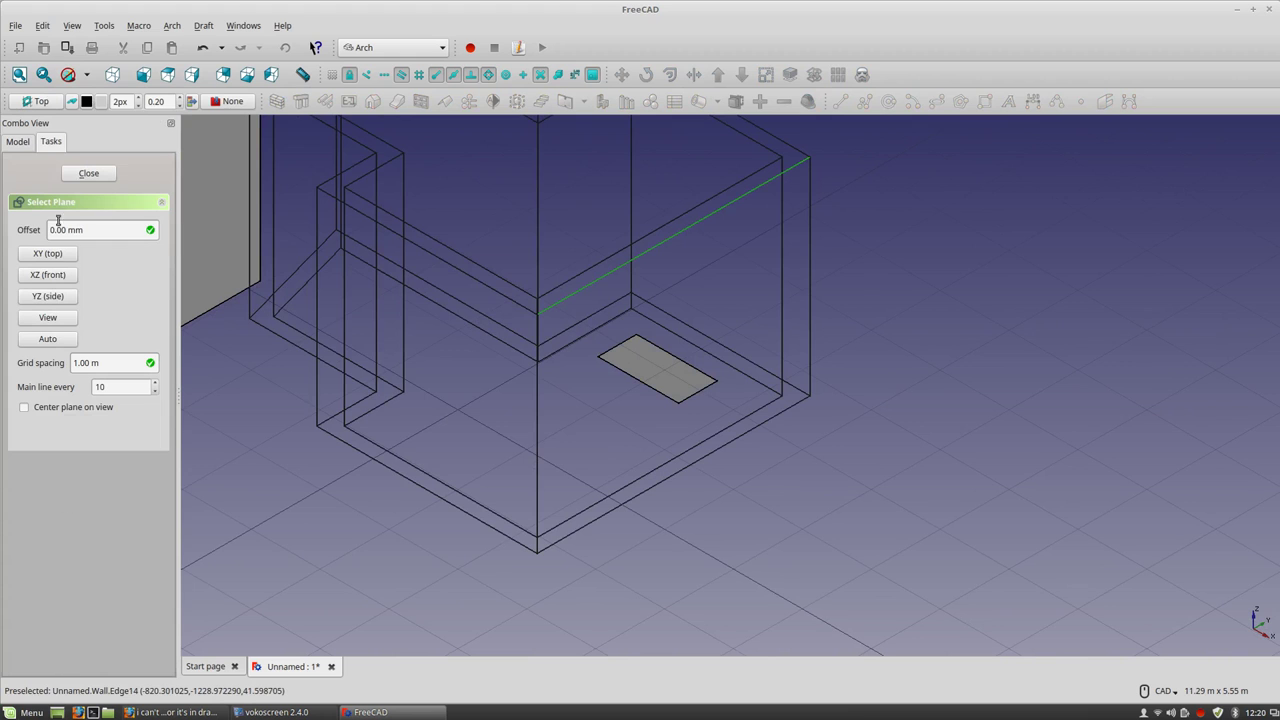
{"action": "left_click", "coordinate": [86, 174]}
Display the walls as Flat Lines and align the working plane to the outer face of the short front wall.
{"action": "left_click", "coordinate": [97, 481]}
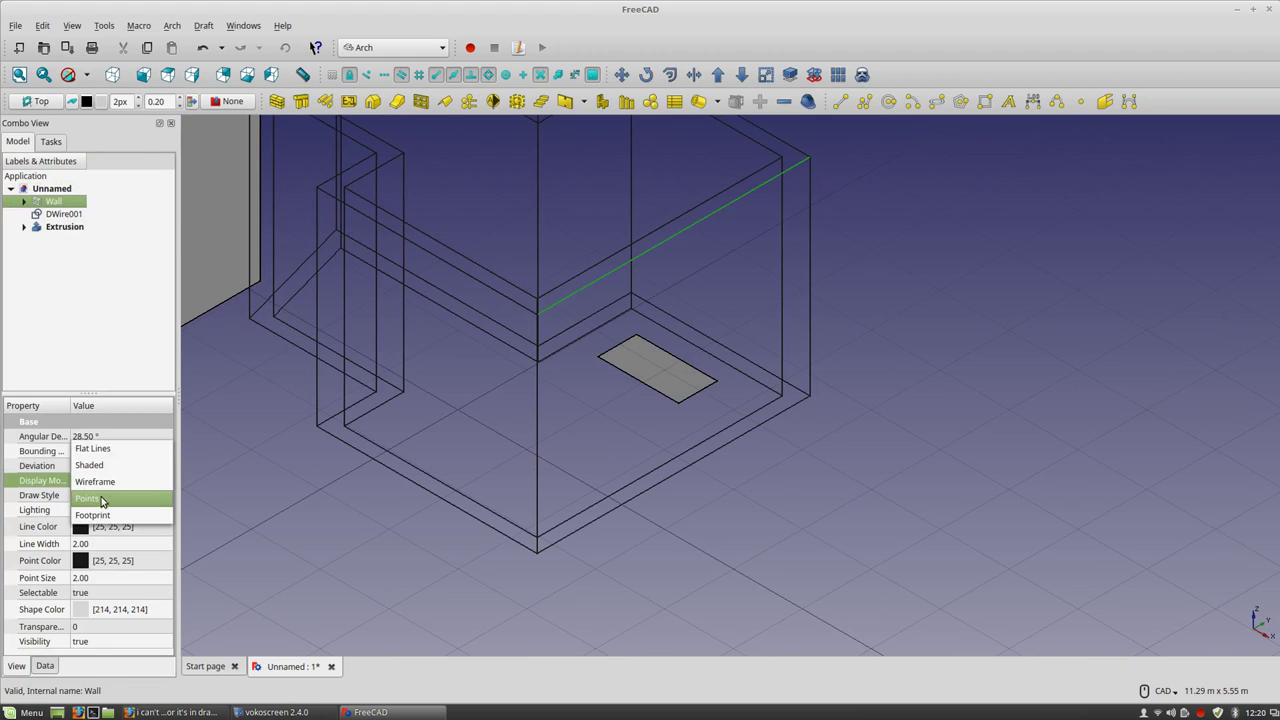
{"action": "left_click", "coordinate": [99, 456]}
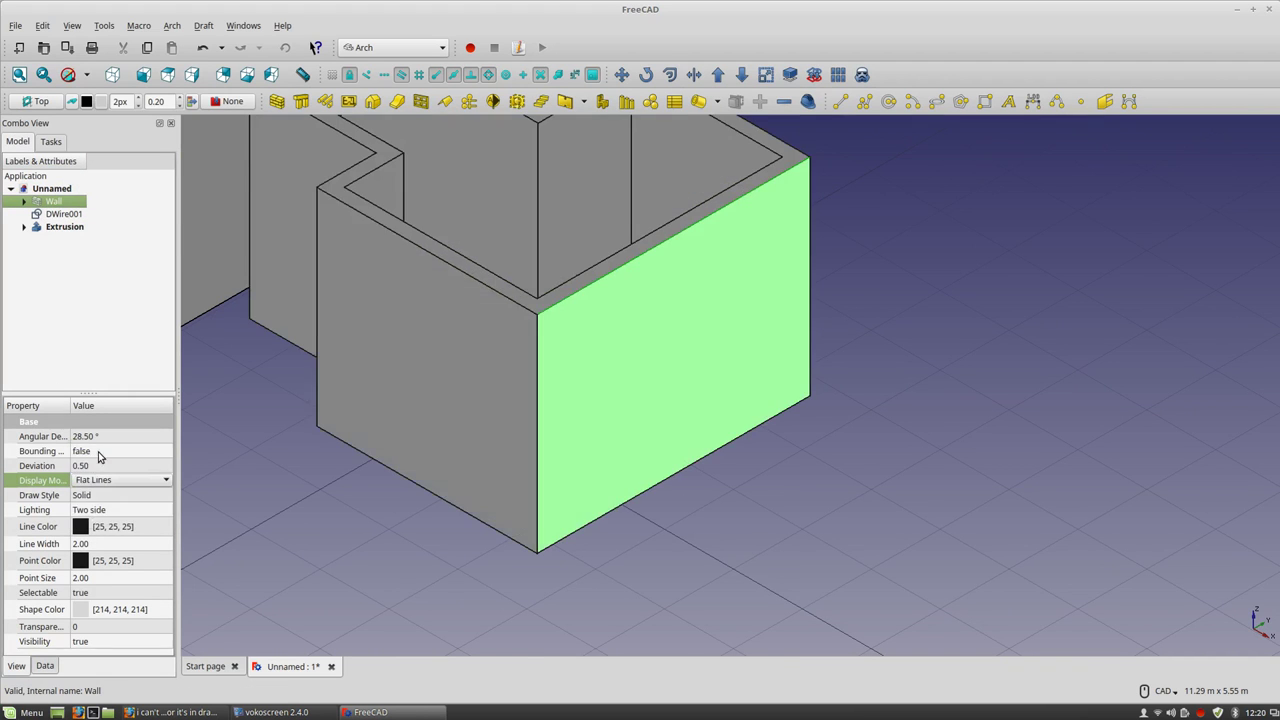
{"action": "left_click", "coordinate": [771, 529]}
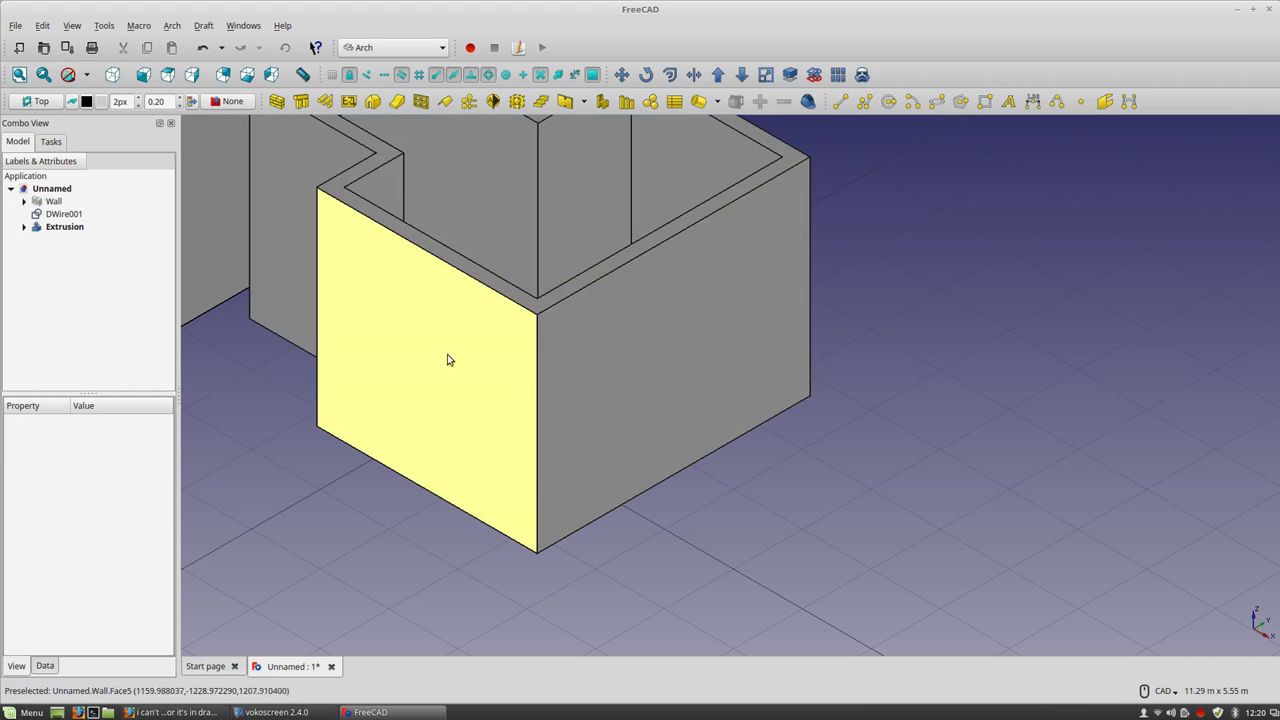
{"action": "scroll", "coordinate": [671, 337], "scroll_direction": "up", "scroll_amount": 1}
{"action": "scroll", "coordinate": [600, 434], "scroll_direction": "down", "scroll_amount": 4}
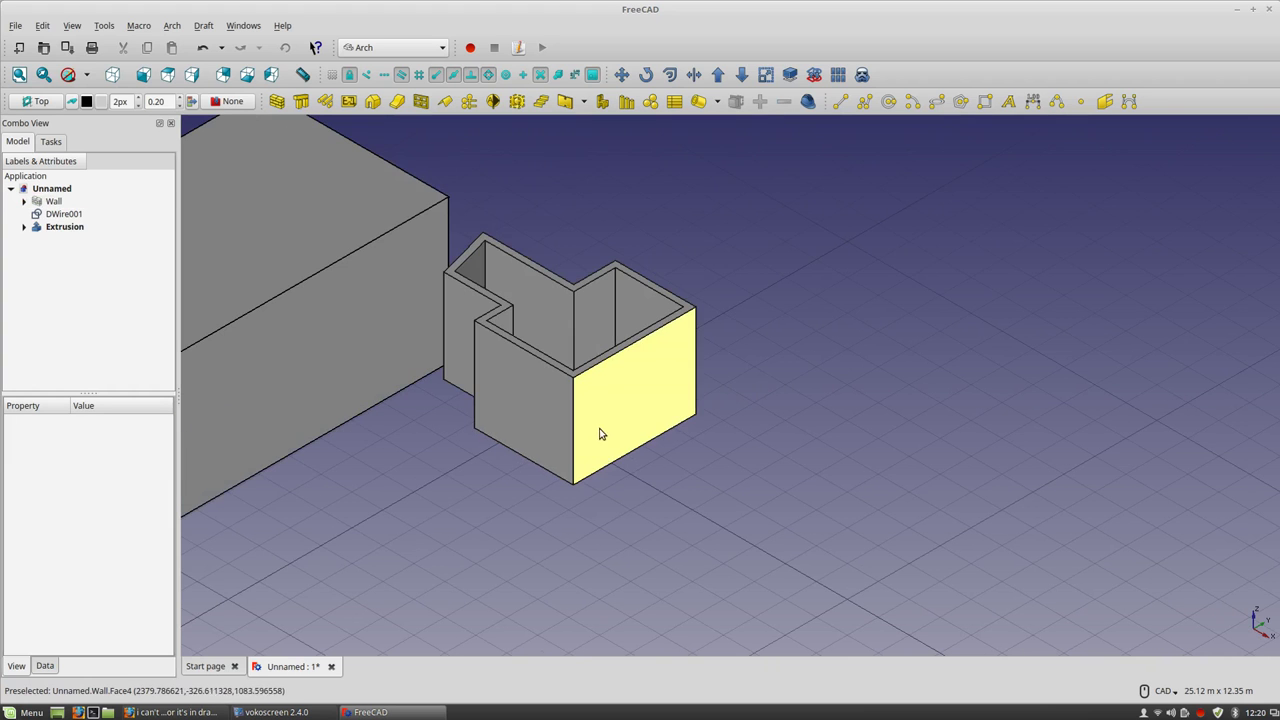
{"action": "left_click", "coordinate": [516, 395]}
{"action": "left_click", "coordinate": [45, 101]}
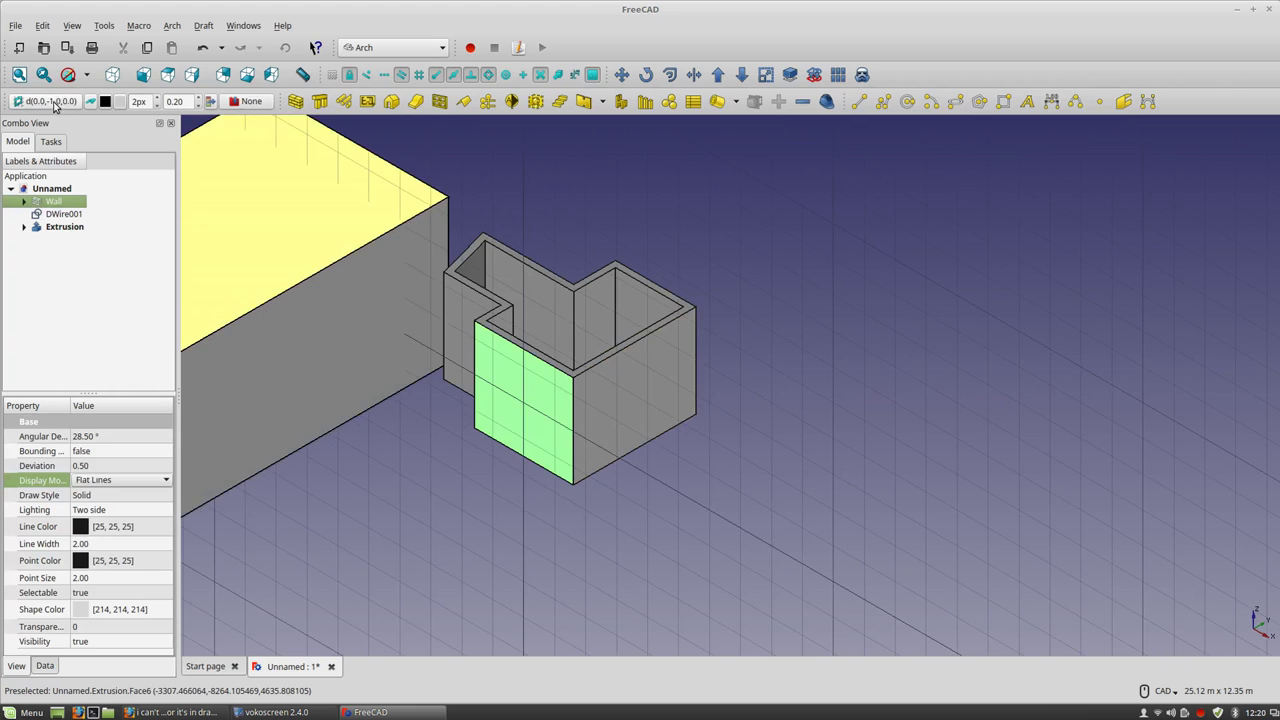
{"action": "left_click", "coordinate": [605, 487]}
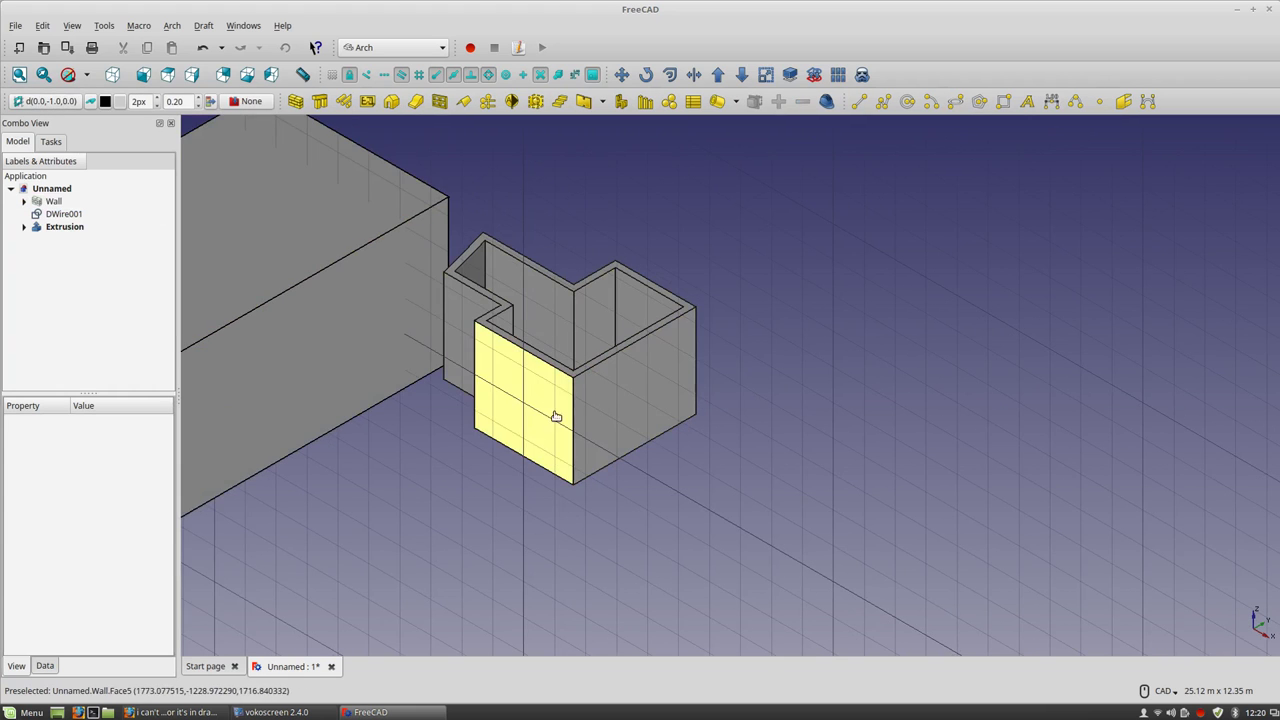
Set the walls' display mode to Wireframe so the small rectangle inside can be picked.
{"action": "left_click", "coordinate": [525, 400]}
{"action": "left_click", "coordinate": [75, 479]}
{"action": "left_click", "coordinate": [100, 515]}
{"action": "left_click", "coordinate": [634, 498]}
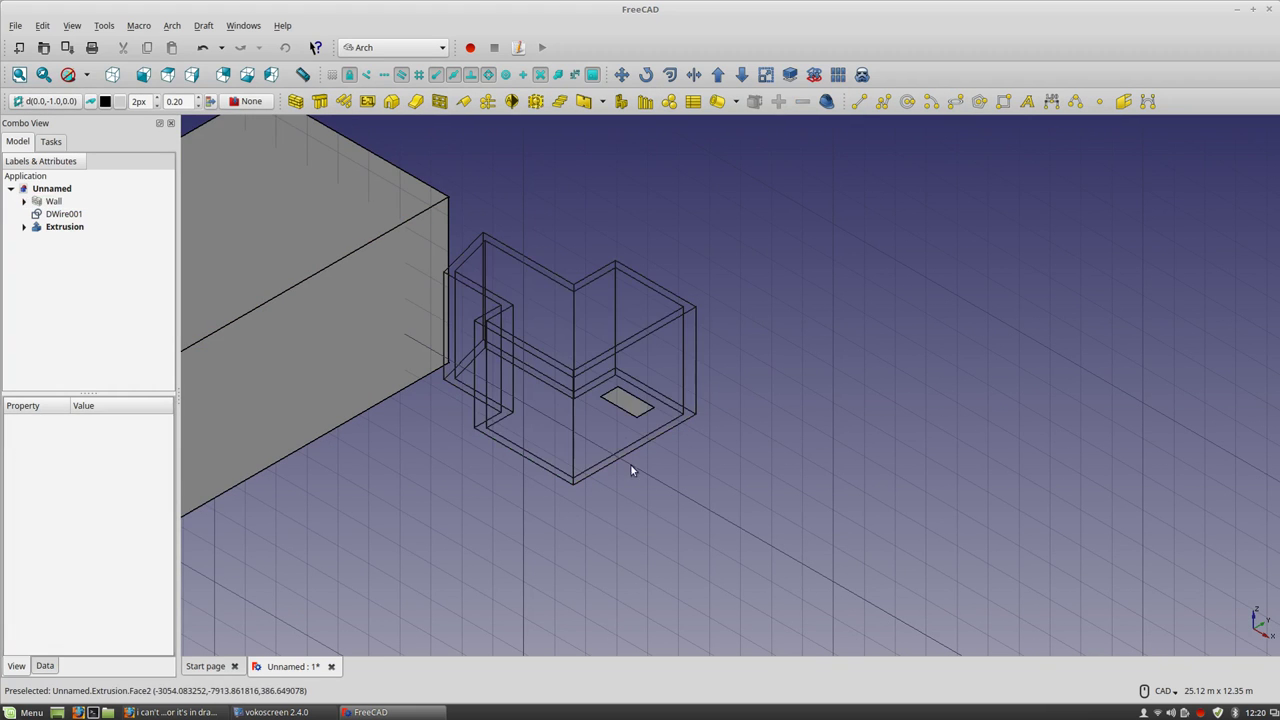
Extrude the small rectangle inside the walls upwards into a low box with the Trimex tool.
{"action": "left_click", "coordinate": [617, 402]}
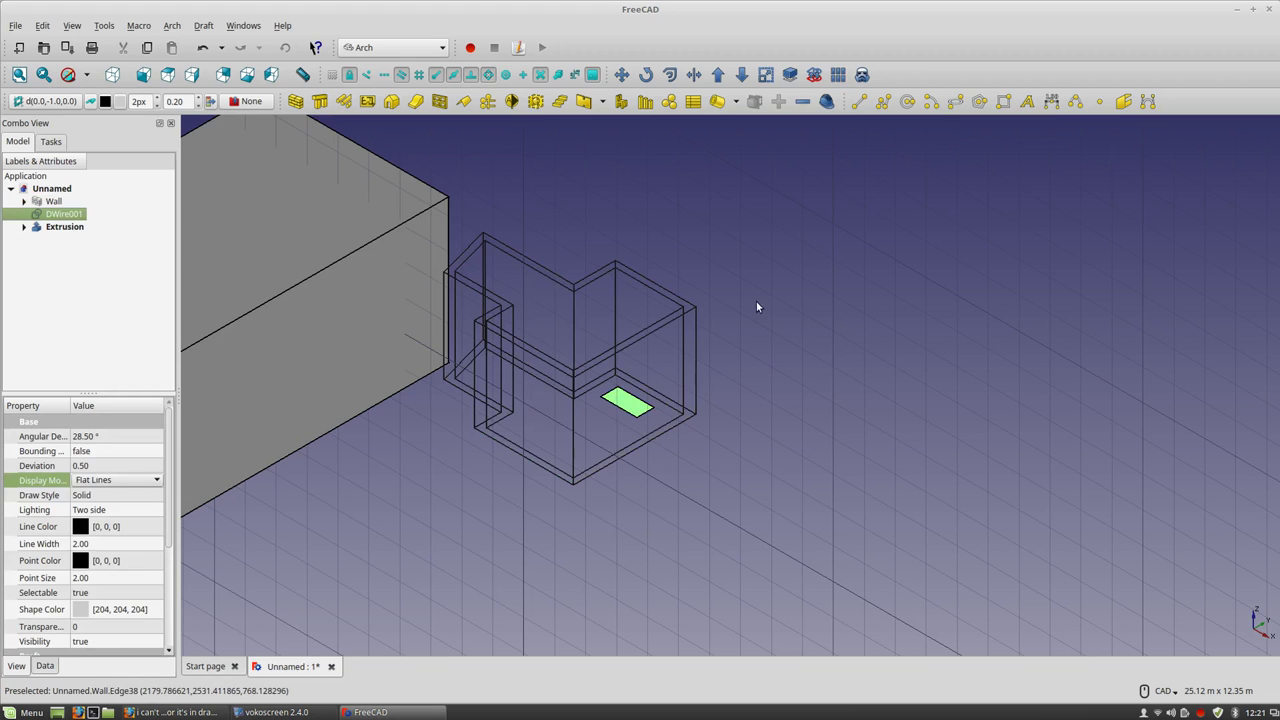
{"action": "scroll", "coordinate": [604, 407], "scroll_direction": "up", "scroll_amount": 2}
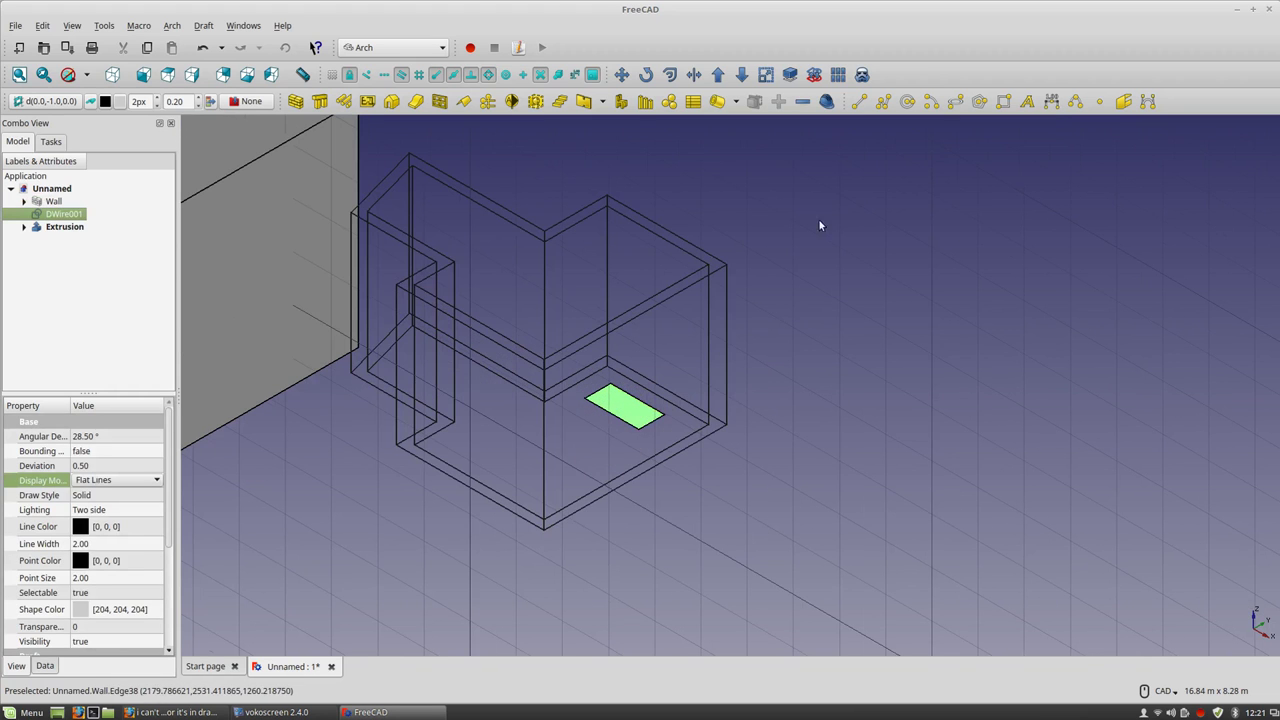
{"action": "left_click", "coordinate": [700, 78]}
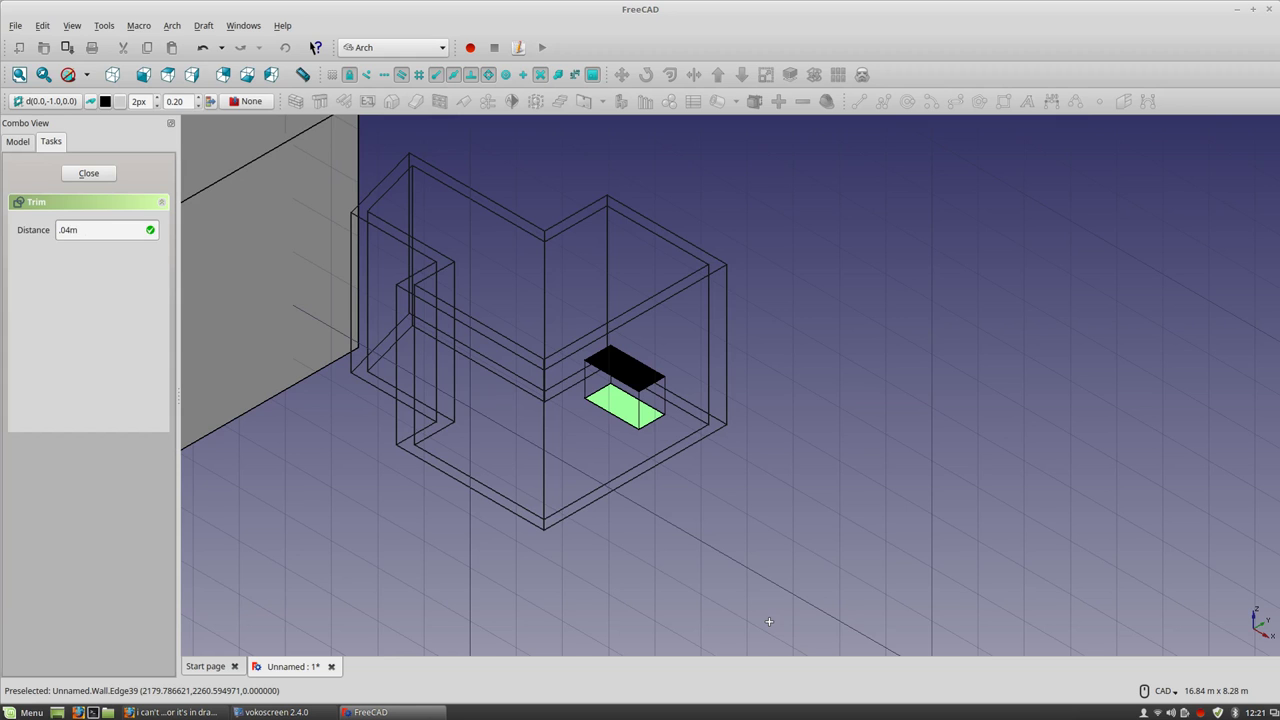
{"action": "left_click", "coordinate": [769, 621]}
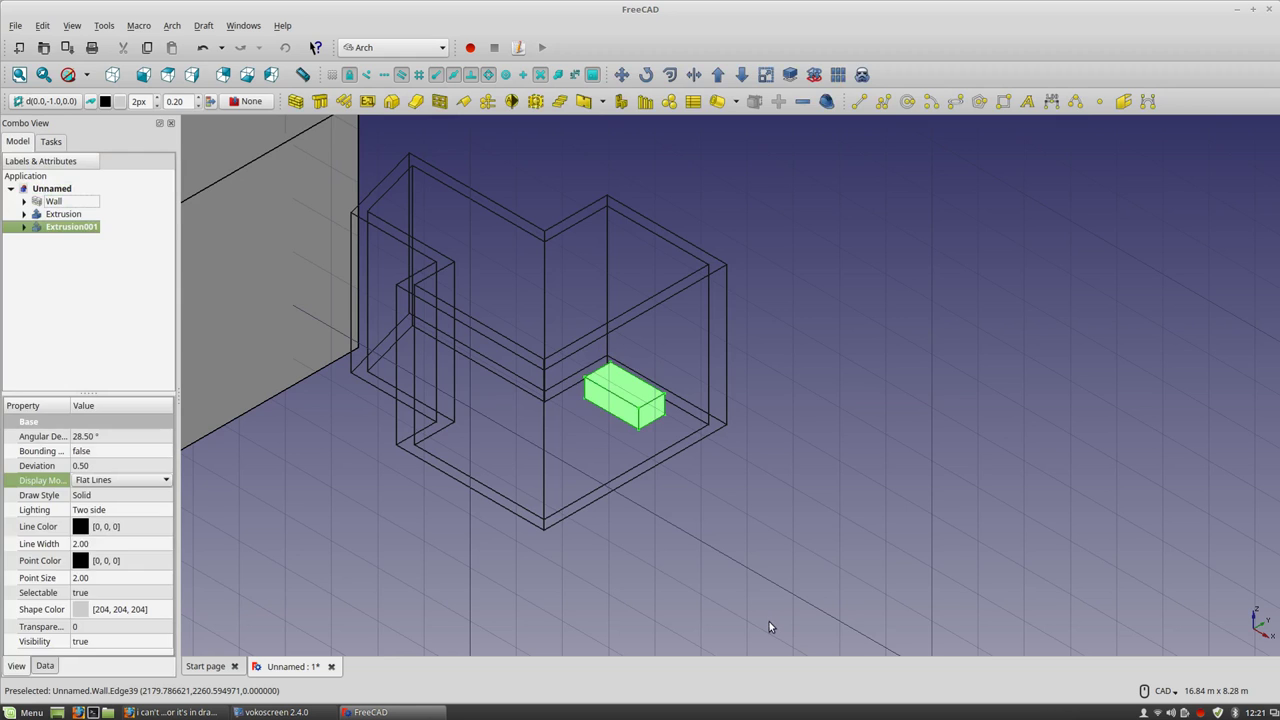
{"action": "left_click", "coordinate": [735, 485]}
{"action": "scroll", "coordinate": [660, 465], "scroll_direction": "up", "scroll_amount": 4}
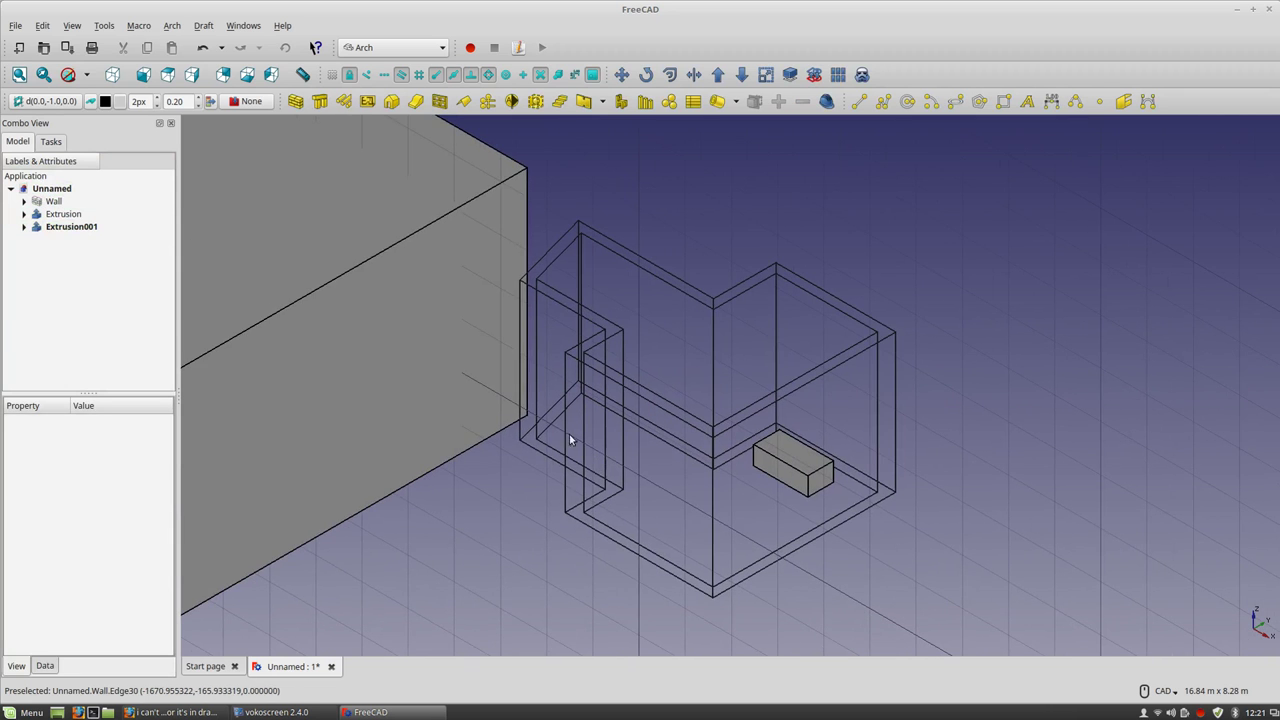
Delete the large extruded block beside the building and set the working plane to XY (top).
{"action": "left_click", "coordinate": [337, 368]}
{"action": "scroll", "coordinate": [552, 388], "scroll_direction": "down", "scroll_amount": 5}
{"action": "scroll", "coordinate": [500, 390], "scroll_direction": "up", "scroll_amount": 2}
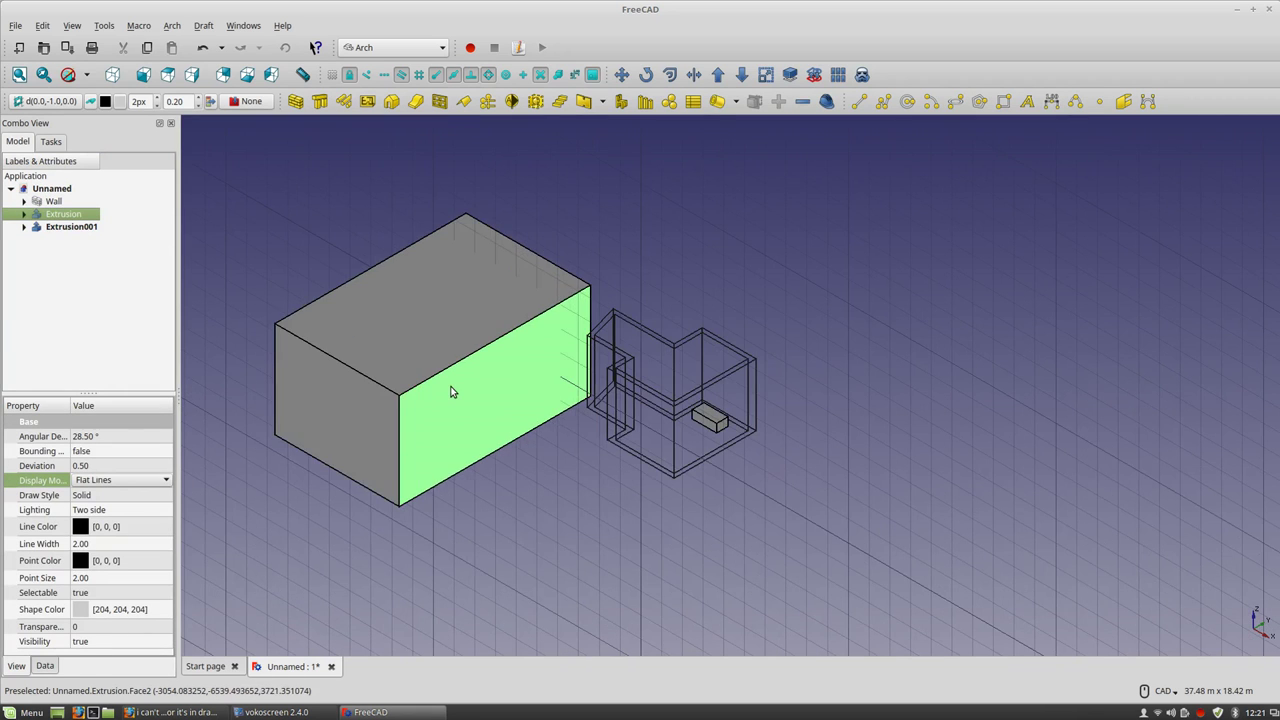
{"action": "scroll", "coordinate": [450, 392], "scroll_direction": "down", "scroll_amount": 1}
{"action": "key", "text": "Delete"}
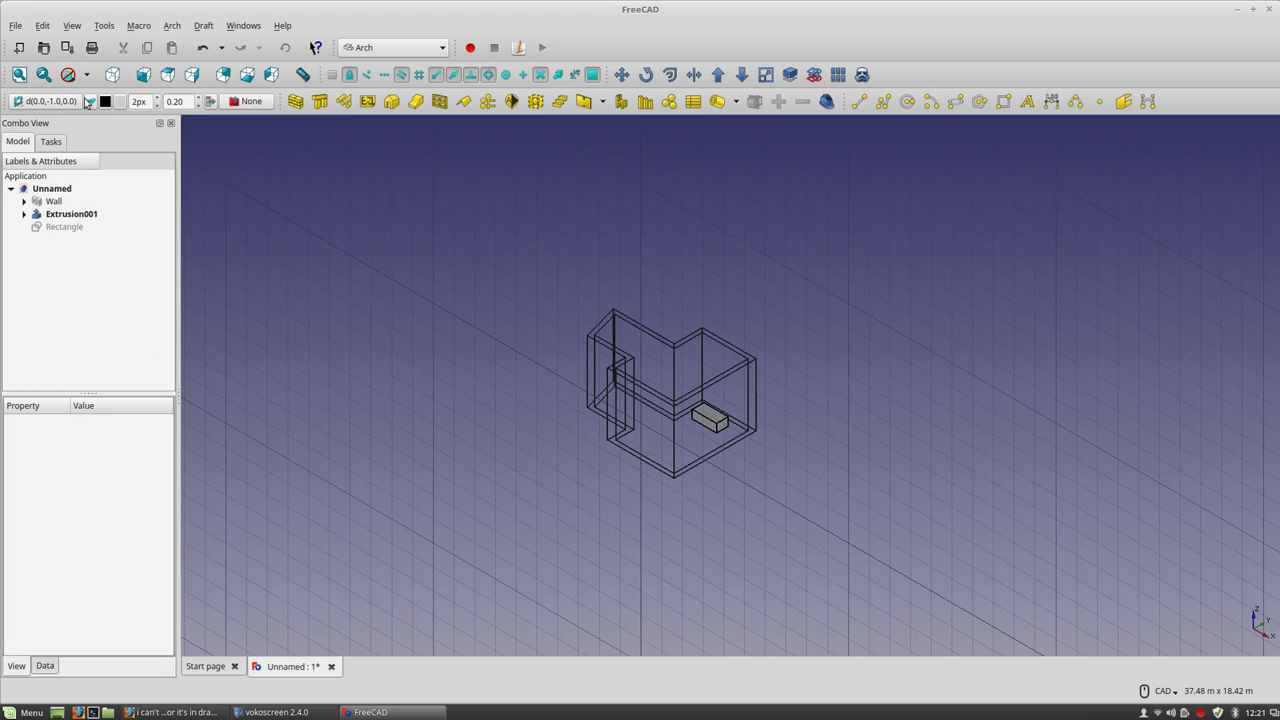
{"action": "left_click", "coordinate": [75, 104]}
{"action": "left_click", "coordinate": [47, 258]}
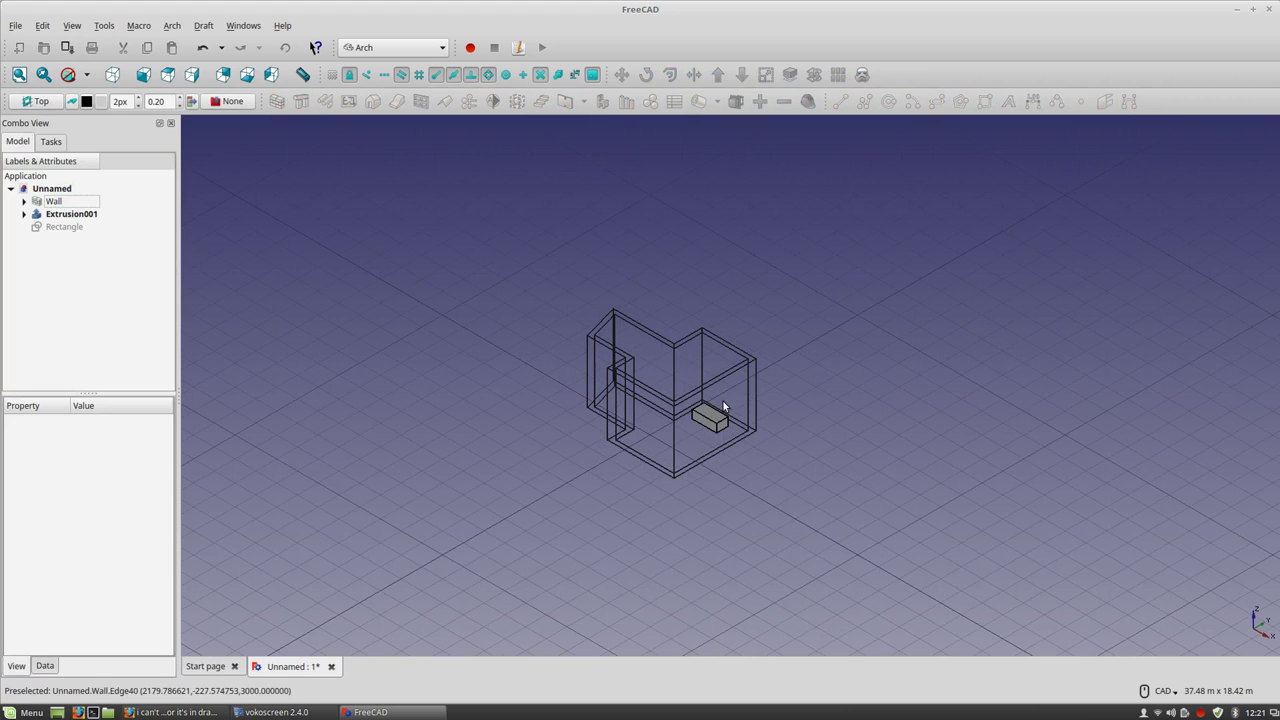
Set the walls' display mode back to Flat Lines.
{"action": "scroll", "coordinate": [715, 420], "scroll_direction": "up", "scroll_amount": 3}
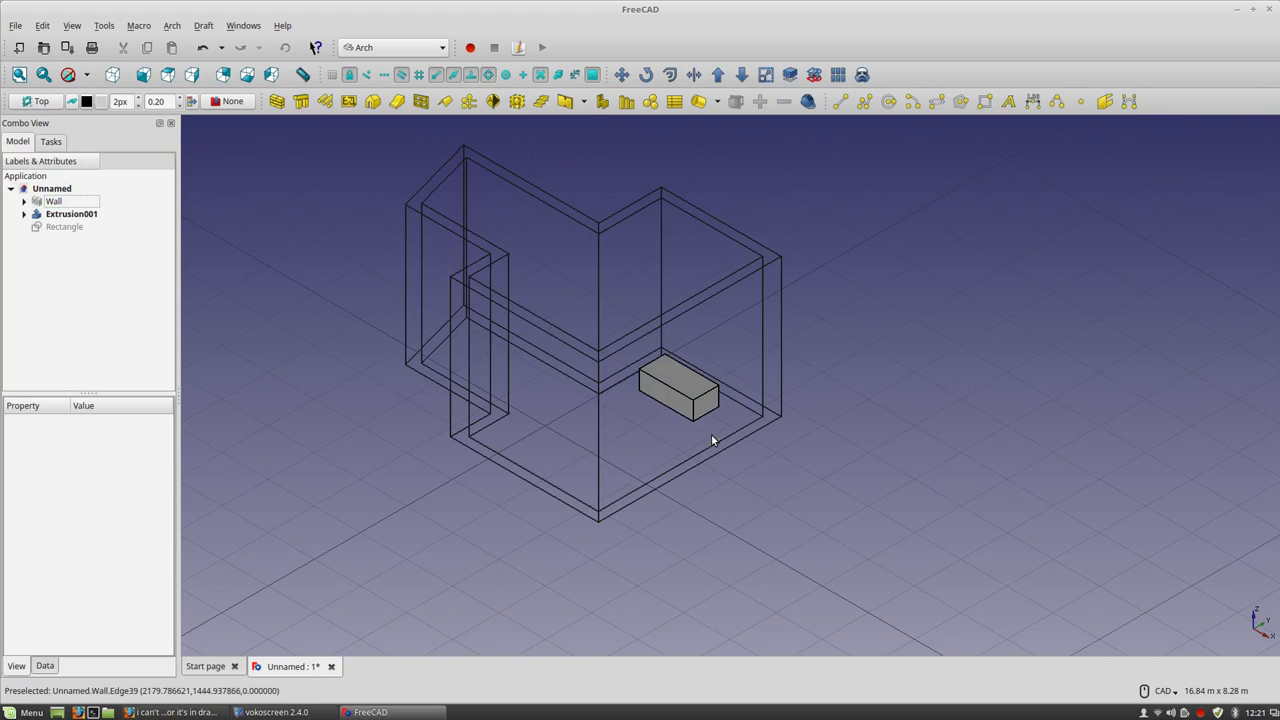
{"action": "left_click", "coordinate": [601, 453]}
{"action": "key", "text": "space"}
{"action": "key", "text": "space"}
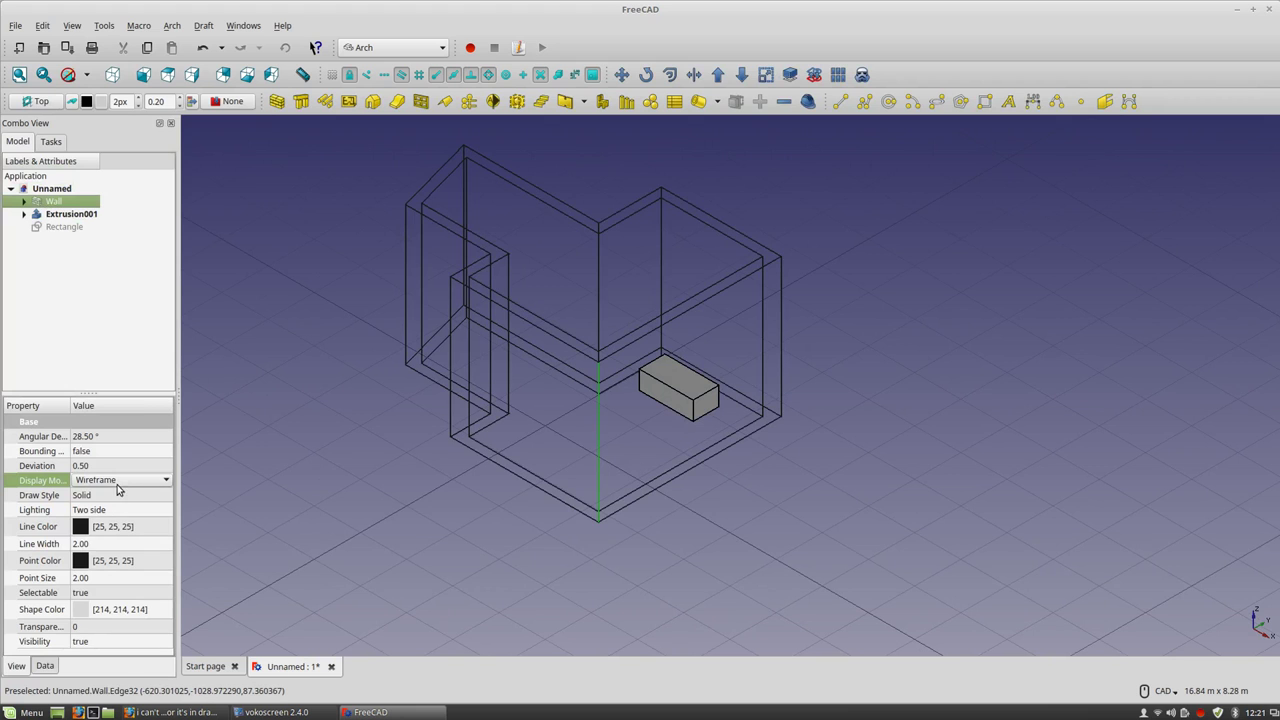
{"action": "left_click", "coordinate": [117, 482]}
{"action": "left_click", "coordinate": [100, 449]}
{"action": "left_click", "coordinate": [748, 461]}
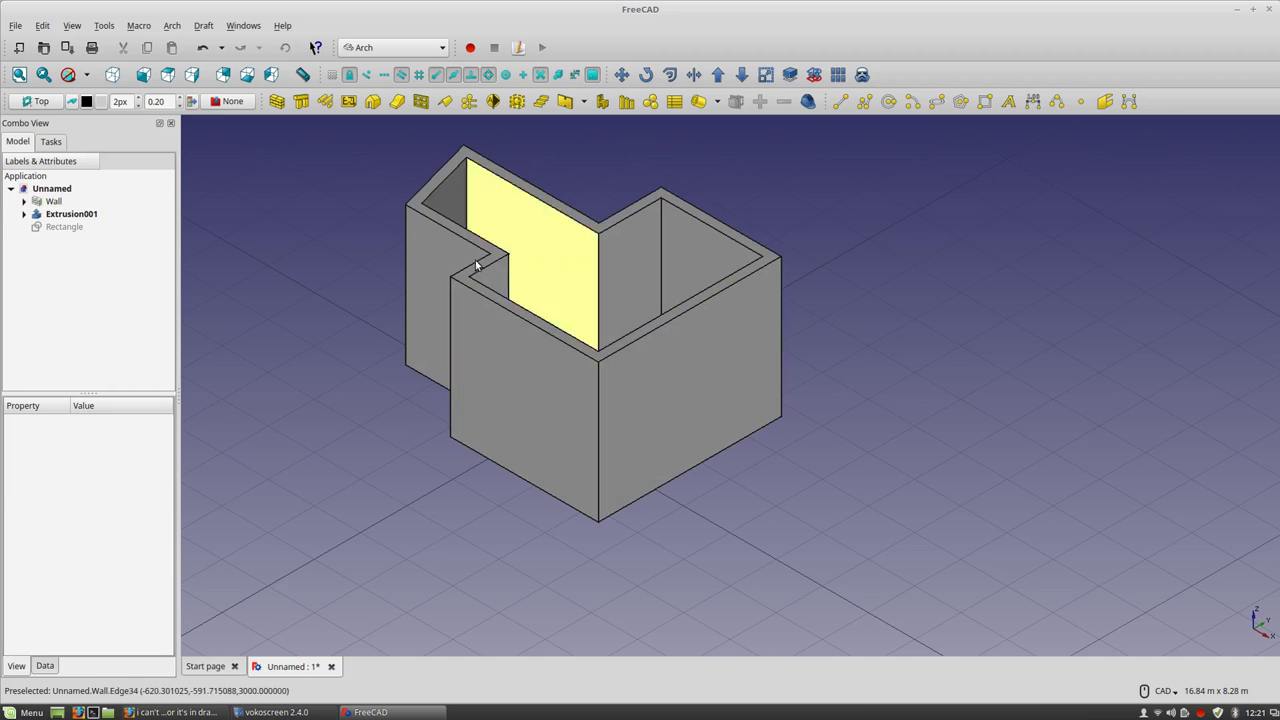
Switch the 3D view's navigation style to Blender.
{"action": "right_click", "coordinate": [804, 393]}
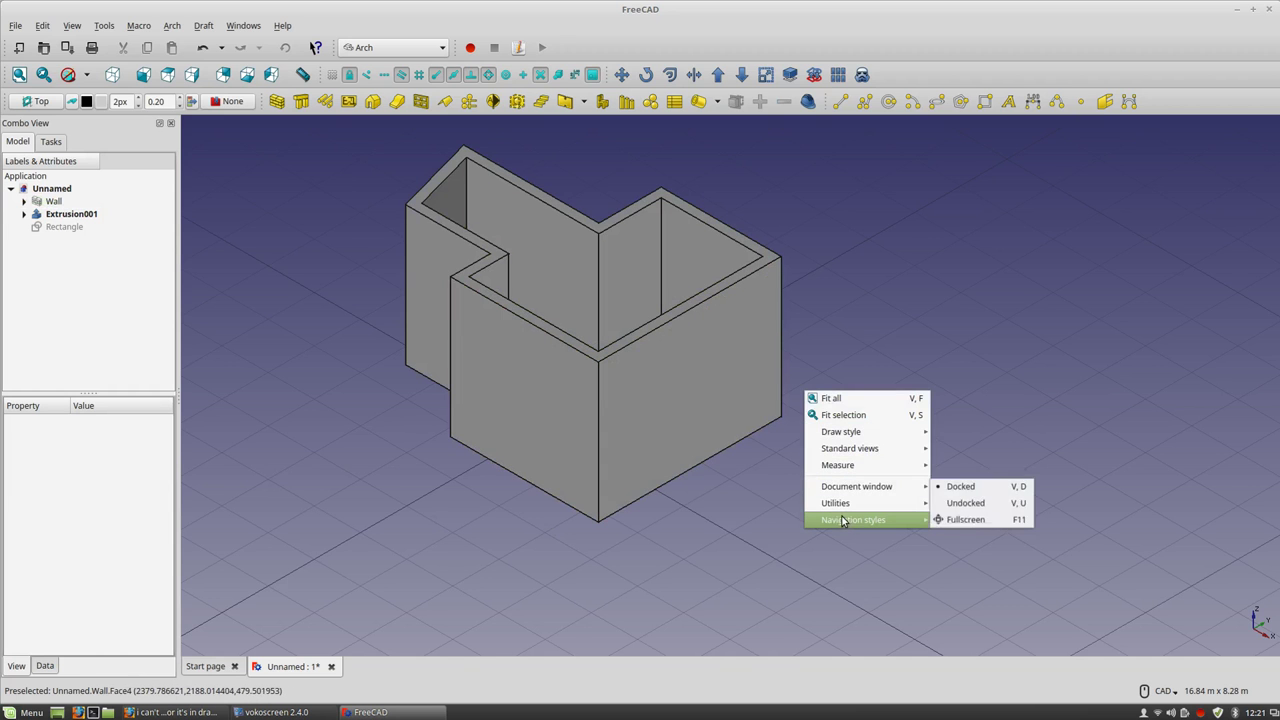
{"action": "left_click", "coordinate": [746, 469]}
{"action": "middle_click_drag", "start_coordinate": [746, 469], "coordinate": [780, 385]}
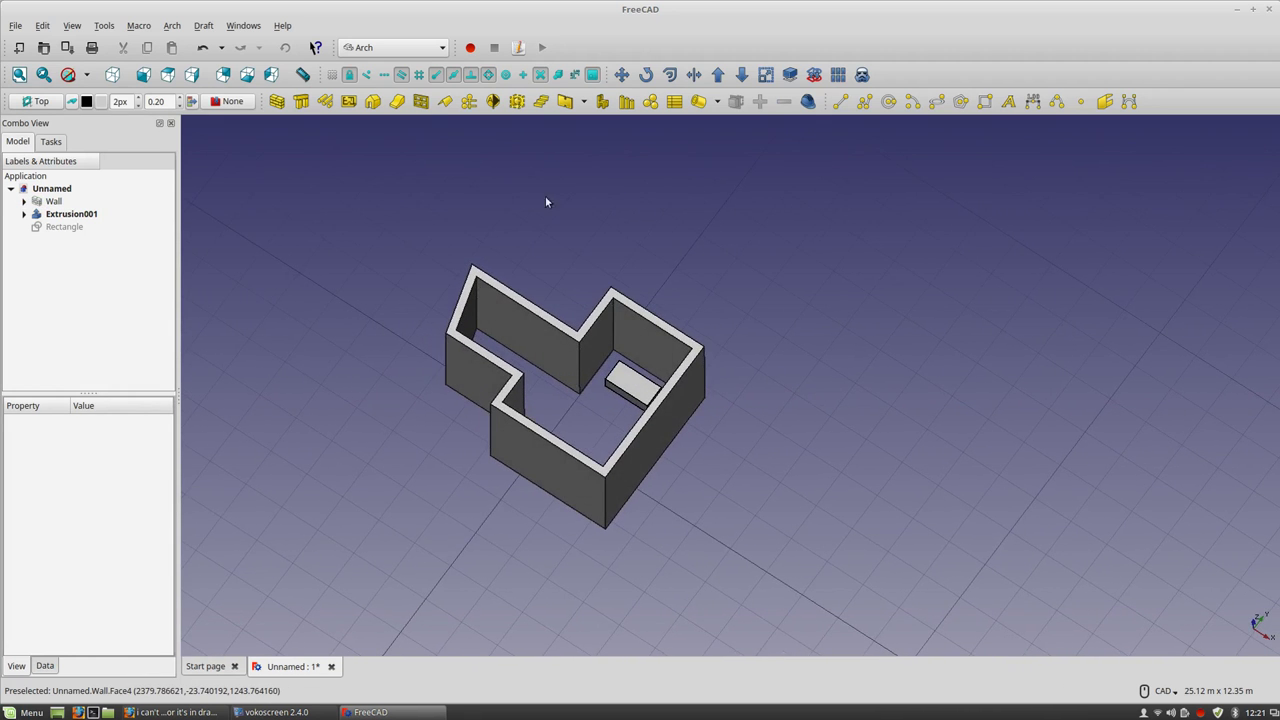
Place a Fixed preset window, 1.00 m wide and 1.00 m high, in the outer face of the long straight end wall.
{"action": "left_click", "coordinate": [420, 102]}
{"action": "middle_click_drag", "start_coordinate": [560, 430], "coordinate": [622, 490]}
{"action": "scroll", "coordinate": [581, 425], "scroll_direction": "up", "scroll_amount": 5}
{"action": "middle_click_drag", "start_coordinate": [581, 425], "coordinate": [443, 469]}
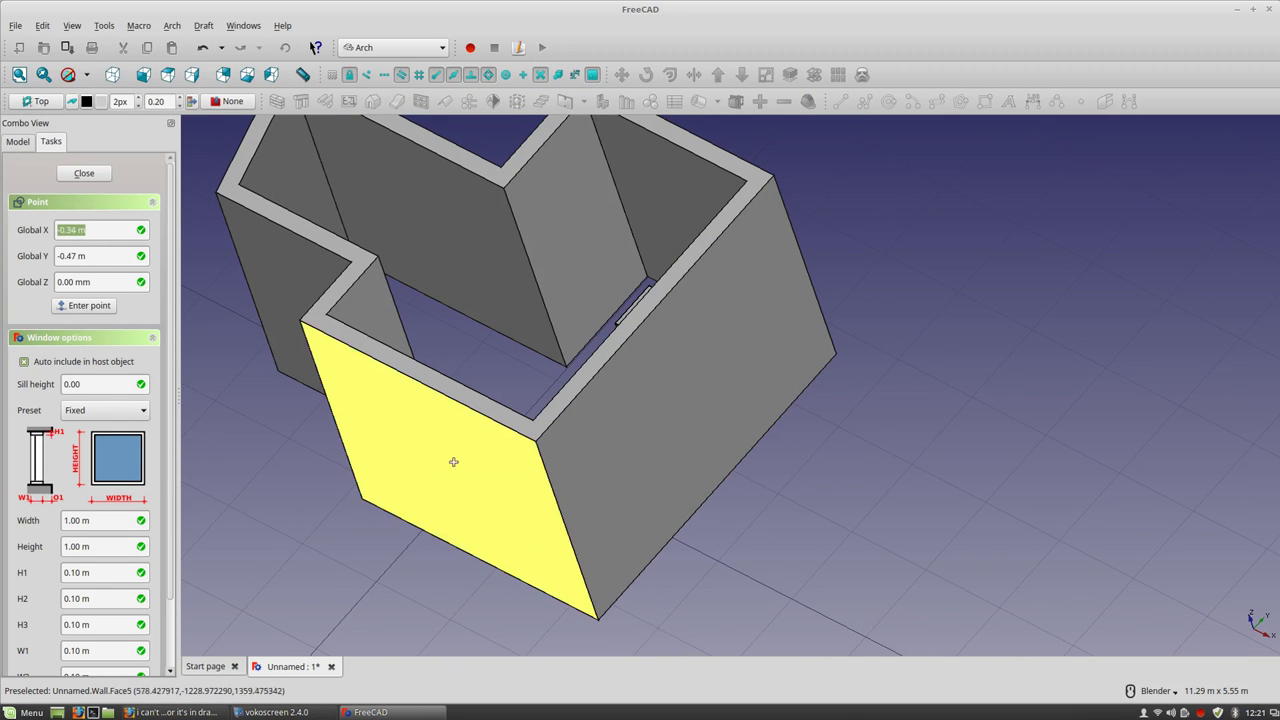
{"action": "scroll", "coordinate": [470, 440], "scroll_direction": "up", "scroll_amount": 3}
{"action": "middle_click_drag", "start_coordinate": [485, 360], "coordinate": [408, 392]}
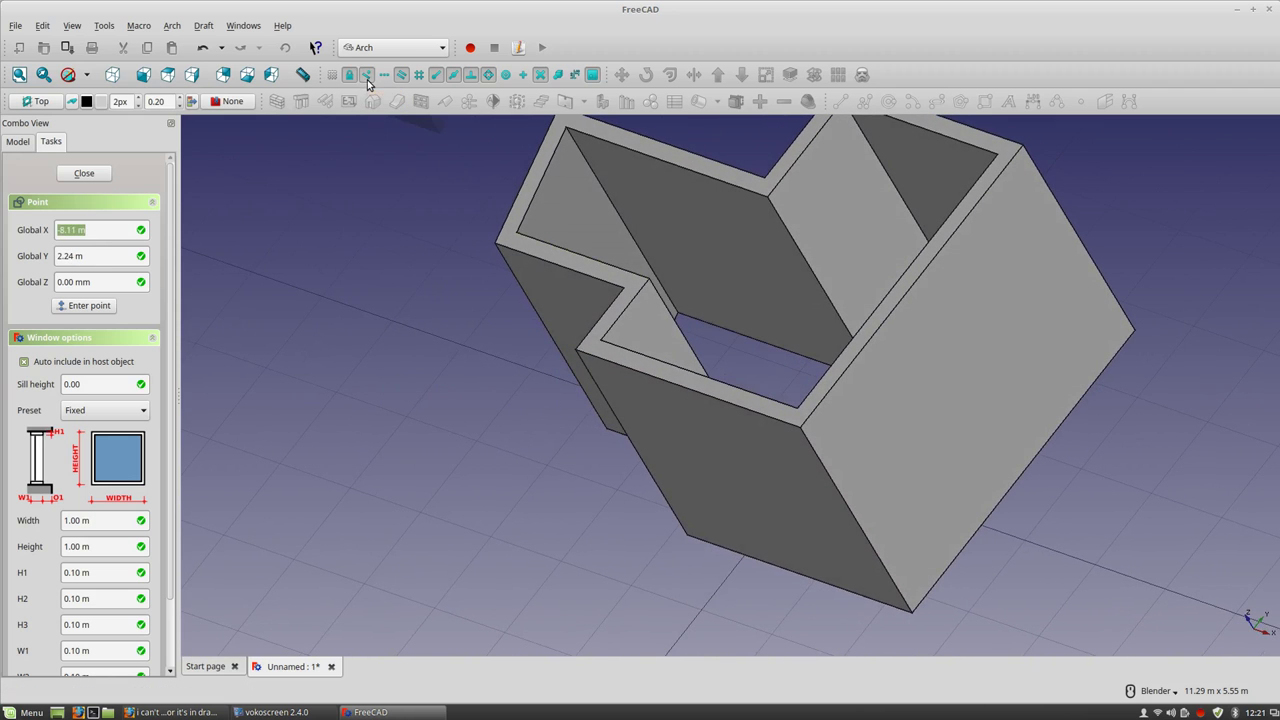
{"action": "middle_click_drag", "start_coordinate": [680, 468], "coordinate": [754, 451]}
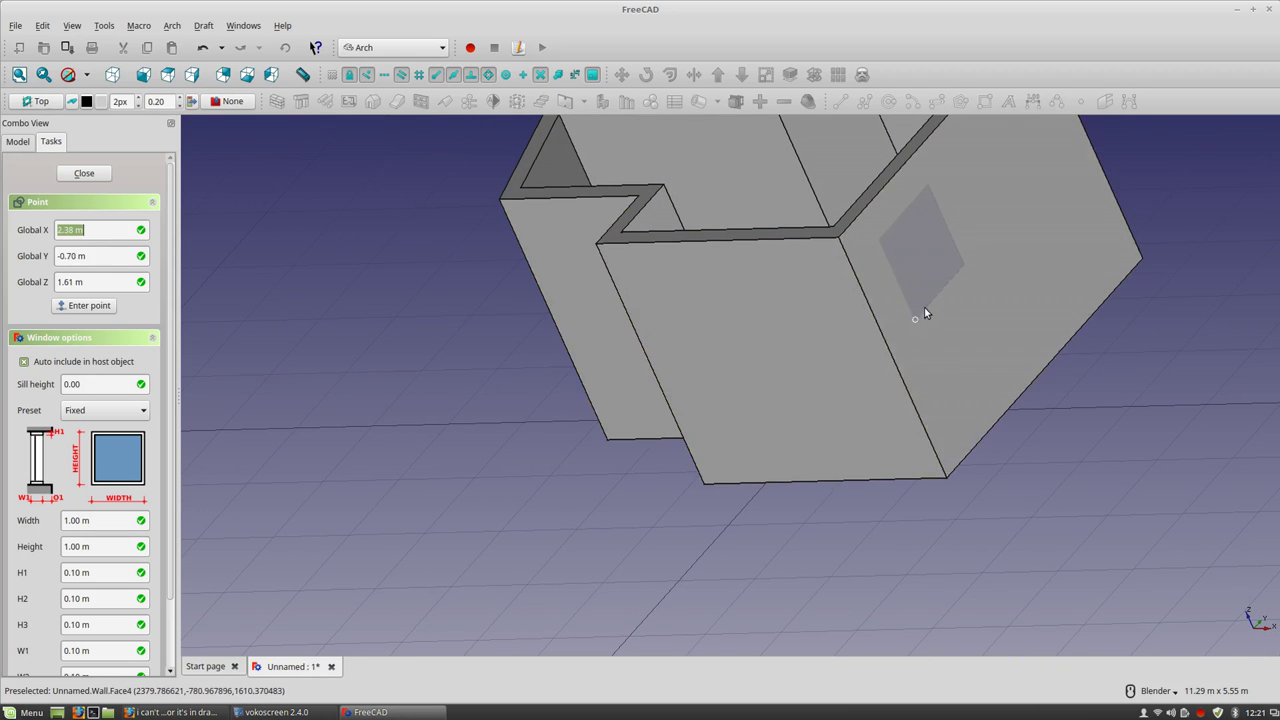
{"action": "middle_click_drag", "start_coordinate": [980, 363], "coordinate": [978, 520]}
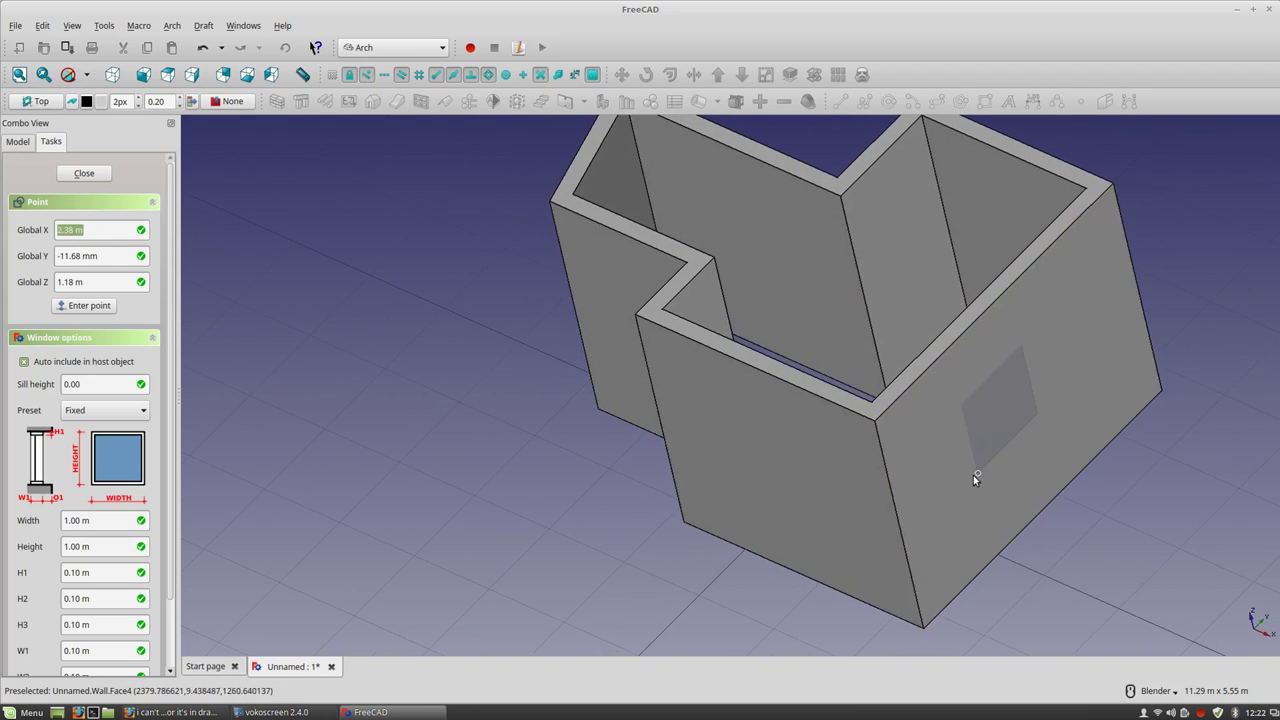
{"action": "left_click", "coordinate": [971, 487]}
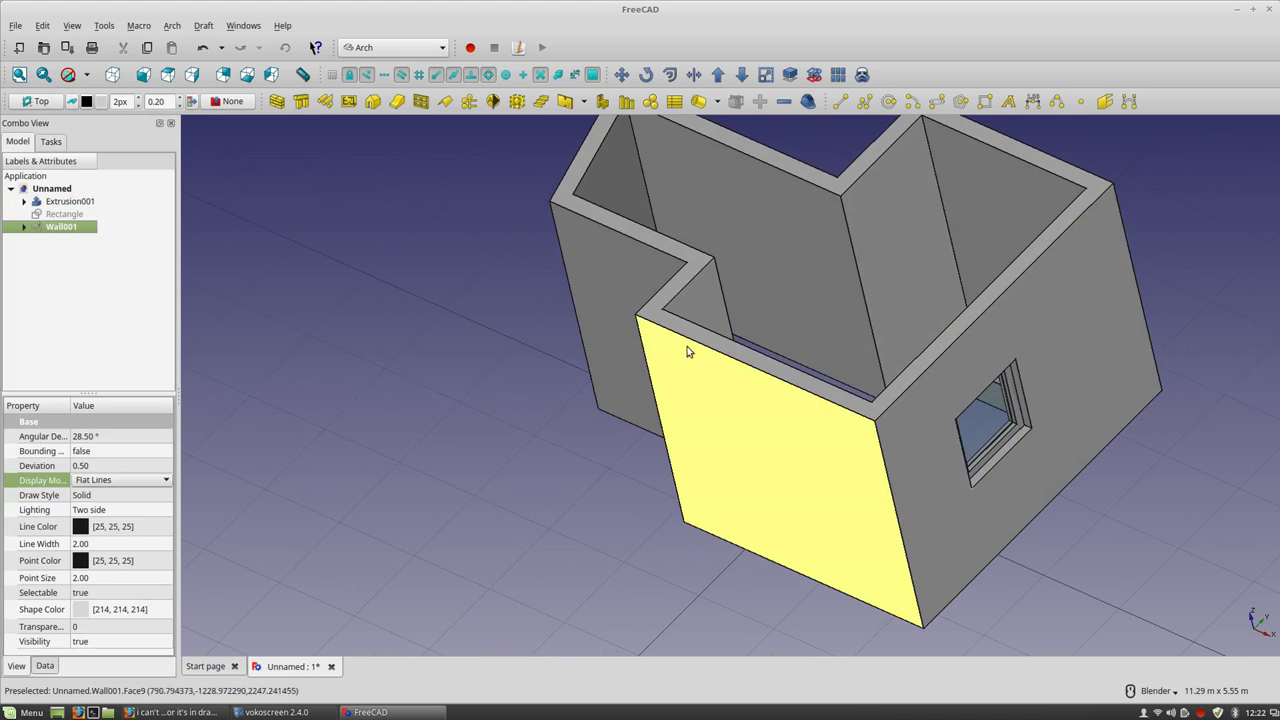
Place a second Fixed window, 1.00 m by 1.00 m, in the front wall adjoining the one with the first window.
{"action": "left_click", "coordinate": [421, 101]}
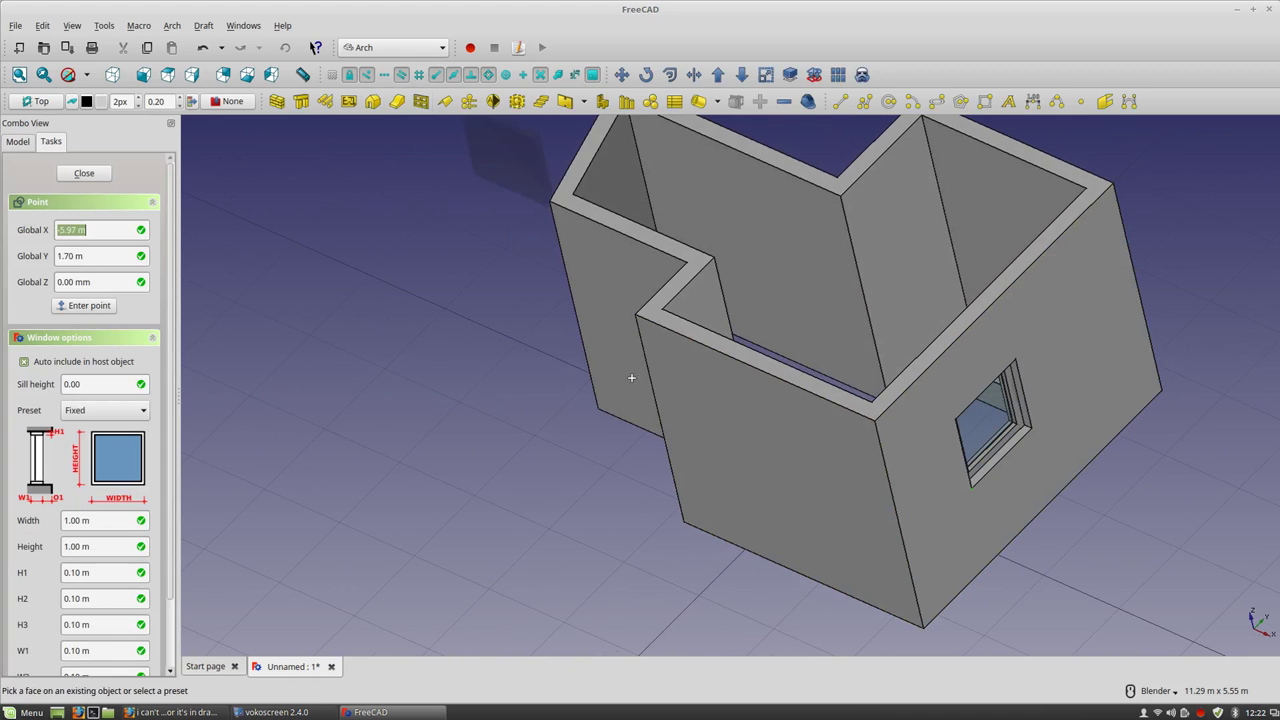
{"action": "left_click", "coordinate": [728, 486]}
{"action": "middle_click_drag", "start_coordinate": [728, 486], "coordinate": [477, 466]}
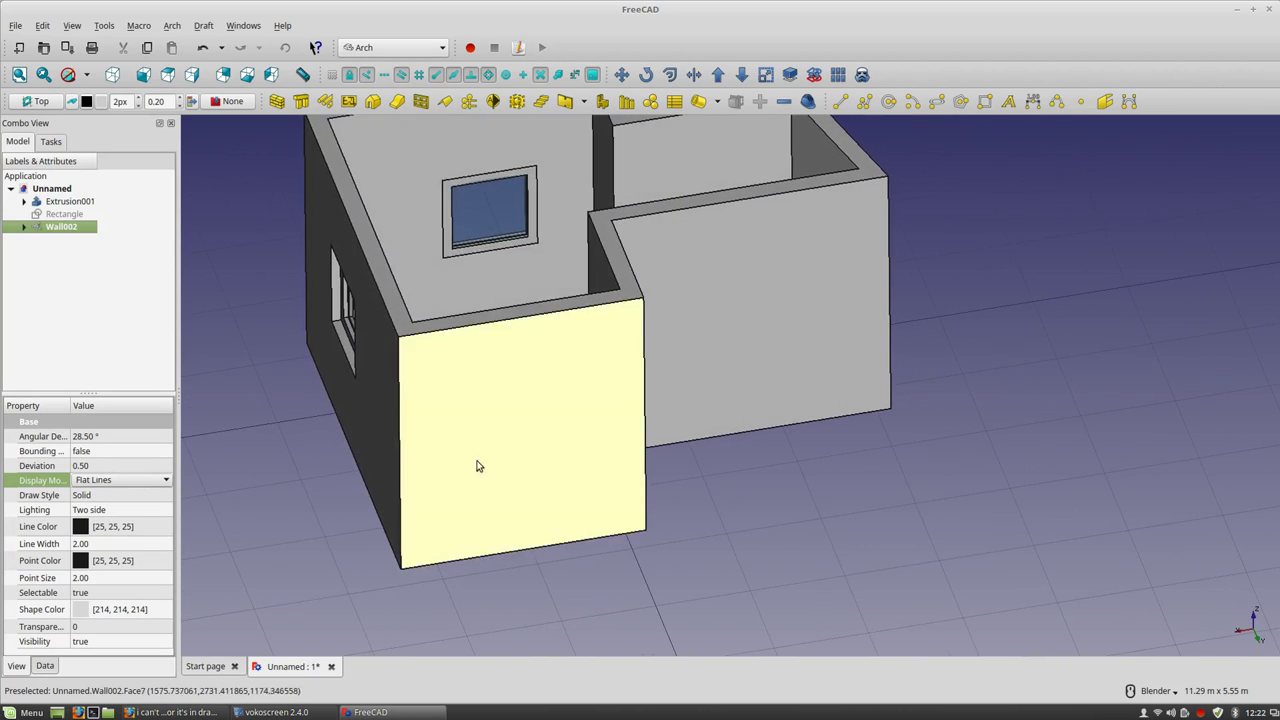
Place a Glass door preset, 1.00 m wide with a 0.00 sill height, in the blank outer wall opposite the second window.
{"action": "left_click", "coordinate": [421, 101]}
{"action": "left_click", "coordinate": [95, 410]}
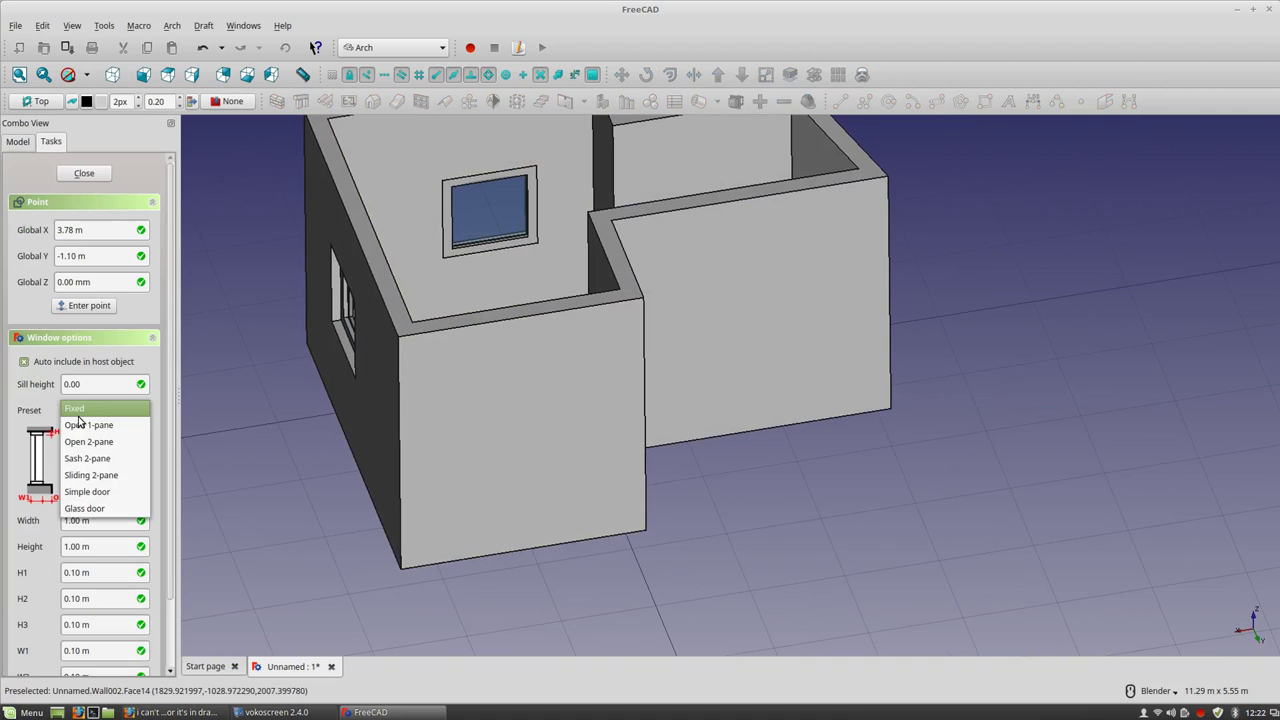
{"action": "left_click", "coordinate": [83, 510]}
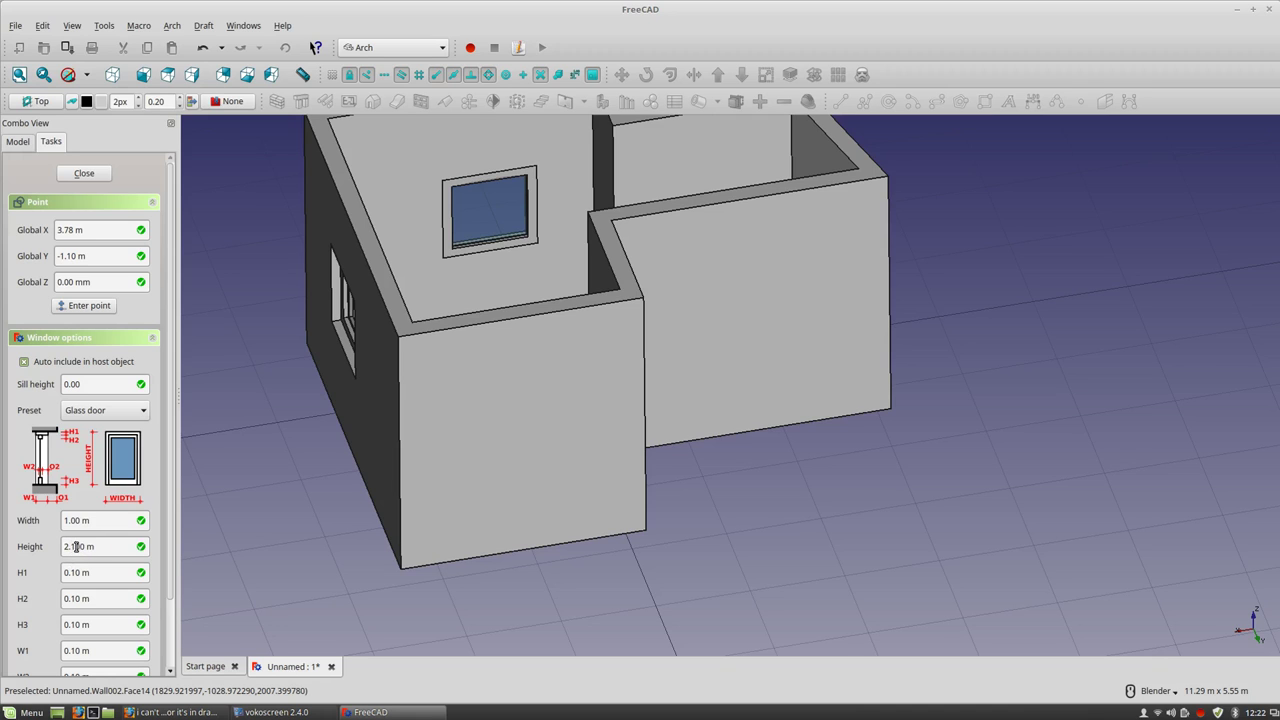
{"action": "left_click", "coordinate": [495, 552]}
{"action": "middle_click_drag", "start_coordinate": [732, 507], "coordinate": [691, 520]}
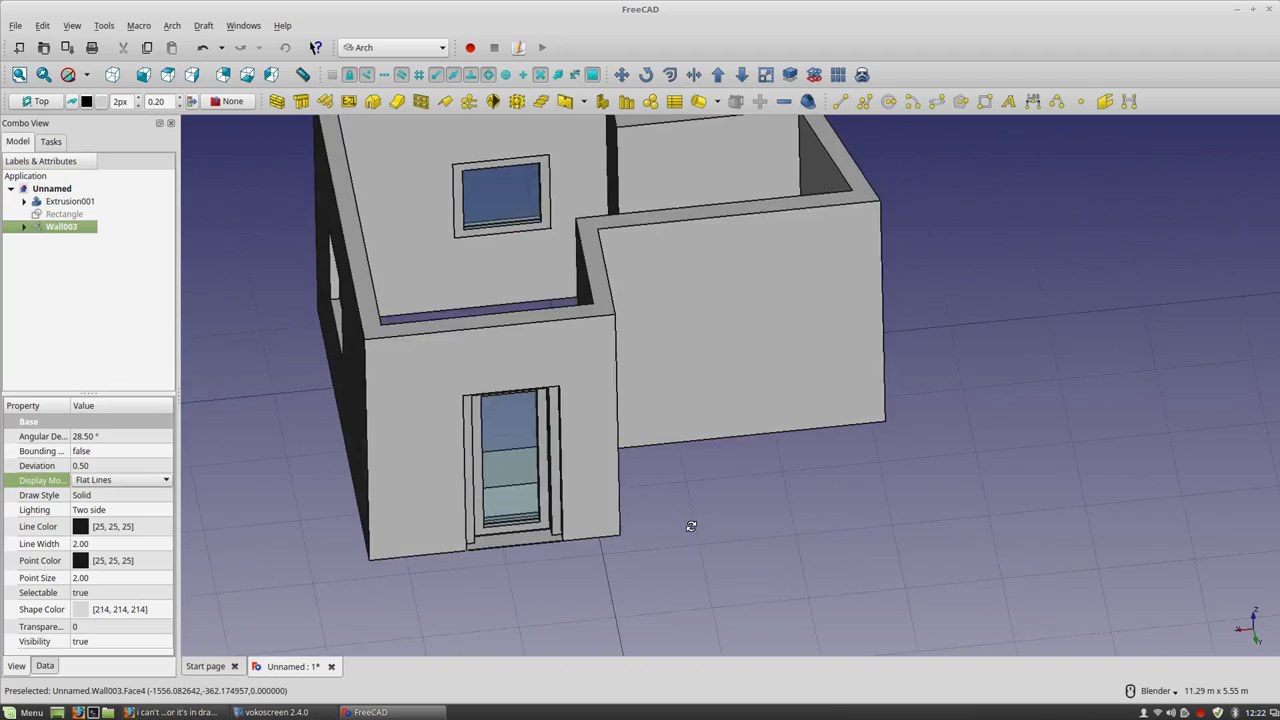
Examine the door and windows from several angles, and the building's layout from above.
{"action": "scroll", "coordinate": [576, 598], "scroll_direction": "up", "scroll_amount": 5}
{"action": "scroll", "coordinate": [520, 506], "scroll_direction": "up", "scroll_amount": 2}
{"action": "scroll", "coordinate": [503, 506], "scroll_direction": "down", "scroll_amount": 6}
{"action": "middle_click_drag", "start_coordinate": [549, 492], "coordinate": [508, 514]}
{"action": "scroll", "coordinate": [508, 514], "scroll_direction": "down", "scroll_amount": 2}
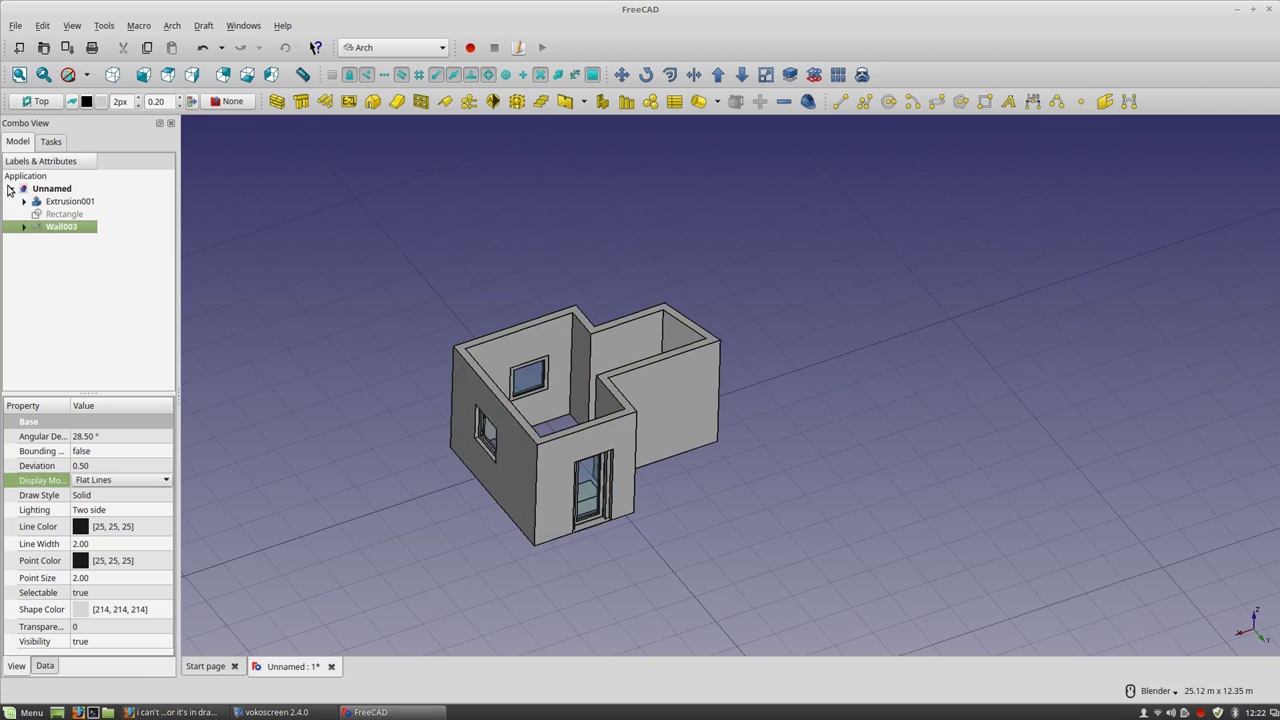
{"action": "middle_click_drag", "start_coordinate": [644, 404], "coordinate": [318, 421]}
{"action": "left_click", "coordinate": [168, 76]}
{"action": "middle_click_drag", "start_coordinate": [710, 510], "coordinate": [530, 470], "text": "shift"}
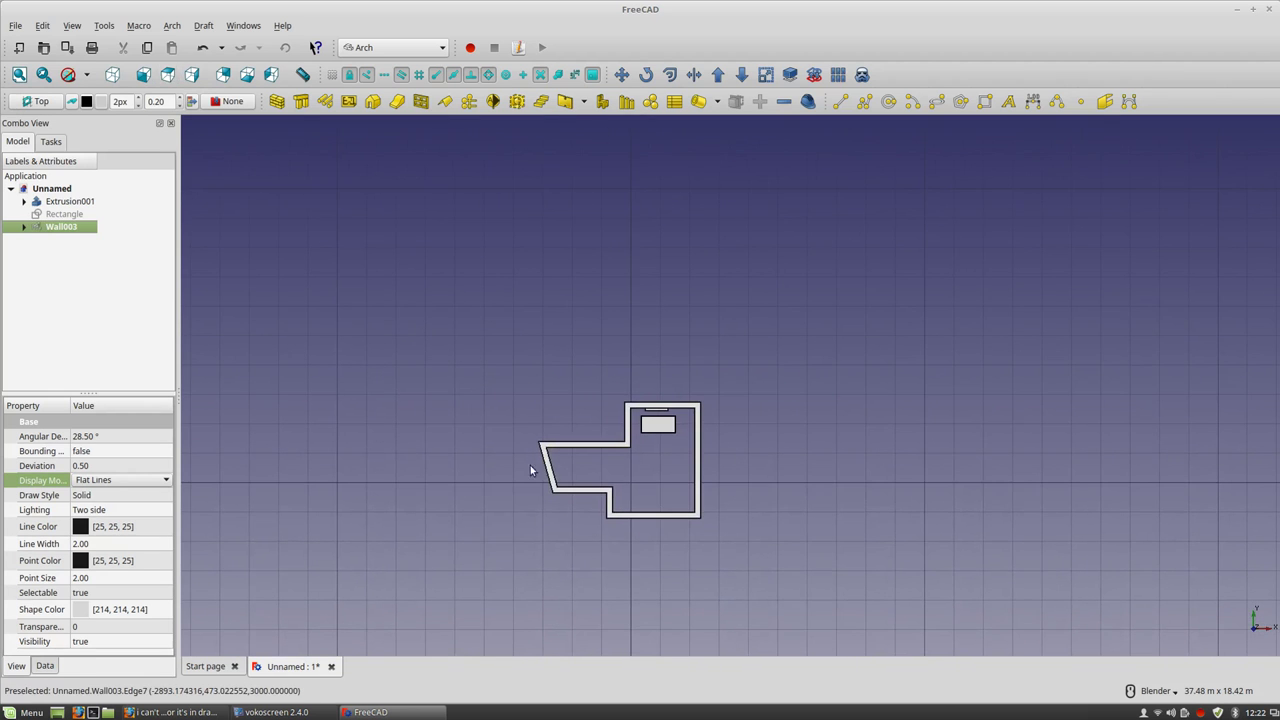
{"action": "middle_click_drag", "start_coordinate": [568, 509], "coordinate": [545, 370]}
{"action": "scroll", "coordinate": [549, 324], "scroll_direction": "up", "scroll_amount": 2}
{"action": "middle_click_drag", "start_coordinate": [549, 324], "coordinate": [330, 252]}
Add a section plane on the Top working plane with no objects selected.
{"action": "left_click", "coordinate": [49, 274]}
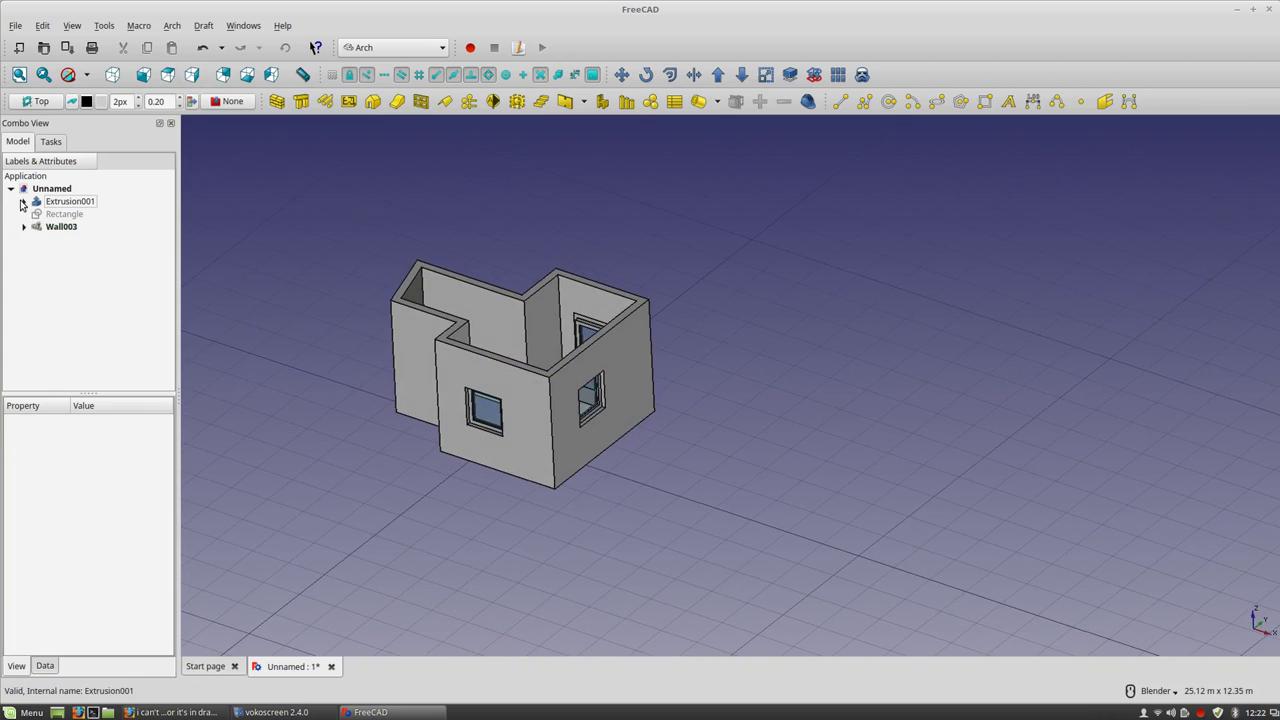
{"action": "left_click", "coordinate": [494, 103]}
{"action": "scroll", "coordinate": [571, 523], "scroll_direction": "up", "scroll_amount": 5}
{"action": "middle_click_drag", "start_coordinate": [571, 523], "coordinate": [549, 557]}
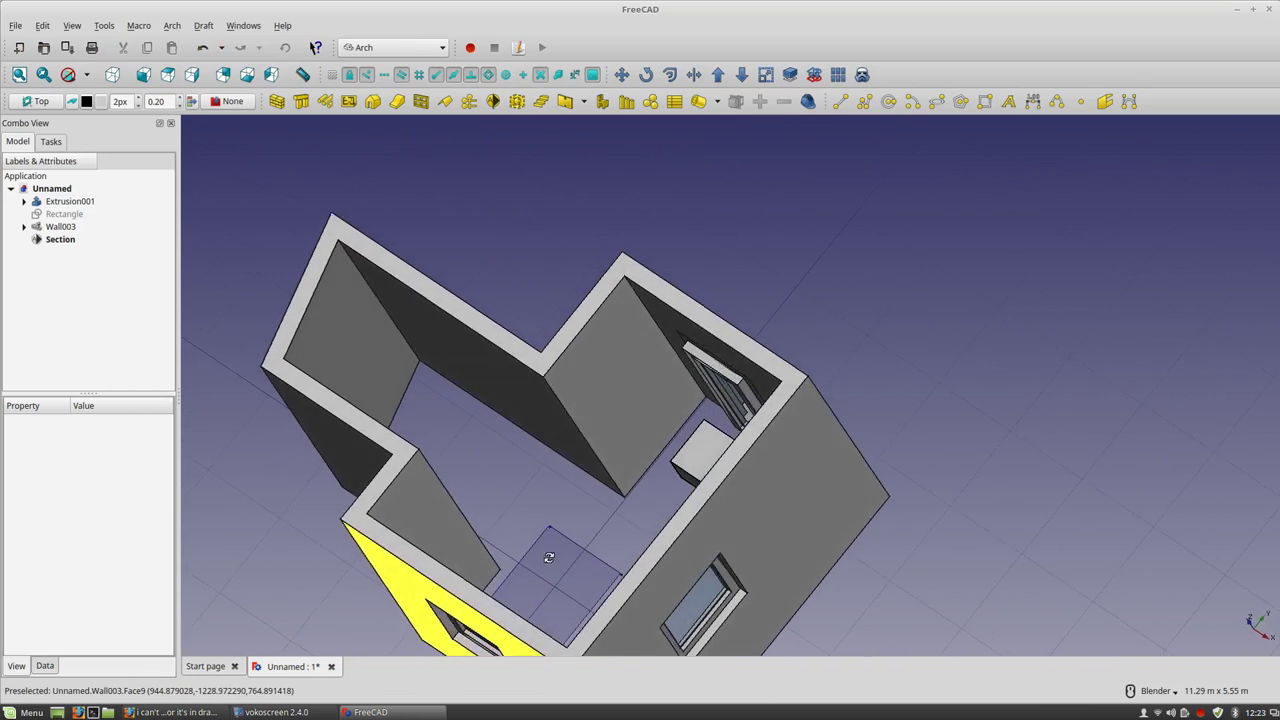
Set the horizontal section plane's arrow size to 0.10 m.
{"action": "scroll", "coordinate": [549, 557], "scroll_direction": "up", "scroll_amount": 10}
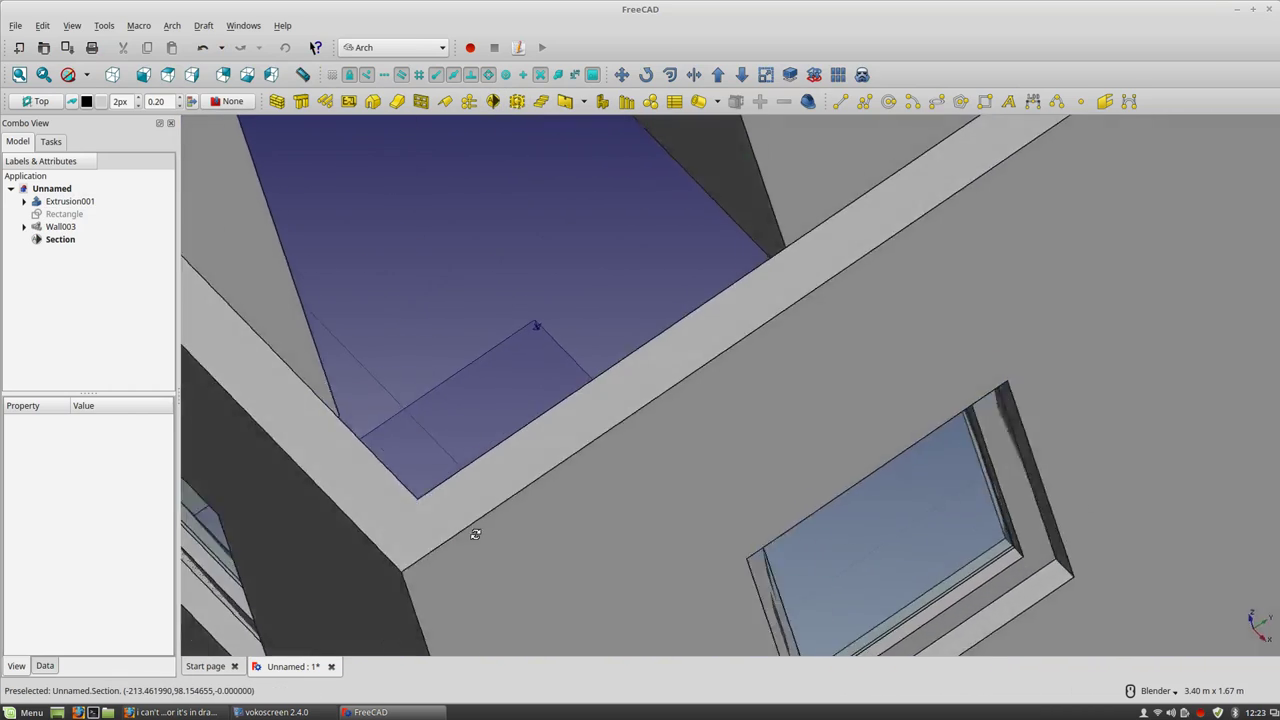
{"action": "scroll", "coordinate": [475, 534], "scroll_direction": "down", "scroll_amount": 8}
{"action": "middle_click_drag", "start_coordinate": [475, 534], "coordinate": [337, 286]}
{"action": "scroll", "coordinate": [622, 468], "scroll_direction": "up", "scroll_amount": 5}
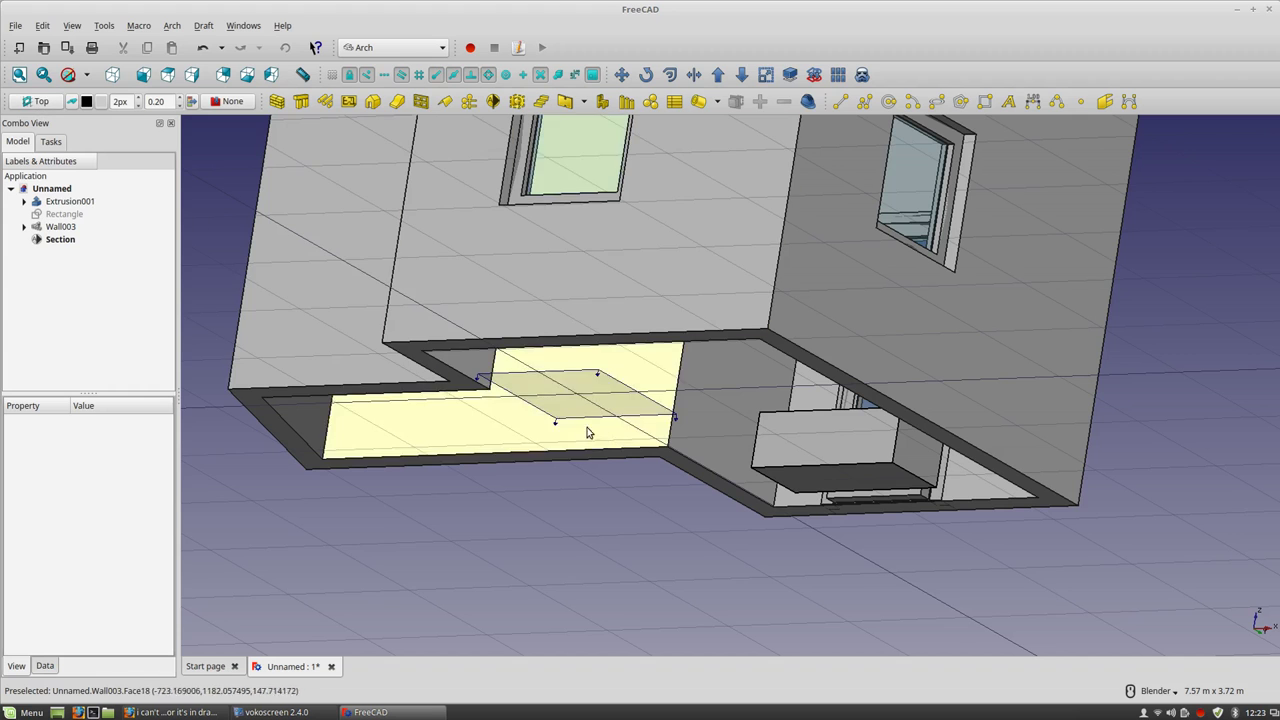
{"action": "scroll", "coordinate": [600, 370], "scroll_direction": "up", "scroll_amount": 4}
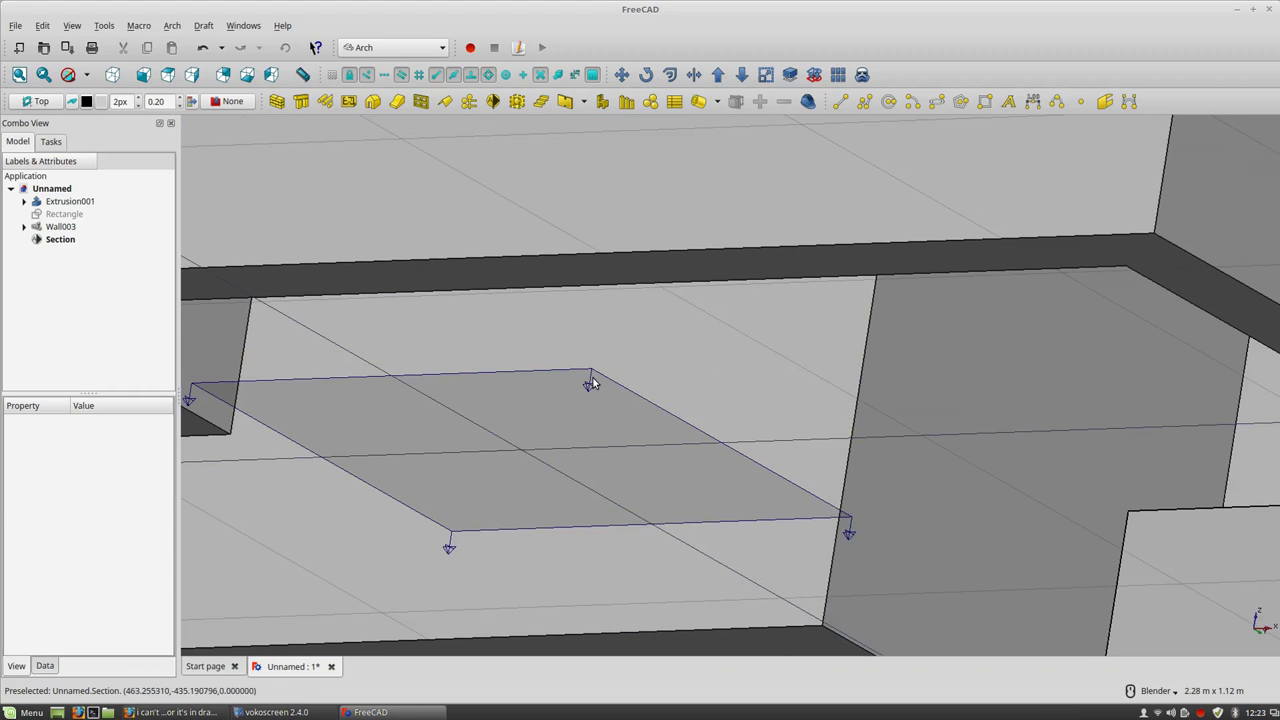
{"action": "left_click", "coordinate": [591, 383]}
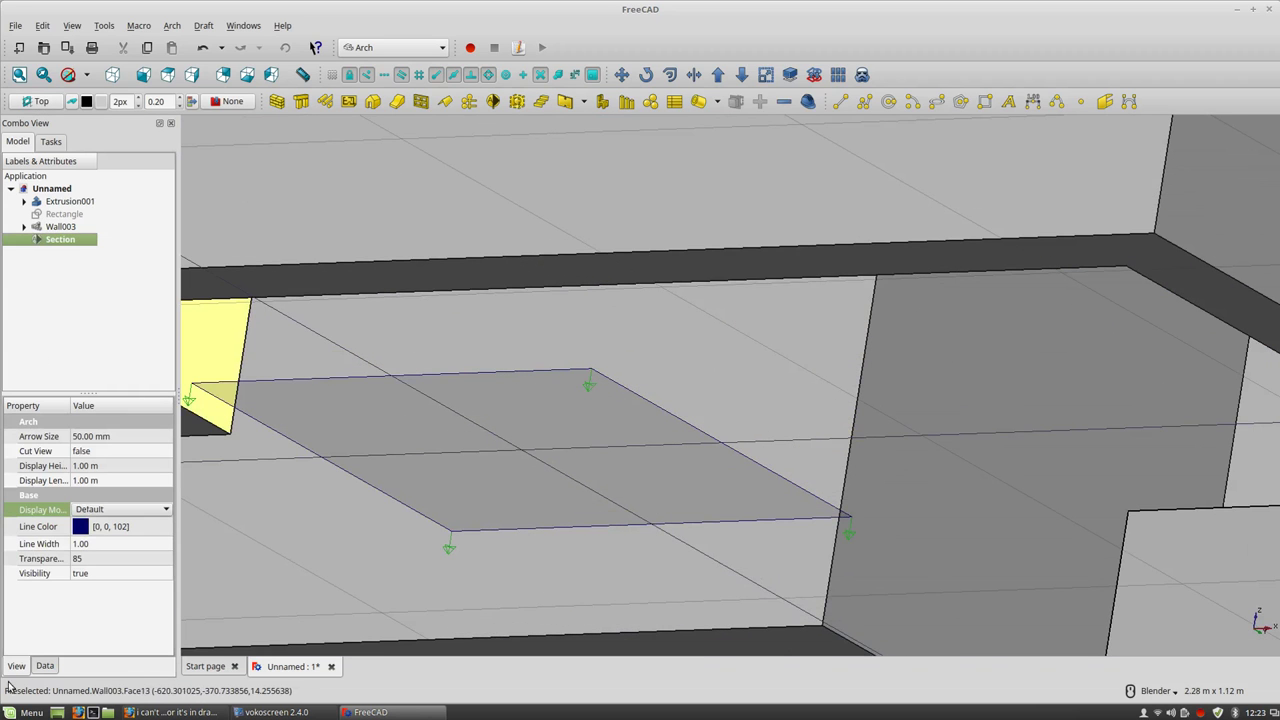
{"action": "left_click", "coordinate": [100, 436]}
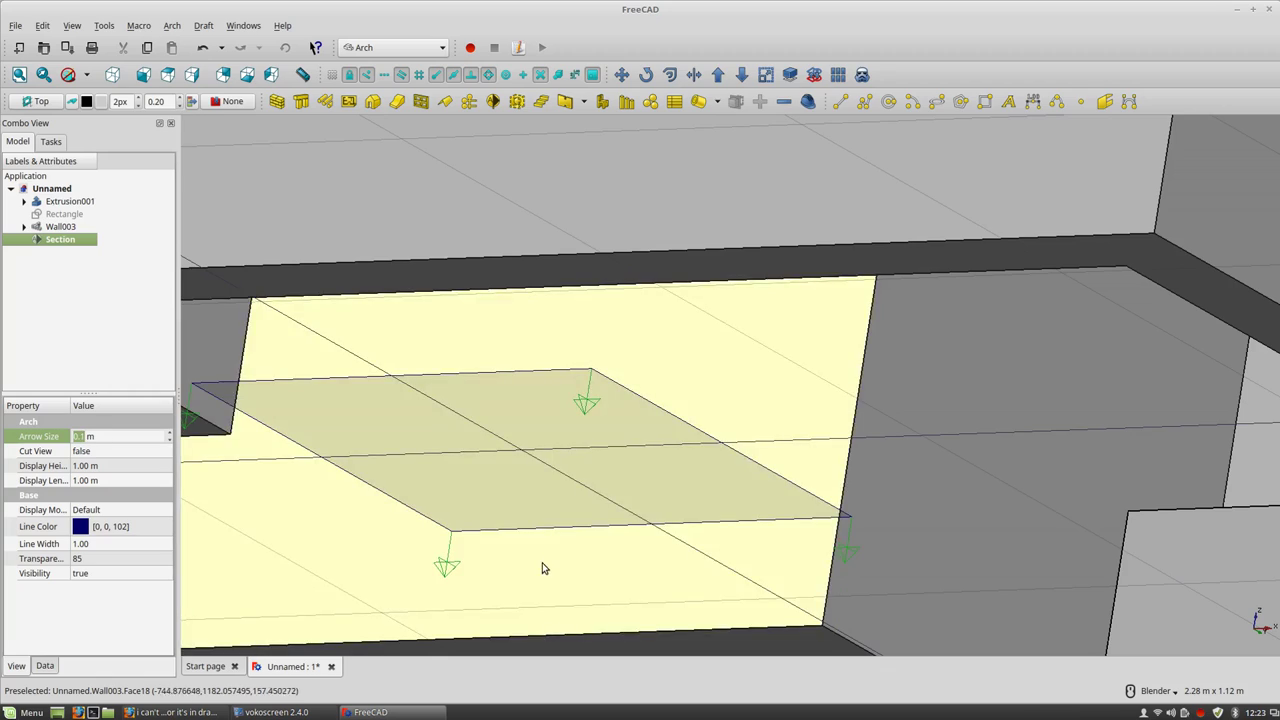
{"action": "scroll", "coordinate": [530, 558], "scroll_direction": "down", "scroll_amount": 10}
{"action": "left_click", "coordinate": [280, 591]}
Align the working plane to the outer face of the long straight end wall with the window.
{"action": "middle_click_drag", "start_coordinate": [280, 591], "coordinate": [583, 324]}
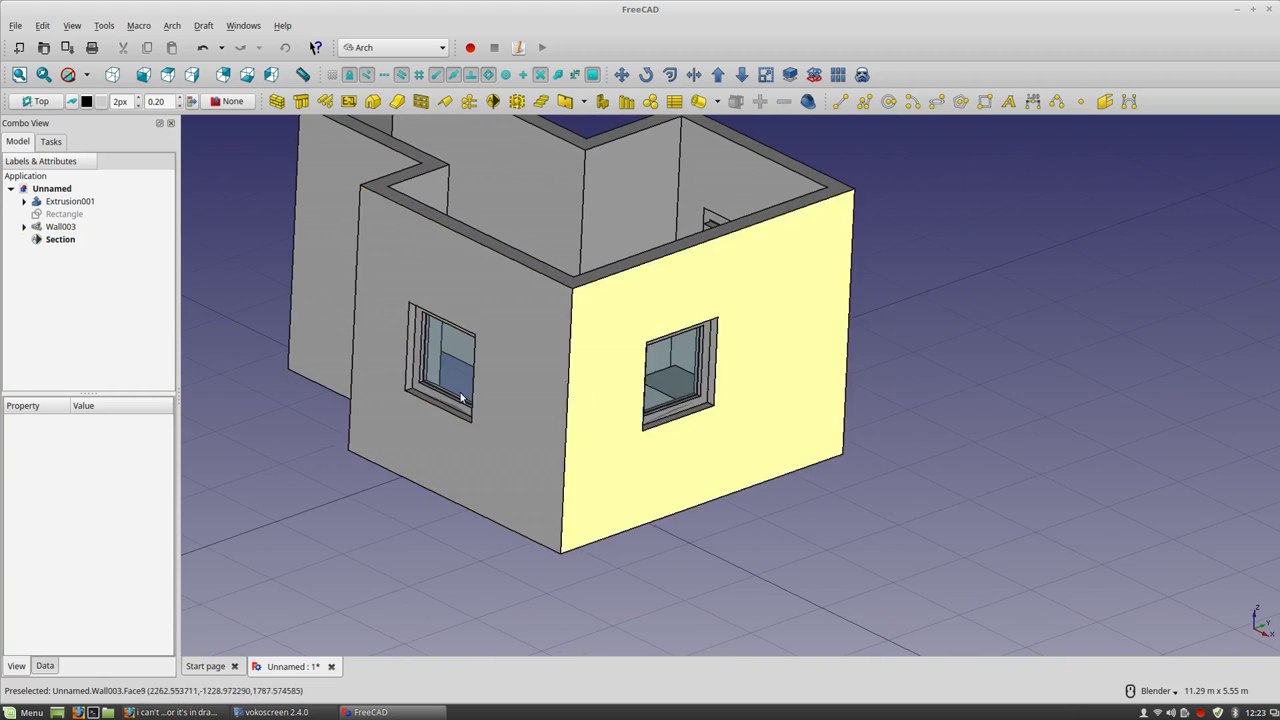
{"action": "left_click", "coordinate": [616, 306]}
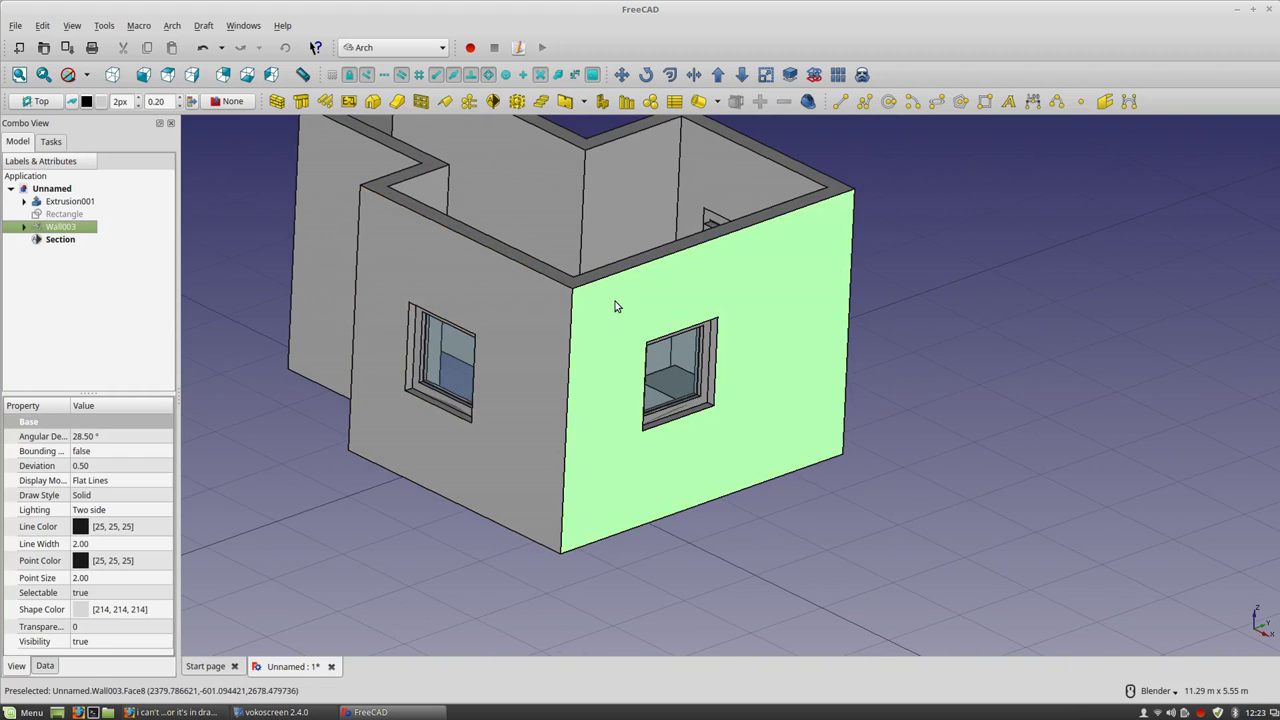
{"action": "left_click", "coordinate": [43, 105]}
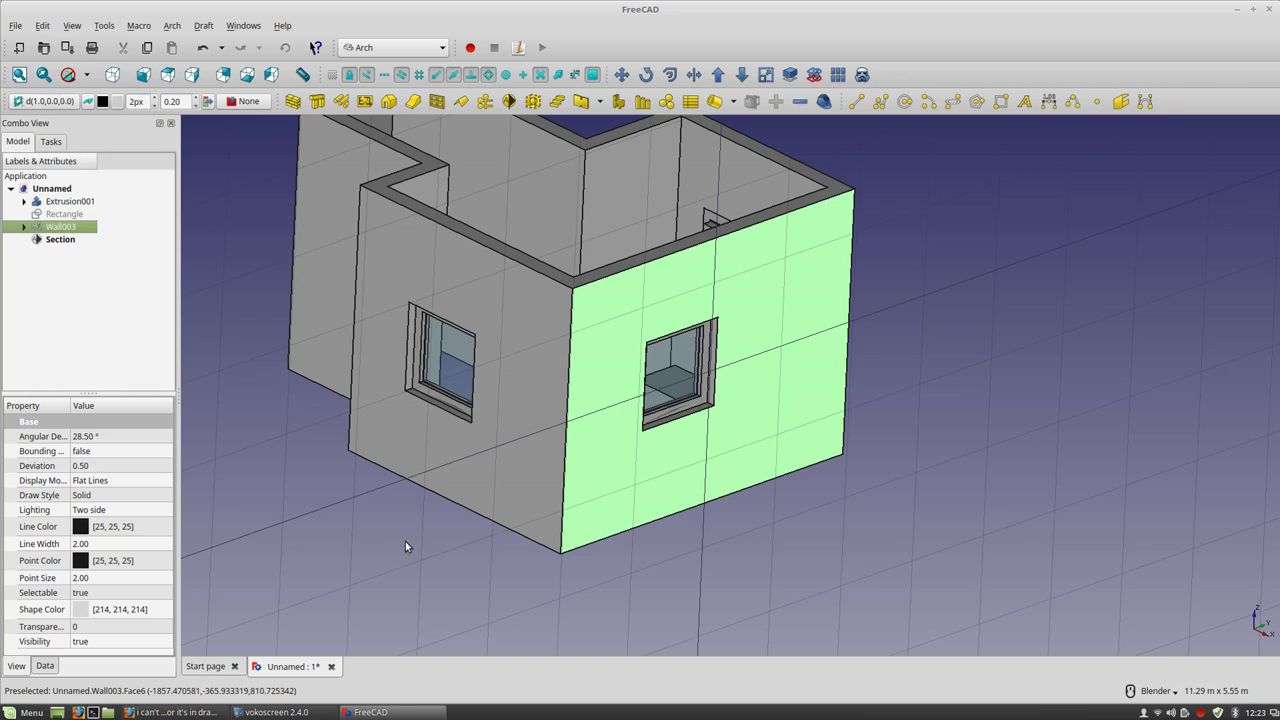
{"action": "scroll", "coordinate": [405, 546], "scroll_direction": "down", "scroll_amount": 5}
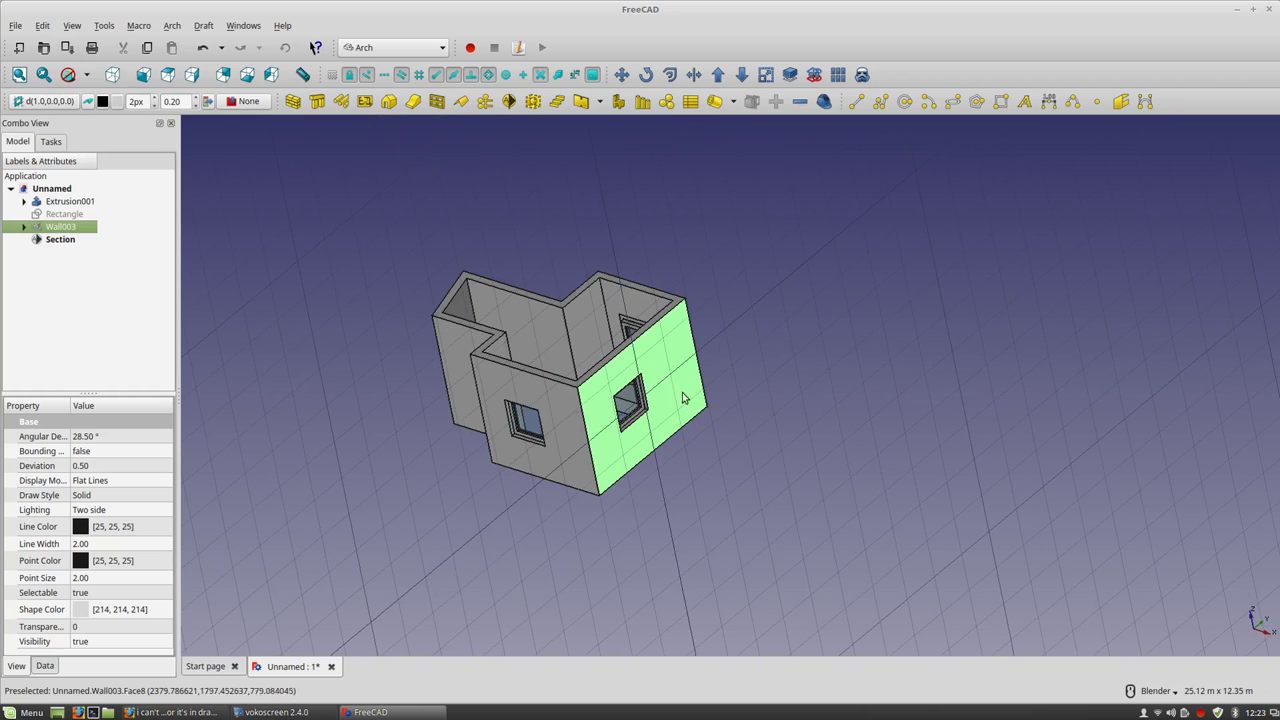
Add a second, vertical section plane on the working plane aligned to the end wall, with no objects selected.
{"action": "left_click", "coordinate": [832, 239]}
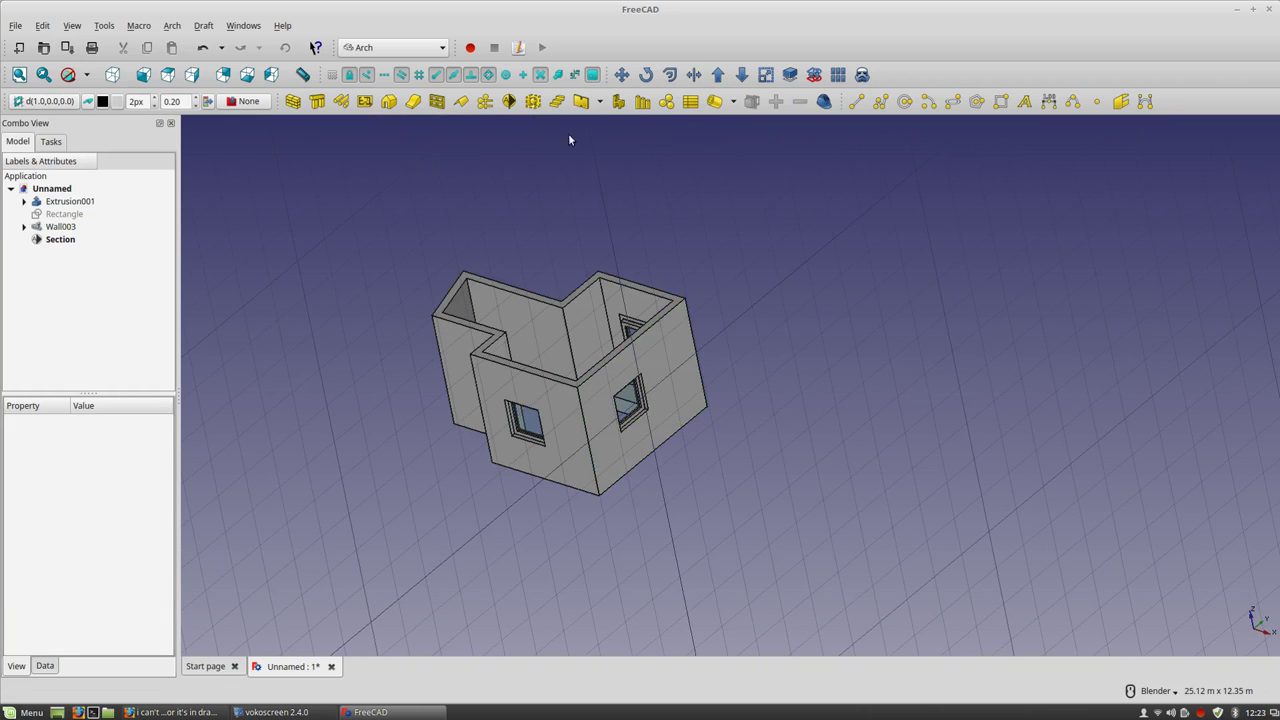
{"action": "left_click", "coordinate": [509, 102]}
{"action": "scroll", "coordinate": [656, 372], "scroll_direction": "up", "scroll_amount": 5}
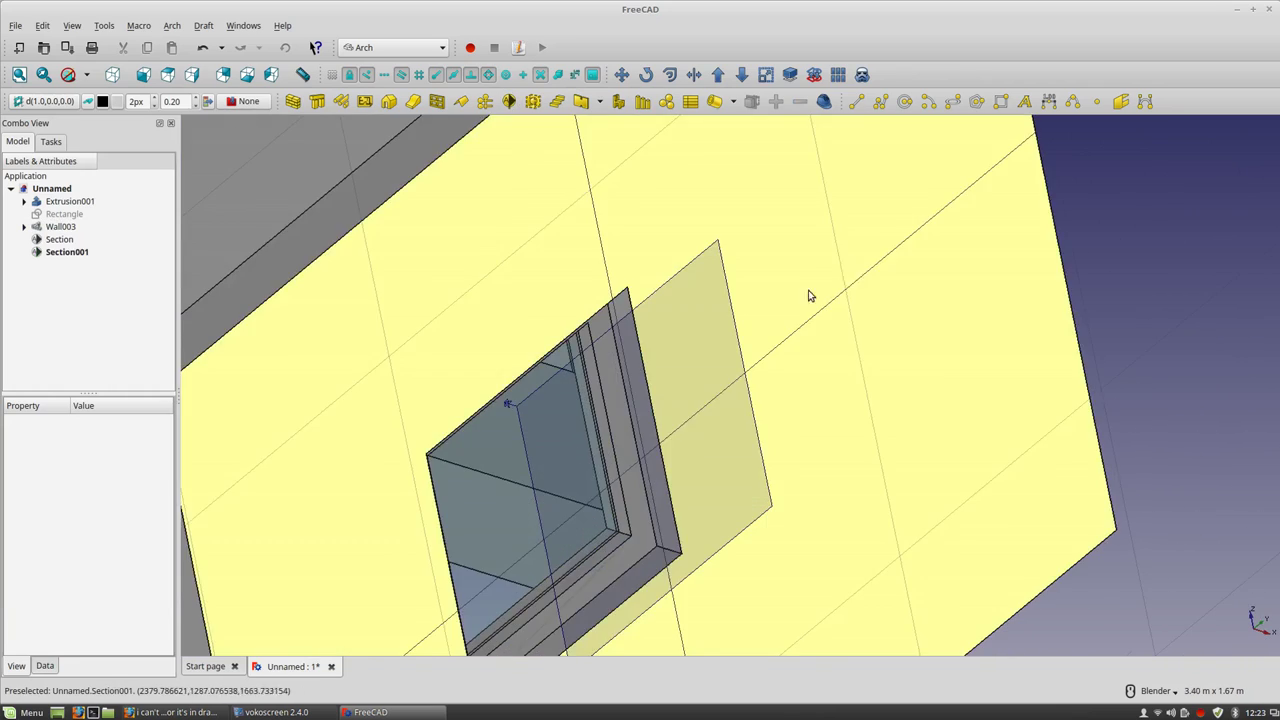
{"action": "scroll", "coordinate": [760, 251], "scroll_direction": "down", "scroll_amount": 3}
{"action": "middle_click_drag", "start_coordinate": [760, 251], "coordinate": [559, 539]}
Select the horizontal section plane inside the building and reset the working plane to XY (top).
{"action": "scroll", "coordinate": [809, 461], "scroll_direction": "down", "scroll_amount": 2}
{"action": "middle_click_drag", "start_coordinate": [600, 513], "coordinate": [611, 443]}
{"action": "left_click", "coordinate": [660, 435]}
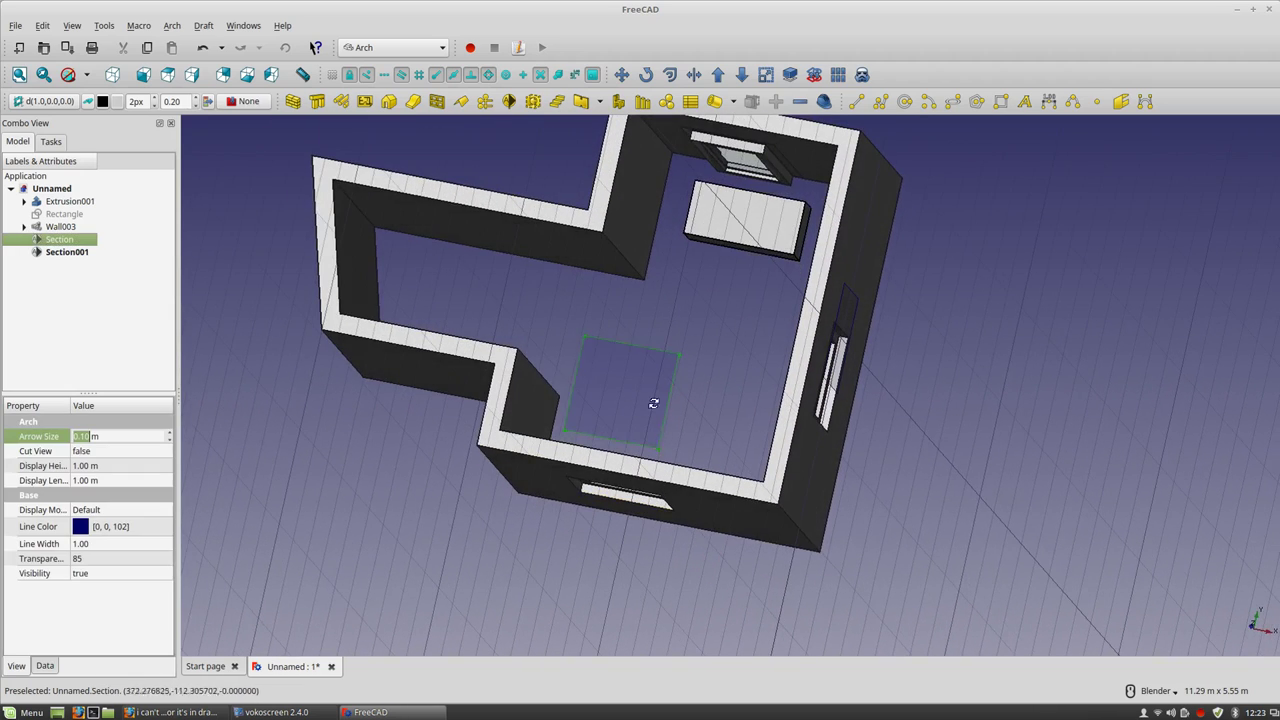
{"action": "middle_click_drag", "start_coordinate": [654, 403], "coordinate": [628, 296]}
{"action": "left_click", "coordinate": [55, 104]}
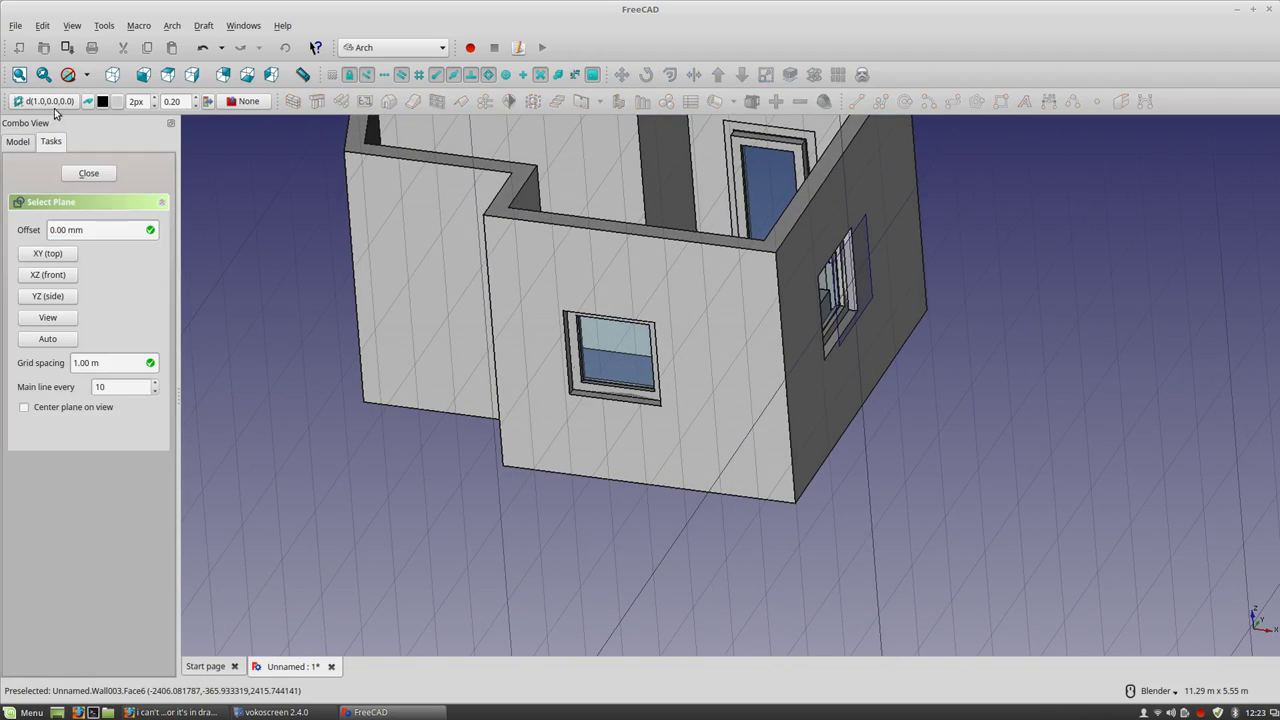
{"action": "left_click", "coordinate": [48, 262]}
Set the horizontal section plane's display height to 6.00 m and display length to 7.00 m.
{"action": "middle_click_drag", "start_coordinate": [543, 437], "coordinate": [480, 569]}
{"action": "scroll", "coordinate": [286, 229], "scroll_direction": "down", "scroll_amount": 5}
{"action": "middle_click_drag", "start_coordinate": [277, 203], "coordinate": [573, 381]}
{"action": "scroll", "coordinate": [560, 410], "scroll_direction": "up", "scroll_amount": 6}
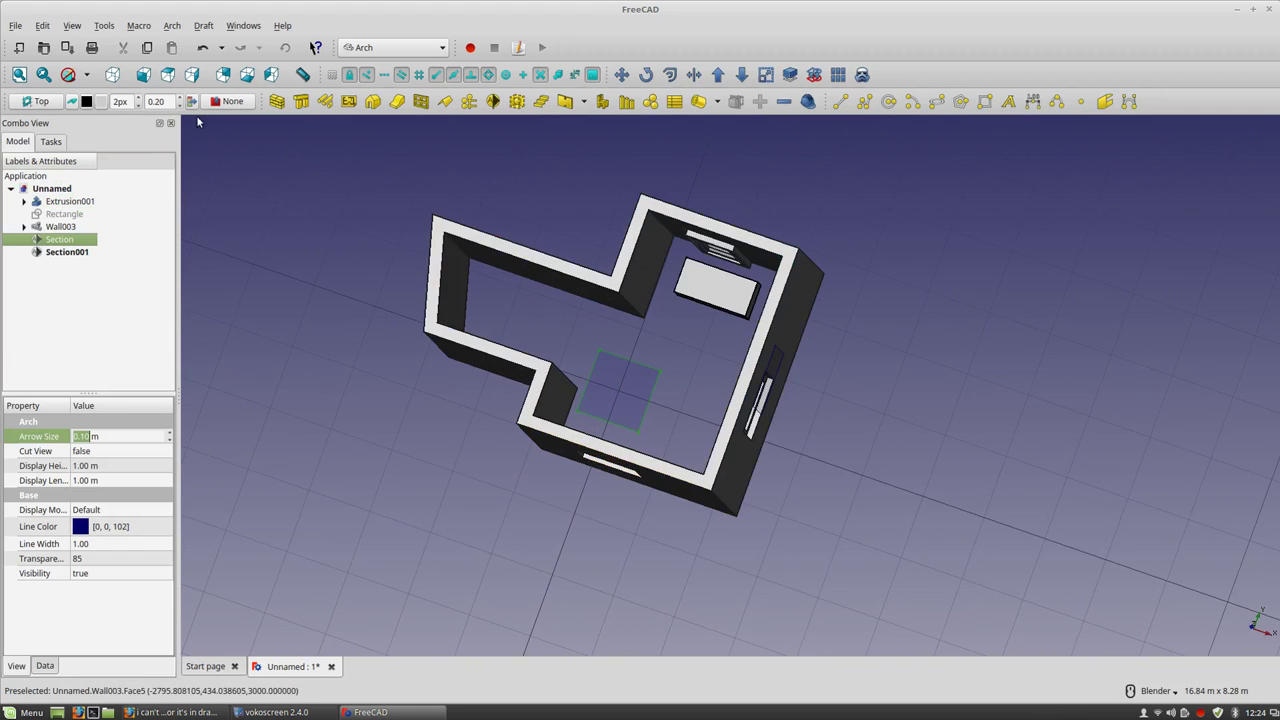
{"action": "left_click", "coordinate": [168, 74]}
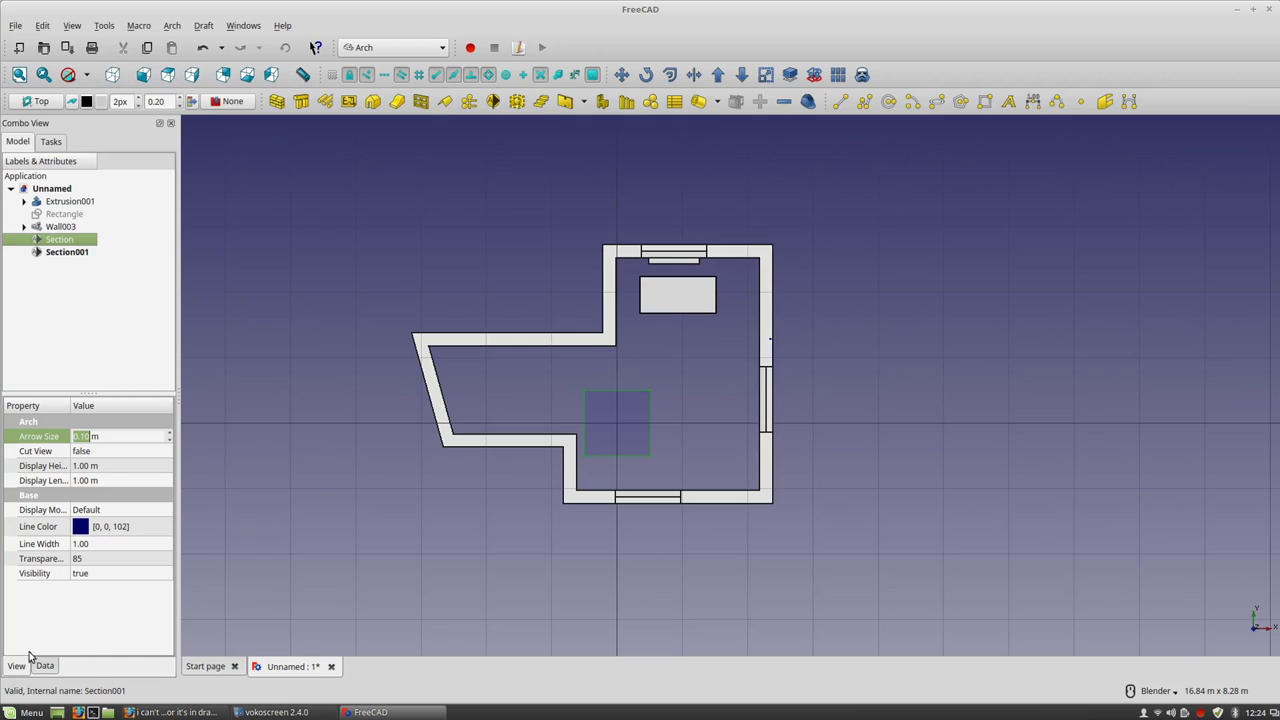
{"action": "left_click", "coordinate": [101, 466]}
{"action": "scroll", "coordinate": [101, 466], "scroll_direction": "up", "scroll_amount": 4}
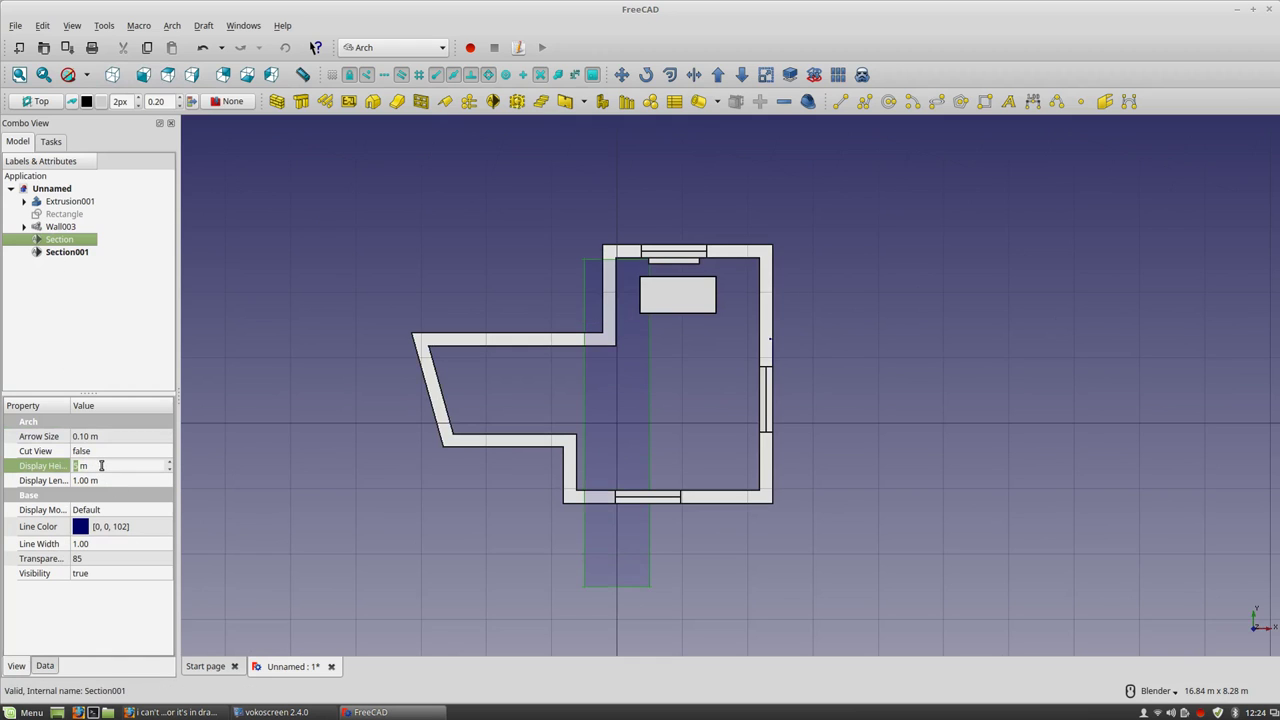
{"action": "scroll", "coordinate": [101, 466], "scroll_direction": "up", "scroll_amount": 1}
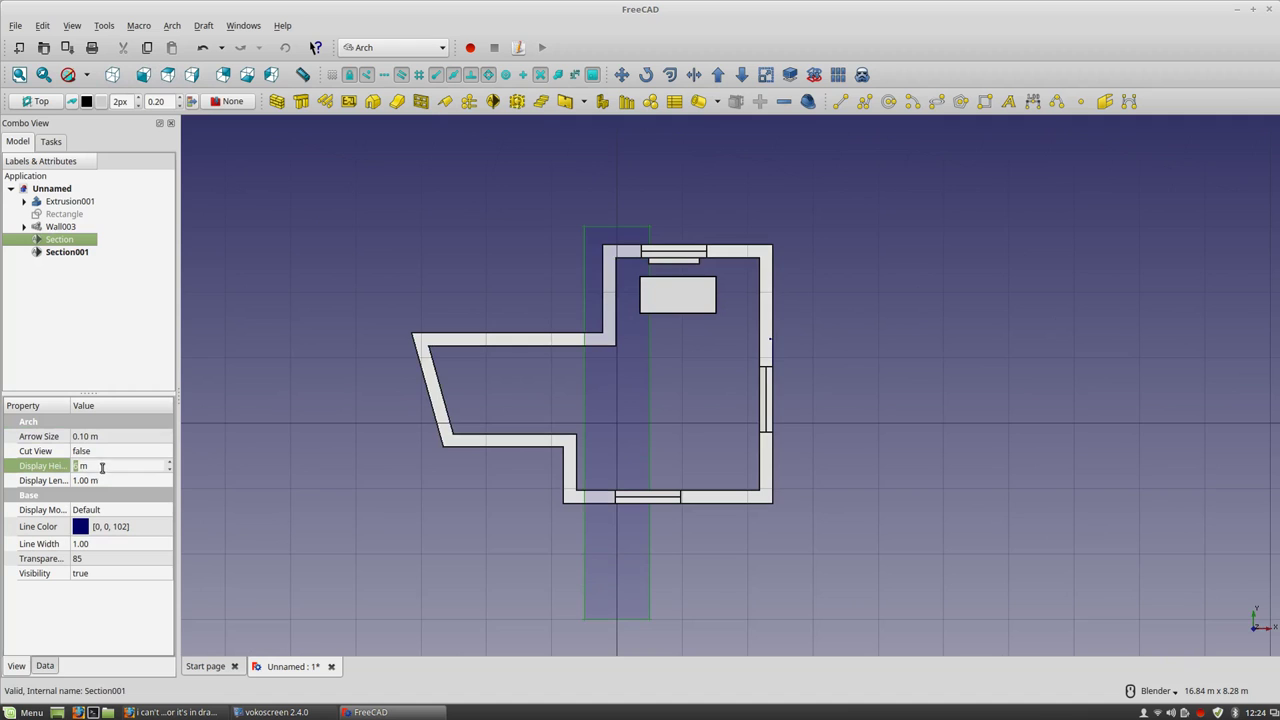
{"action": "left_click", "coordinate": [110, 481]}
{"action": "scroll", "coordinate": [110, 481], "scroll_direction": "up", "scroll_amount": 6}
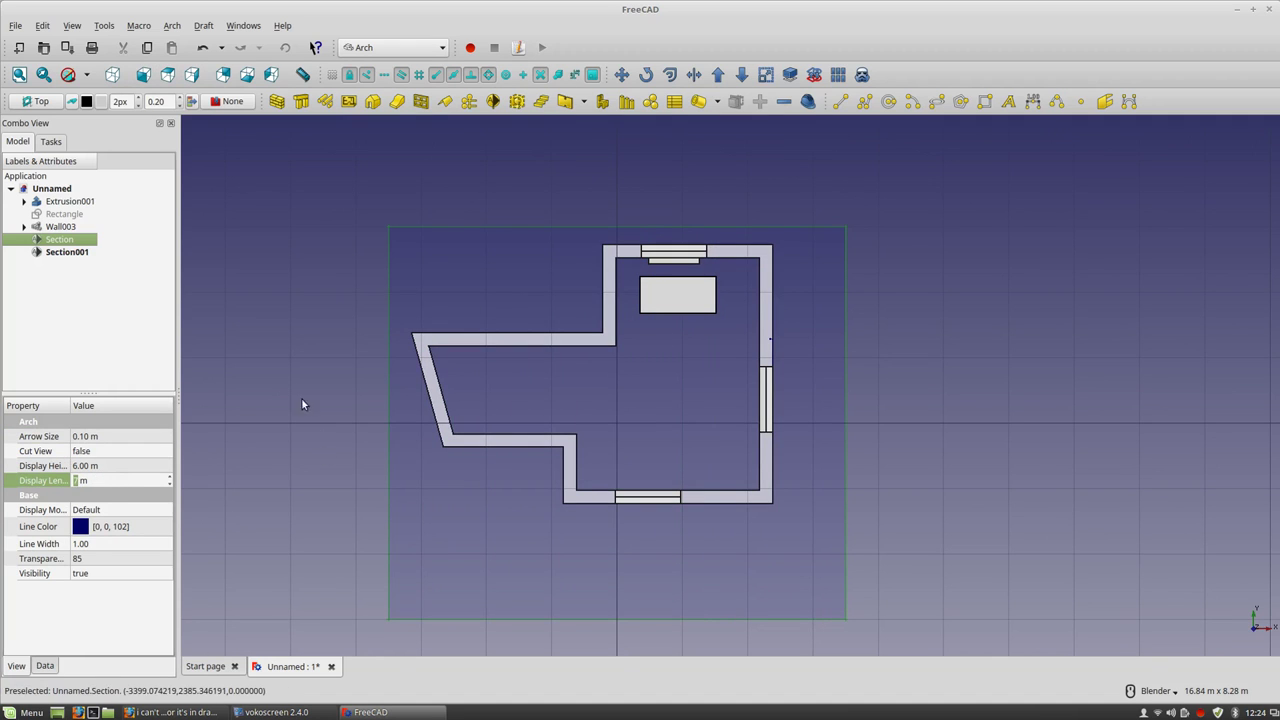
Move the enlarged section plane about 0.46 m along Y without making a copy.
{"action": "left_click", "coordinate": [620, 77]}
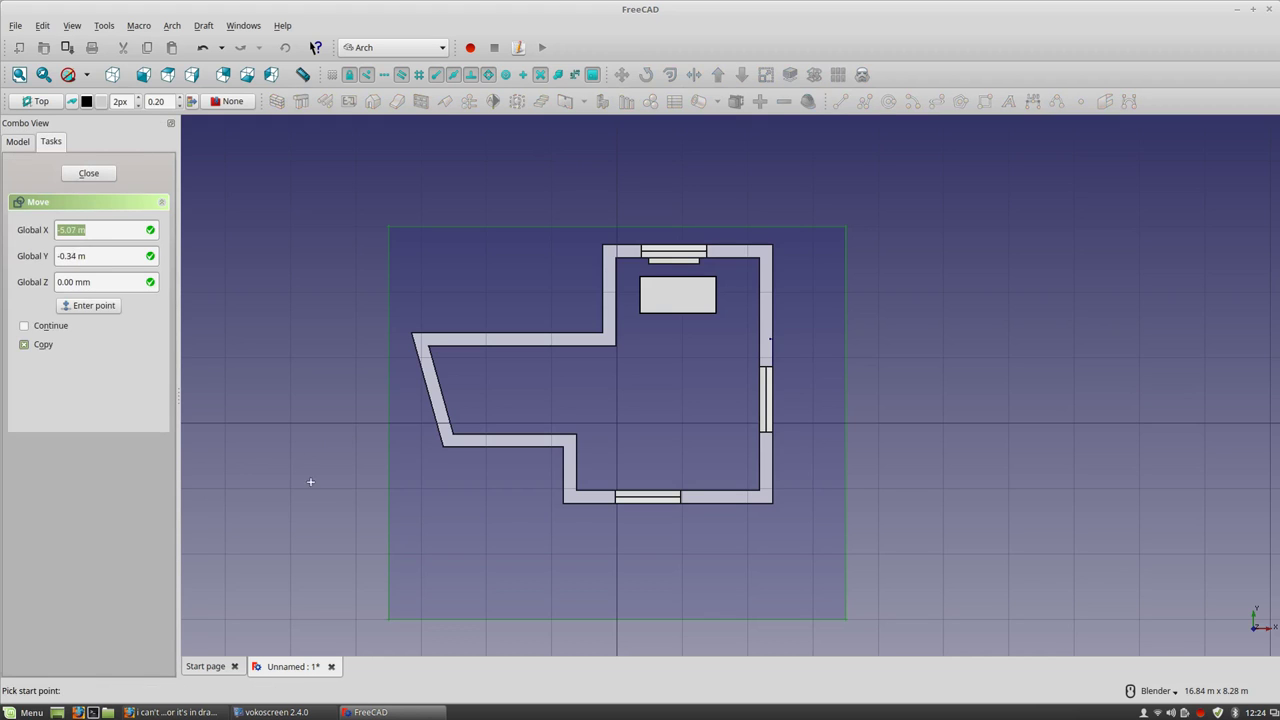
{"action": "left_click", "coordinate": [49, 348]}
{"action": "left_click", "coordinate": [373, 496]}
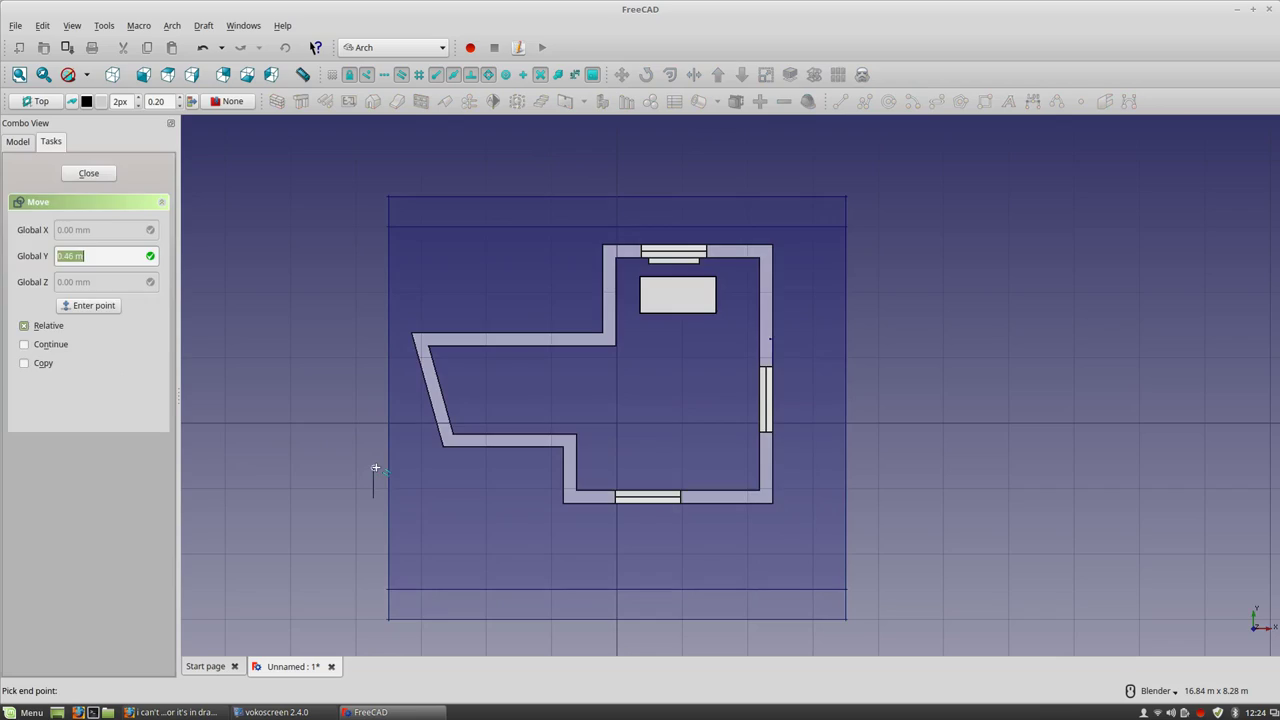
{"action": "left_click", "coordinate": [375, 468]}
Set the horizontal section plane's arrow size to 0.50 m and deselect it.
{"action": "middle_click_drag", "start_coordinate": [514, 523], "coordinate": [660, 488]}
{"action": "left_click", "coordinate": [347, 446]}
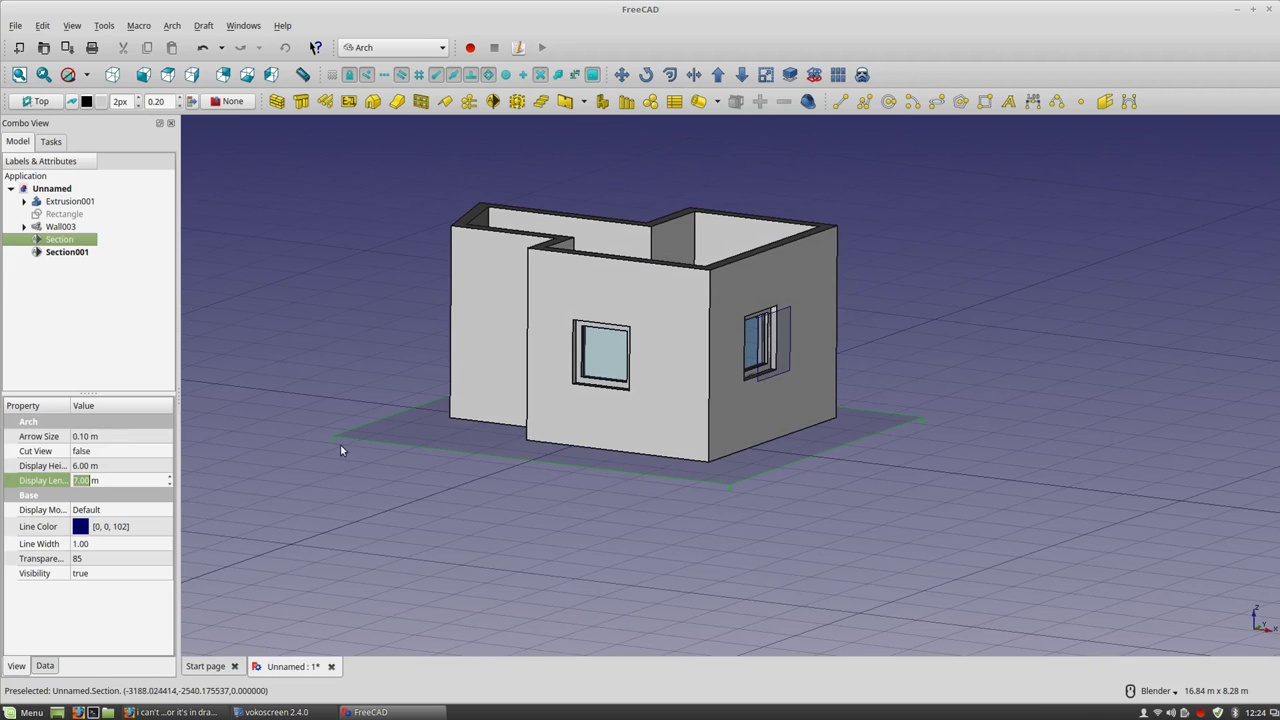
{"action": "left_click", "coordinate": [98, 436]}
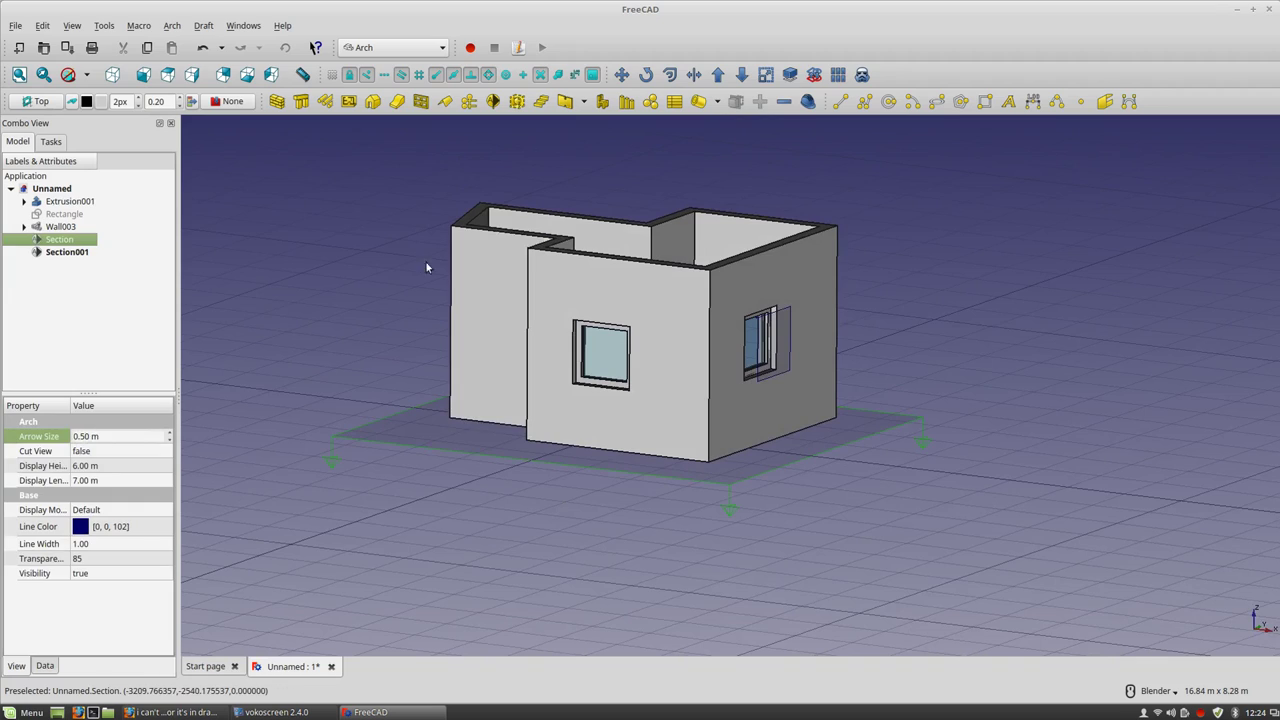
{"action": "left_click", "coordinate": [294, 309]}
Set the horizontal section plane's Z position to 1.5 m and deselect it.
{"action": "middle_click_drag", "start_coordinate": [531, 428], "coordinate": [583, 429]}
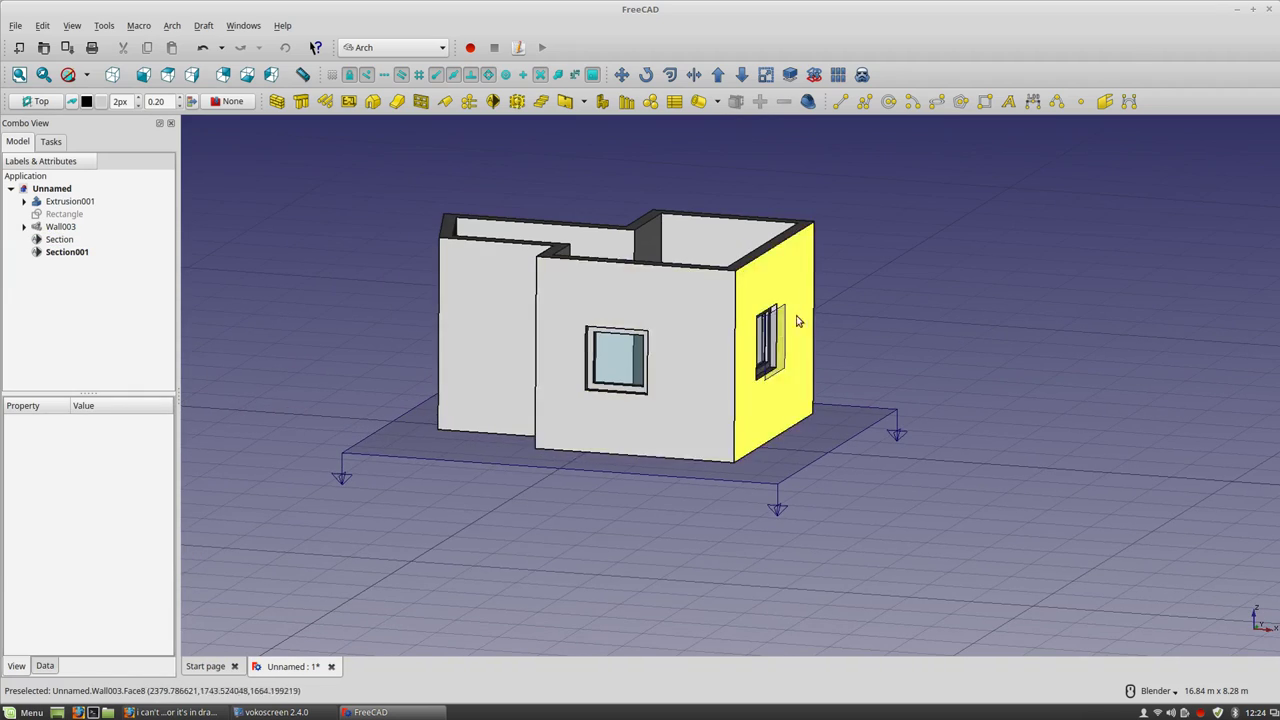
{"action": "middle_click_drag", "start_coordinate": [798, 321], "coordinate": [652, 290]}
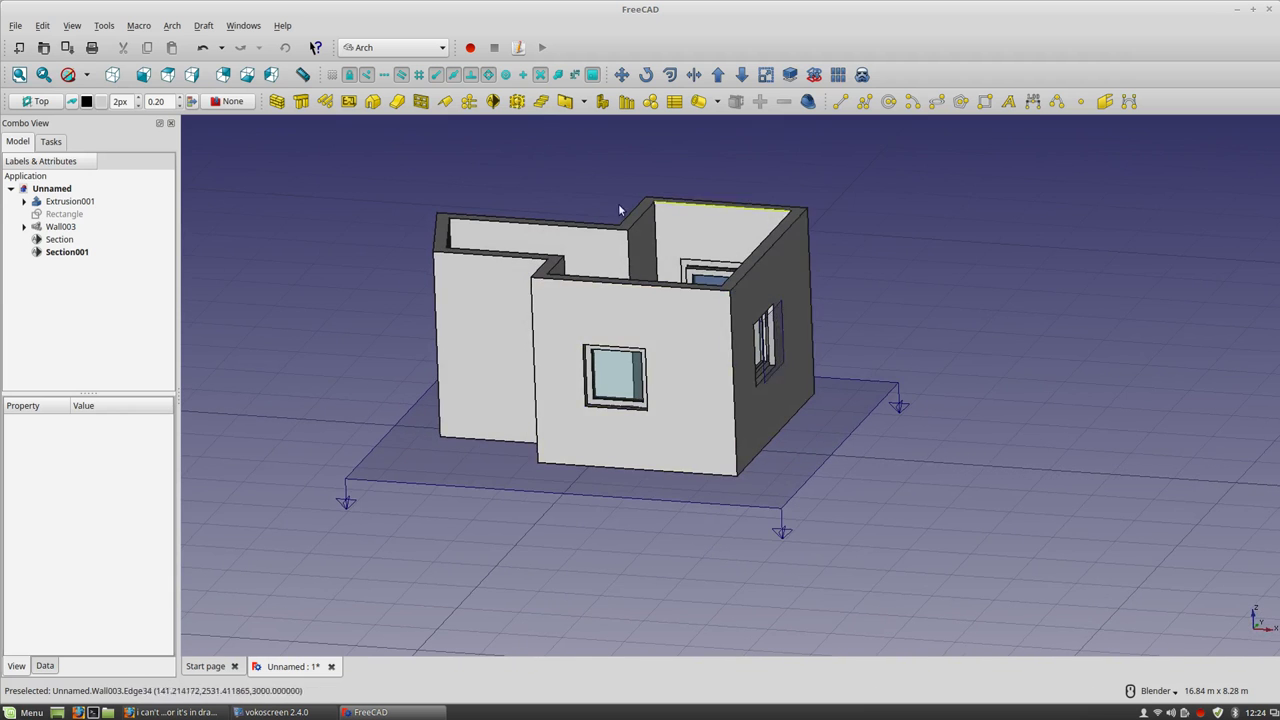
{"action": "middle_click_drag", "start_coordinate": [709, 434], "coordinate": [724, 462]}
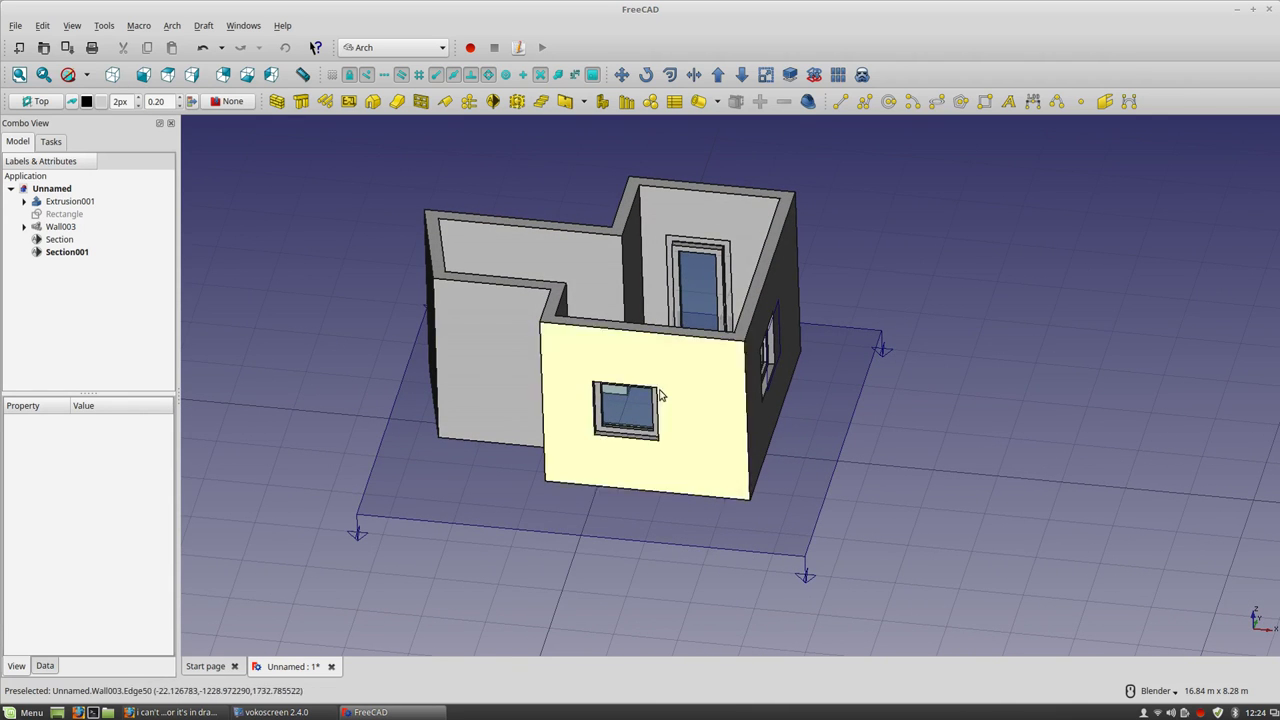
{"action": "middle_click_drag", "start_coordinate": [614, 548], "coordinate": [627, 487]}
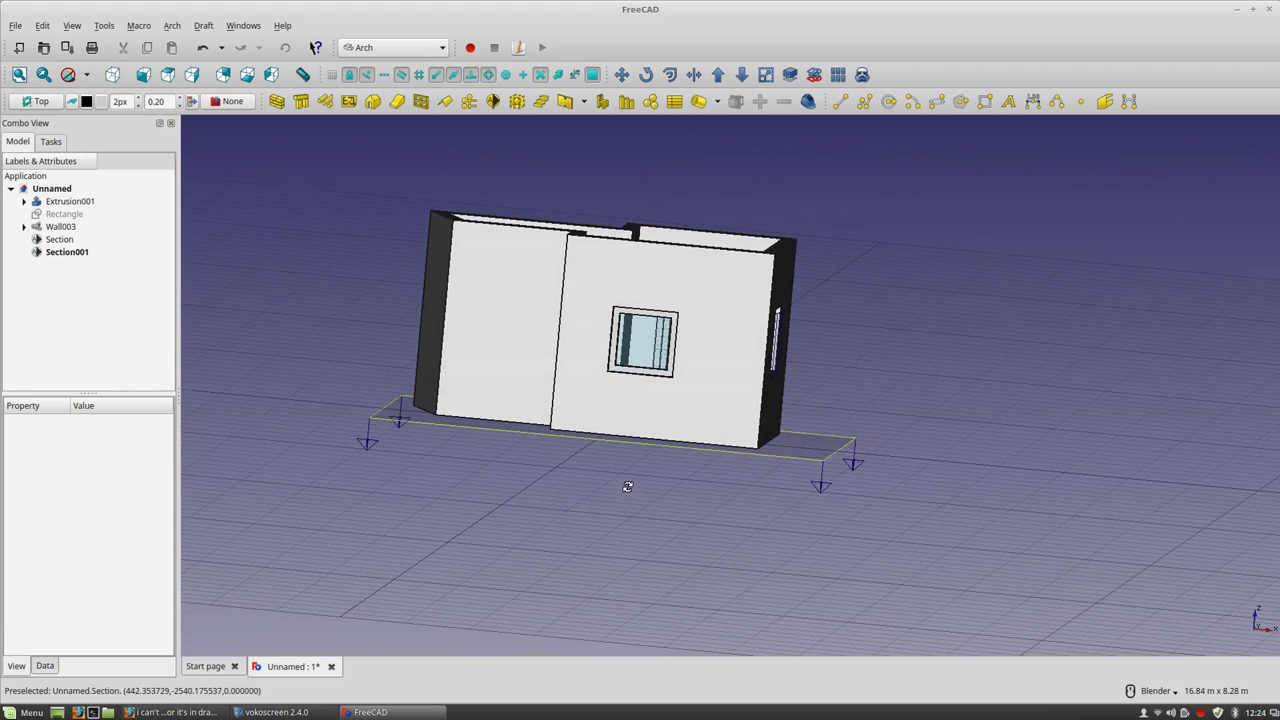
{"action": "left_click", "coordinate": [68, 242]}
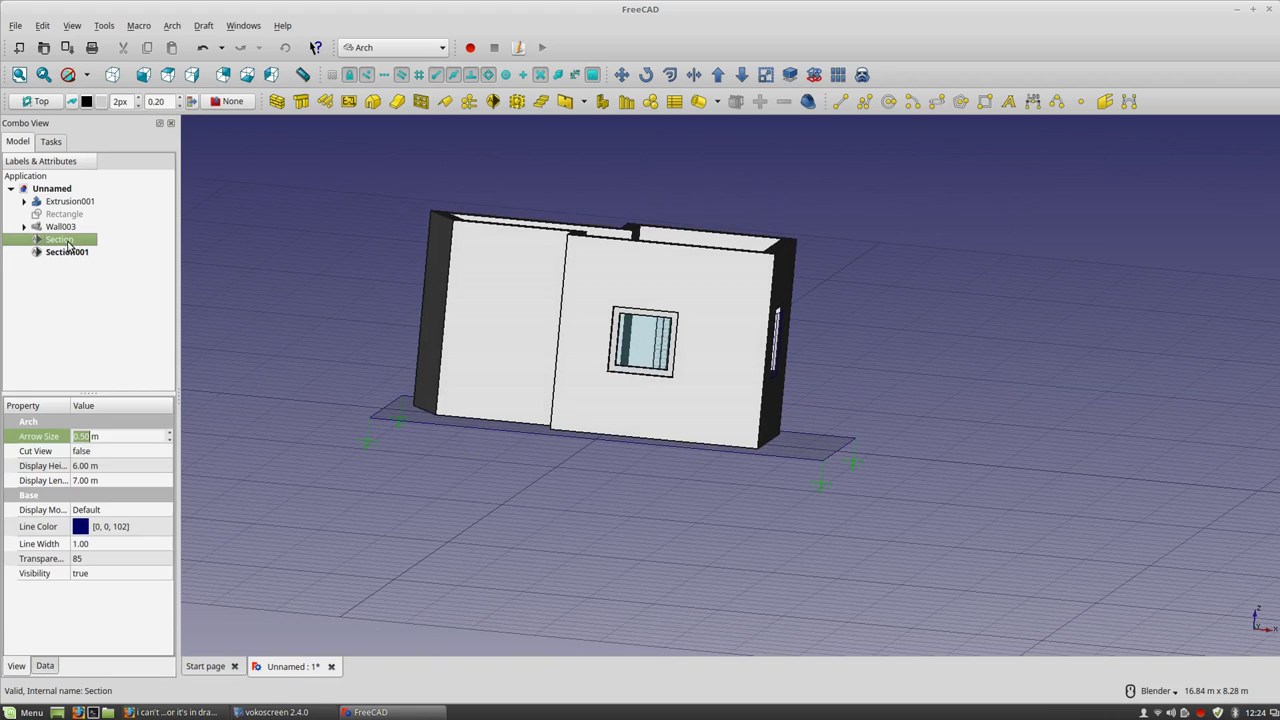
{"action": "left_click", "coordinate": [45, 666]}
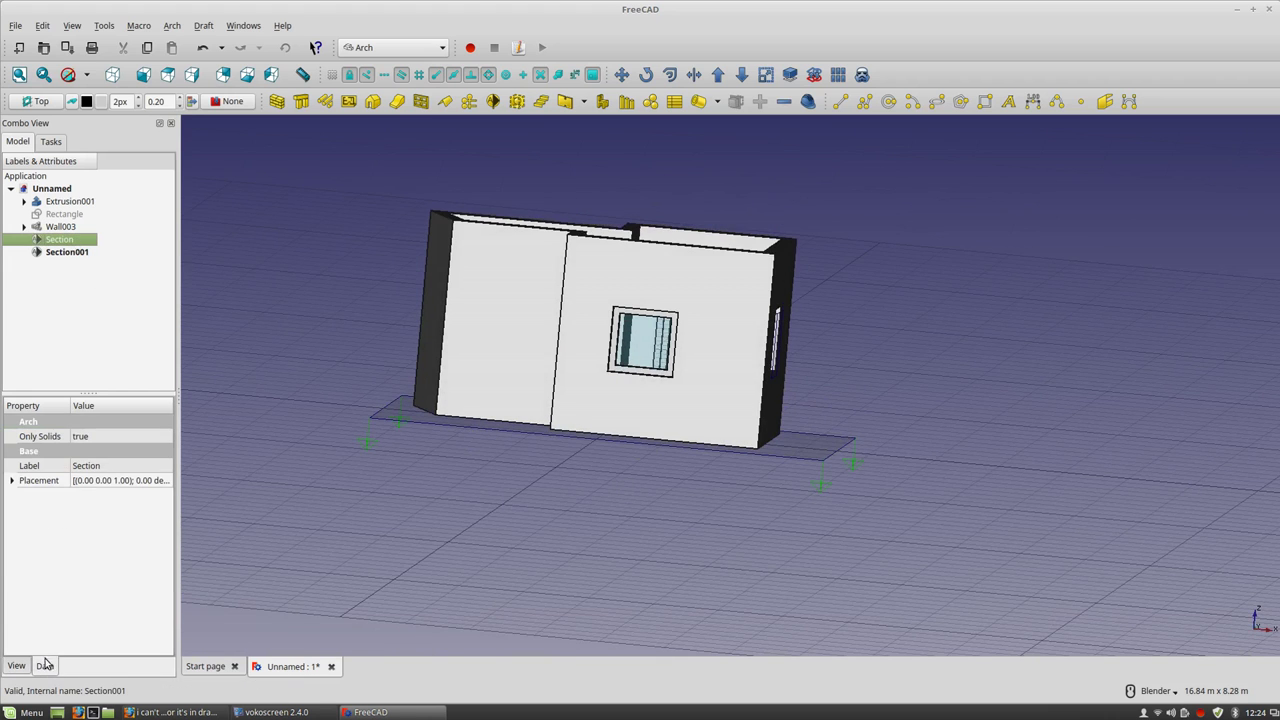
{"action": "left_click", "coordinate": [12, 481]}
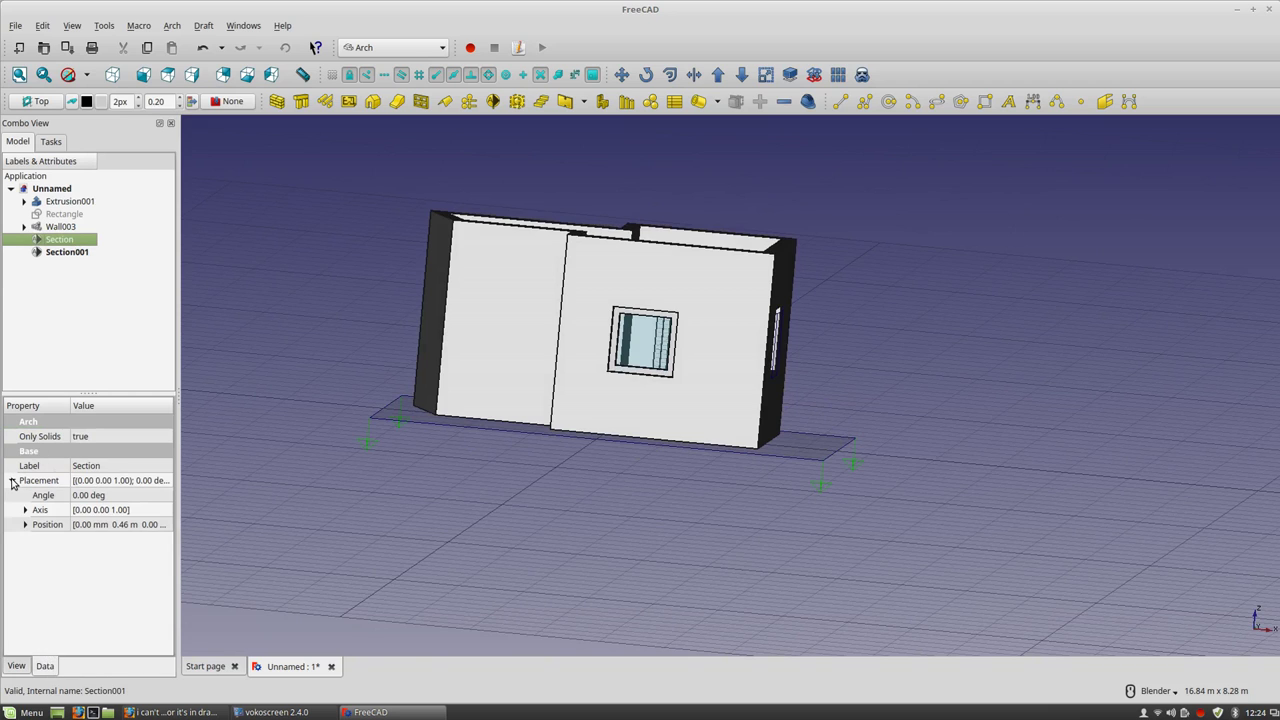
{"action": "left_click", "coordinate": [26, 526]}
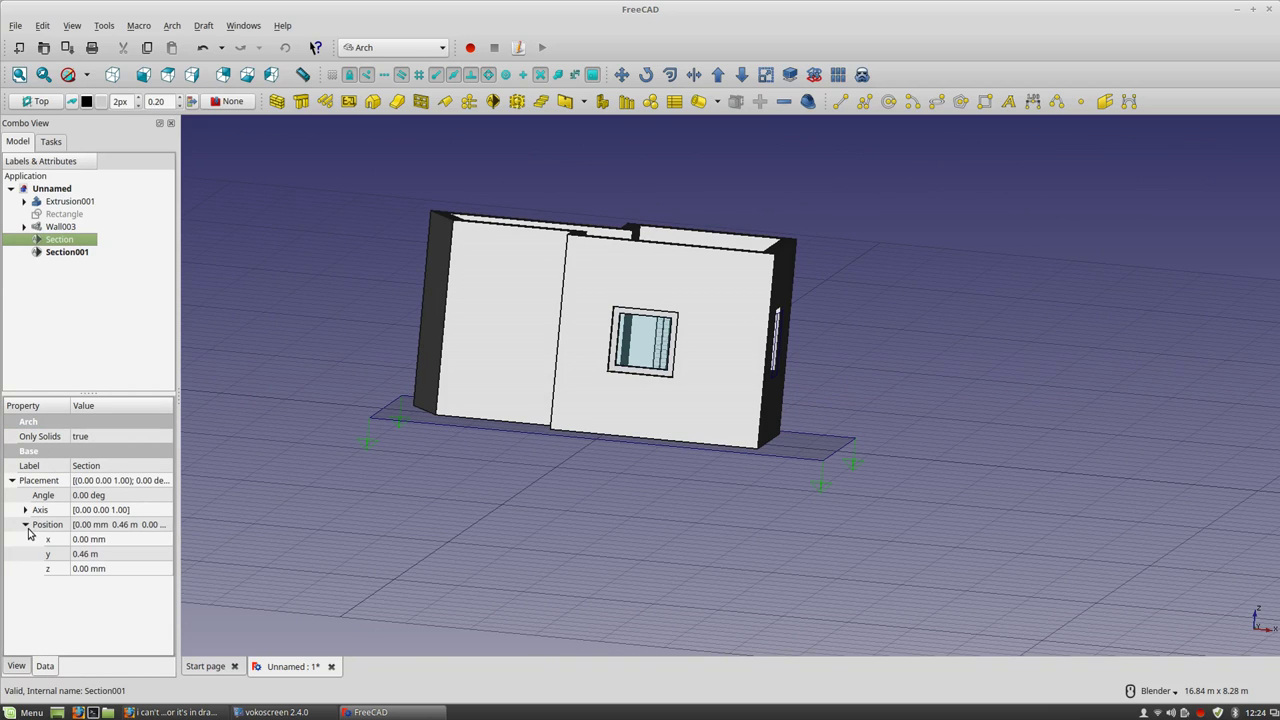
{"action": "left_click", "coordinate": [87, 569]}
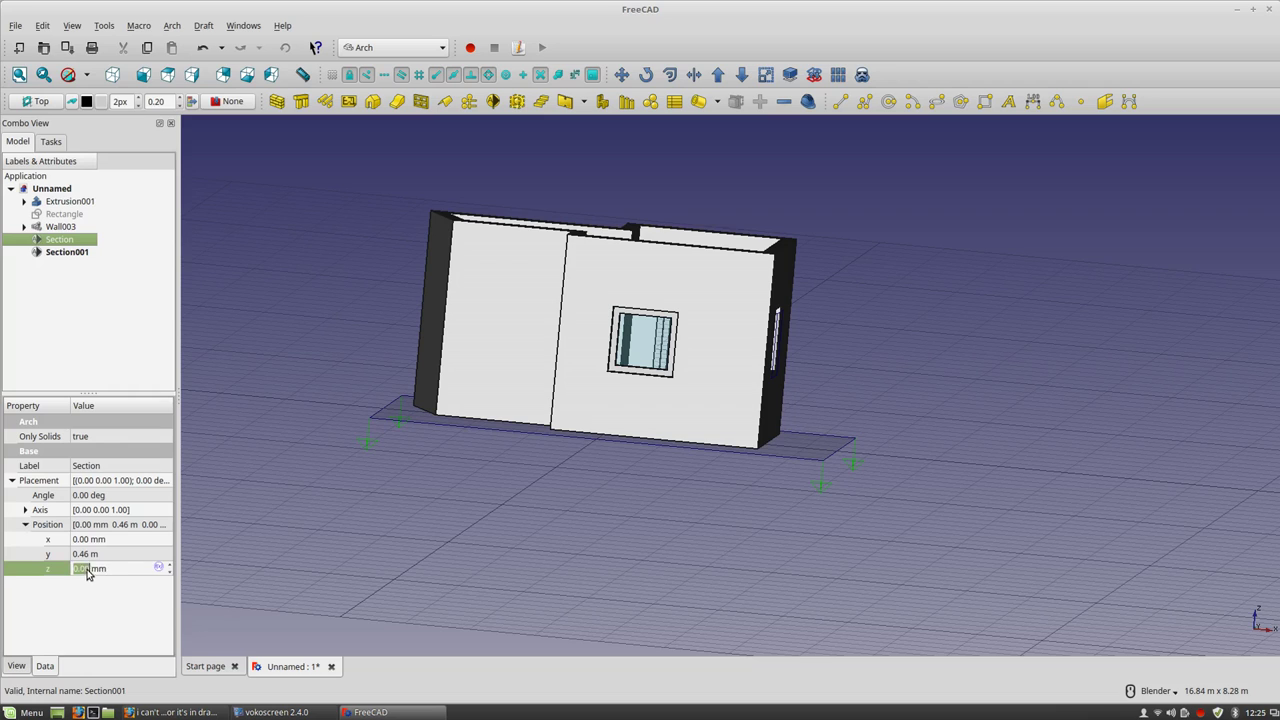
{"action": "left_click_drag", "start_coordinate": [109, 569], "coordinate": [88, 569]}
{"action": "type", "text": "1.5m"}
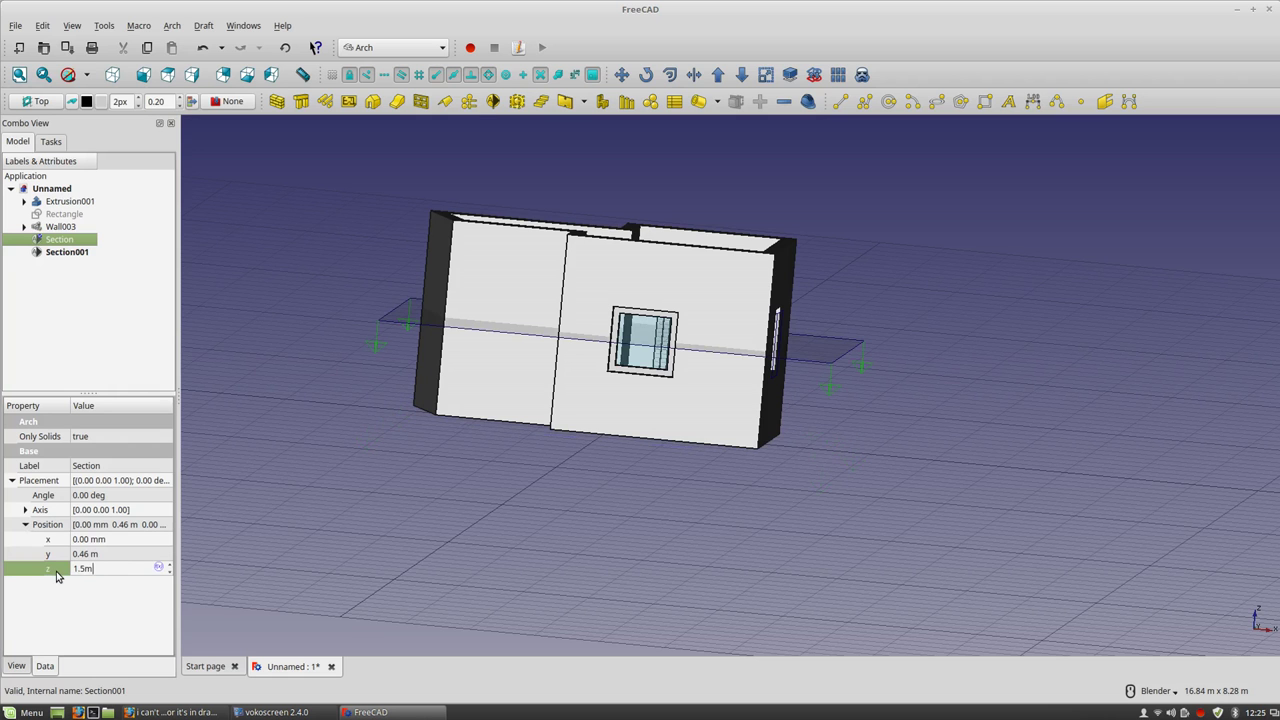
{"action": "middle_click_drag", "start_coordinate": [593, 484], "coordinate": [642, 499]}
{"action": "key", "text": "Return"}
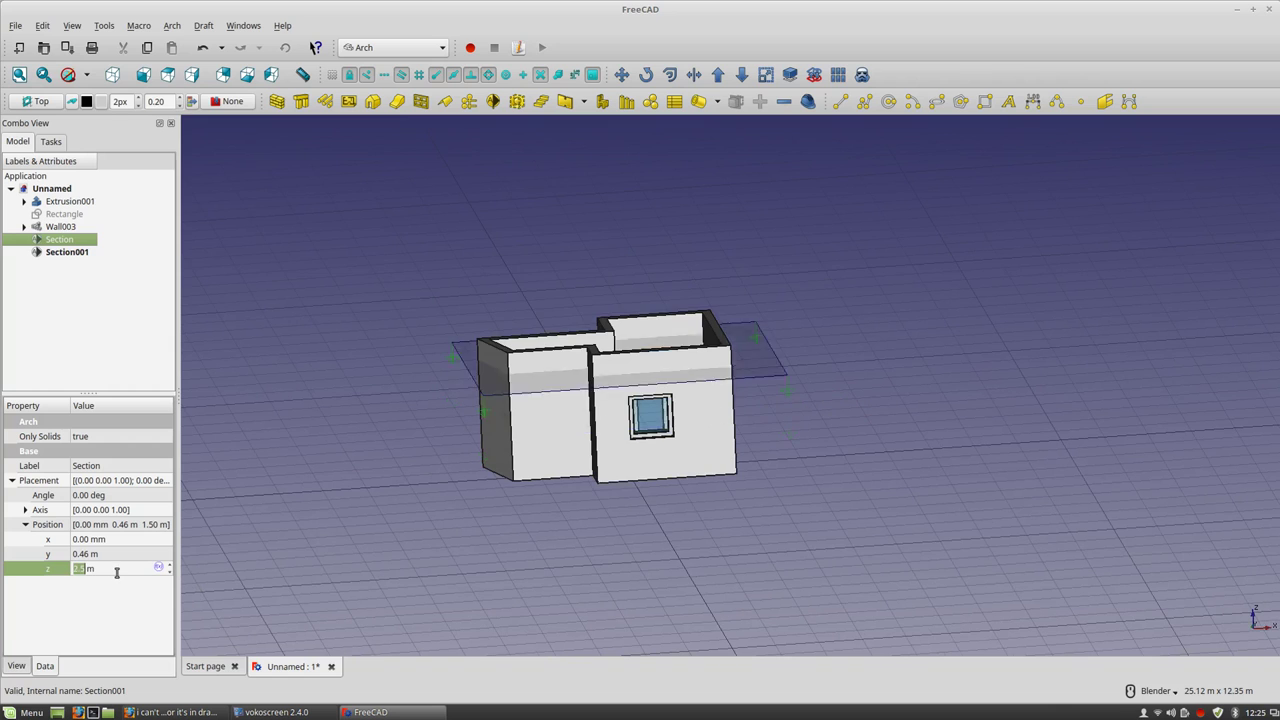
{"action": "left_click", "coordinate": [494, 566]}
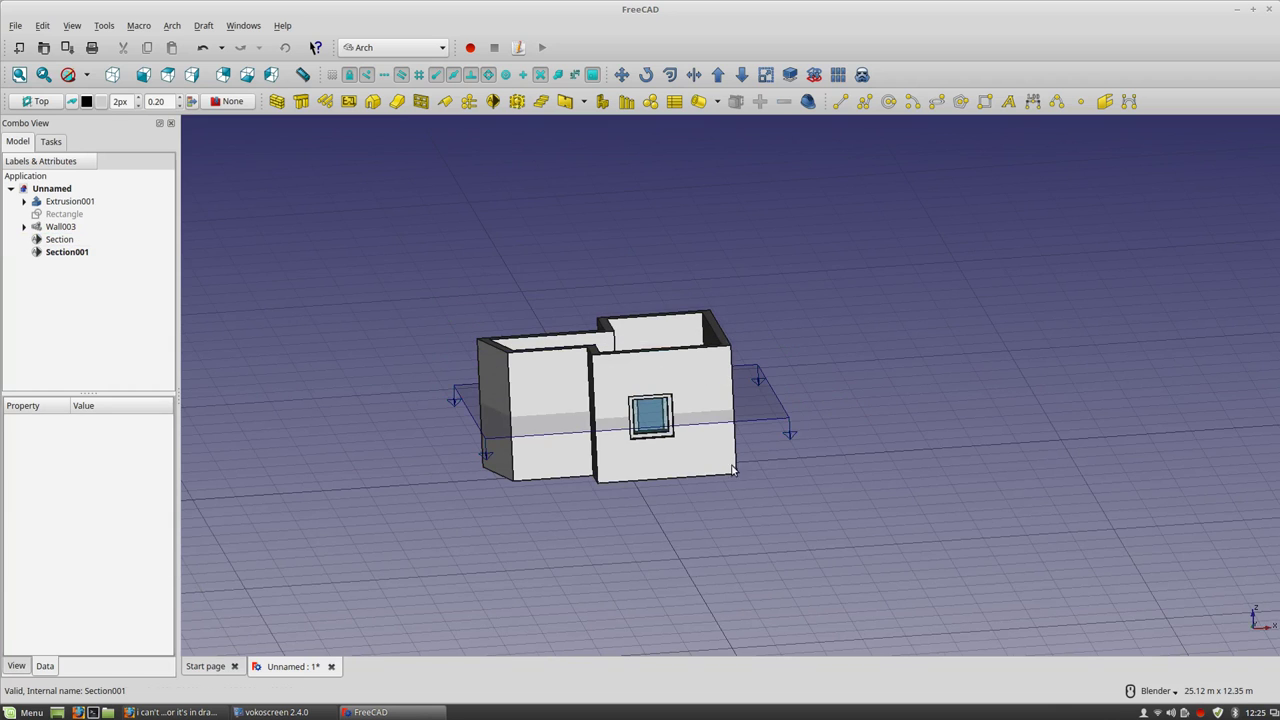
{"action": "left_click", "coordinate": [615, 345]}
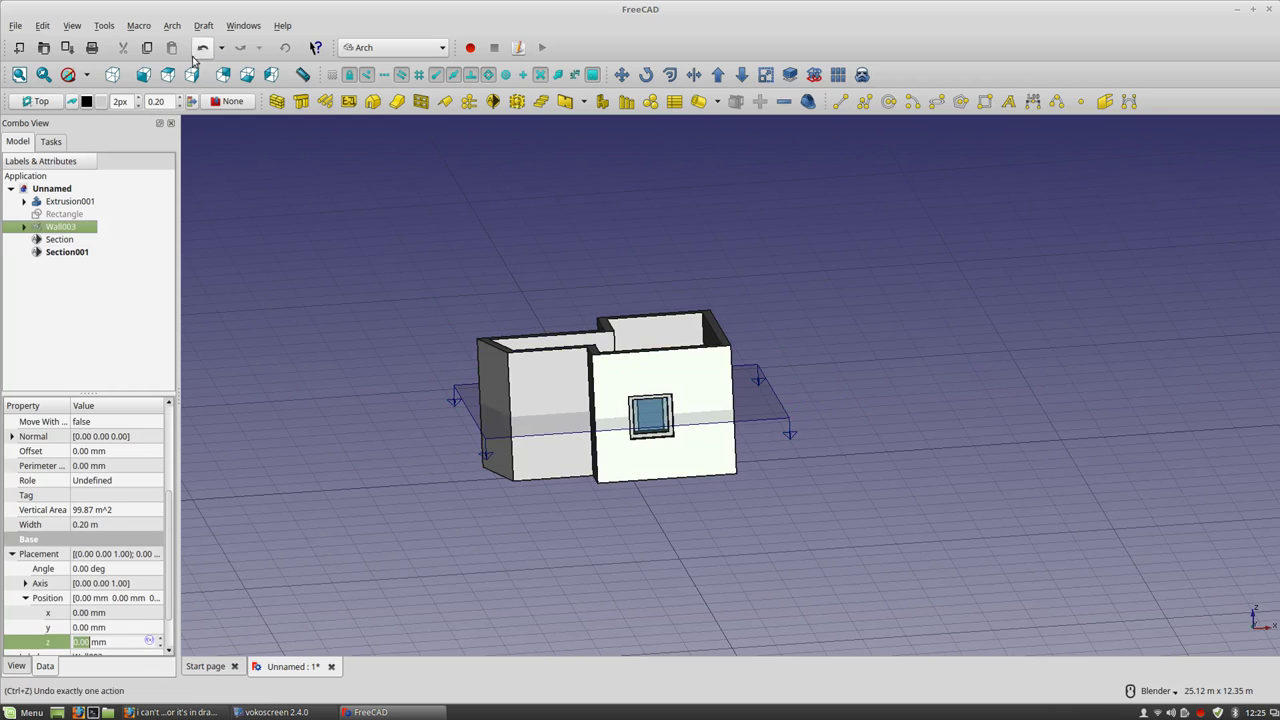
{"action": "left_click", "coordinate": [143, 75]}
{"action": "left_click", "coordinate": [621, 76]}
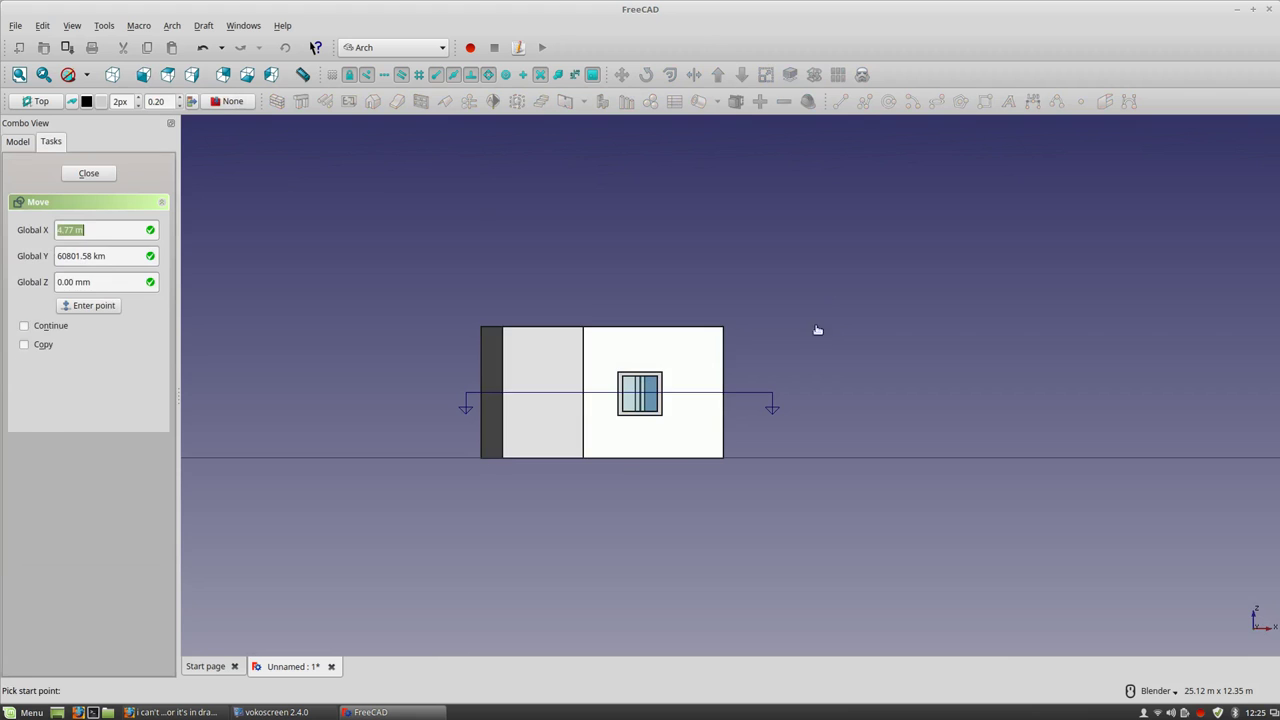
{"action": "left_click", "coordinate": [818, 335]}
{"action": "key", "text": "Escape"}
Try to move the horizontal section plane in the front view with the working plane still on XY.
{"action": "left_click", "coordinate": [750, 393]}
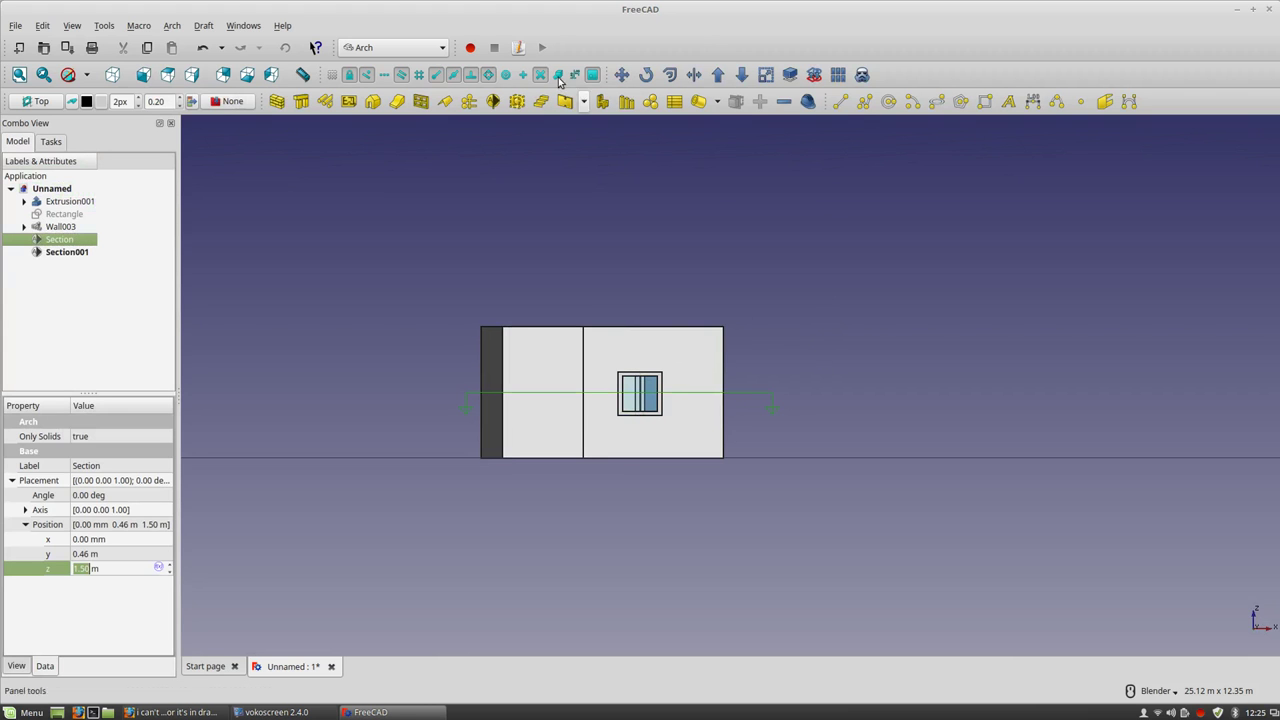
{"action": "left_click", "coordinate": [621, 75]}
{"action": "left_click", "coordinate": [851, 322]}
{"action": "key", "text": "Escape"}
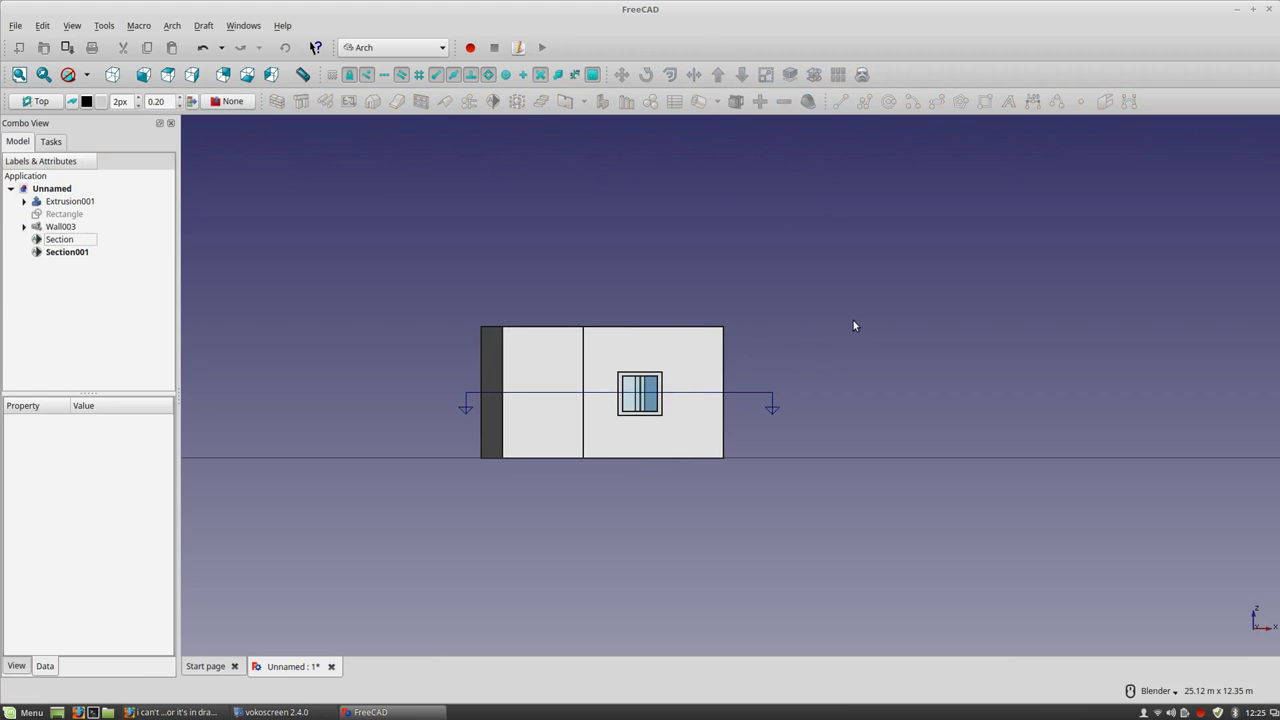
{"action": "scroll", "coordinate": [744, 396], "scroll_direction": "up", "scroll_amount": 2}
{"action": "middle_click_drag", "start_coordinate": [753, 378], "coordinate": [841, 358], "text": "shift"}
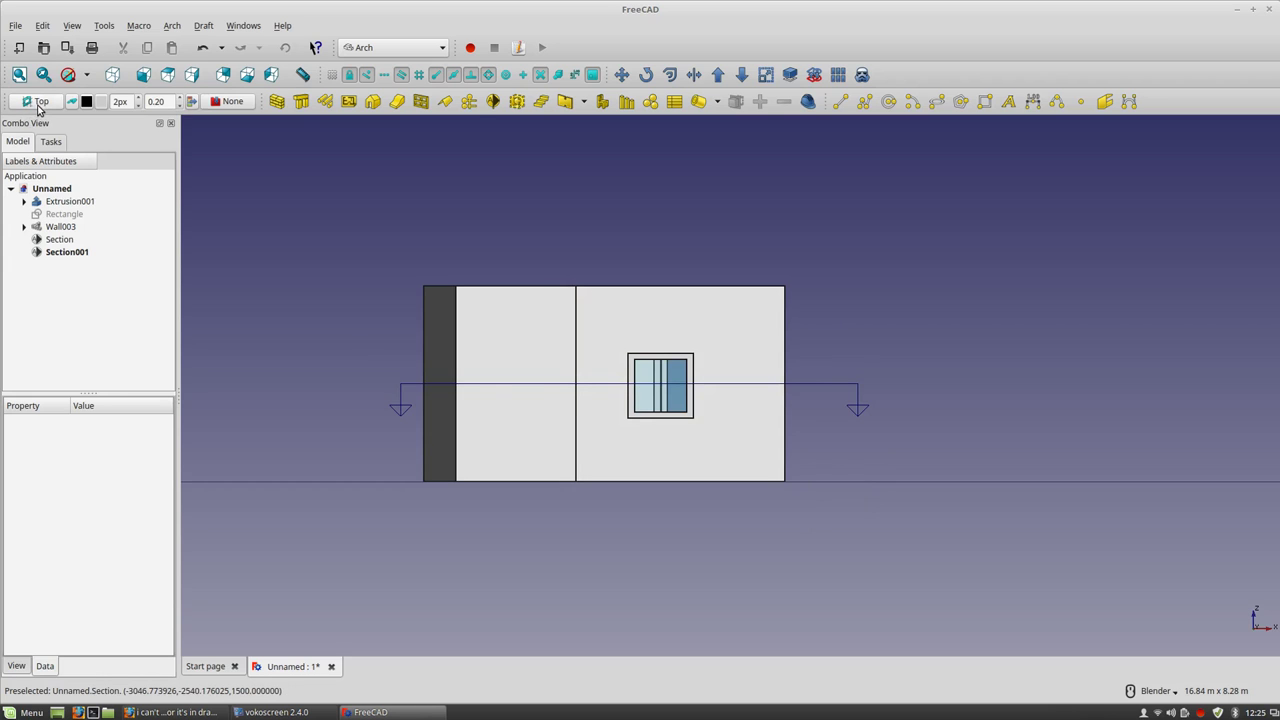
{"action": "left_click", "coordinate": [835, 385]}
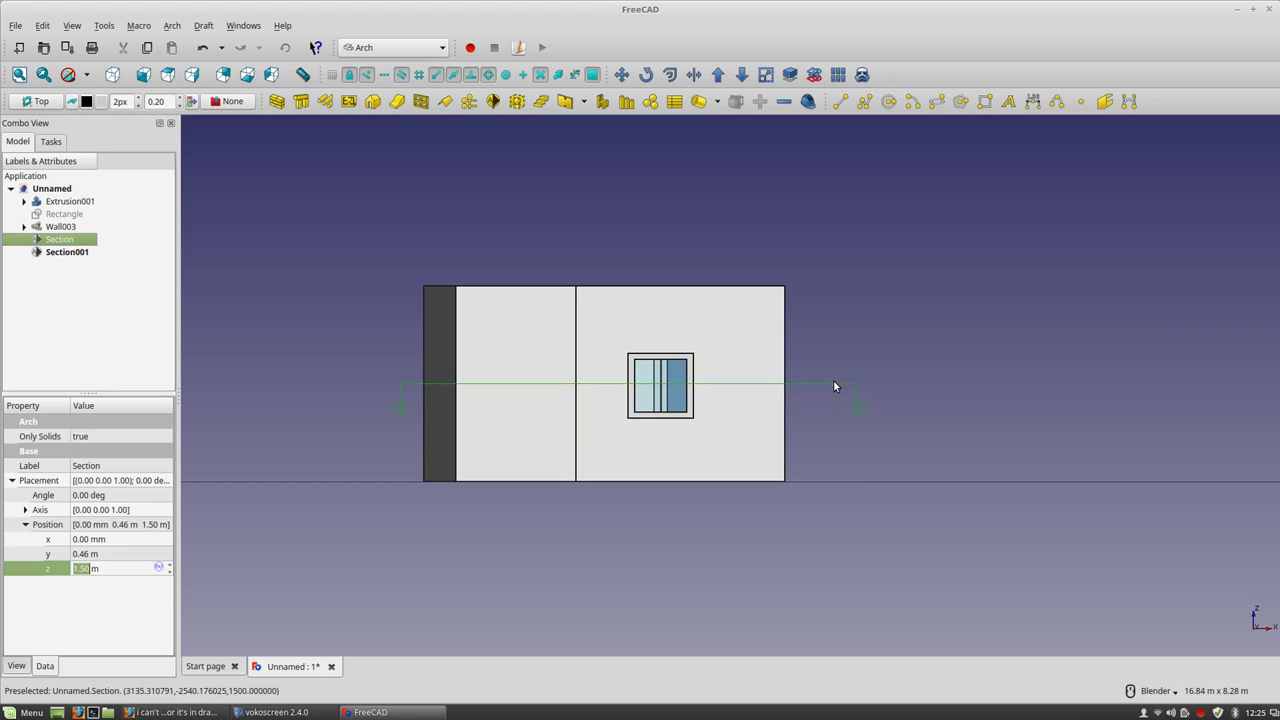
{"action": "left_click", "coordinate": [621, 75]}
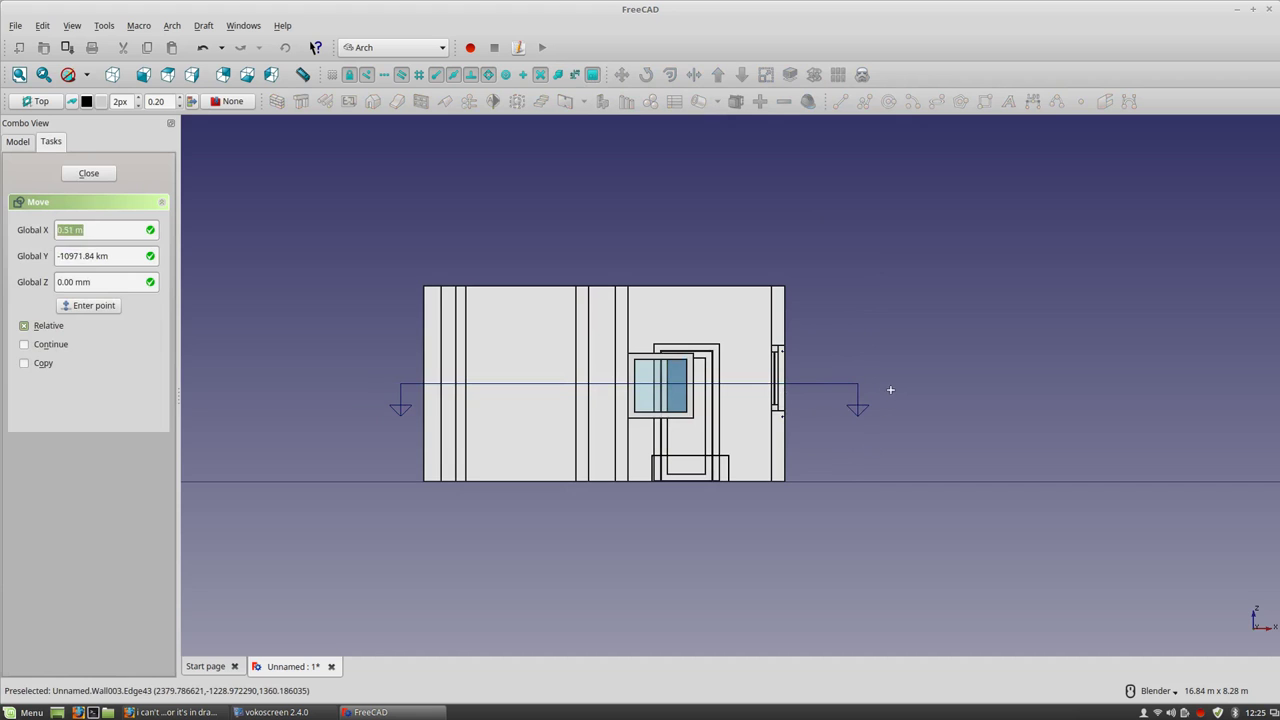
{"action": "key", "text": "Escape"}
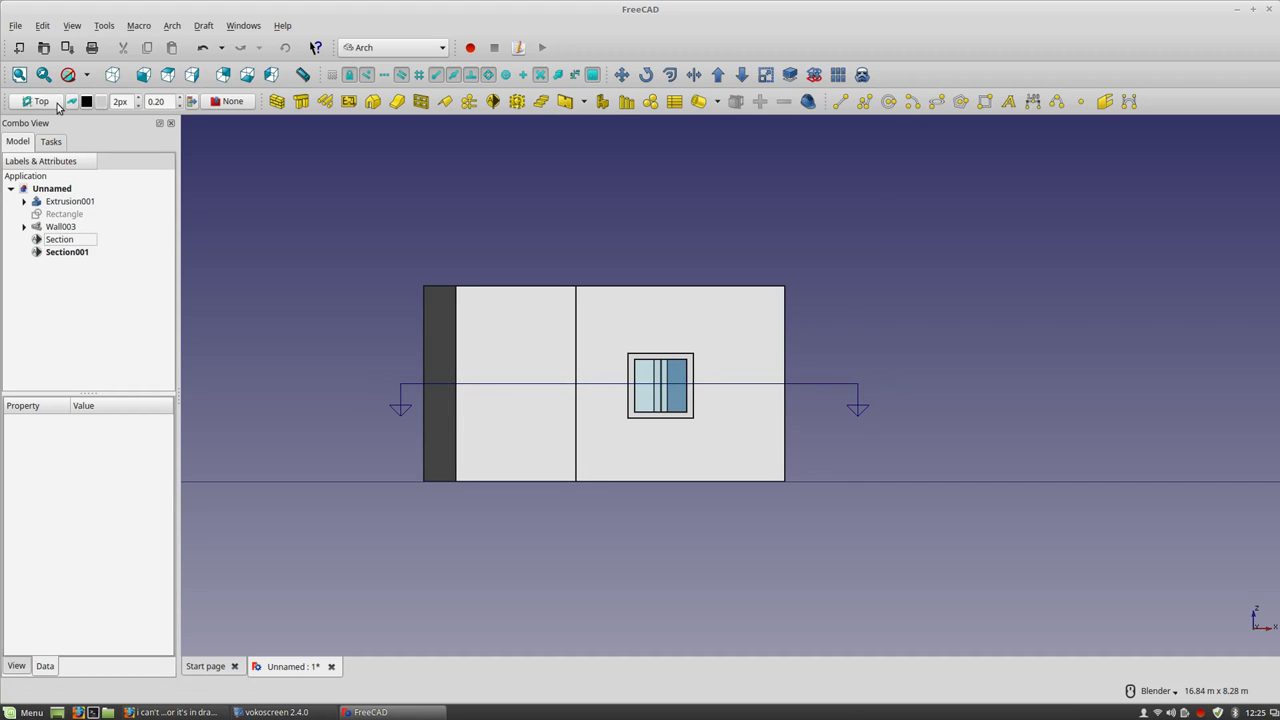
Set the working plane to Auto and try to move the horizontal section plane along the local Y axis.
{"action": "left_click", "coordinate": [38, 101]}
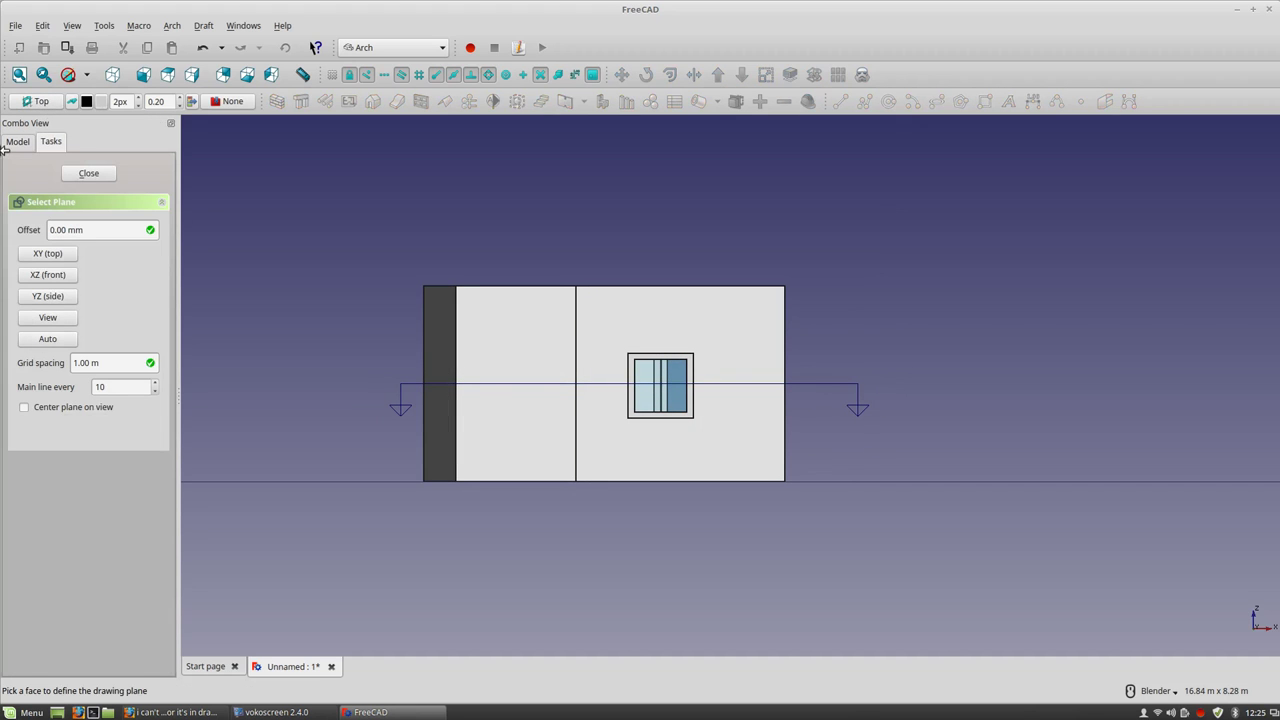
{"action": "left_click", "coordinate": [47, 338]}
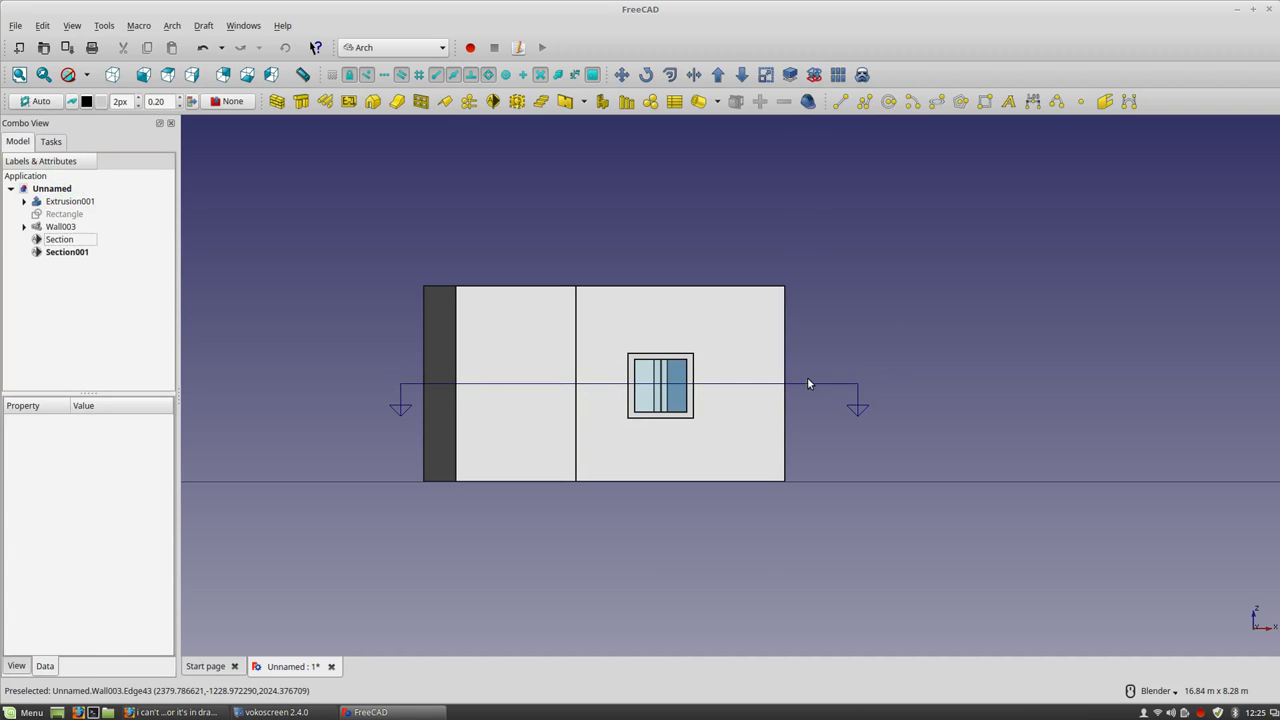
{"action": "left_click", "coordinate": [810, 385]}
{"action": "left_click", "coordinate": [621, 75]}
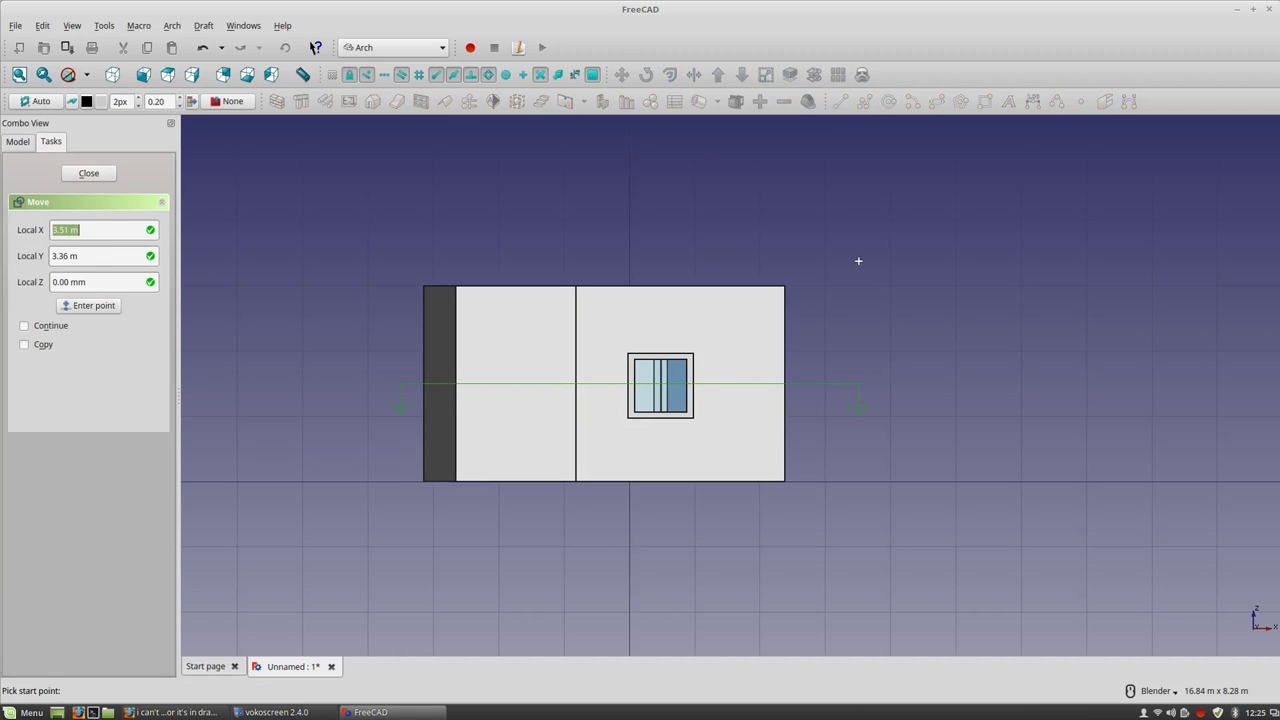
{"action": "key", "text": "y"}
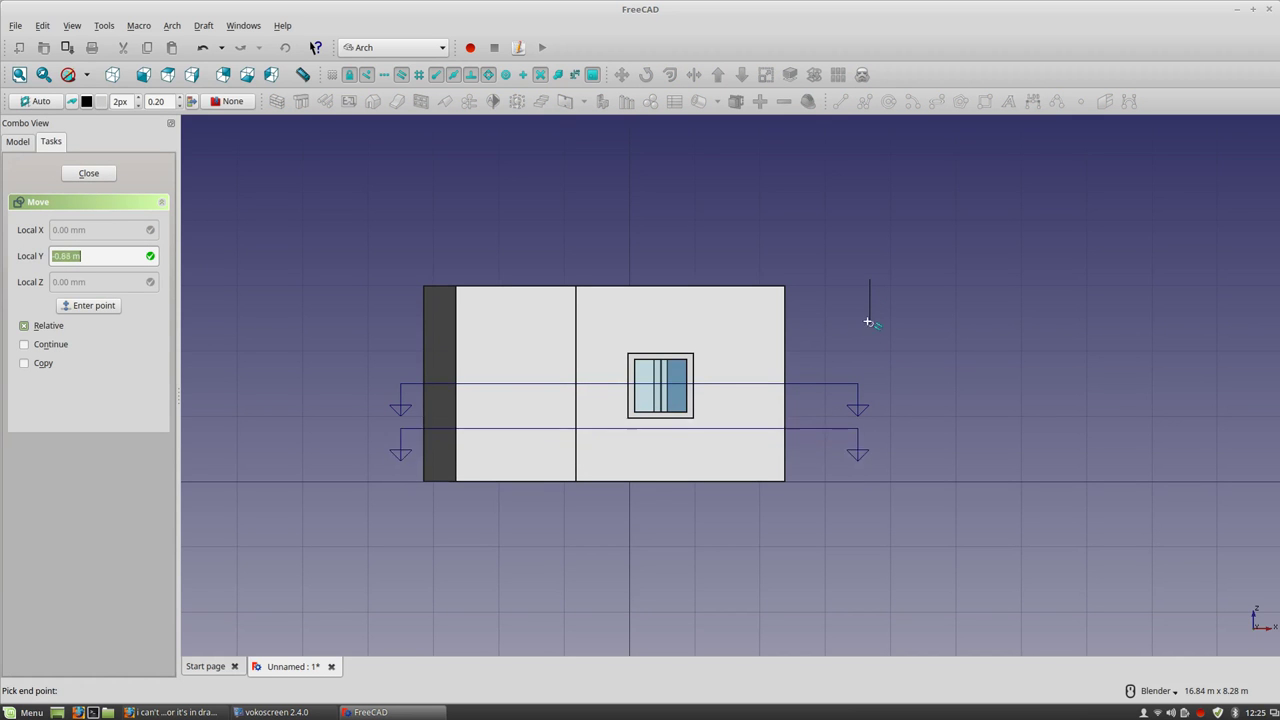
{"action": "key", "text": "Escape"}
Reset the working plane to XY (top).
{"action": "middle_click_drag", "start_coordinate": [877, 372], "coordinate": [448, 249]}
{"action": "left_click", "coordinate": [34, 101]}
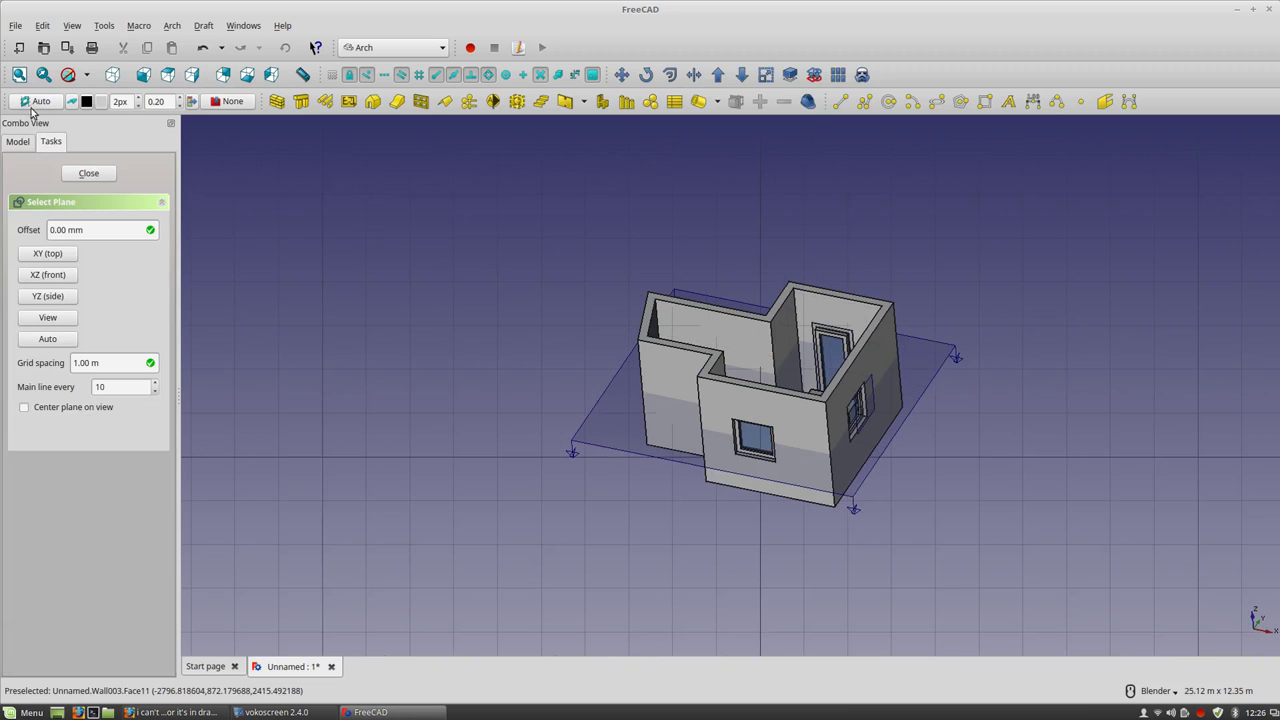
{"action": "left_click", "coordinate": [40, 255]}
Rename the horizontal section plane as Horizontal Plan.
{"action": "middle_click_drag", "start_coordinate": [857, 430], "coordinate": [891, 429]}
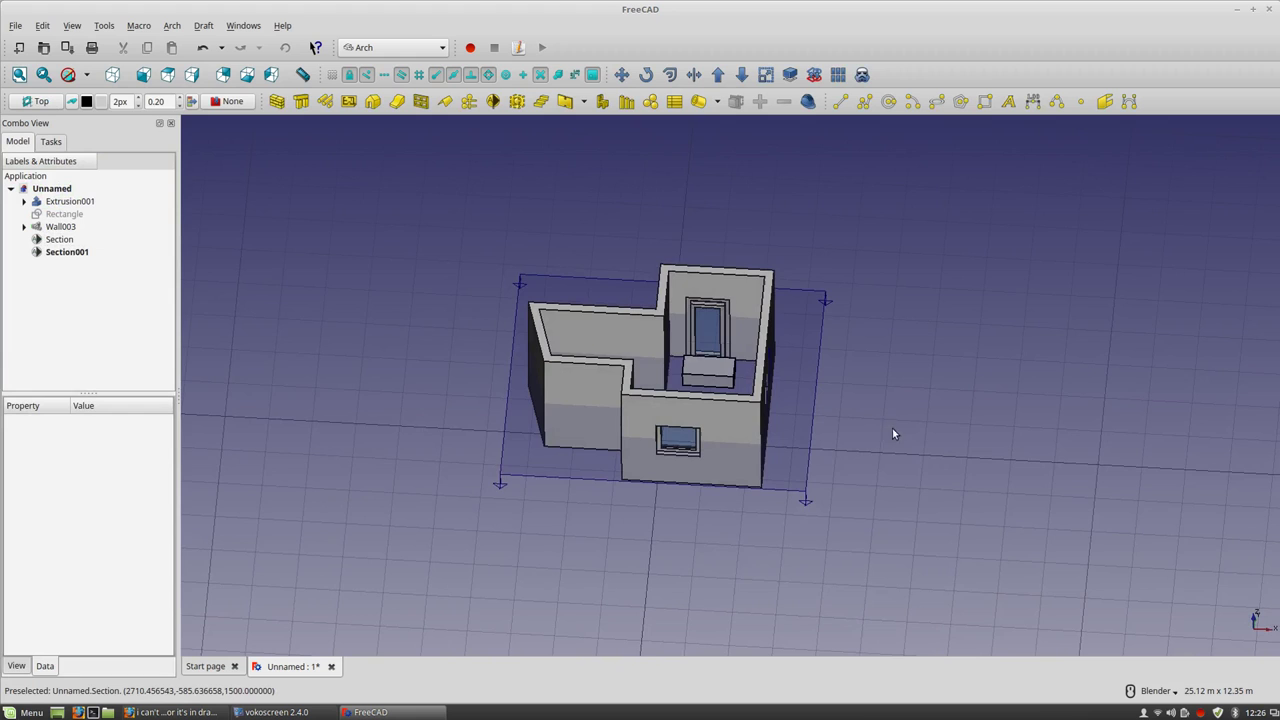
{"action": "scroll", "coordinate": [875, 441], "scroll_direction": "up", "scroll_amount": 3}
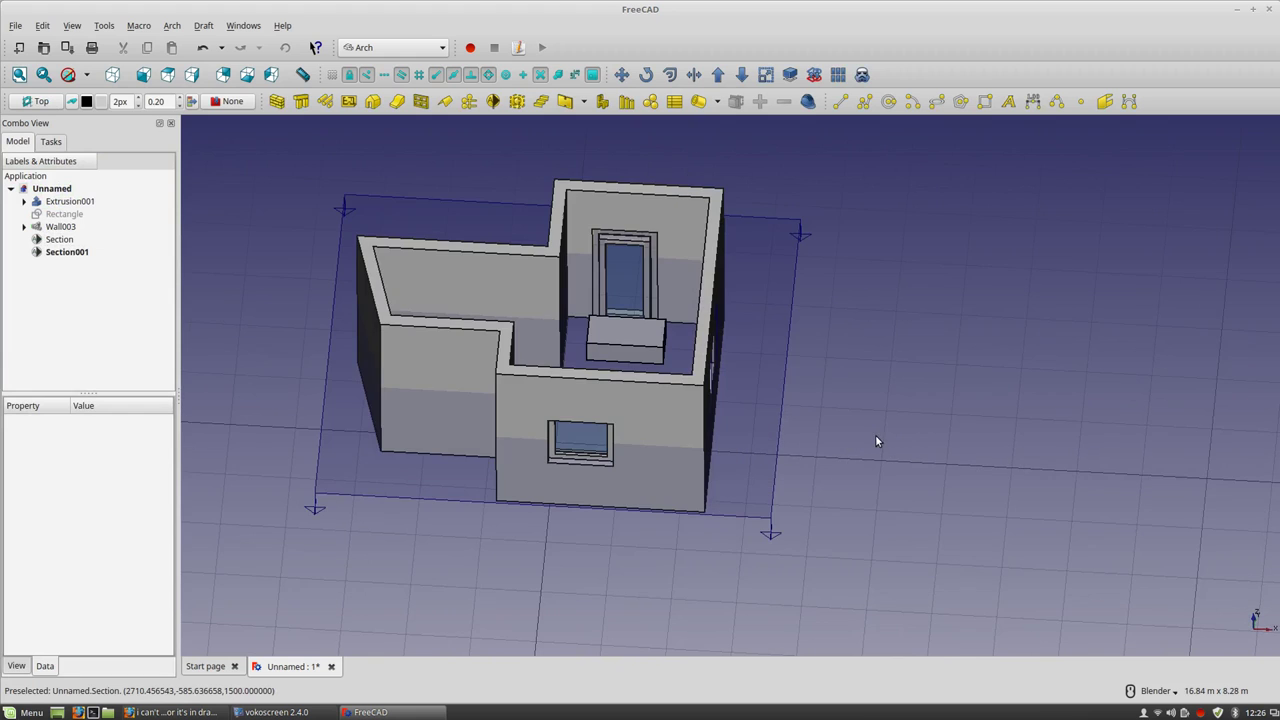
{"action": "right_click", "coordinate": [60, 240]}
{"action": "left_click", "coordinate": [111, 462]}
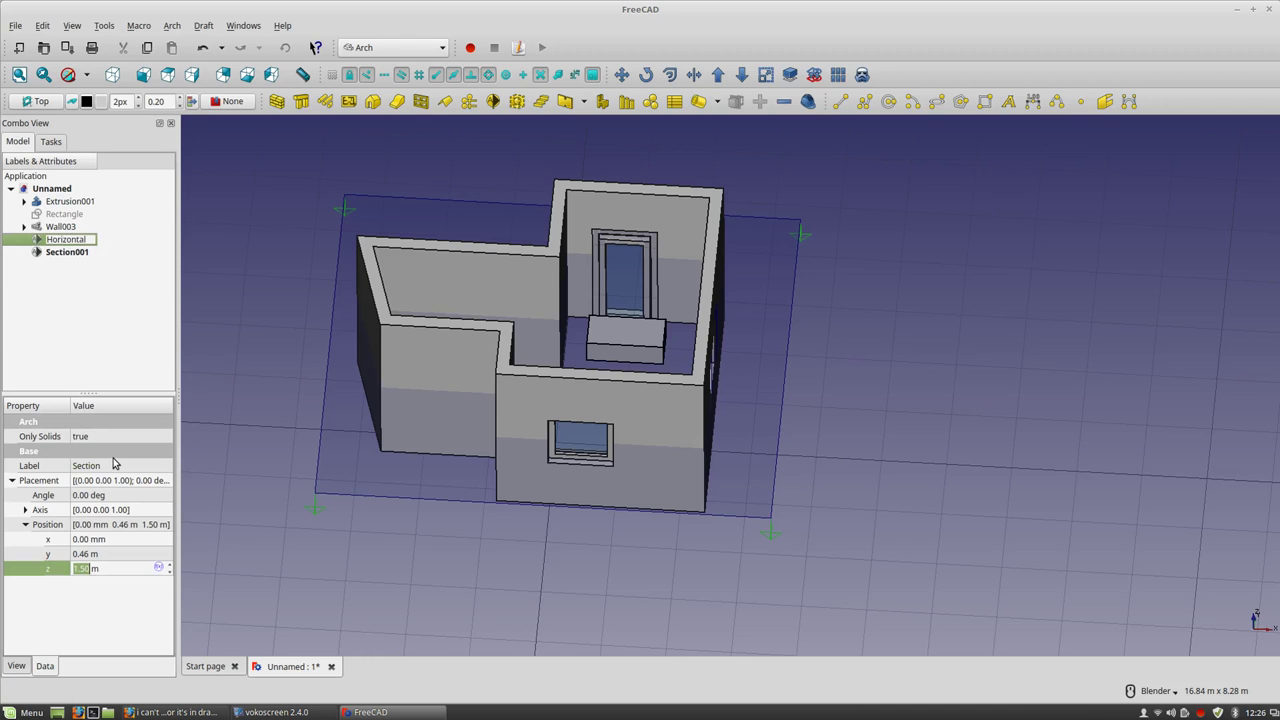
{"action": "type", "text": "Horizontal Plan"}
{"action": "key", "text": "Return"}
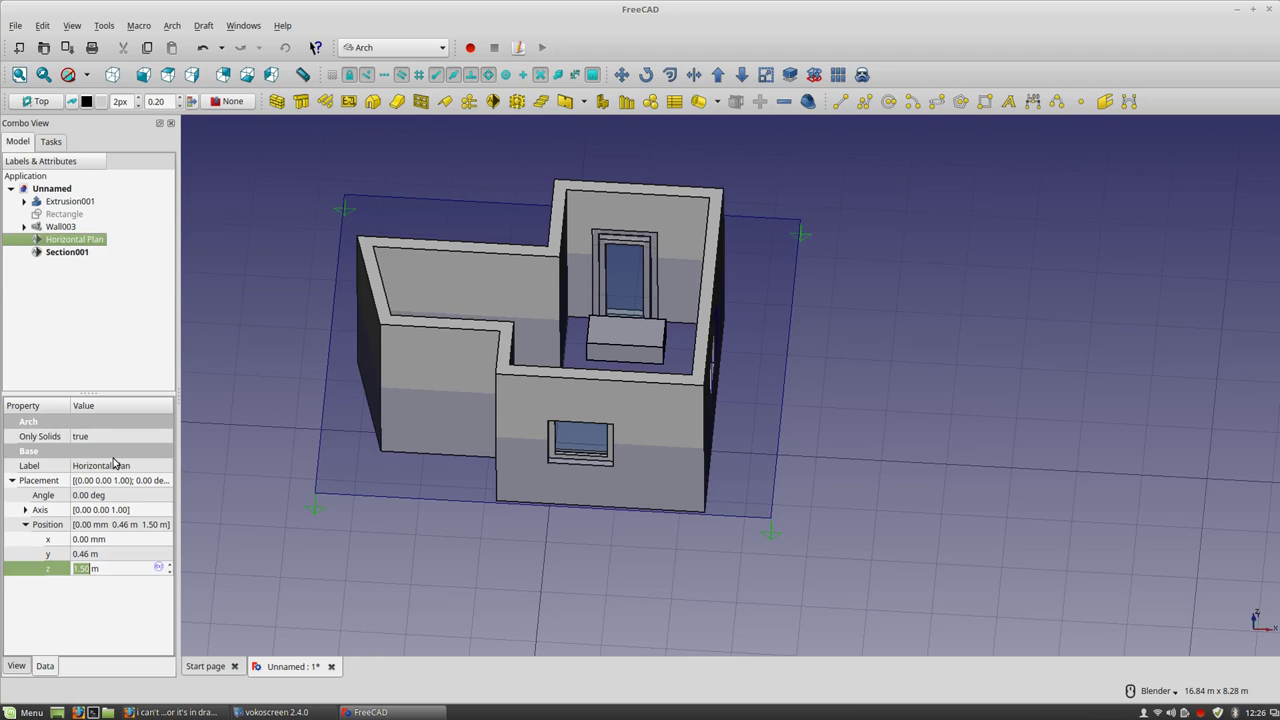
Rename the other section plane, Section001, as Vertical Section.
{"action": "right_click", "coordinate": [78, 252]}
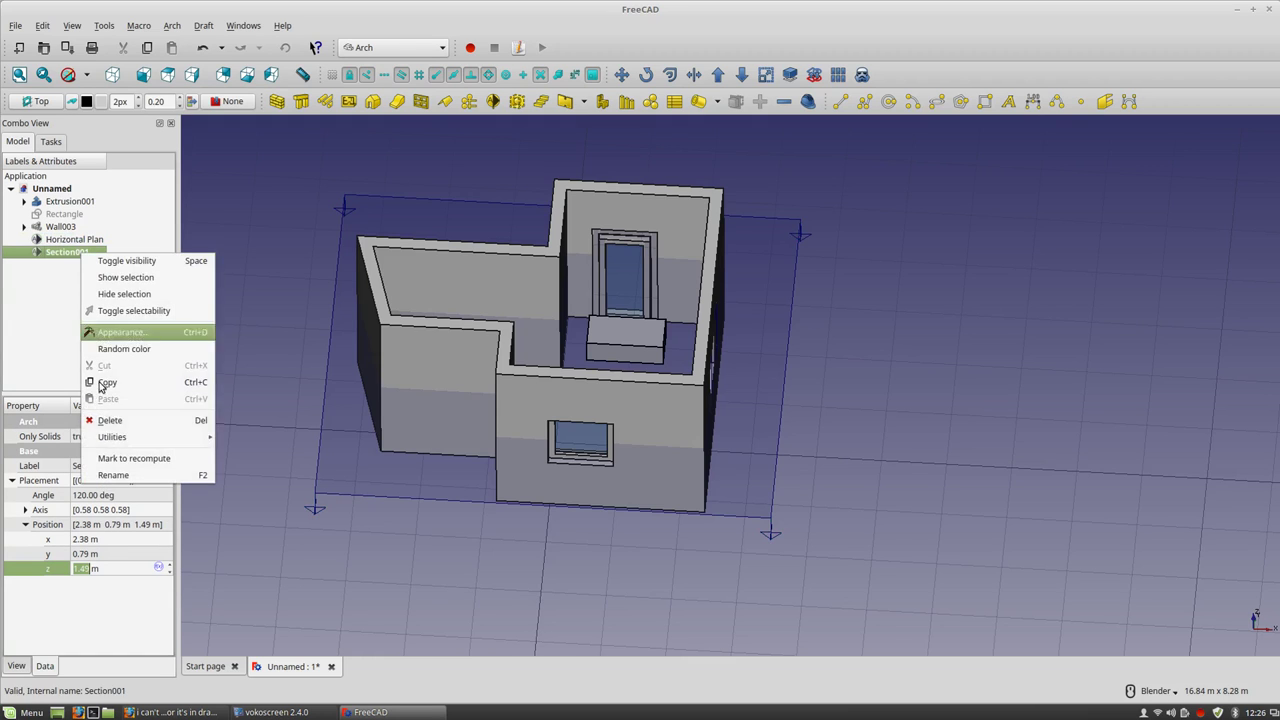
{"action": "left_click", "coordinate": [115, 482]}
{"action": "type", "text": "Vertical"}
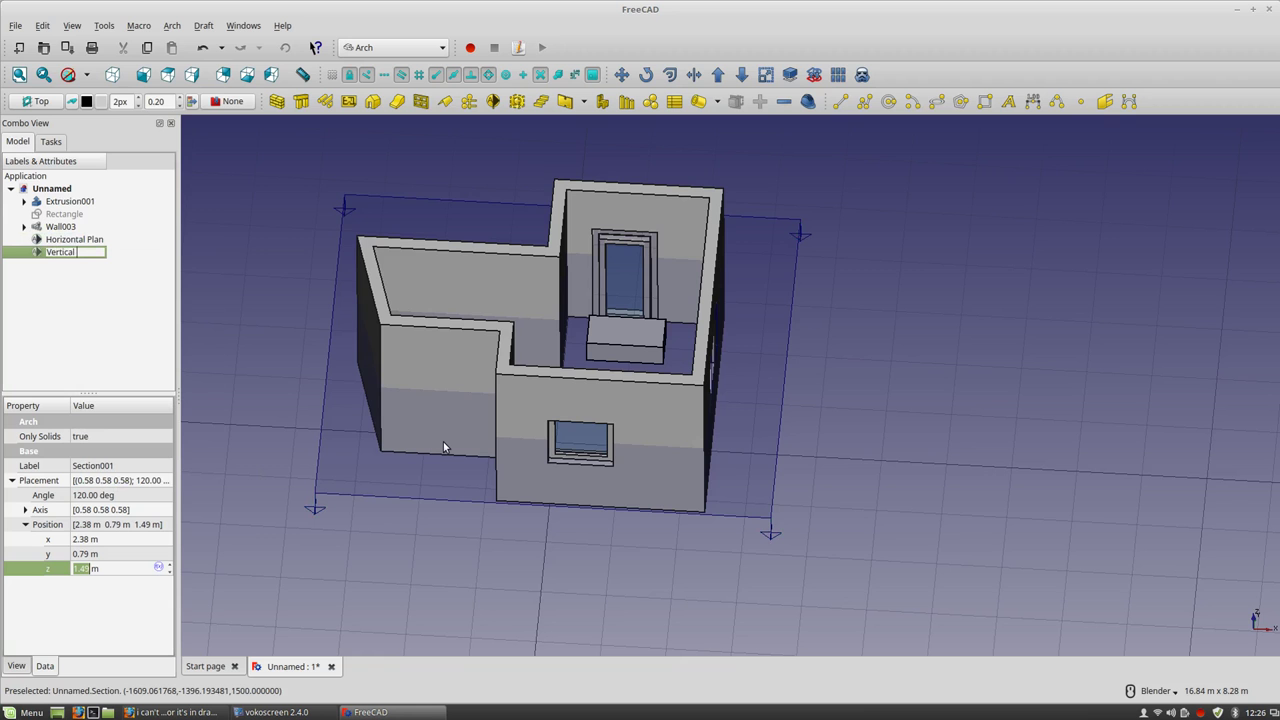
{"action": "type", "text": " Section"}
{"action": "key", "text": "Return"}
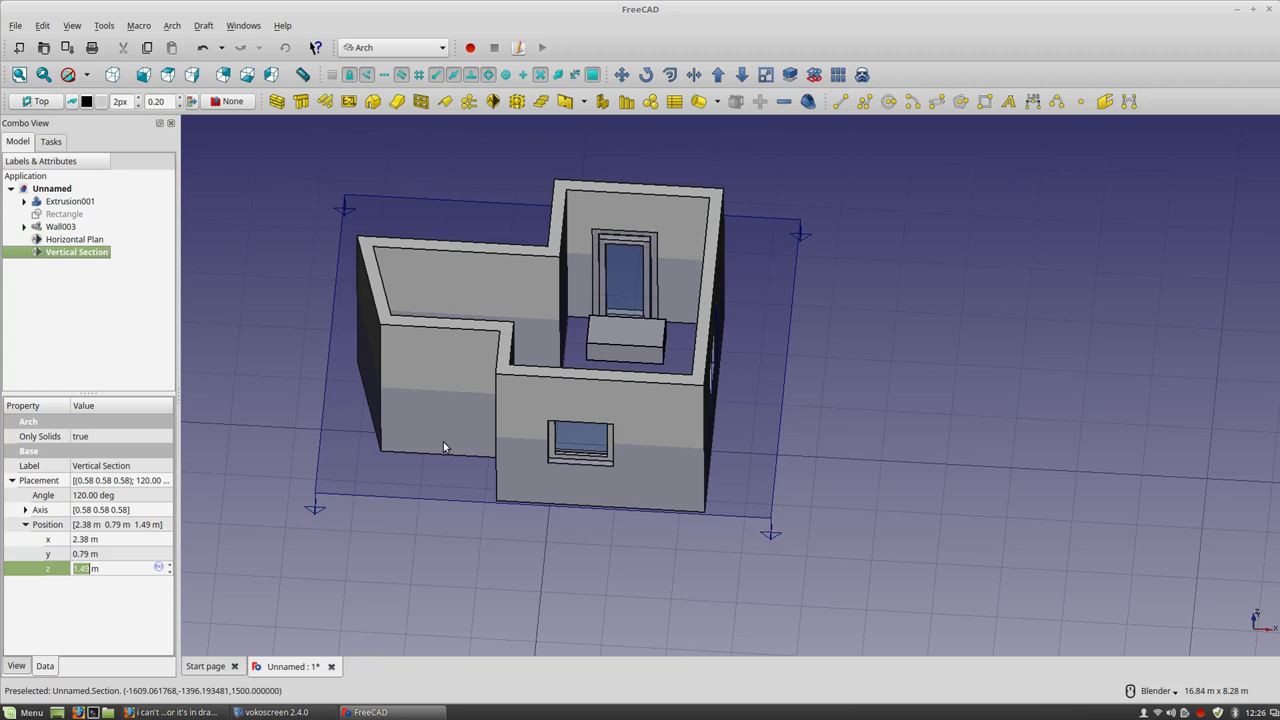
Hide the Vertical Section plane and select the Horizontal Plan section plane.
{"action": "middle_click_drag", "start_coordinate": [926, 473], "coordinate": [627, 541]}
{"action": "middle_click_drag", "start_coordinate": [703, 376], "coordinate": [715, 450]}
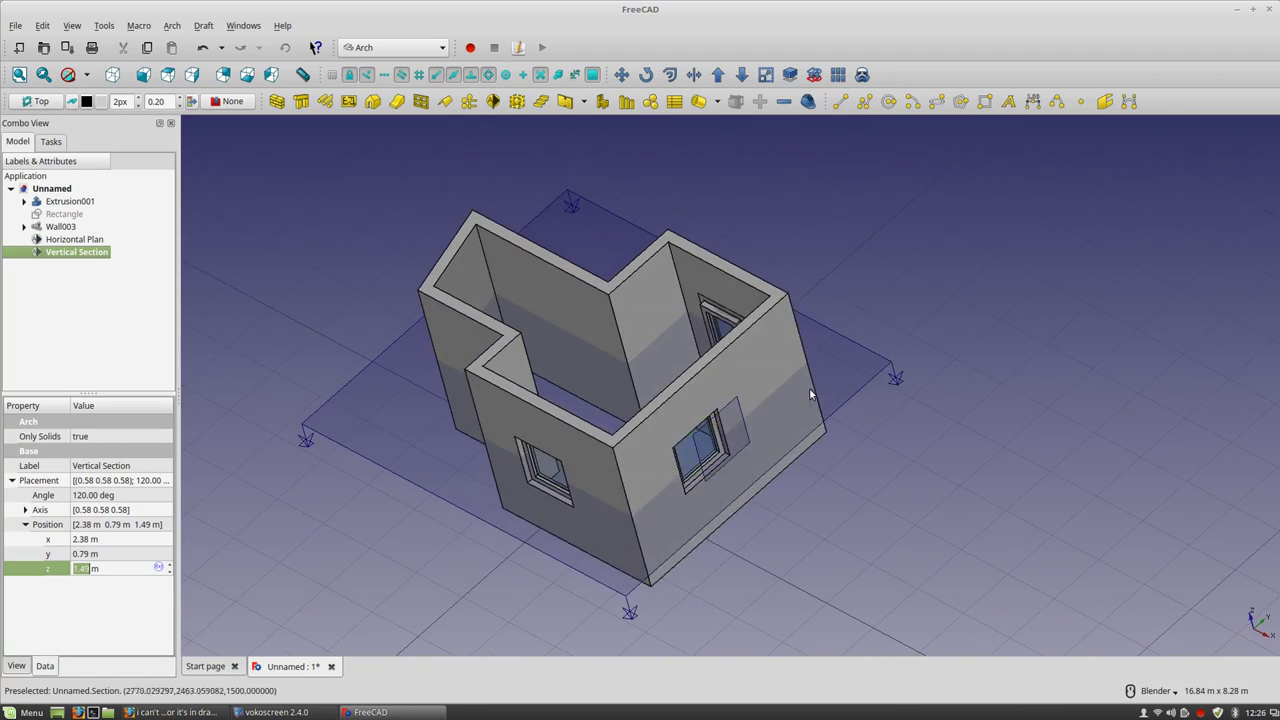
{"action": "middle_click_drag", "start_coordinate": [612, 400], "coordinate": [845, 465]}
{"action": "left_click", "coordinate": [827, 399]}
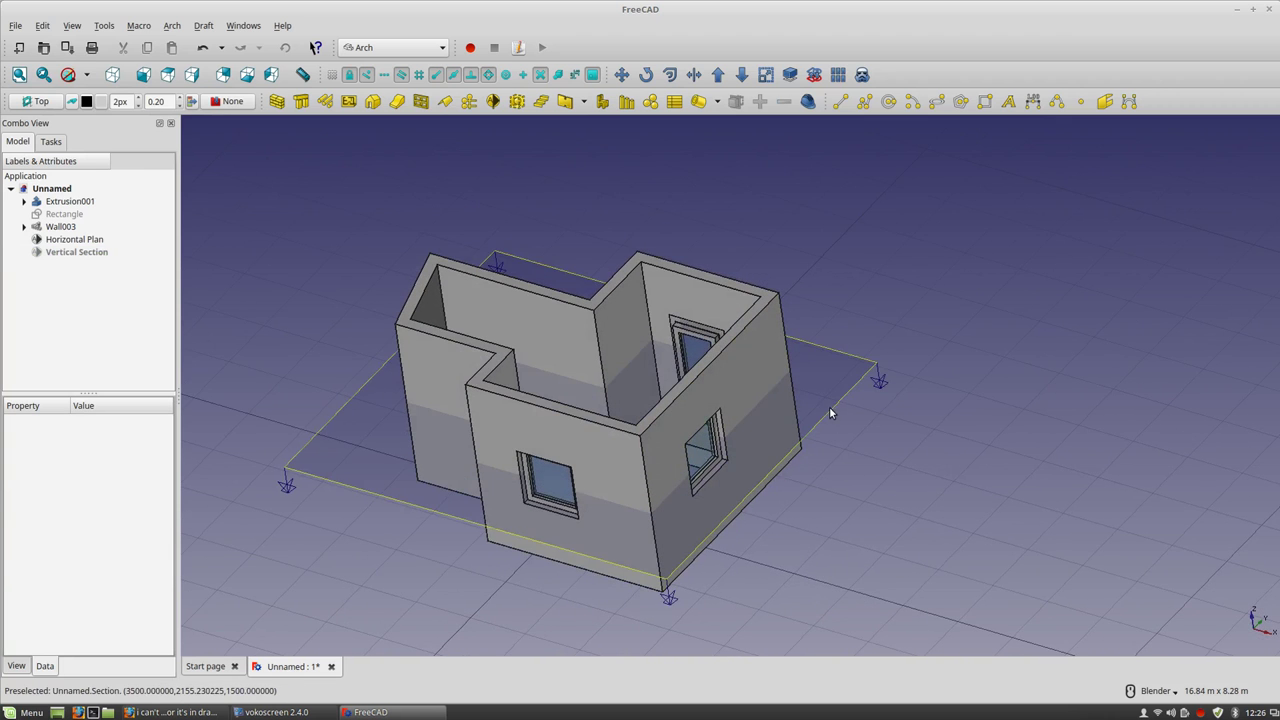
{"action": "left_click", "coordinate": [829, 406]}
{"action": "scroll", "coordinate": [829, 410], "scroll_direction": "down", "scroll_amount": 3}
{"action": "middle_click_drag", "start_coordinate": [829, 417], "coordinate": [874, 449]}
{"action": "middle_click_drag", "start_coordinate": [987, 477], "coordinate": [670, 507]}
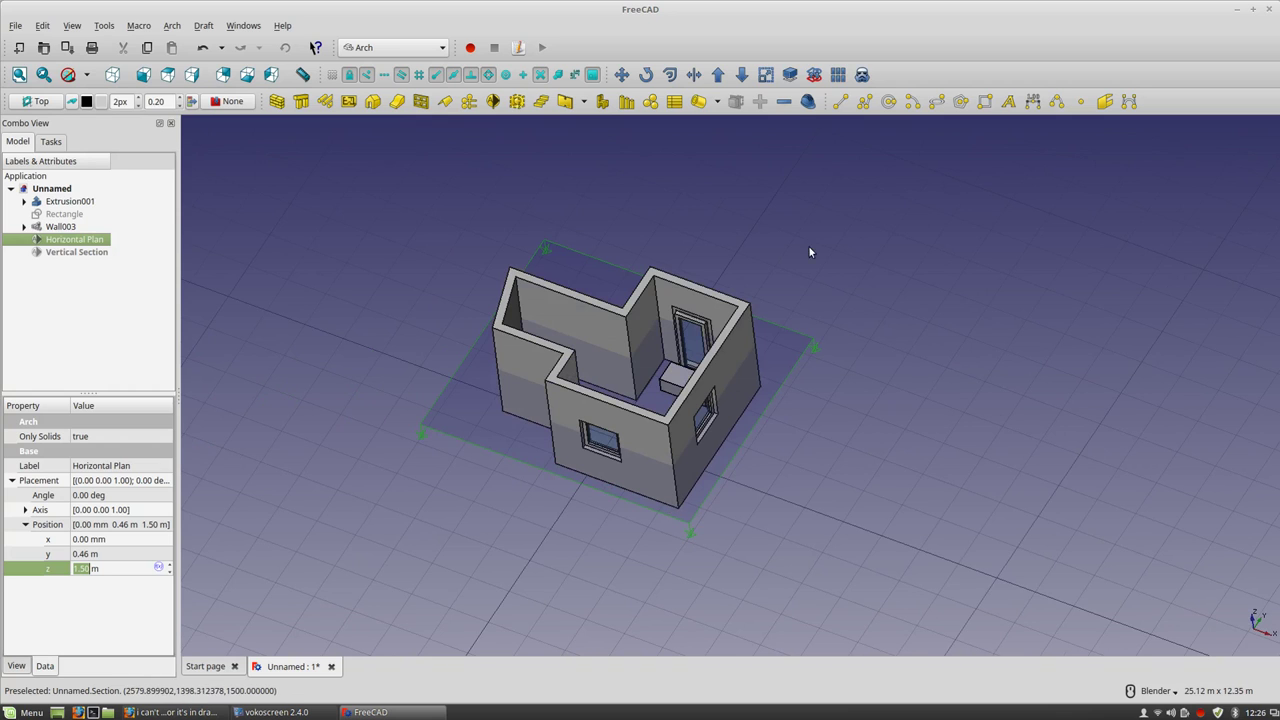
Create a 2D shape view from the Horizontal Plan section plane and select it in the model tree.
{"action": "left_click", "coordinate": [790, 76]}
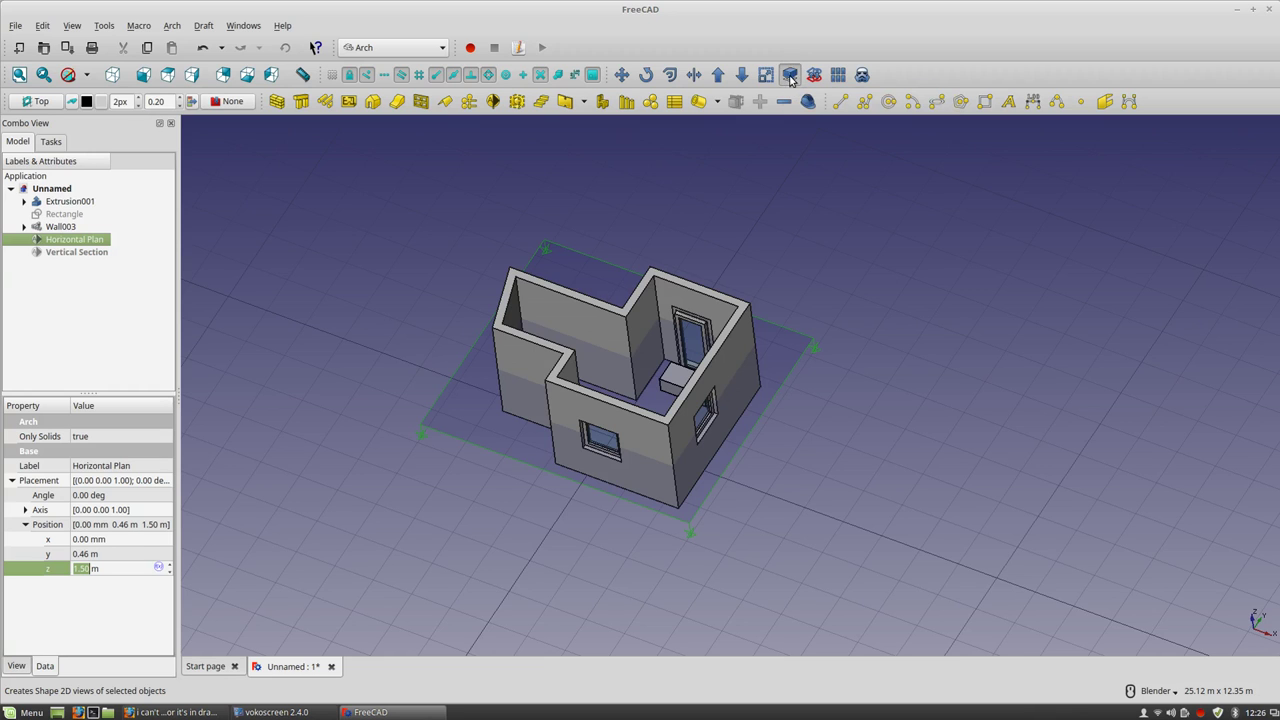
{"action": "left_click", "coordinate": [70, 252]}
{"action": "left_click", "coordinate": [66, 278]}
{"action": "left_click", "coordinate": [71, 266]}
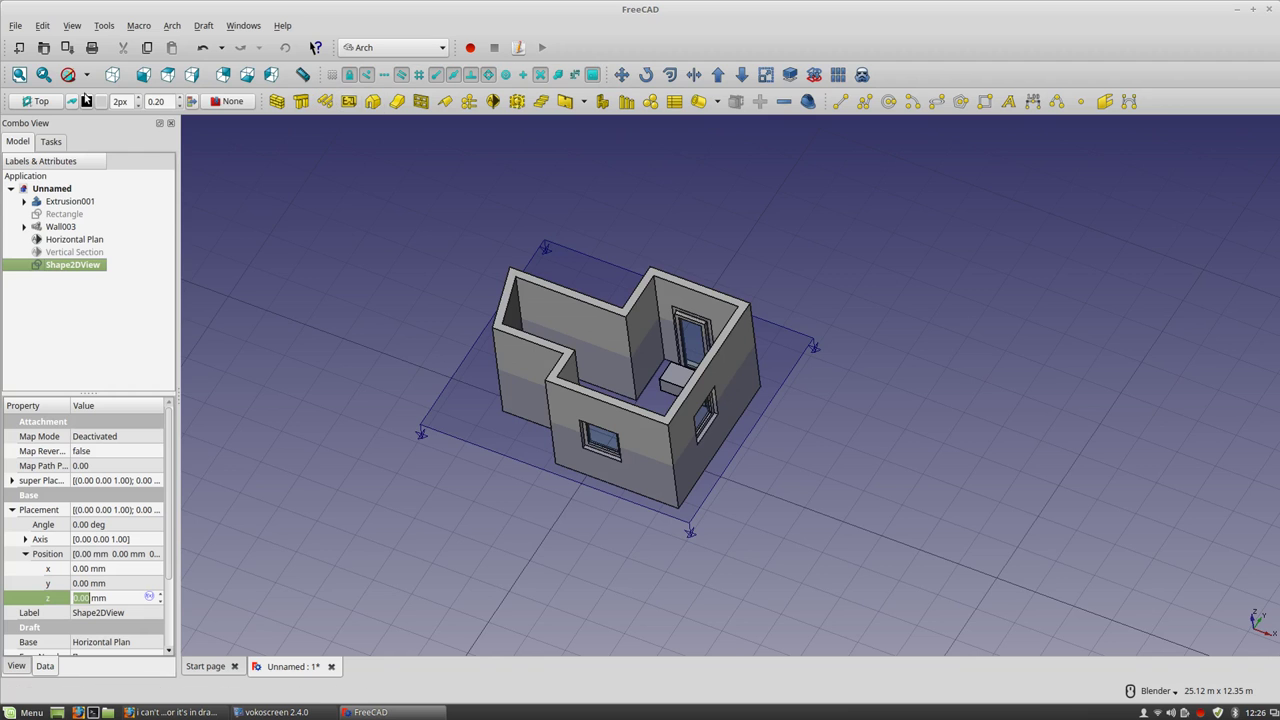
Try to move the 2D shape view about 11.71 m along X, beside the building in top view.
{"action": "left_click", "coordinate": [168, 75]}
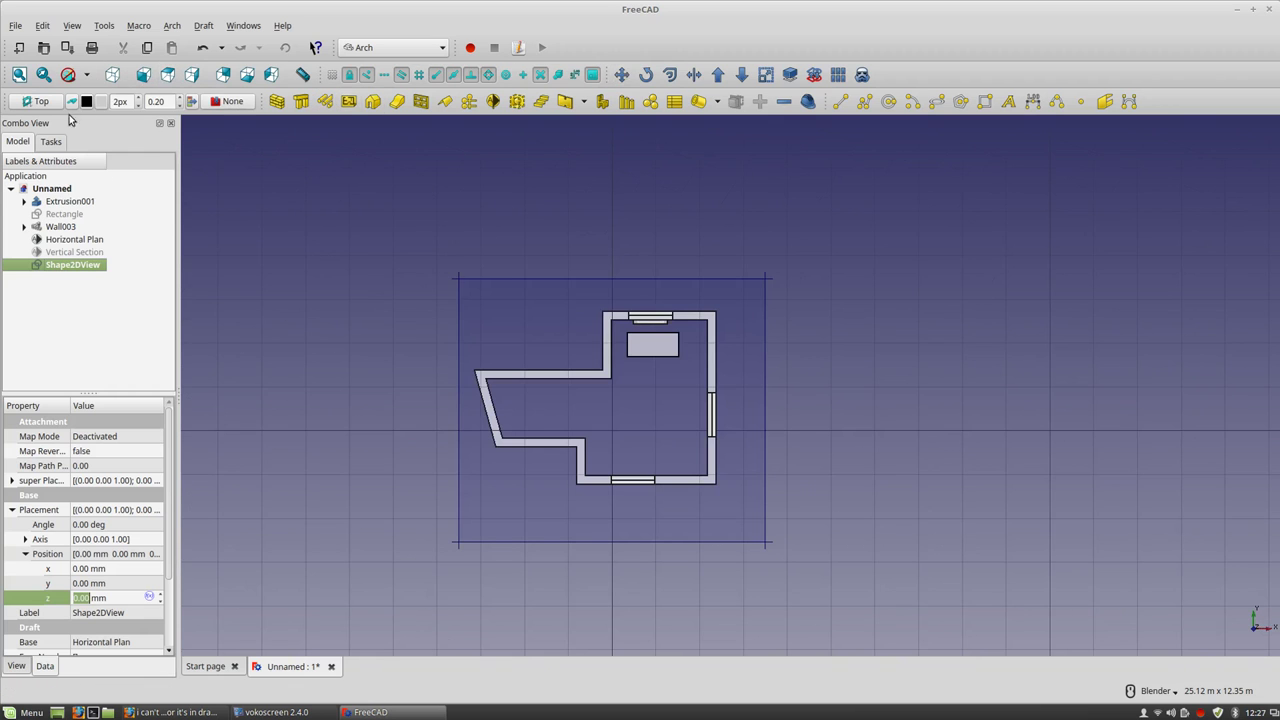
{"action": "left_click", "coordinate": [621, 74]}
{"action": "left_click", "coordinate": [450, 214]}
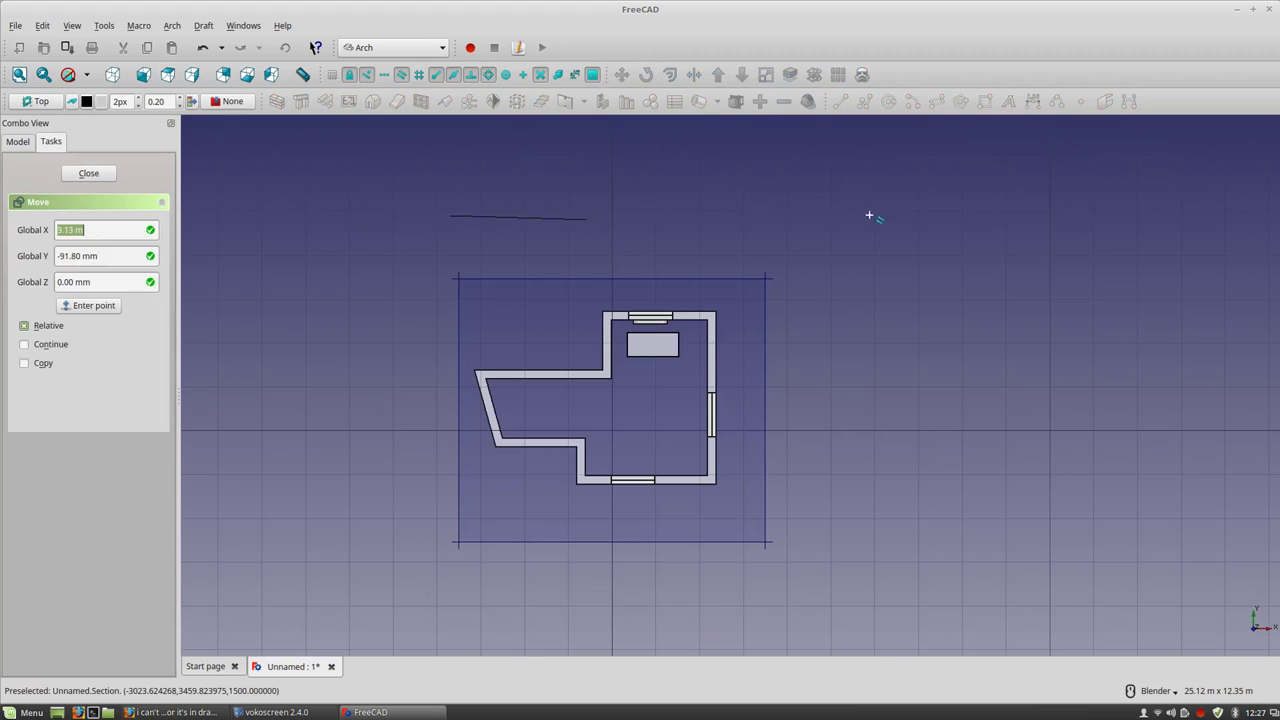
{"action": "left_click", "coordinate": [960, 210]}
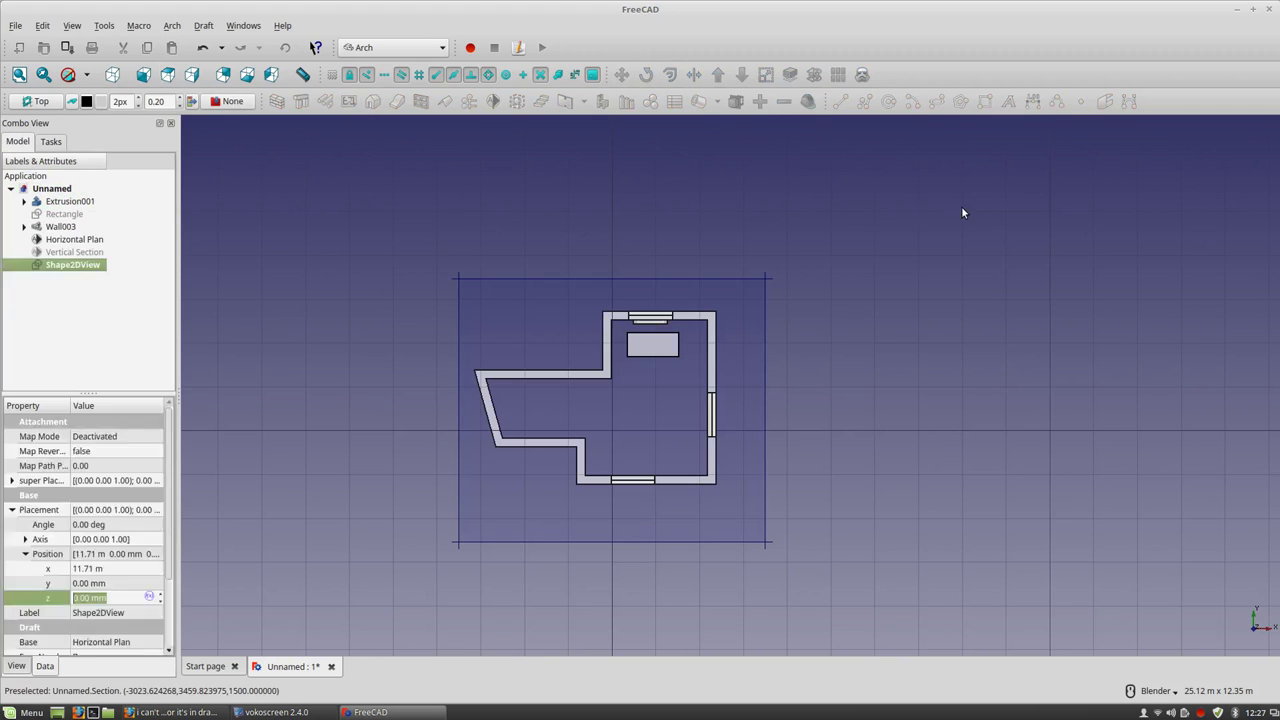
Delete the 2D shape view made from the Horizontal Plan section plane.
{"action": "left_click", "coordinate": [95, 268]}
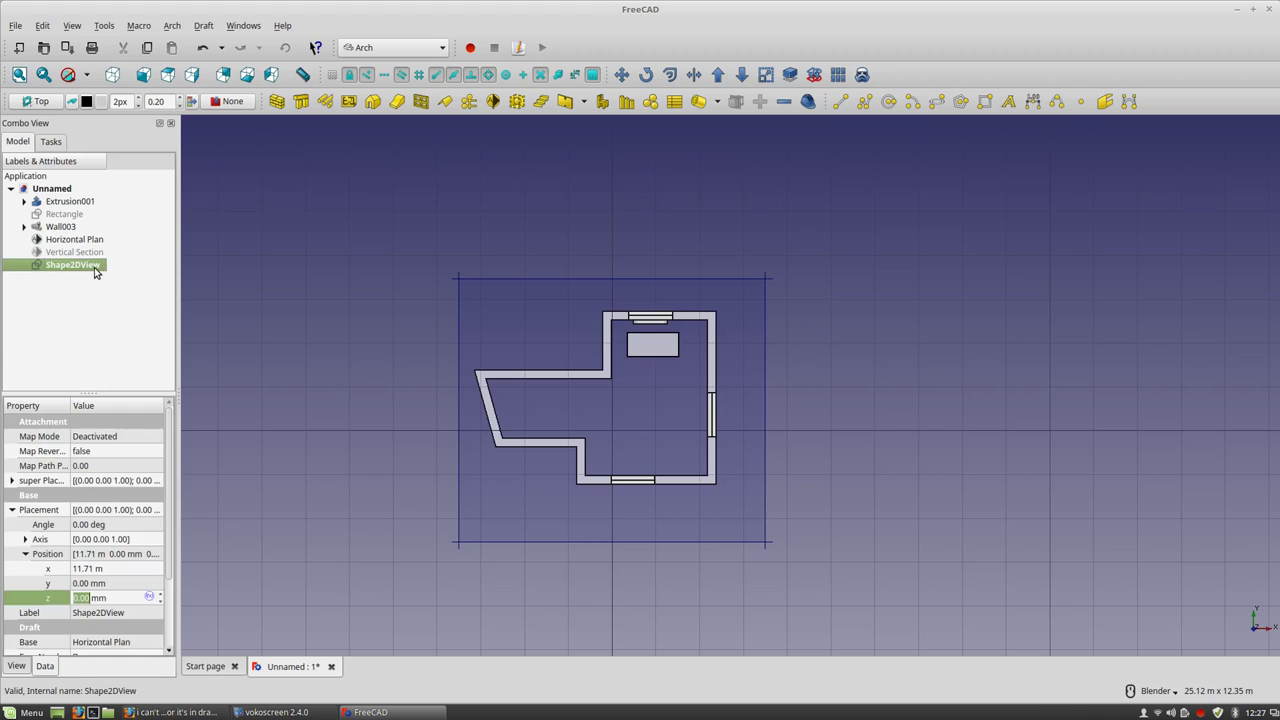
{"action": "right_click", "coordinate": [94, 267]}
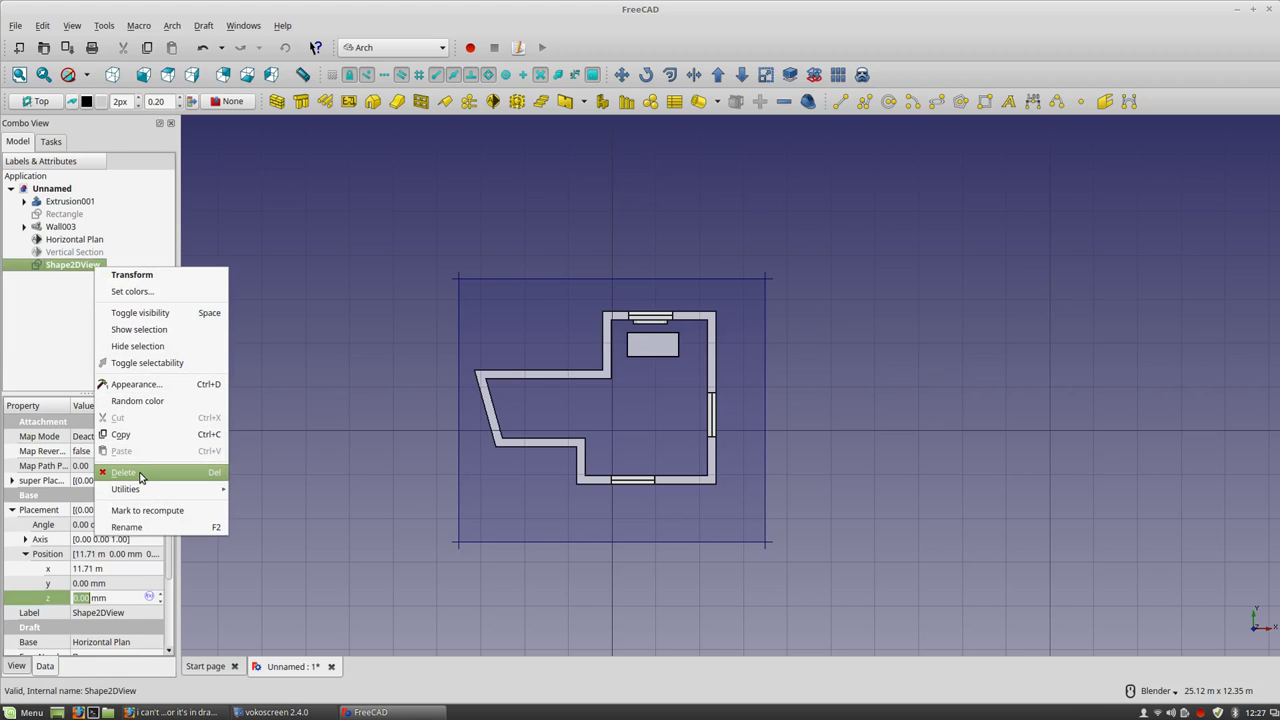
{"action": "key", "text": "0"}
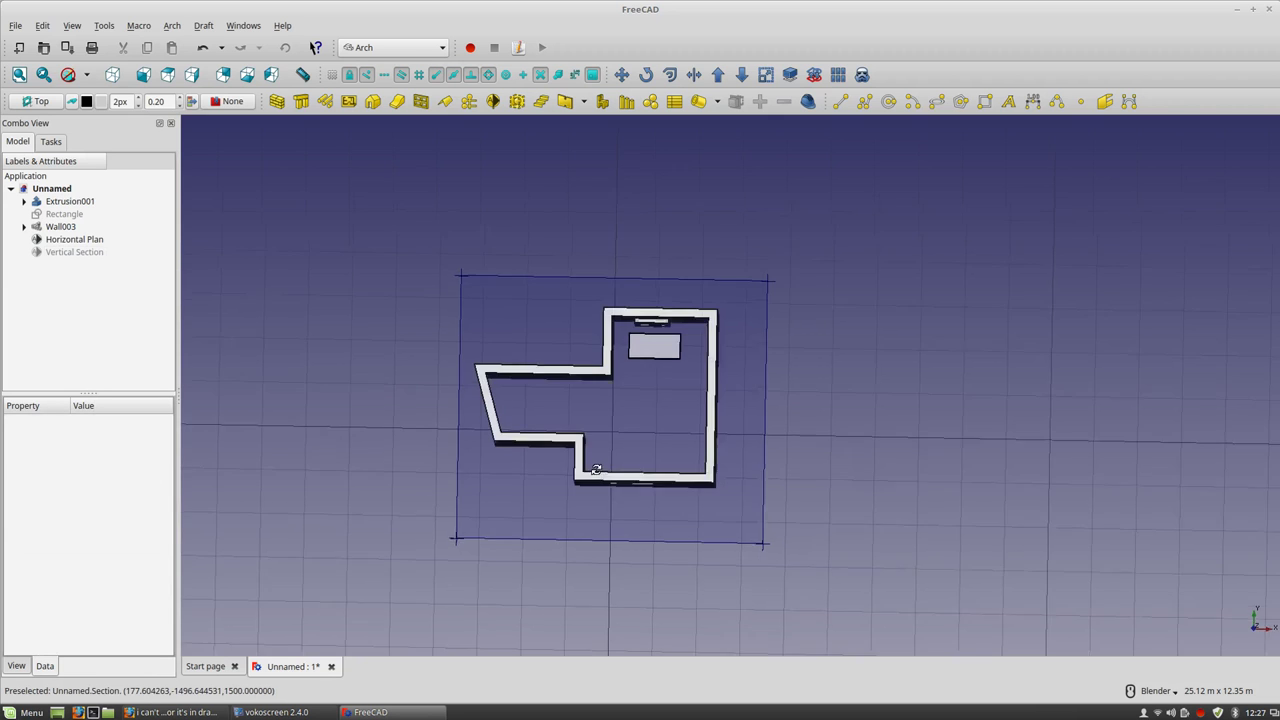
Add the building wall Wall003 to the objects cut by the Horizontal Plan section plane.
{"action": "left_click", "coordinate": [440, 403]}
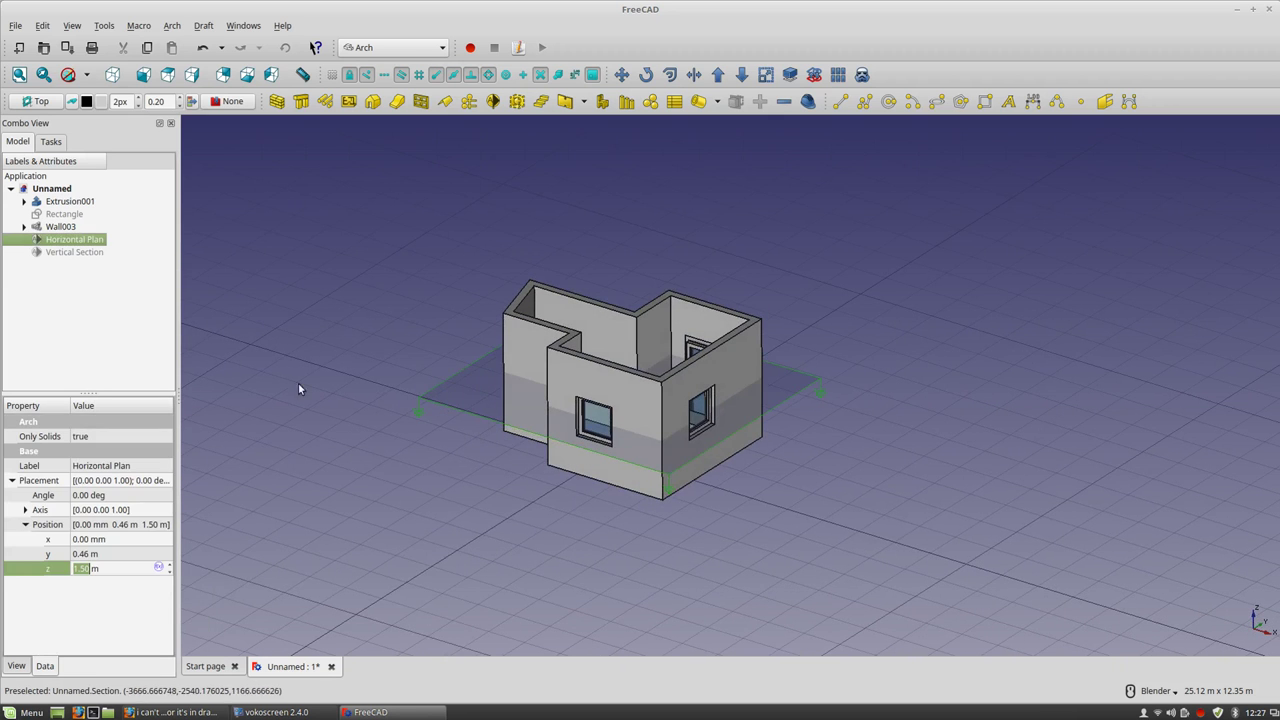
{"action": "left_click", "coordinate": [55, 229]}
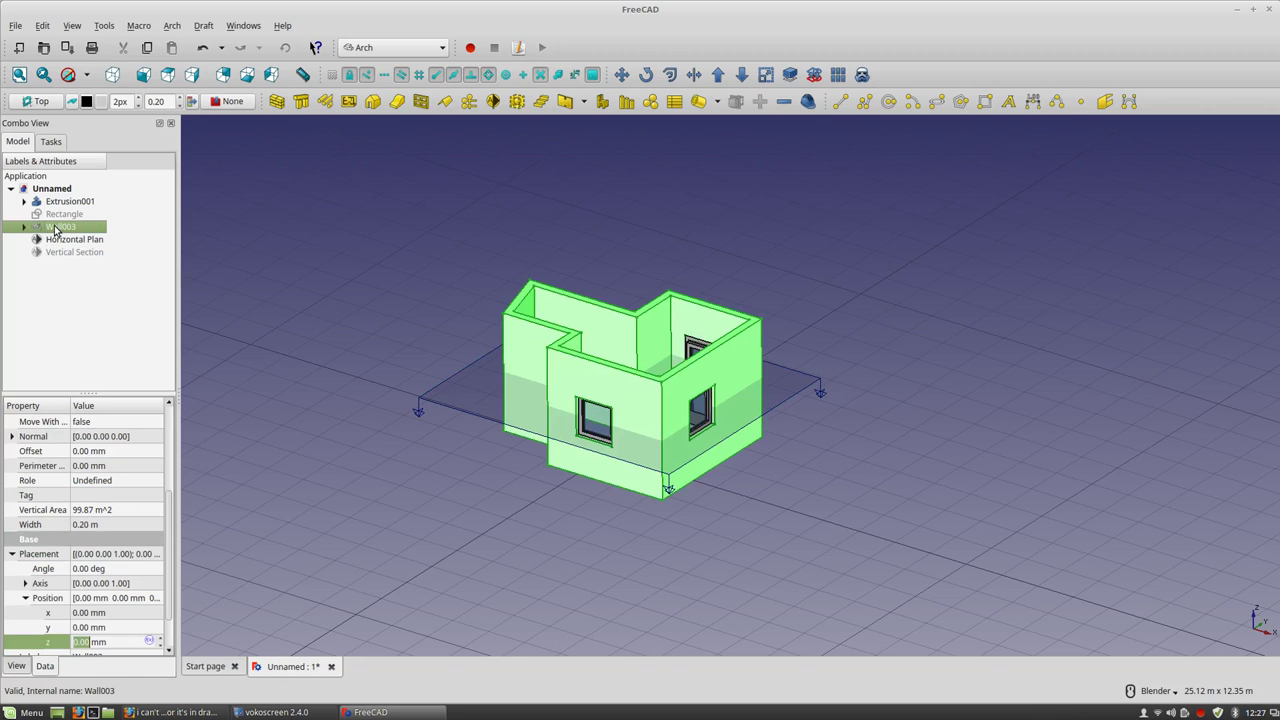
{"action": "left_click", "coordinate": [50, 240], "text": "ctrl"}
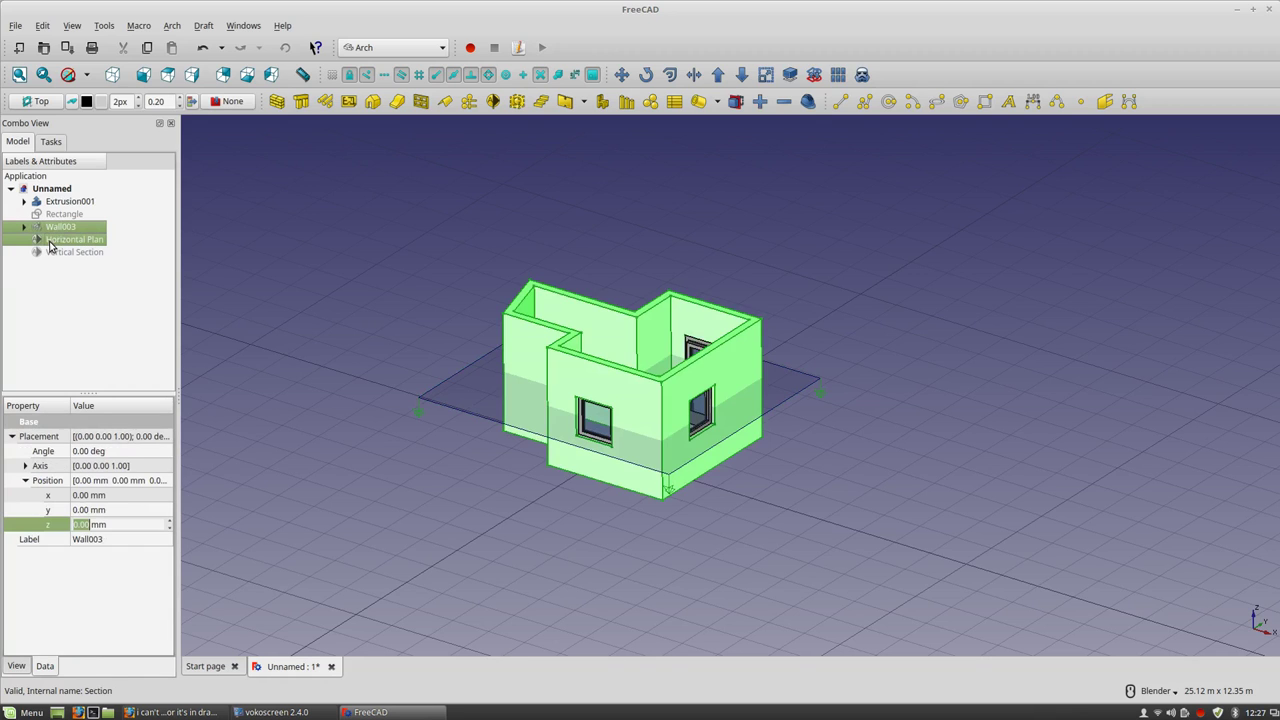
{"action": "left_click", "coordinate": [759, 102]}
{"action": "middle_click_drag", "start_coordinate": [580, 332], "coordinate": [600, 329]}
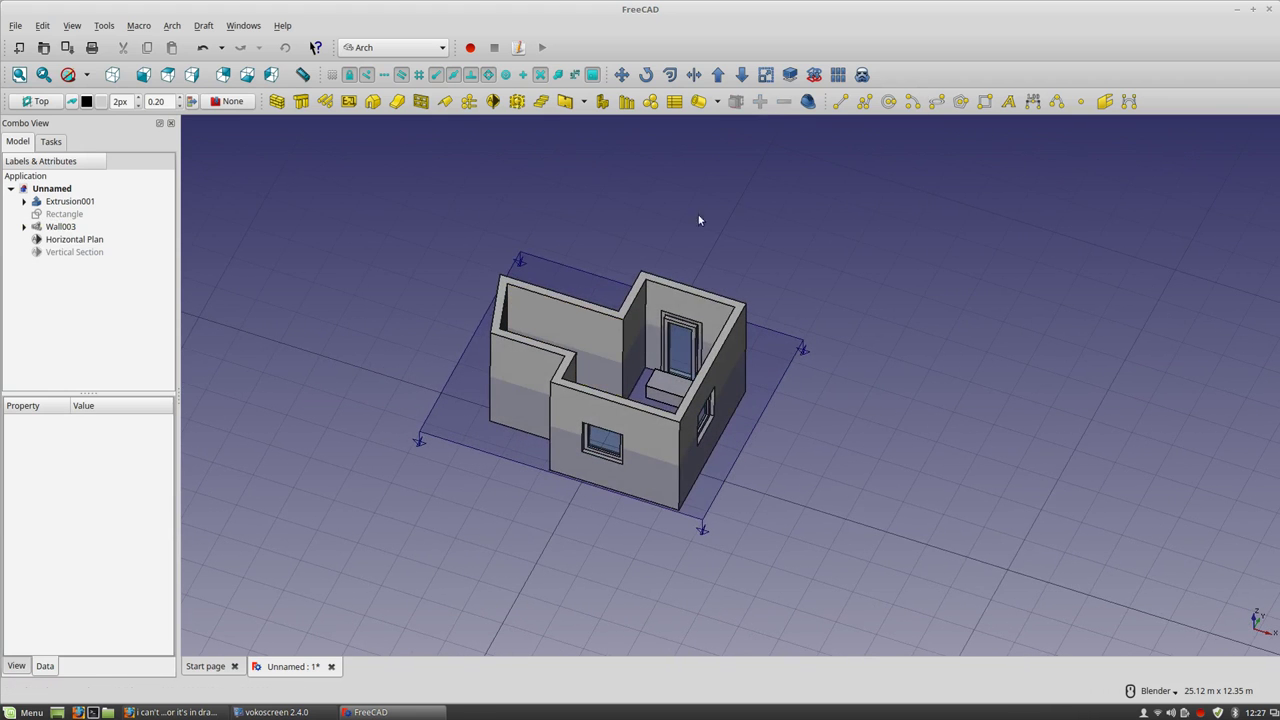
Create a new 2D shape view from the Horizontal Plan section plane and select it.
{"action": "left_click", "coordinate": [737, 446]}
{"action": "left_click", "coordinate": [790, 75]}
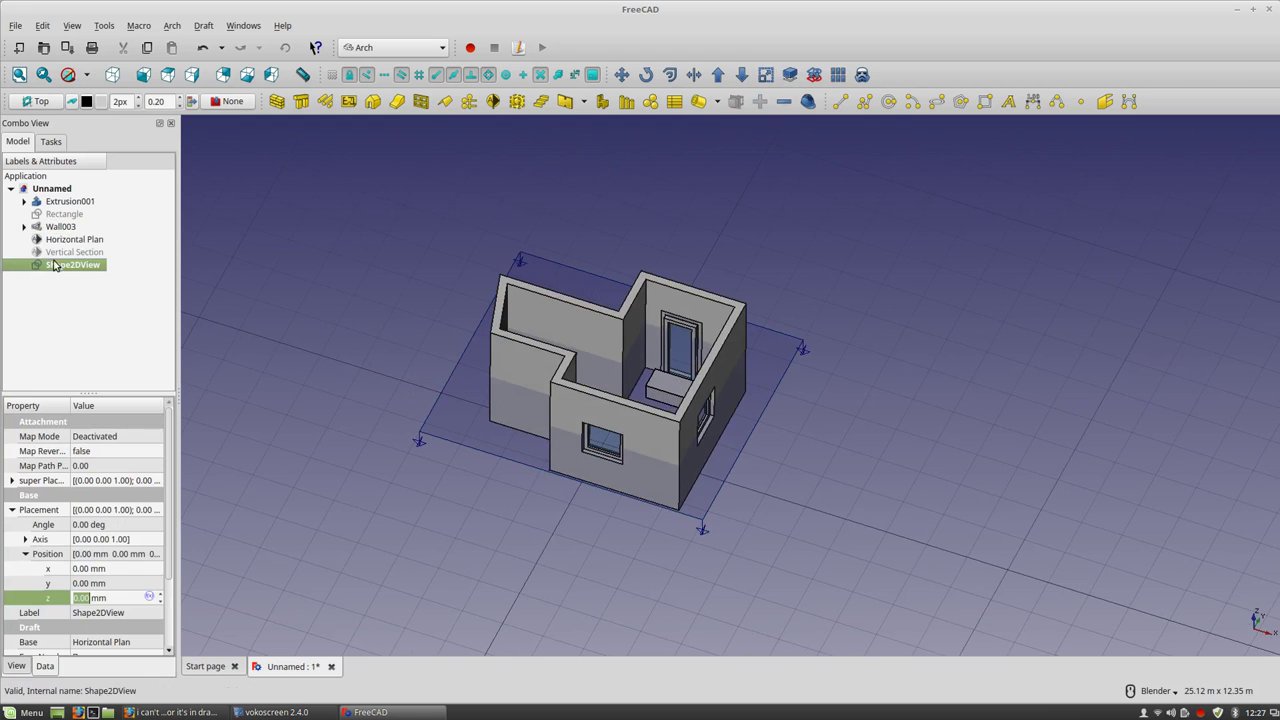
{"action": "left_click", "coordinate": [56, 270]}
Move the 2D shape view about 6.69 m along X in top view, placing it beside the building.
{"action": "left_click", "coordinate": [143, 75]}
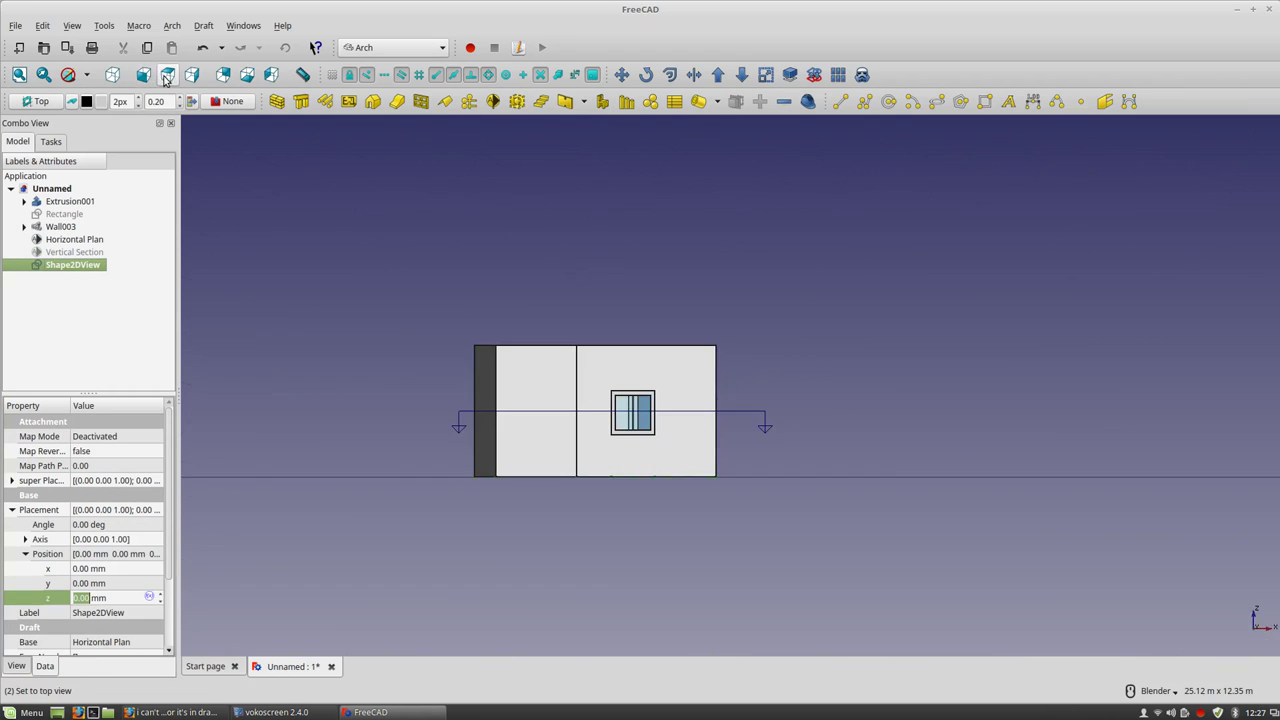
{"action": "left_click", "coordinate": [167, 75]}
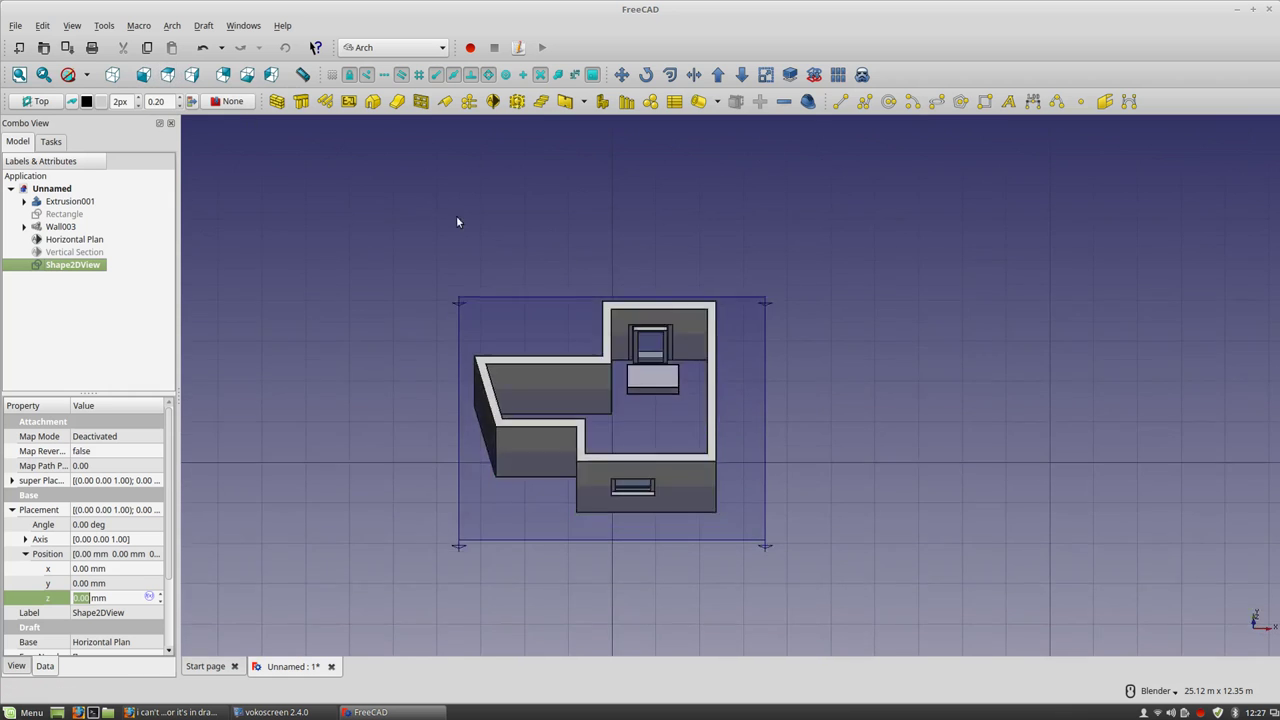
{"action": "left_click", "coordinate": [621, 75]}
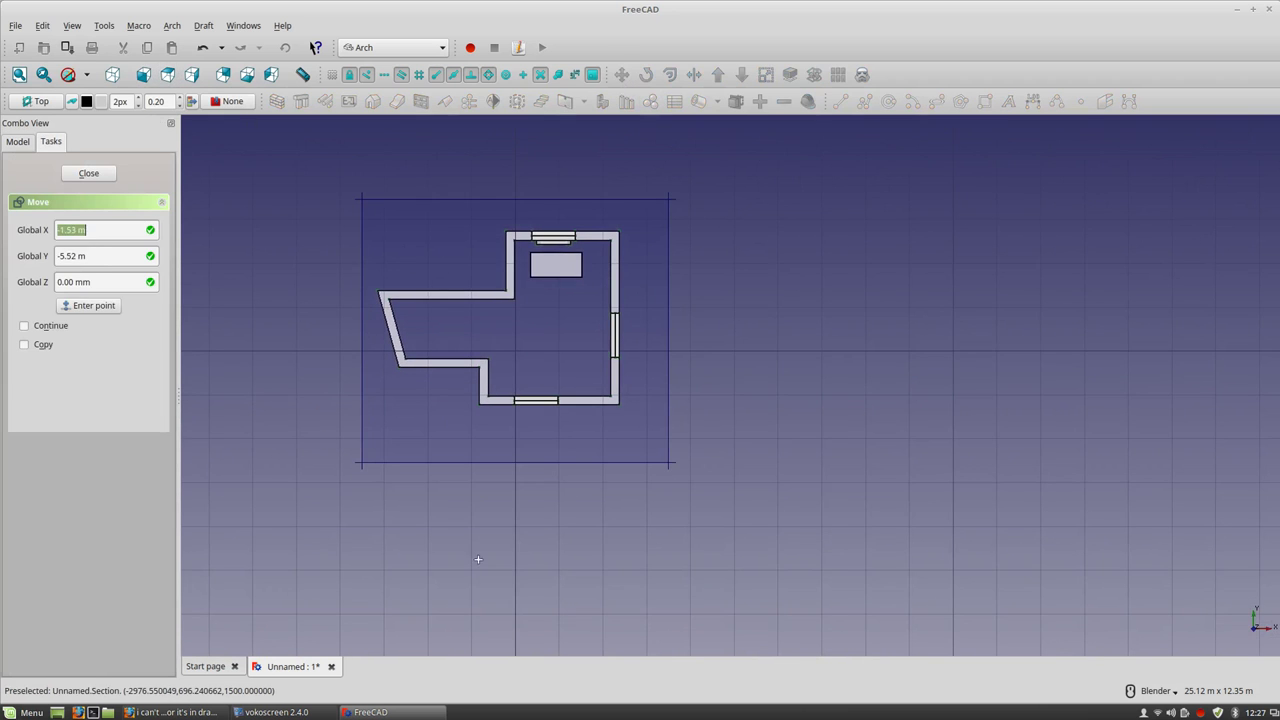
{"action": "left_click", "coordinate": [484, 551]}
{"action": "left_click", "coordinate": [780, 540]}
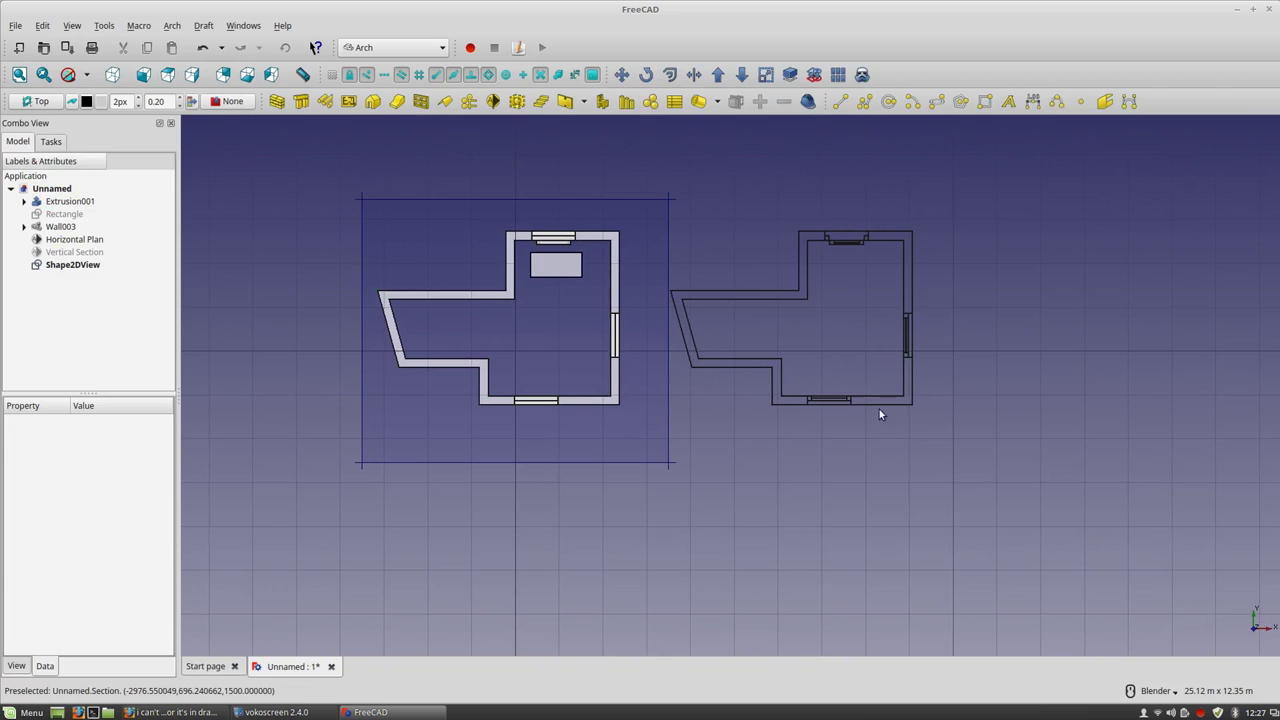
Examine the 2D plan's wall and window outlines up close and compare them with the 3D building.
{"action": "scroll", "coordinate": [880, 414], "scroll_direction": "up", "scroll_amount": 5}
{"action": "scroll", "coordinate": [989, 540], "scroll_direction": "down", "scroll_amount": 1}
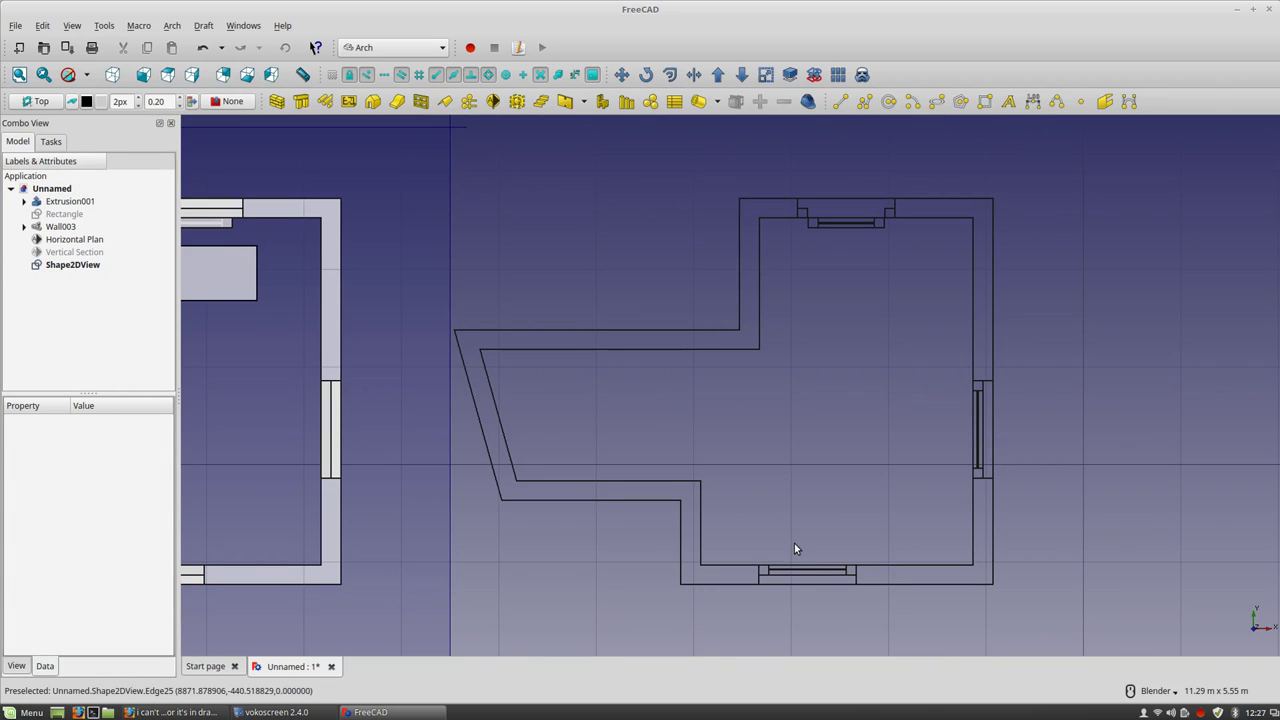
{"action": "middle_click_drag", "start_coordinate": [758, 563], "coordinate": [543, 517]}
{"action": "scroll", "coordinate": [949, 490], "scroll_direction": "up", "scroll_amount": 4}
{"action": "scroll", "coordinate": [949, 490], "scroll_direction": "down", "scroll_amount": 4}
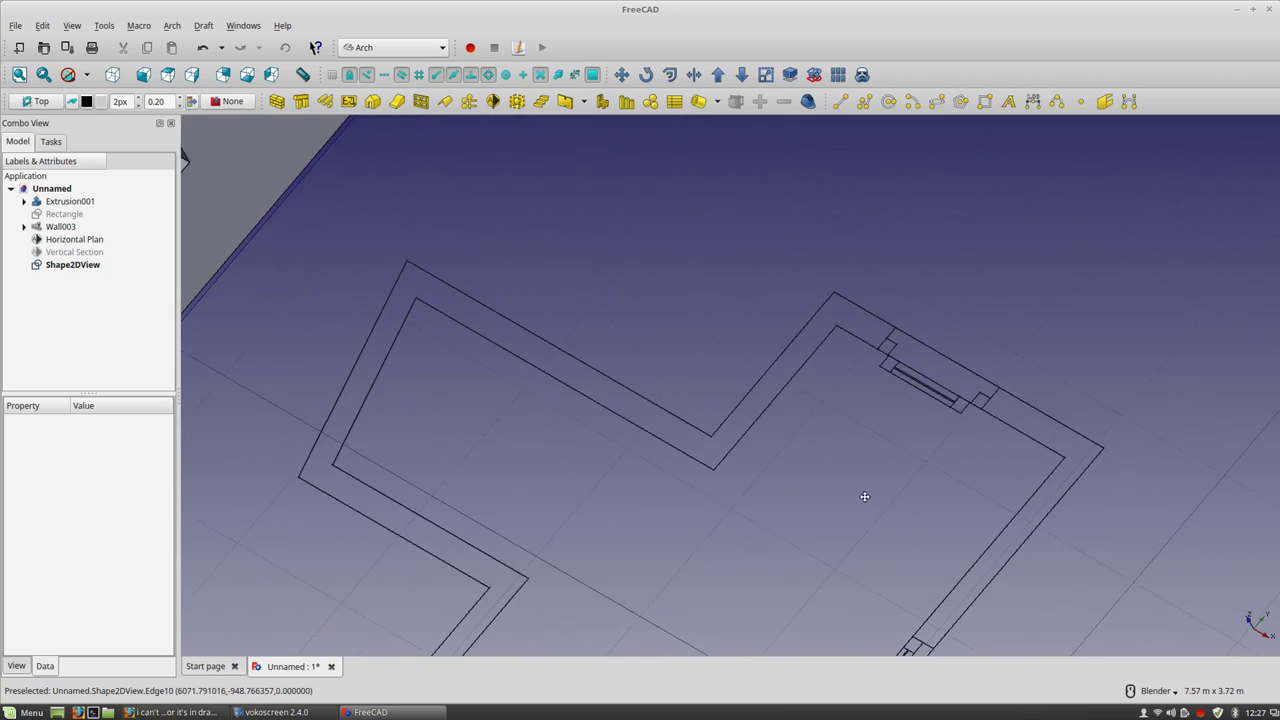
{"action": "middle_click_drag", "start_coordinate": [1037, 360], "coordinate": [829, 465]}
{"action": "scroll", "coordinate": [829, 465], "scroll_direction": "down", "scroll_amount": 3}
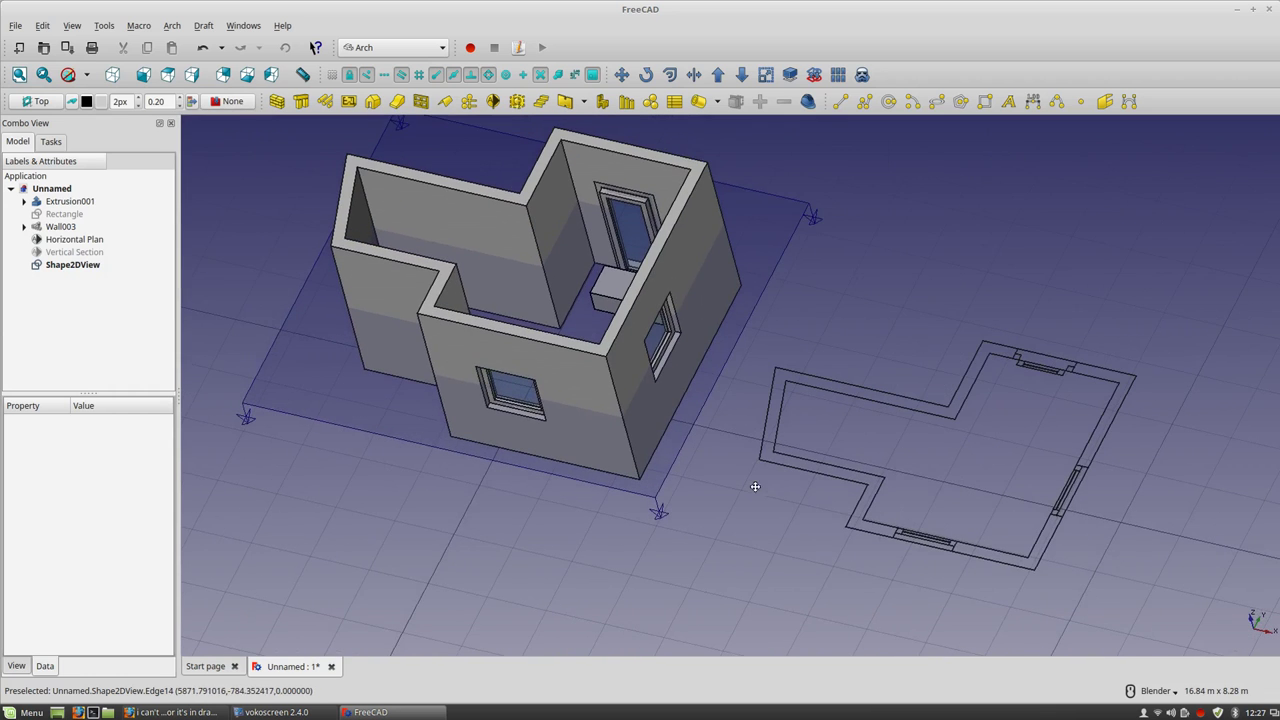
{"action": "left_click", "coordinate": [82, 265]}
{"action": "middle_click_drag", "start_coordinate": [580, 380], "coordinate": [793, 455]}
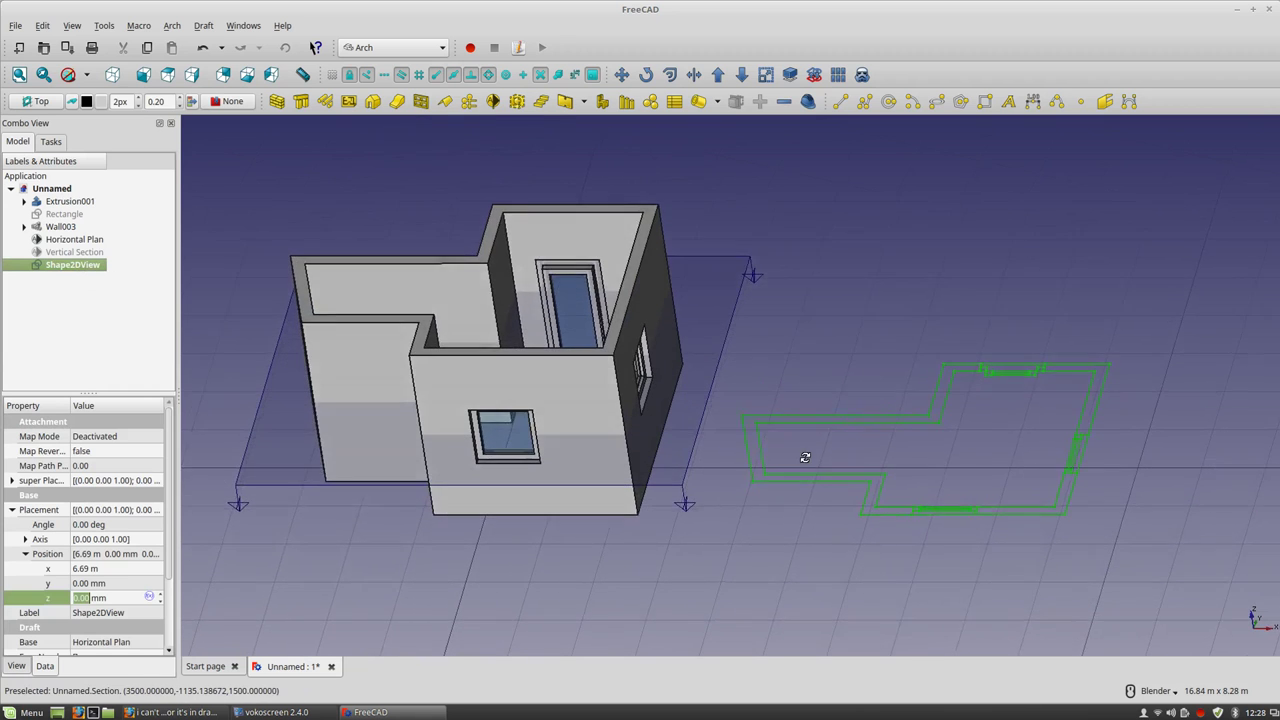
{"action": "scroll", "coordinate": [770, 441], "scroll_direction": "down", "scroll_amount": 2}
{"action": "middle_click_drag", "start_coordinate": [969, 441], "coordinate": [946, 463]}
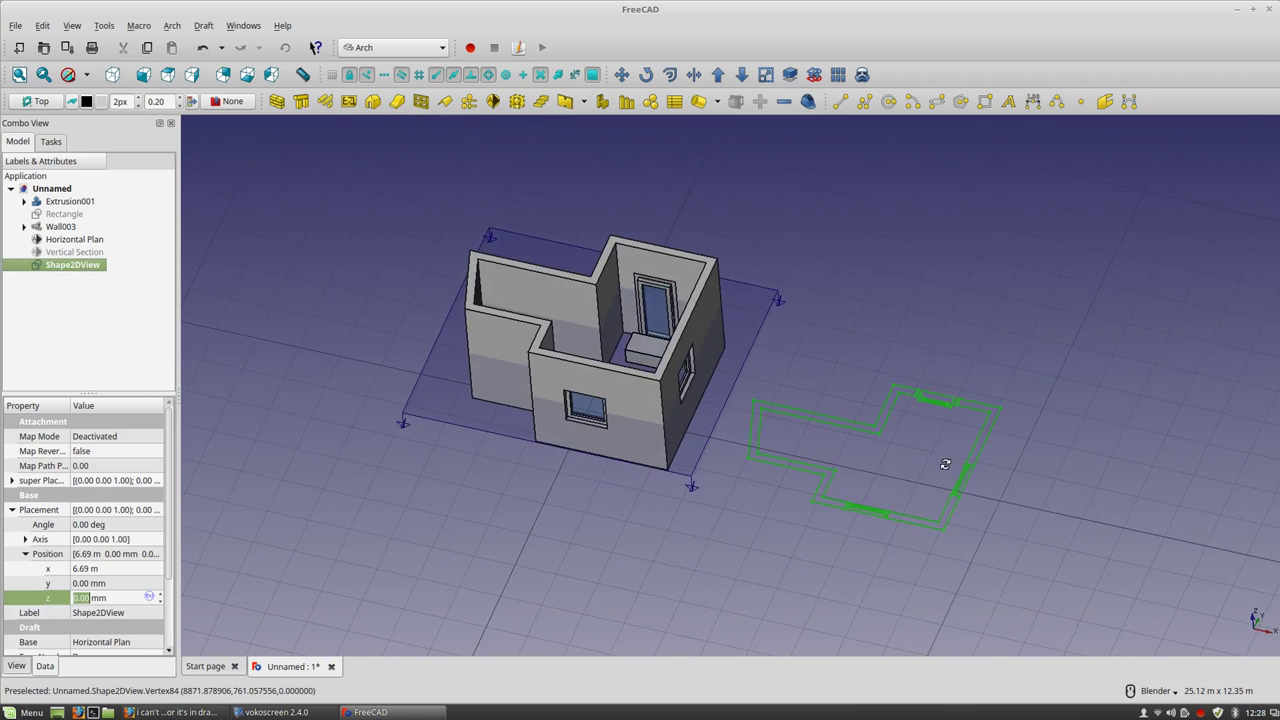
{"action": "scroll", "coordinate": [793, 414], "scroll_direction": "up", "scroll_amount": 2}
{"action": "mouse_move", "coordinate": [791, 413]}
{"action": "middle_mouse_down"}
{"action": "mouse_move", "coordinate": [807, 448]}
{"action": "mouse_move", "coordinate": [786, 433]}
{"action": "middle_mouse_up"}
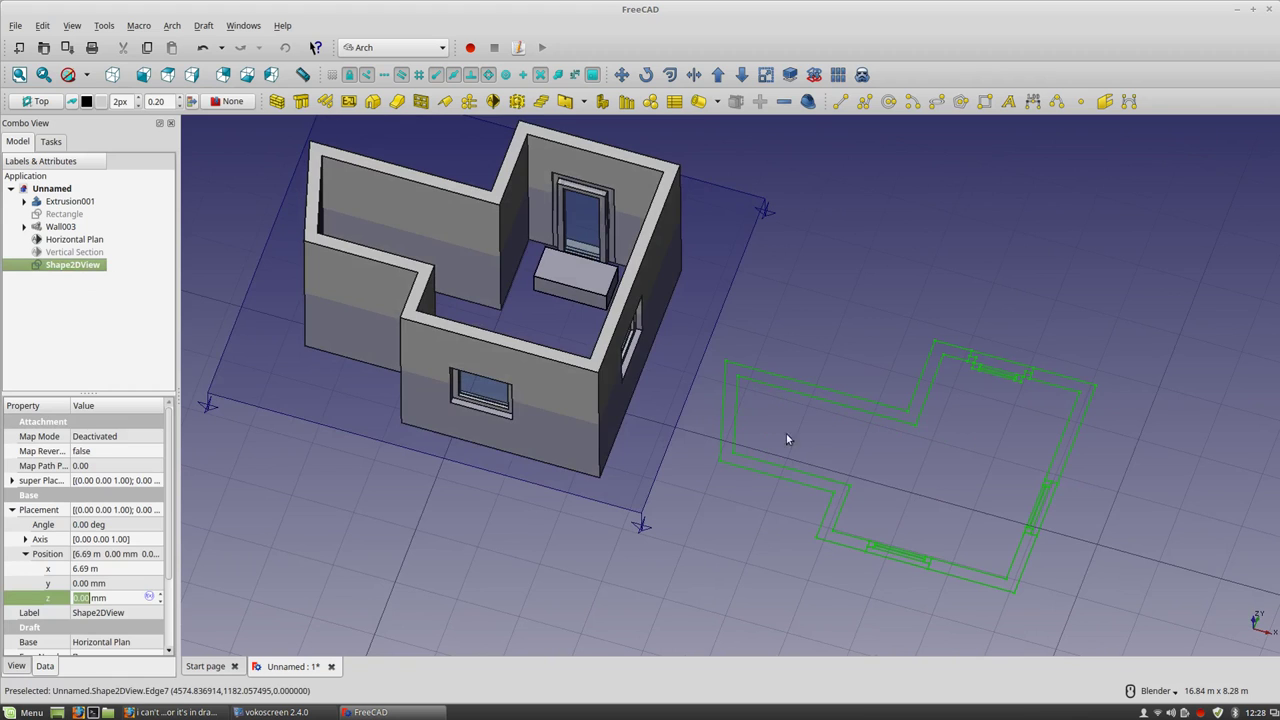
Hide the Horizontal Plan section plane around the building.
{"action": "left_click", "coordinate": [522, 480]}
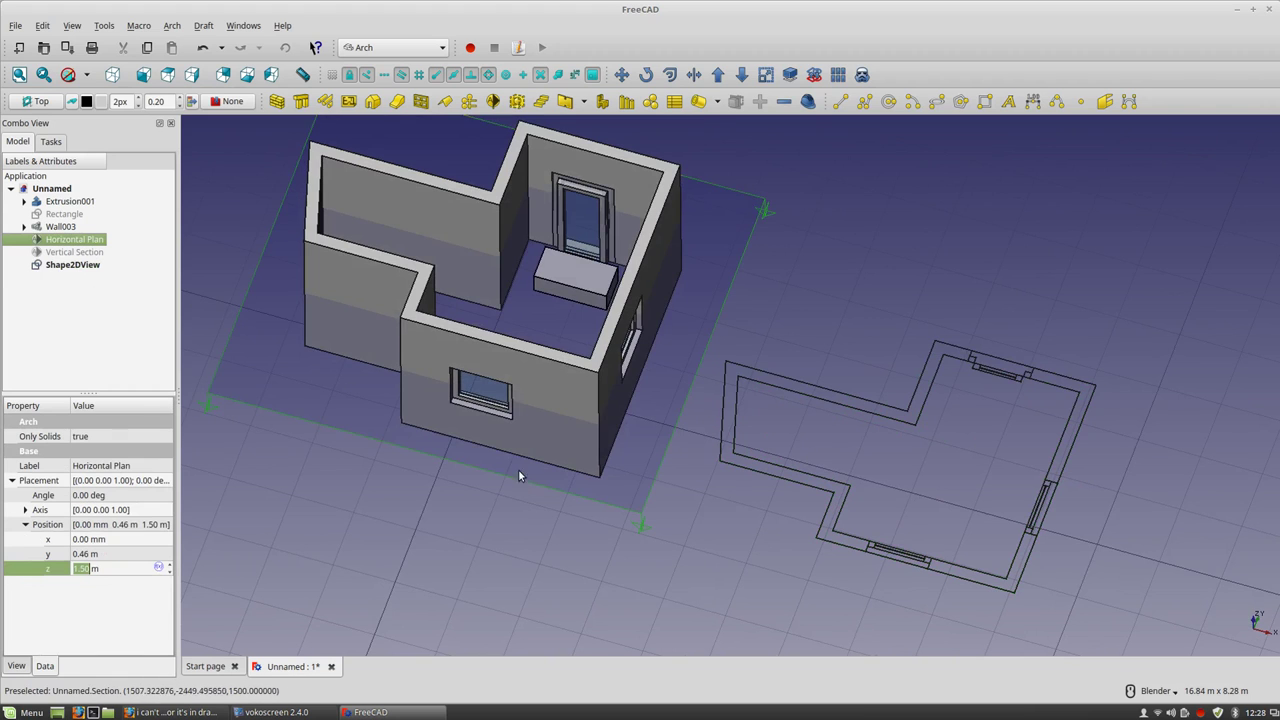
{"action": "key", "text": "space"}
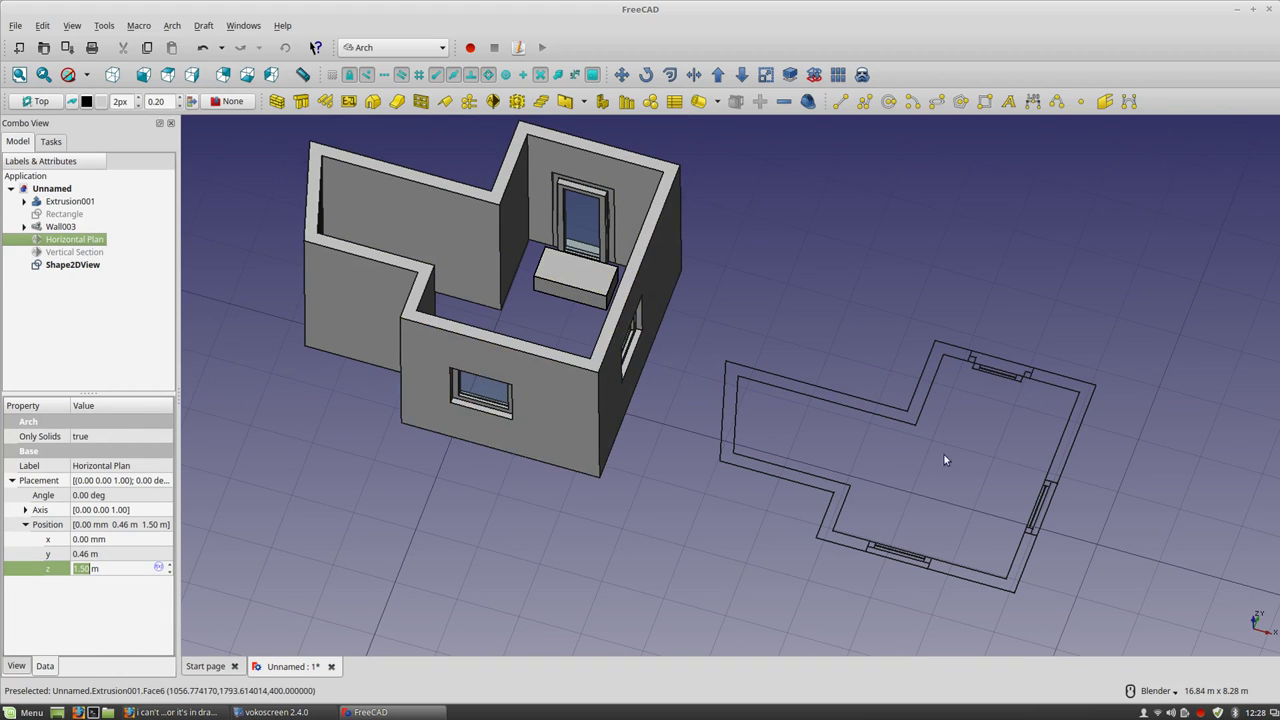
{"action": "middle_click_drag", "start_coordinate": [943, 383], "coordinate": [930, 441], "text": "shift"}
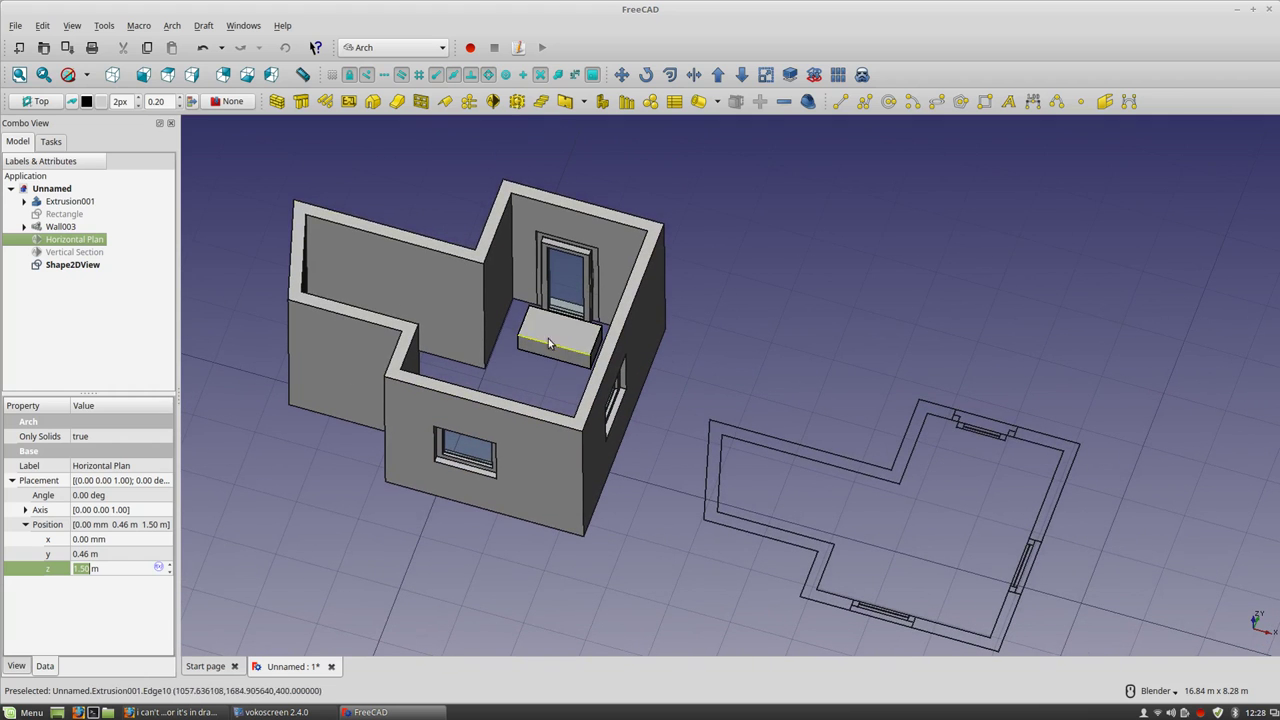
Create a new group at the top level of the document.
{"action": "left_click", "coordinate": [63, 213]}
{"action": "left_click", "coordinate": [62, 202]}
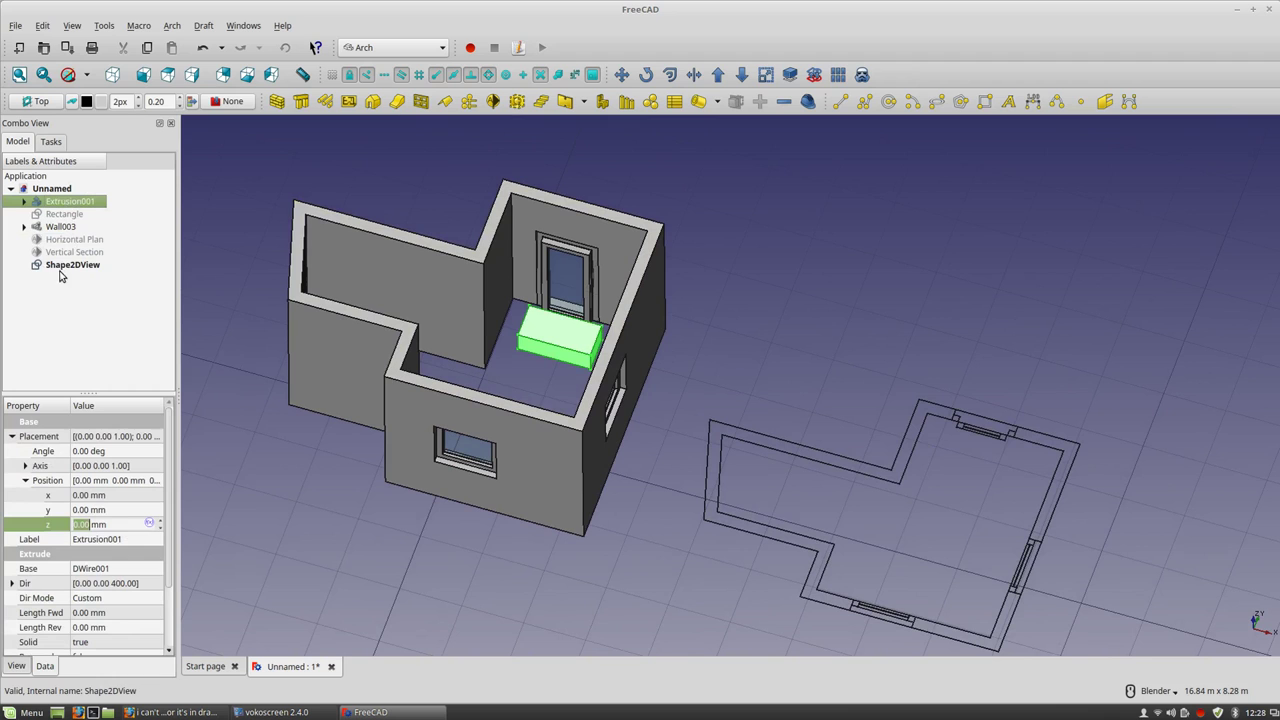
{"action": "right_click", "coordinate": [52, 190]}
{"action": "left_click", "coordinate": [107, 253]}
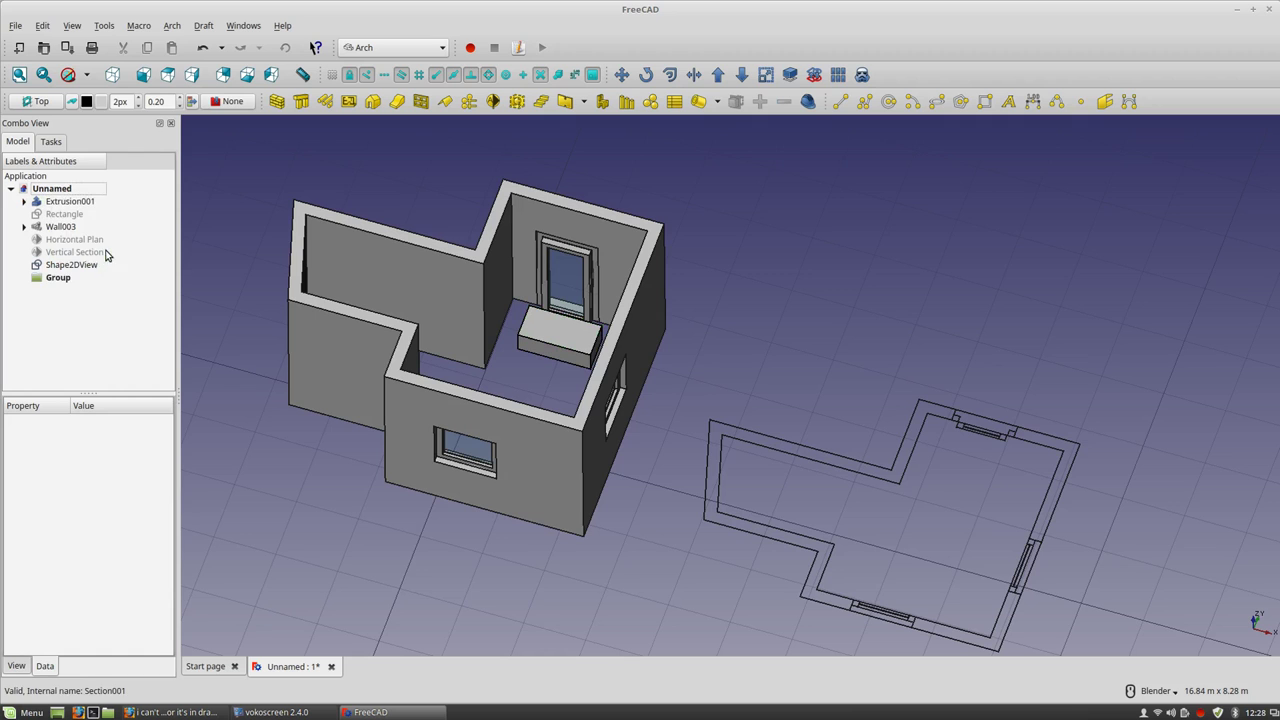
Expand the new group and delete the extra subgroup nested inside it.
{"action": "left_click", "coordinate": [64, 279]}
{"action": "left_click", "coordinate": [24, 278]}
{"action": "right_click", "coordinate": [54, 292]}
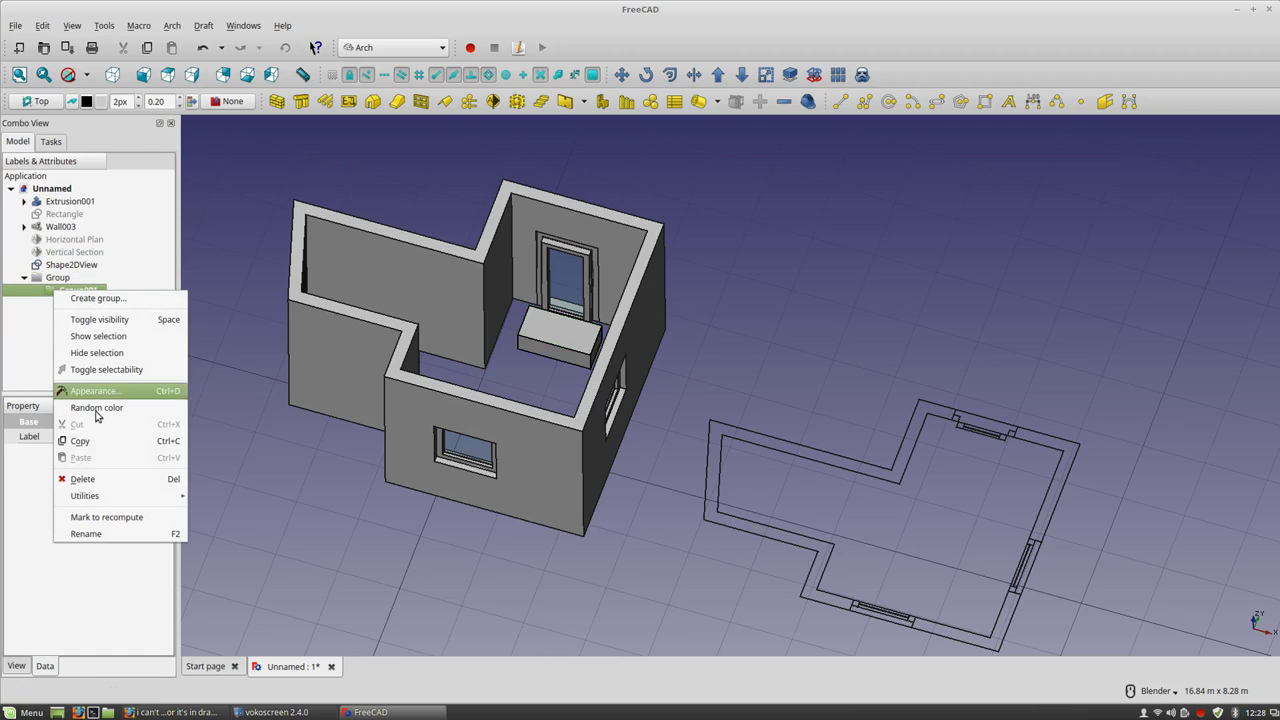
{"action": "left_click", "coordinate": [100, 480]}
Rename the new group as All 3d Objects.
{"action": "right_click", "coordinate": [58, 279]}
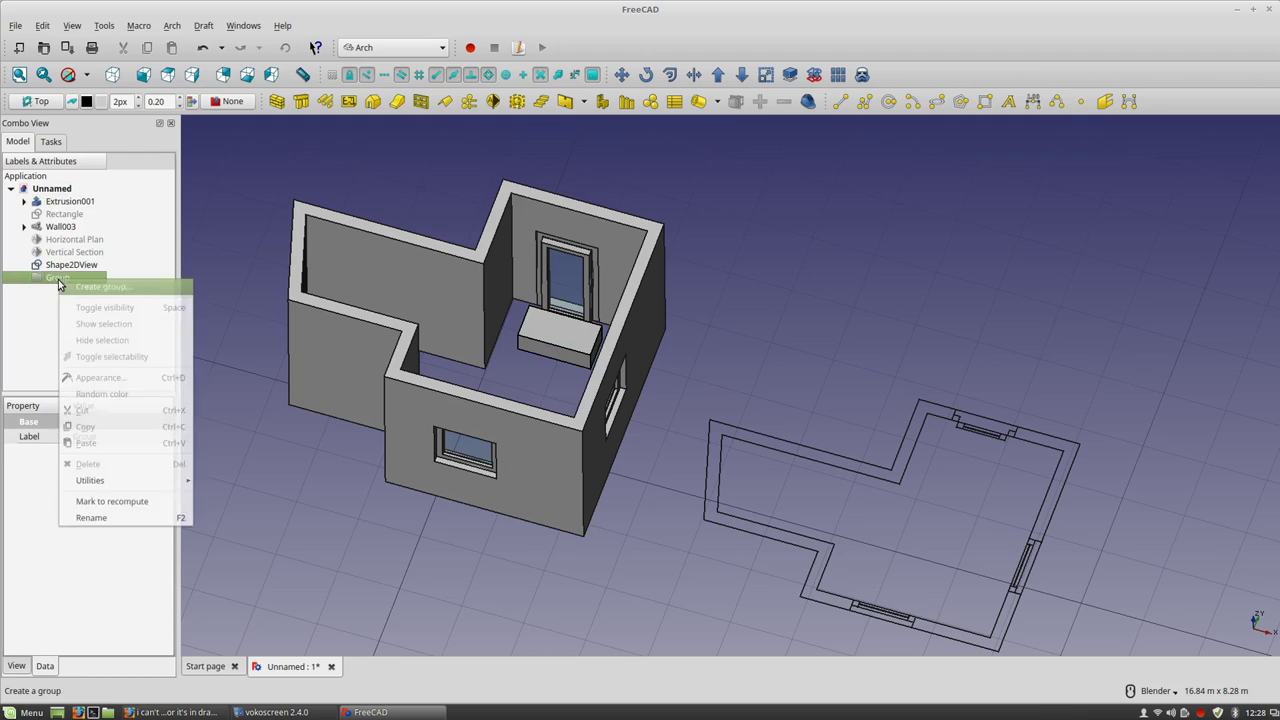
{"action": "left_click", "coordinate": [97, 519]}
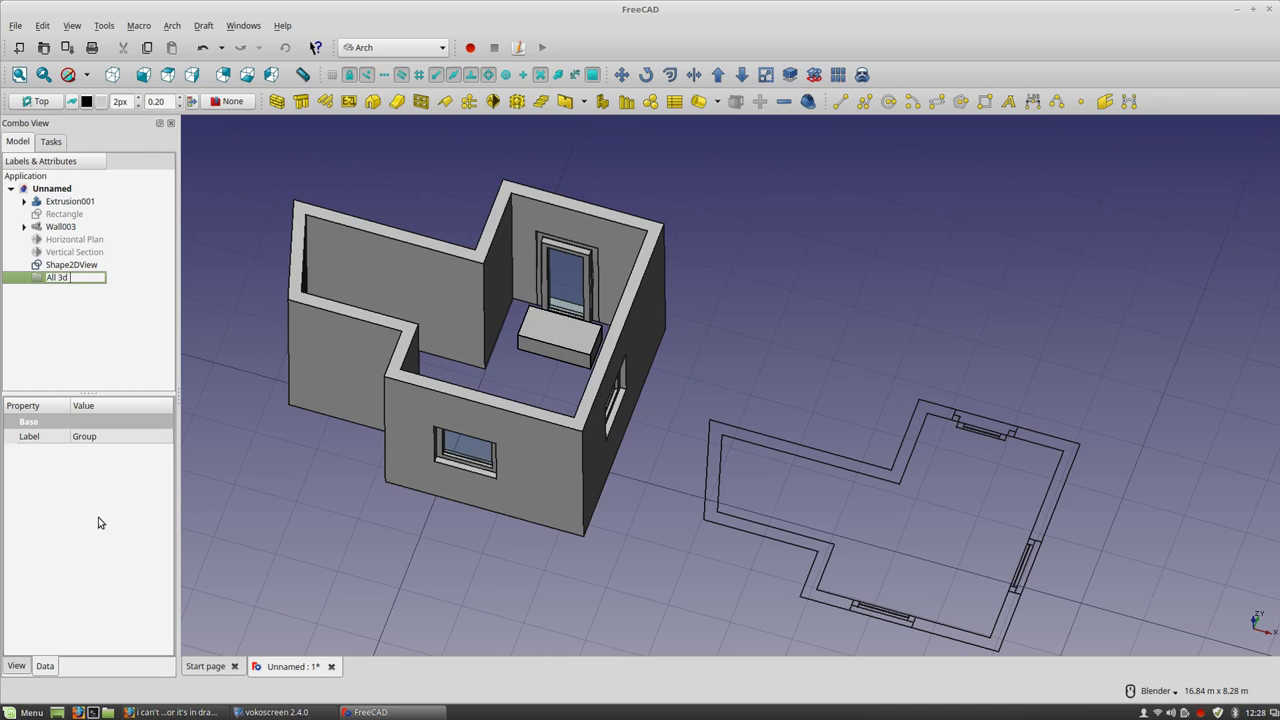
{"action": "type", "text": "ts"}
{"action": "key", "text": "Return"}
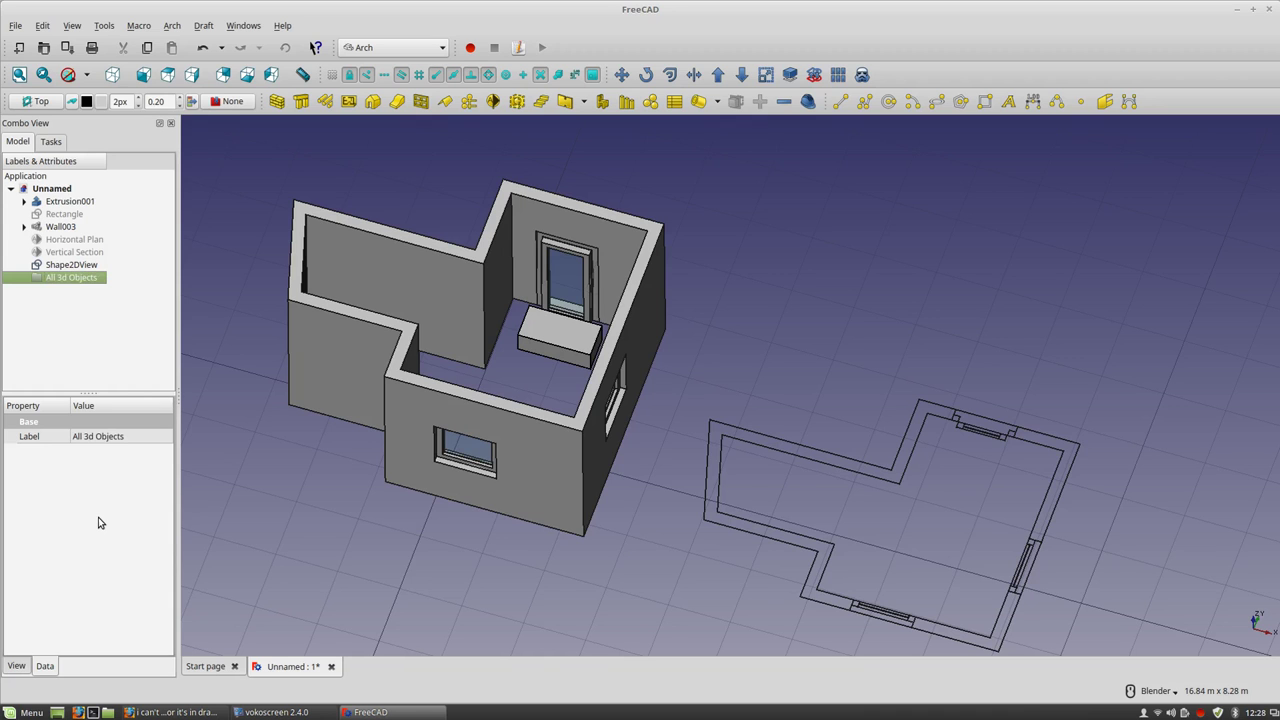
Put Wall003 and Extrusion001 into the All 3d Objects group, then collapse and select the group.
{"action": "left_click_drag", "start_coordinate": [55, 228], "coordinate": [68, 277]}
{"action": "left_click", "coordinate": [67, 203]}
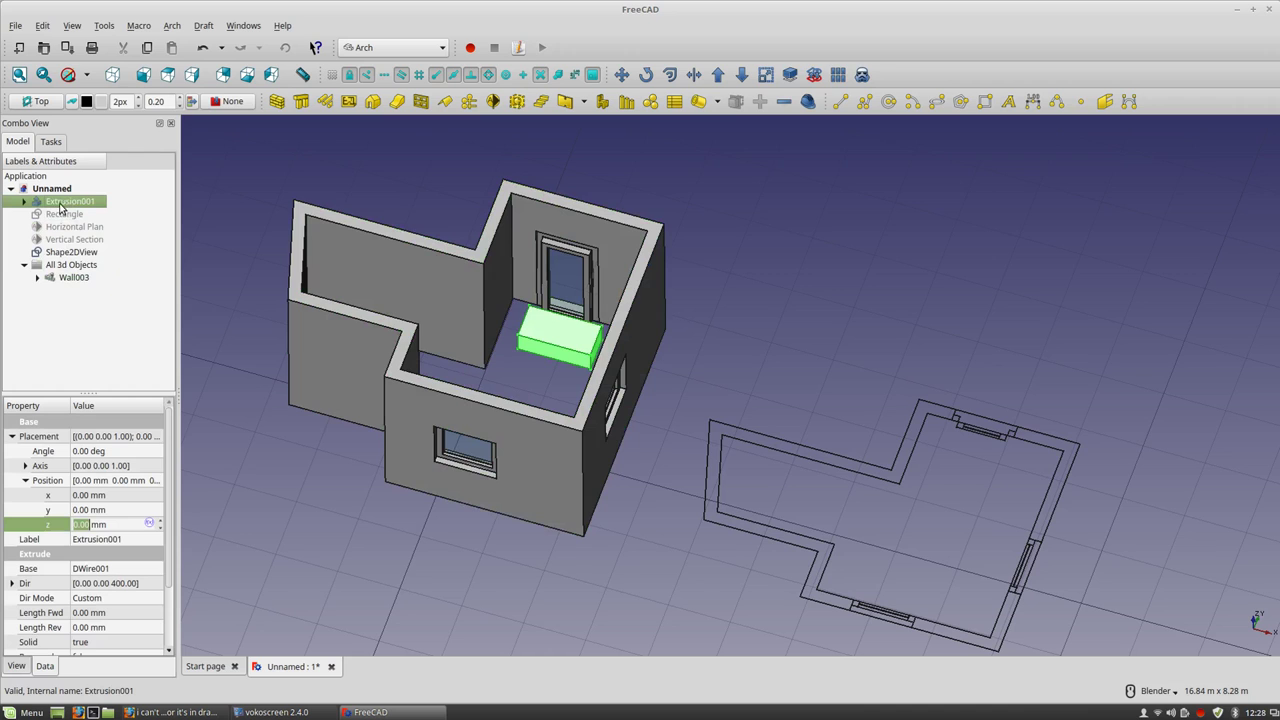
{"action": "left_click_drag", "start_coordinate": [58, 203], "coordinate": [38, 275]}
{"action": "left_click", "coordinate": [24, 253]}
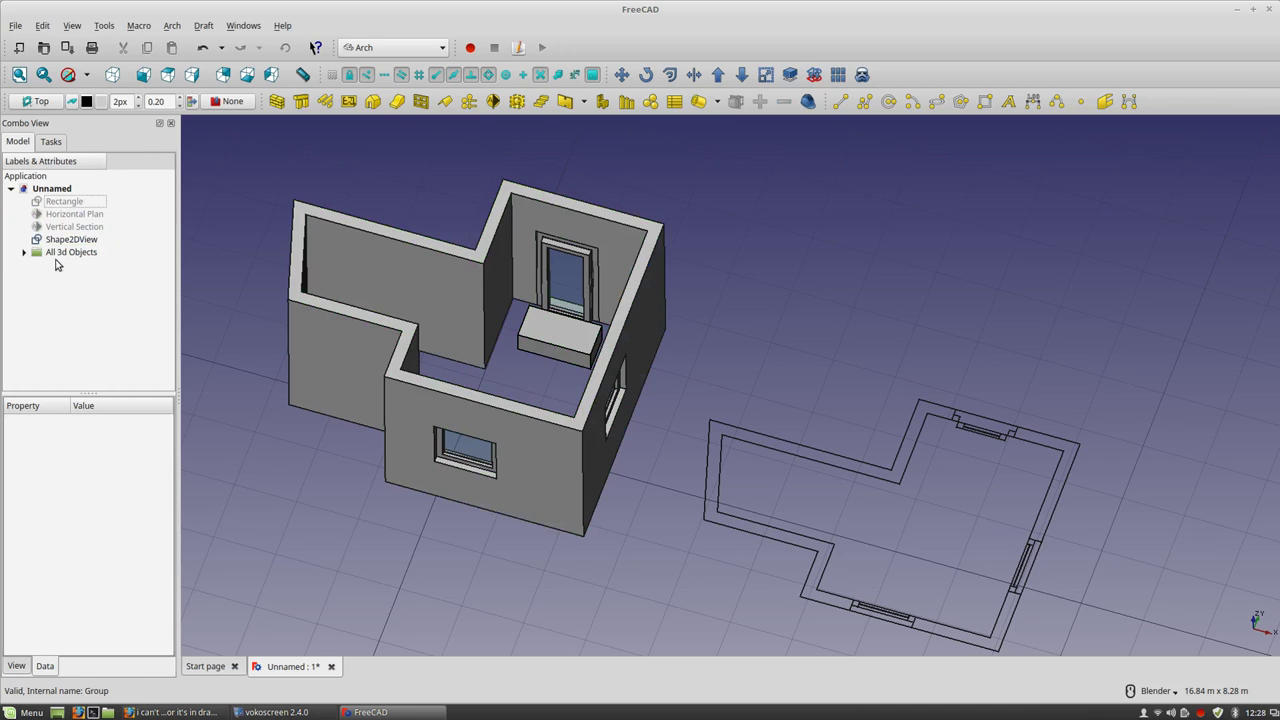
{"action": "left_click", "coordinate": [62, 252]}
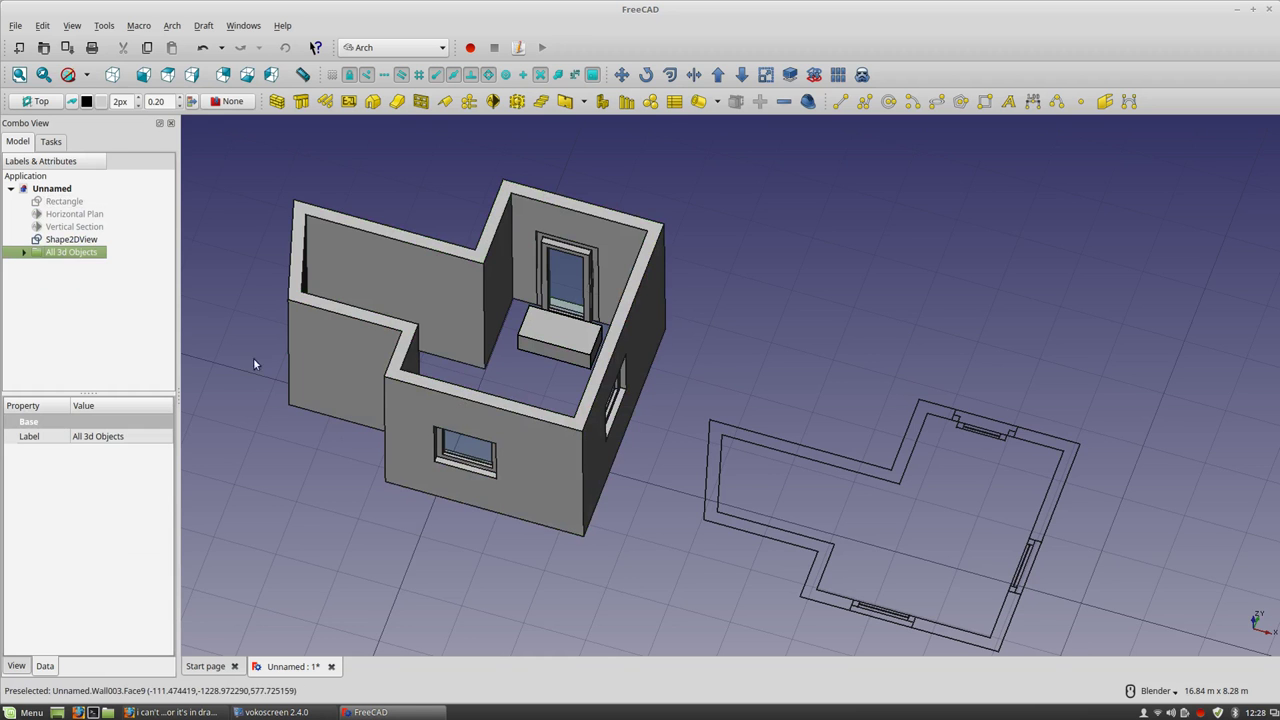
Add the All 3d Objects group to the Horizontal Plan section plane so its 2D view covers every grouped object.
{"action": "left_click", "coordinate": [97, 214]}
{"action": "middle_click_drag", "start_coordinate": [765, 454], "coordinate": [877, 388]}
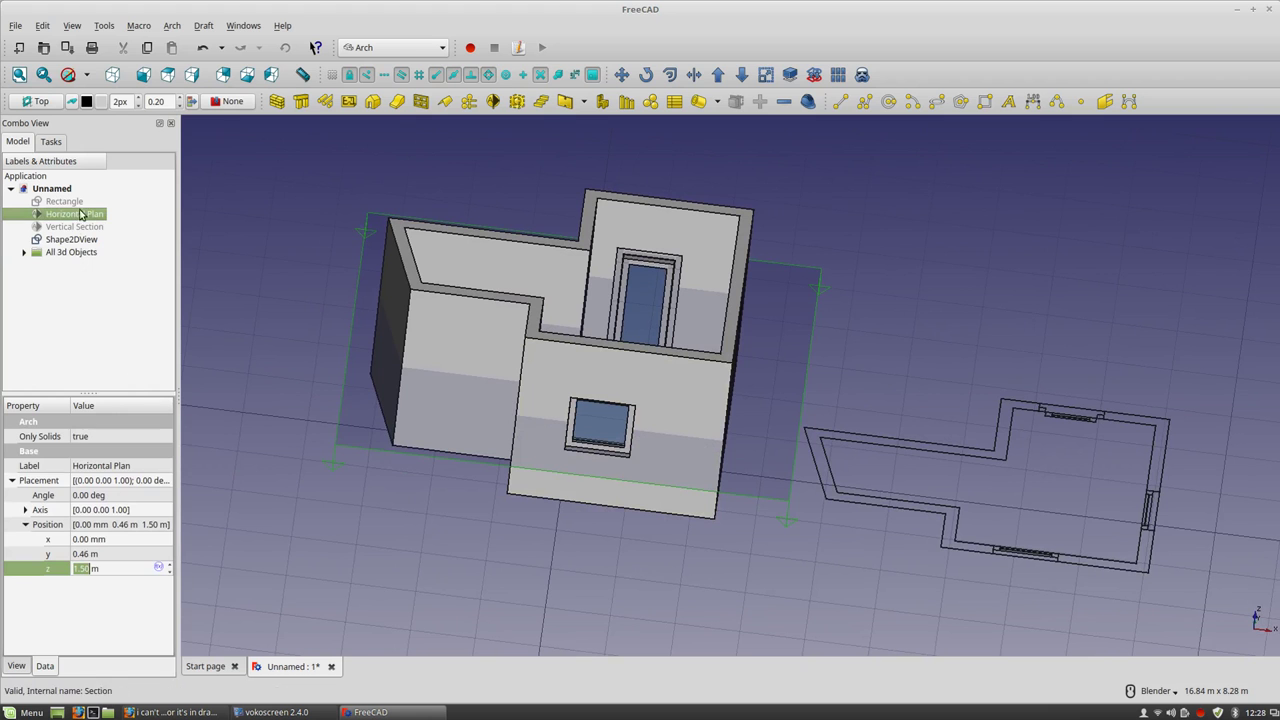
{"action": "left_click", "coordinate": [60, 253]}
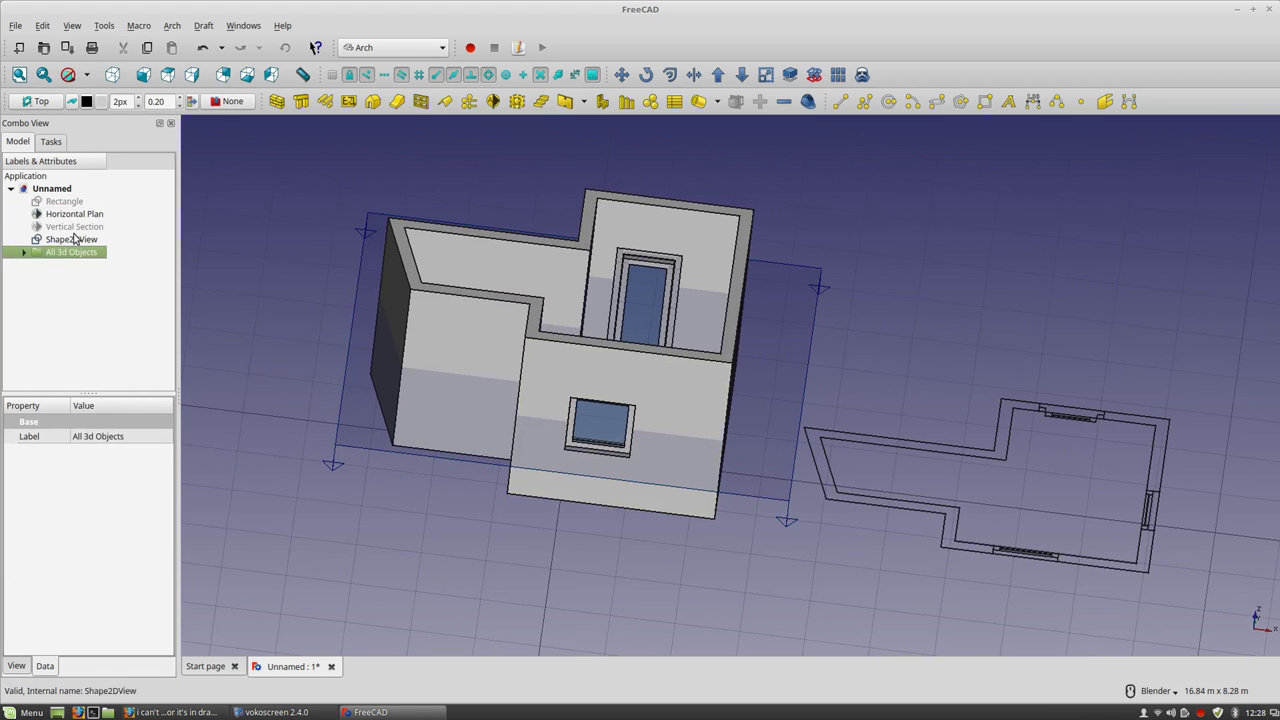
{"action": "left_click", "coordinate": [90, 216], "text": "ctrl"}
{"action": "middle_click_drag", "start_coordinate": [954, 287], "coordinate": [795, 188]}
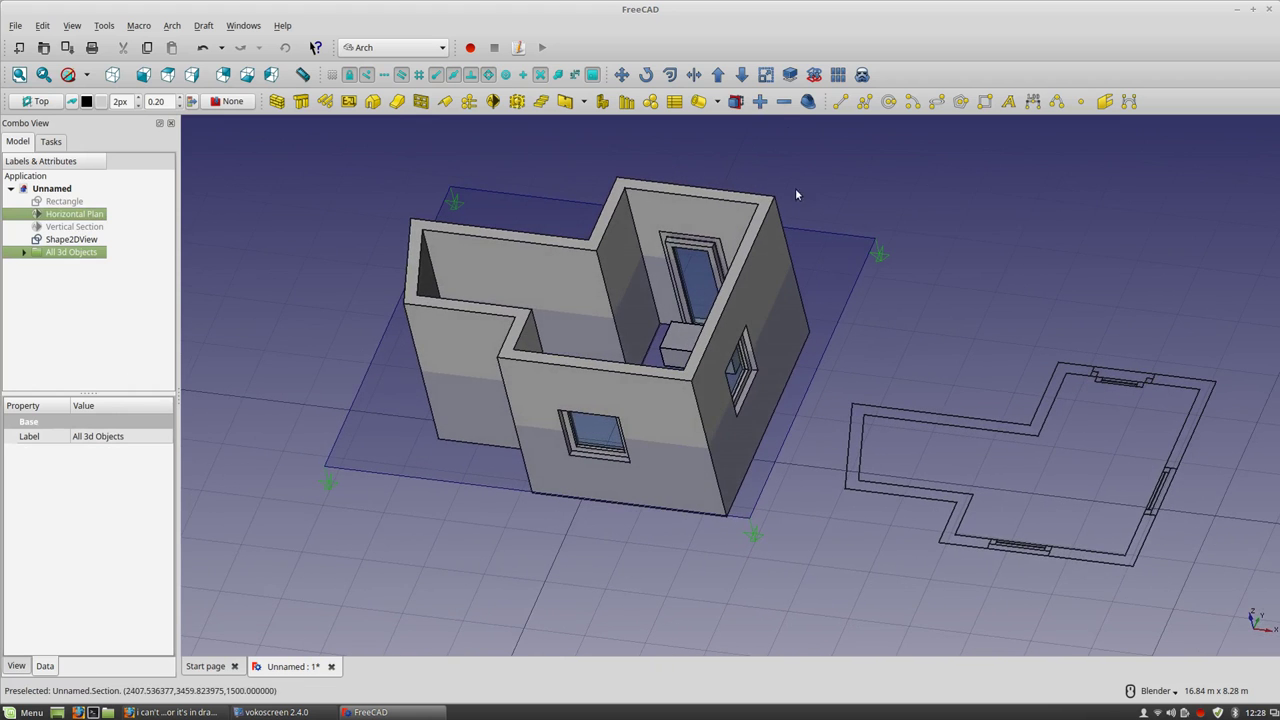
{"action": "left_click", "coordinate": [761, 104]}
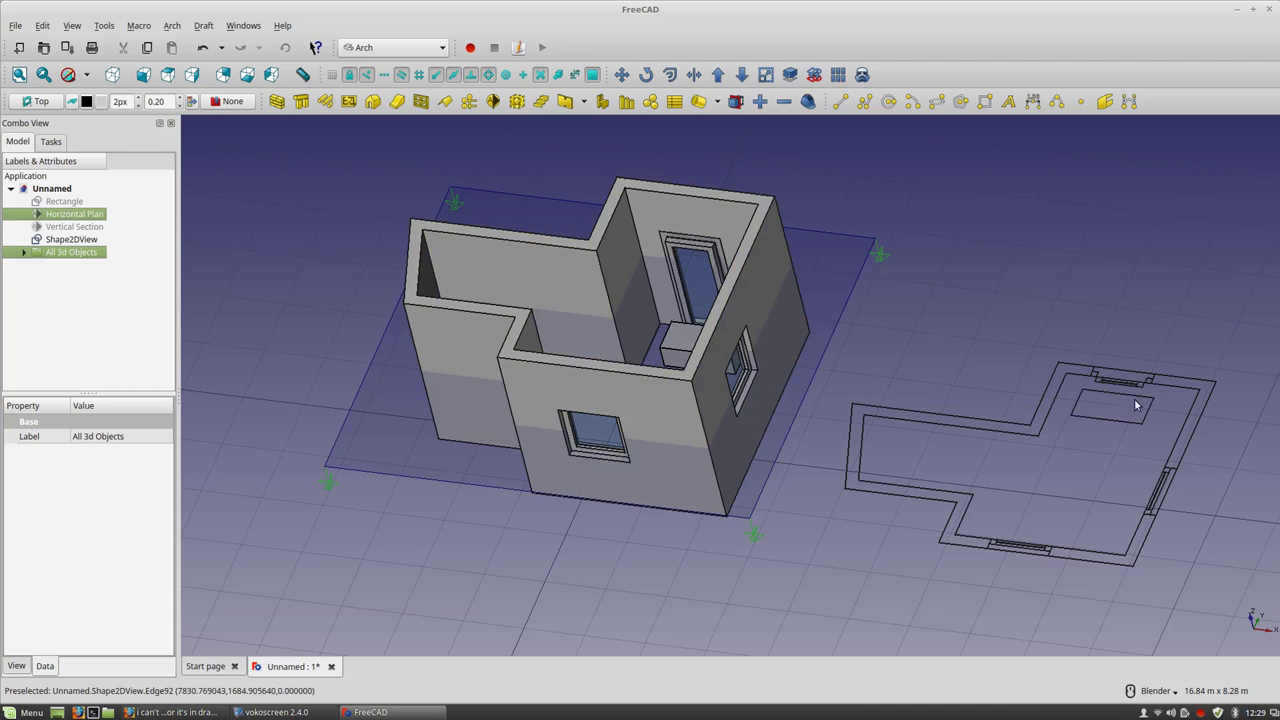
{"action": "left_click", "coordinate": [935, 298]}
{"action": "middle_click_drag", "start_coordinate": [1184, 492], "coordinate": [603, 587]}
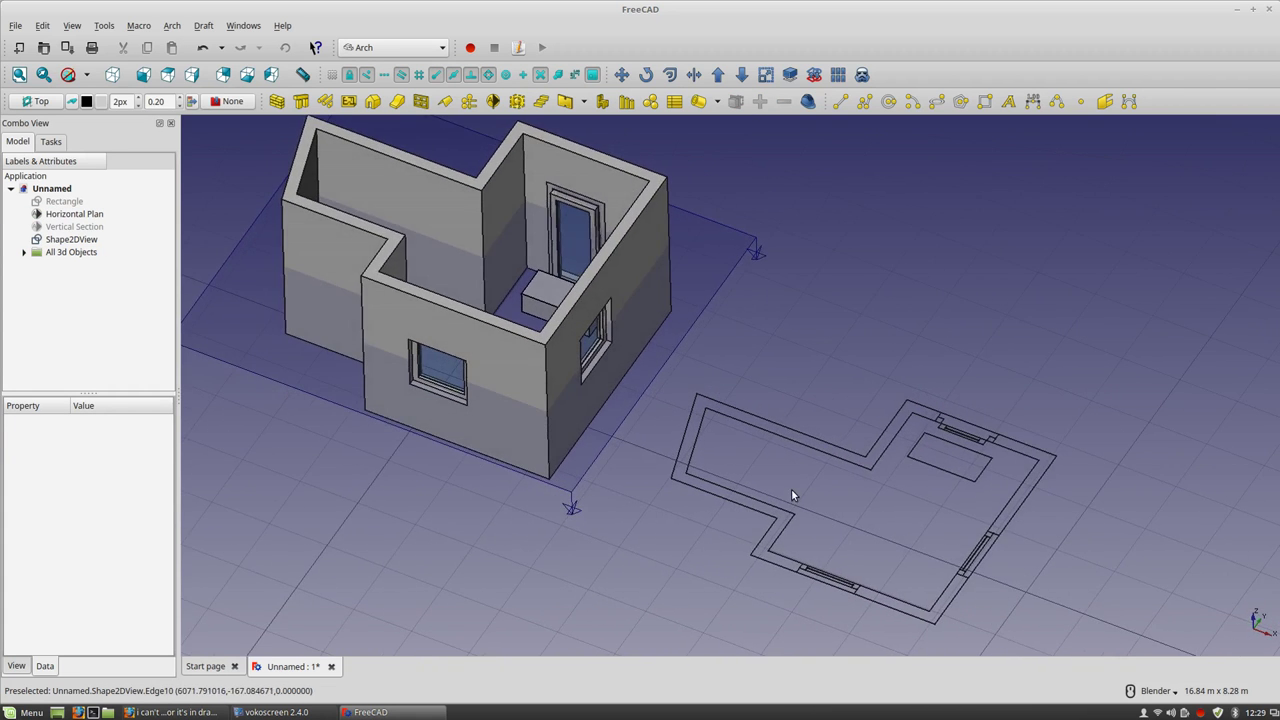
Switch to Firefox, view the Google+ post's FreeCAD screenshot enlarged, and return to FreeCAD.
{"action": "key", "text": "alt+Tab"}
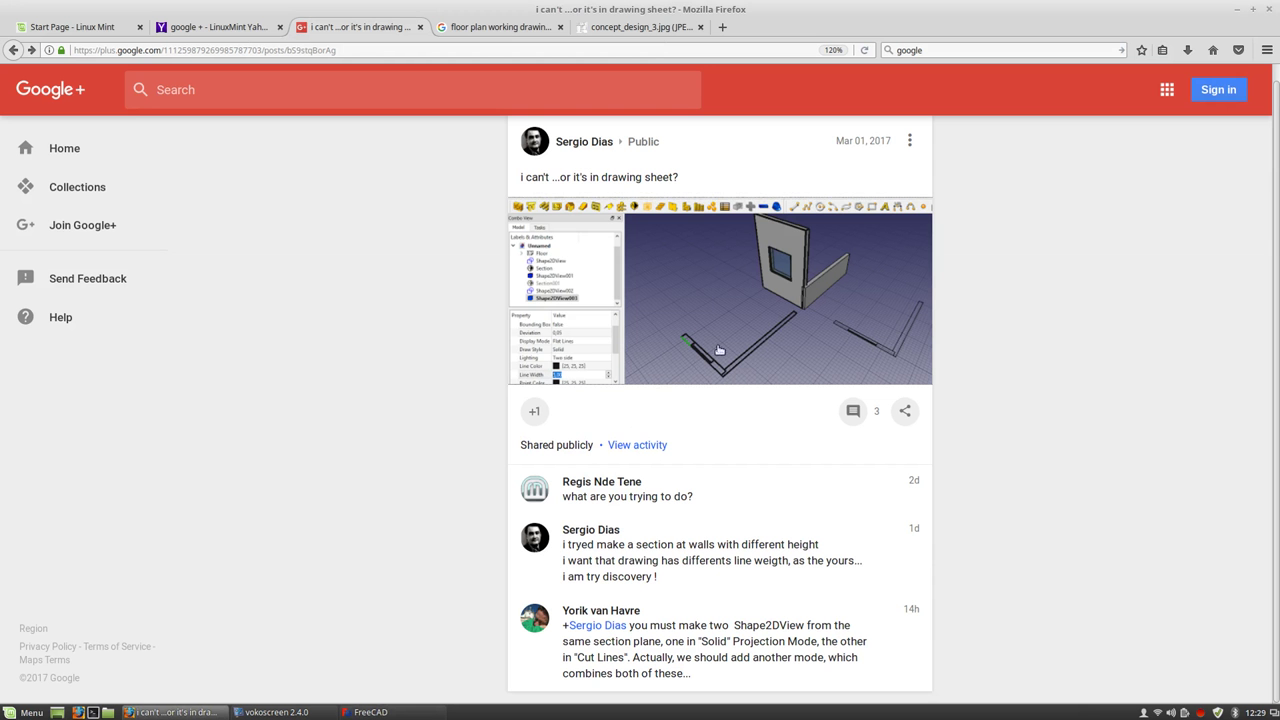
{"action": "left_click", "coordinate": [829, 314]}
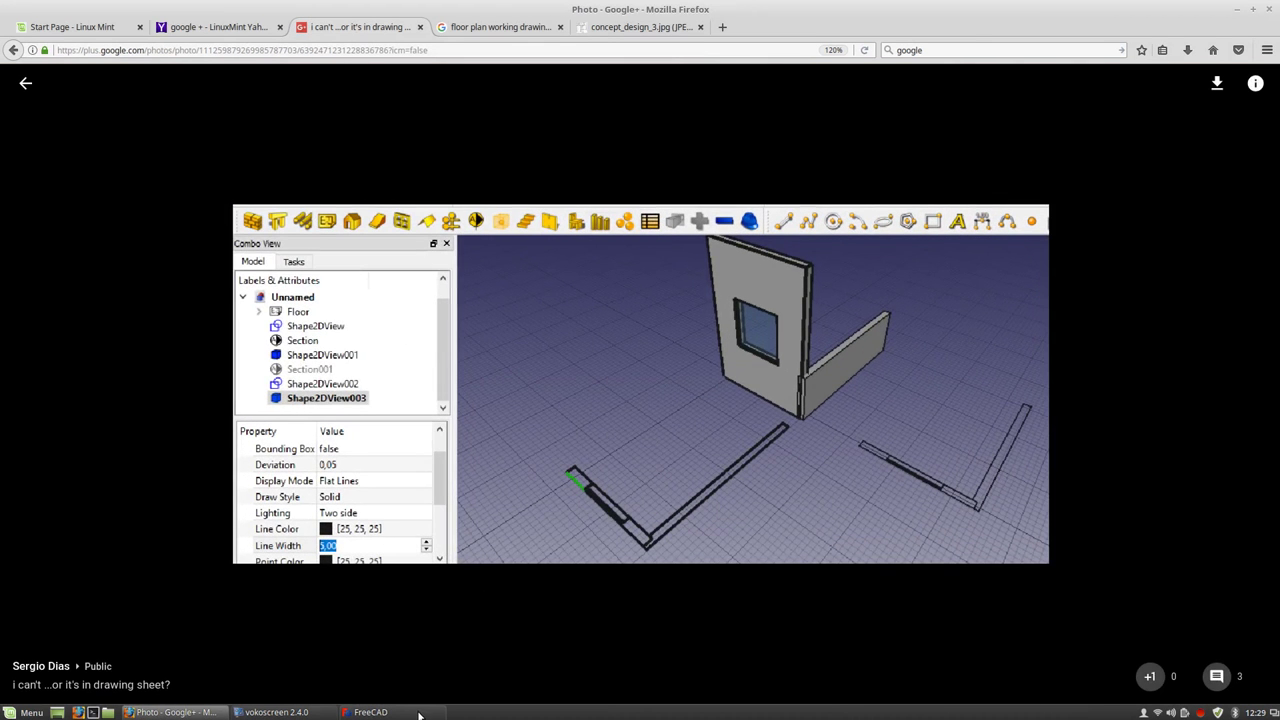
{"action": "left_click", "coordinate": [378, 712]}
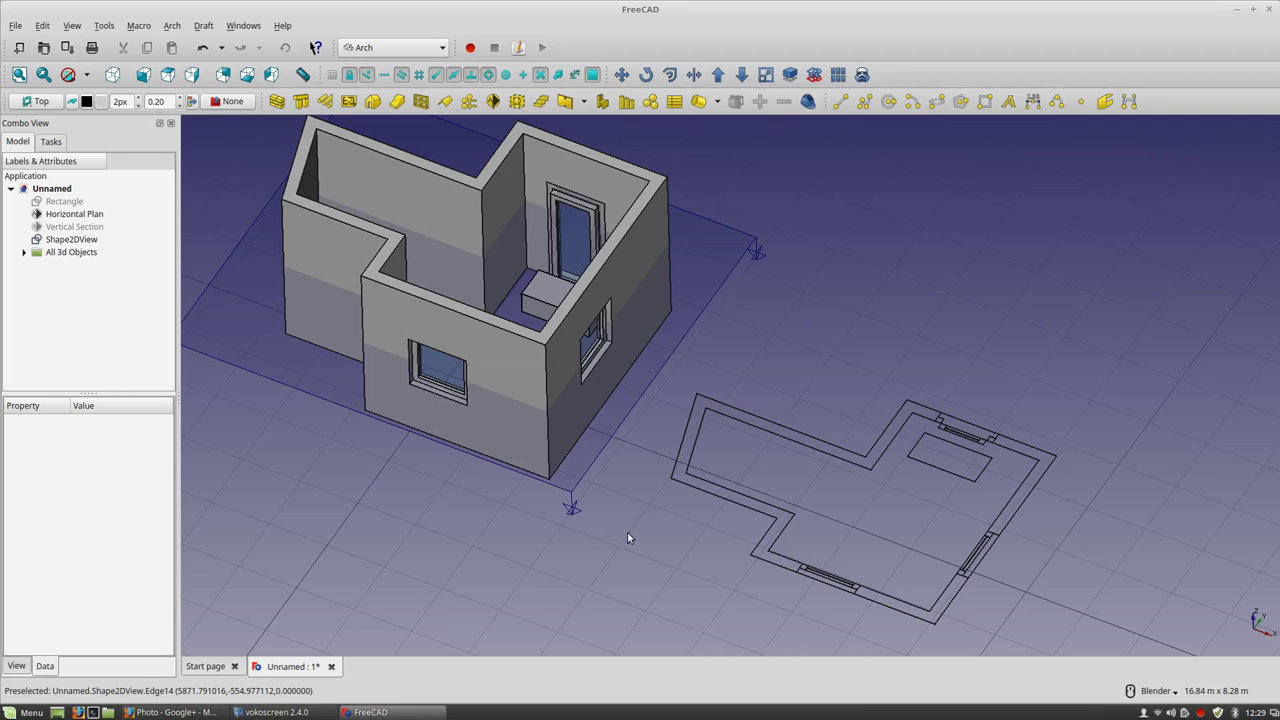
Create two Shape 2D views from the Horizontal Plan section plane.
{"action": "middle_click_drag", "start_coordinate": [620, 480], "coordinate": [480, 420]}
{"action": "left_click", "coordinate": [167, 75]}
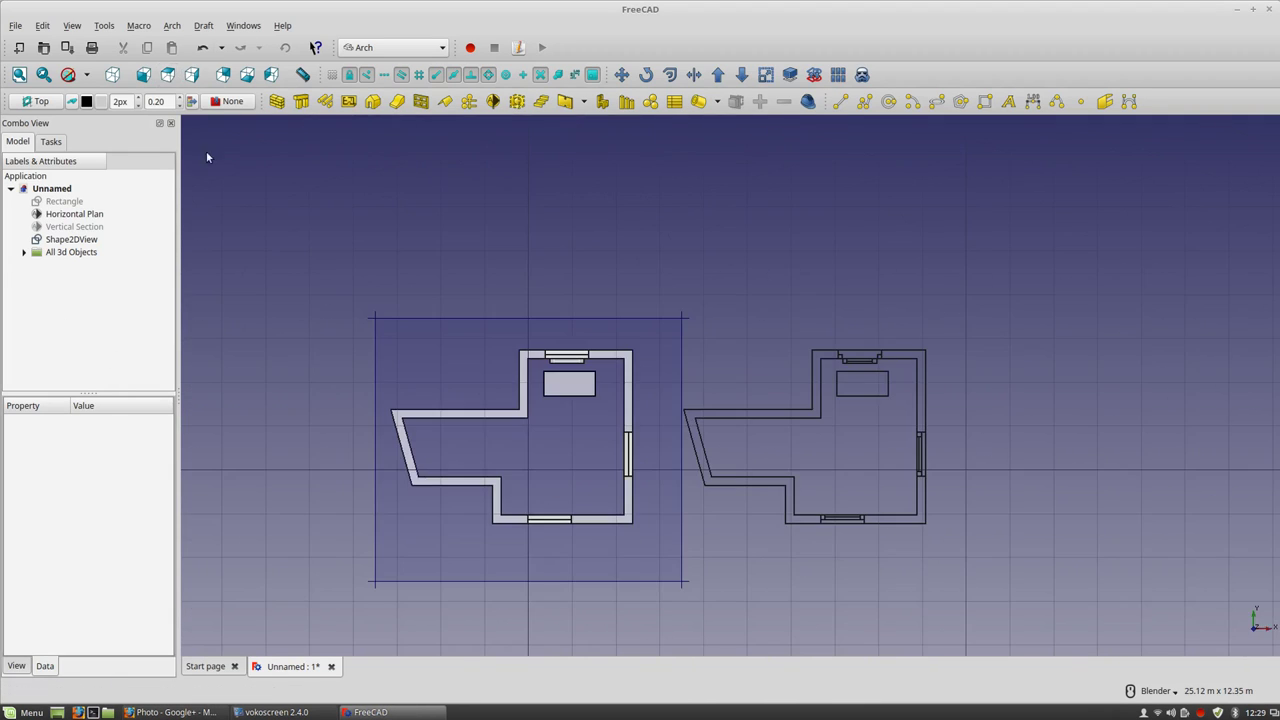
{"action": "left_click", "coordinate": [681, 349]}
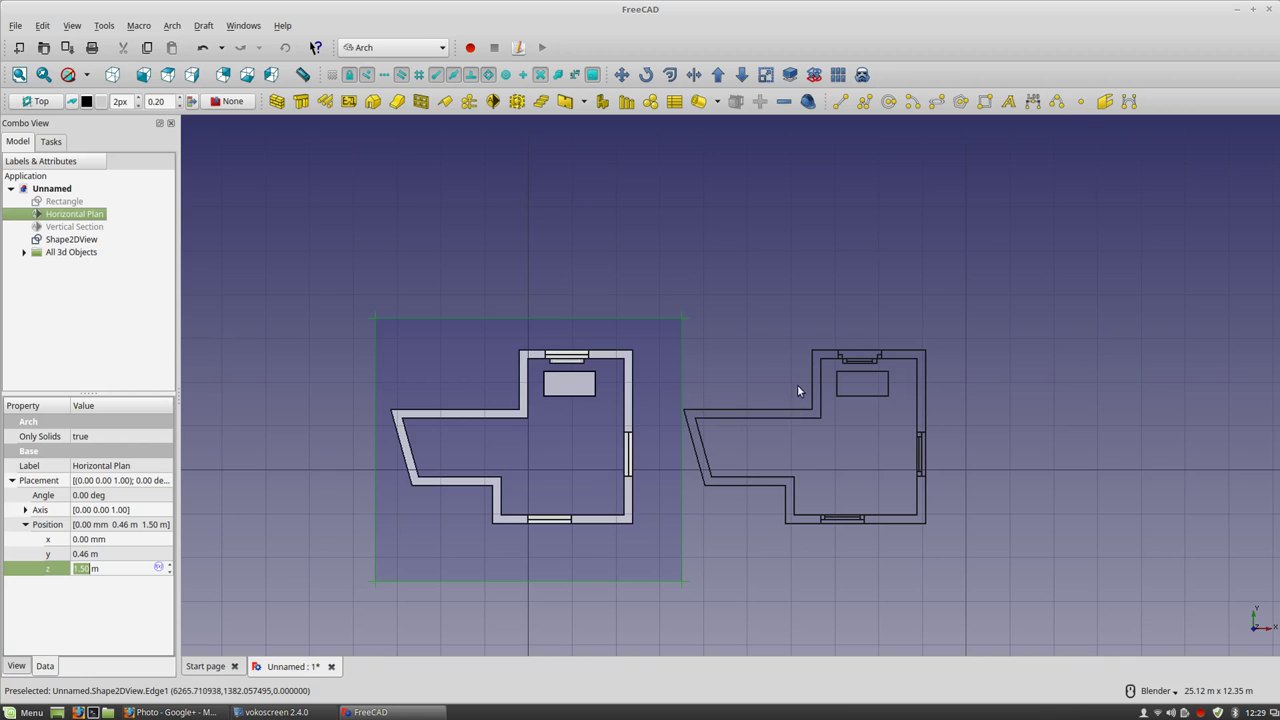
{"action": "left_click", "coordinate": [790, 75]}
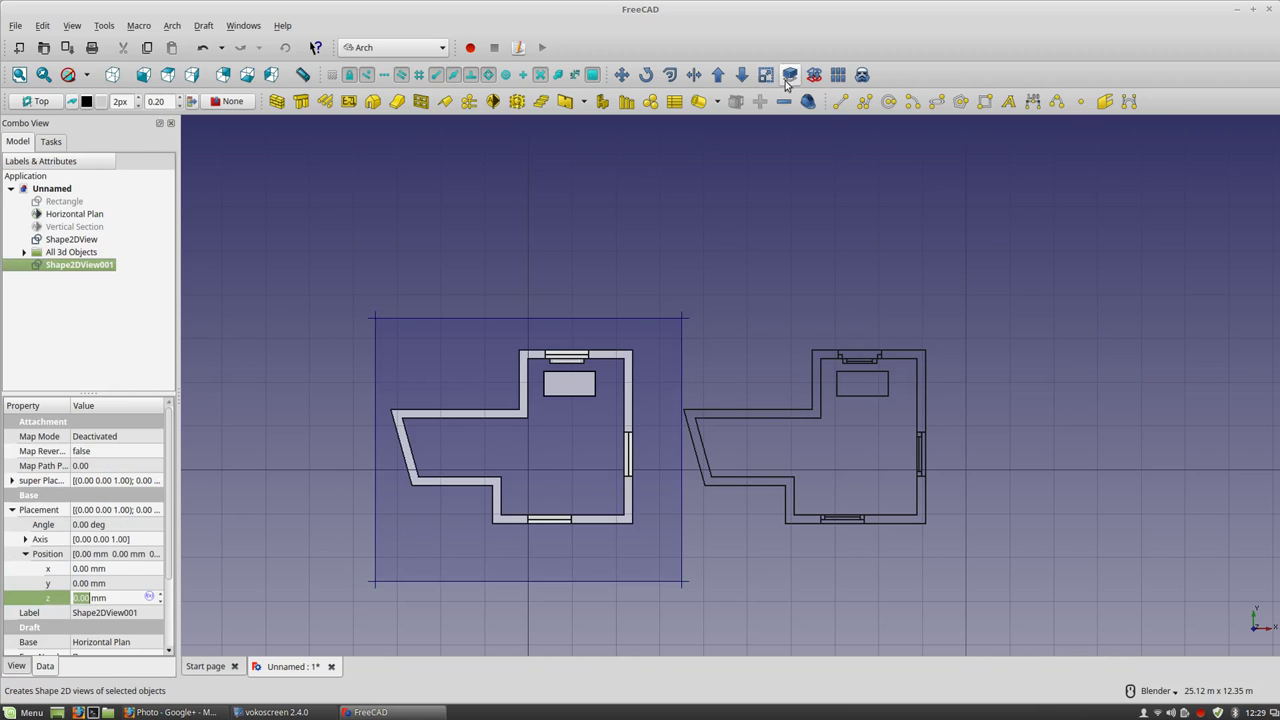
{"action": "left_click", "coordinate": [684, 355]}
{"action": "left_click", "coordinate": [683, 360]}
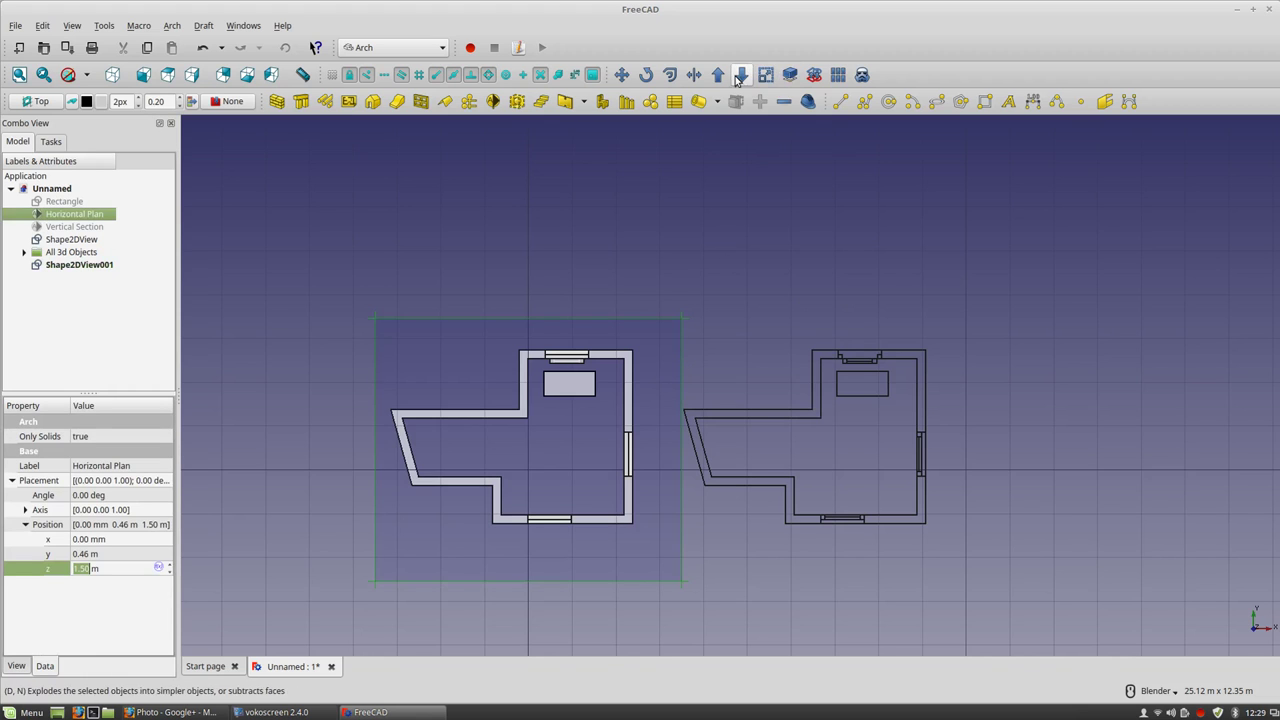
{"action": "left_click", "coordinate": [790, 77]}
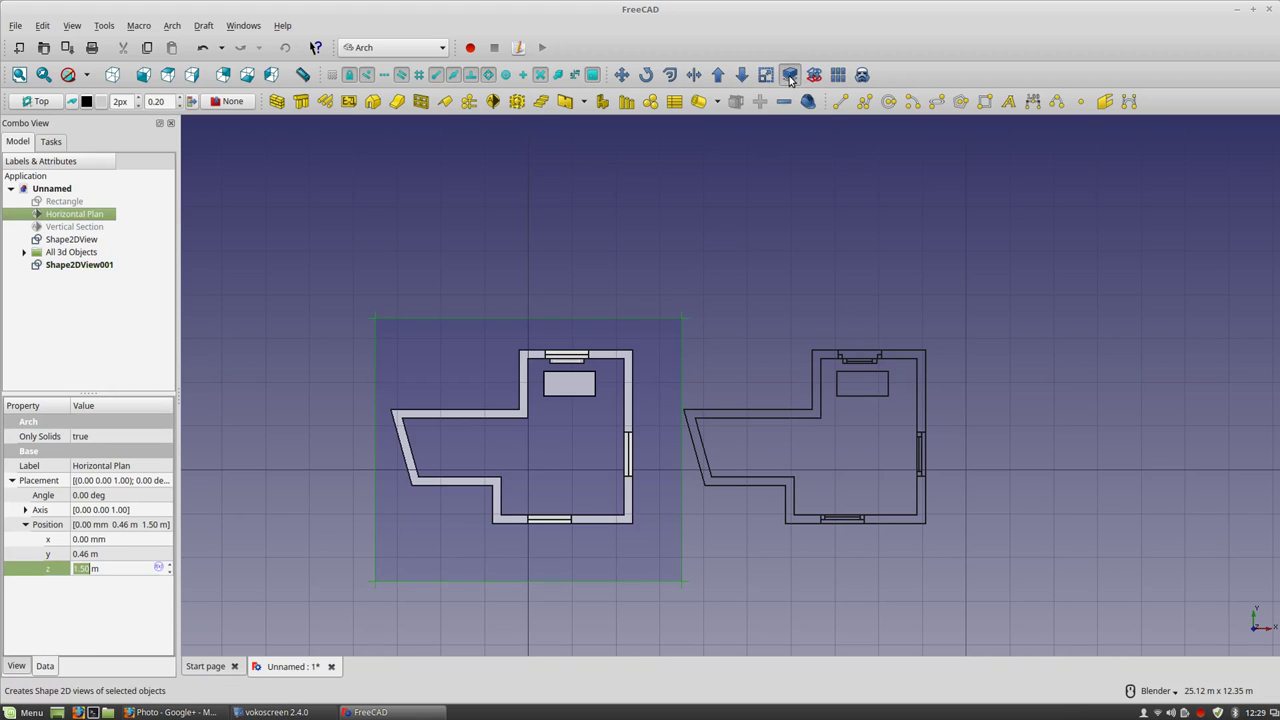
Rename Shape2DView001 as 1.
{"action": "left_click", "coordinate": [73, 266]}
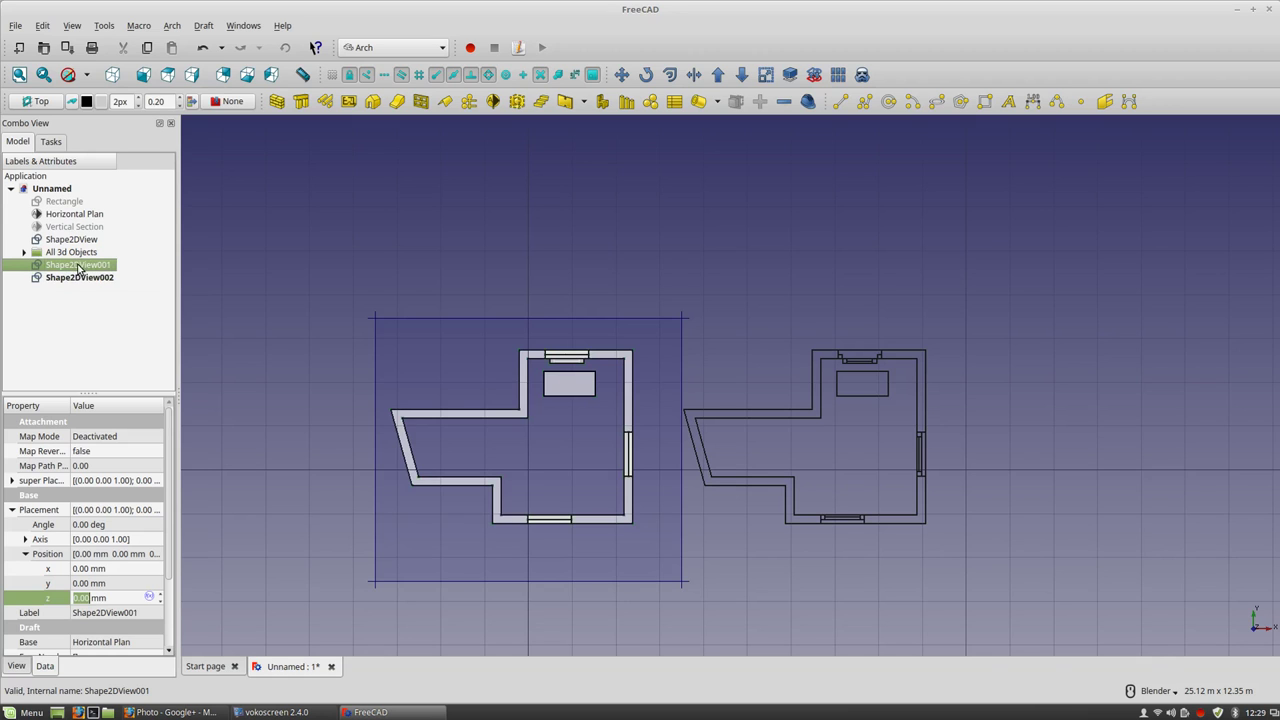
{"action": "right_click", "coordinate": [78, 268]}
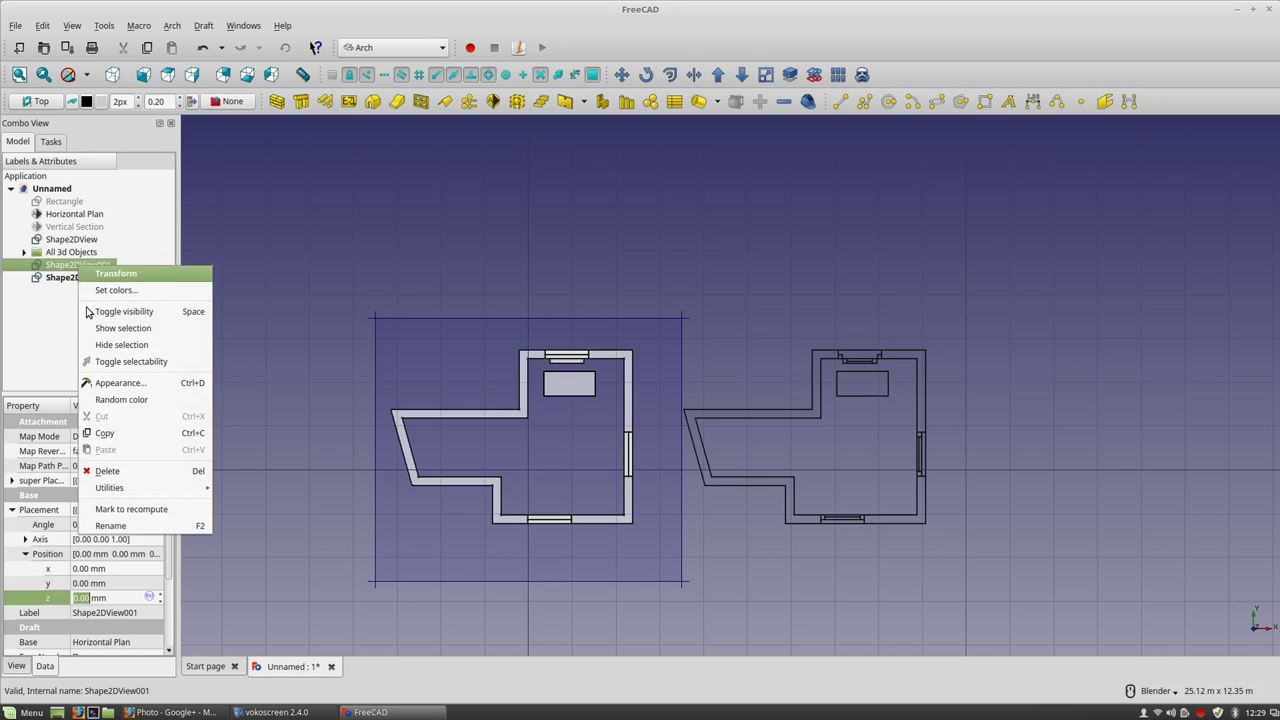
{"action": "left_click", "coordinate": [101, 528]}
{"action": "key", "text": "BackSpace"}
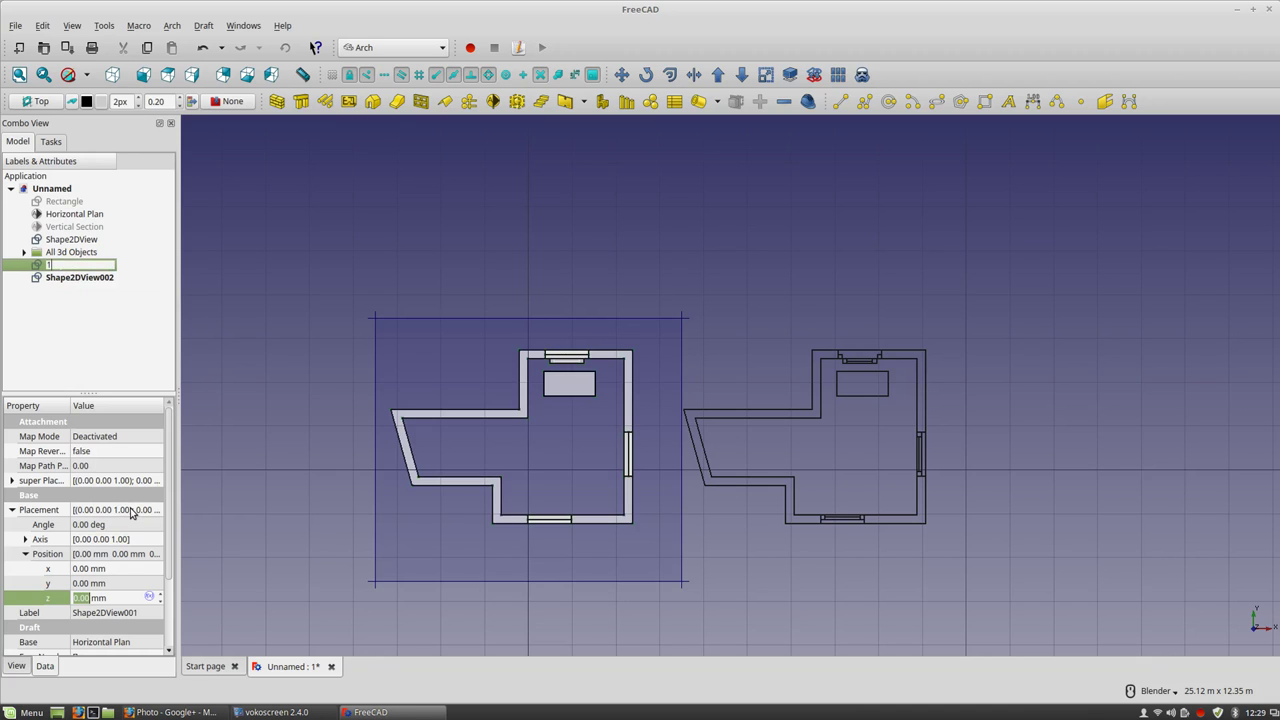
{"action": "type", "text": "1"}
{"action": "key", "text": "Return"}
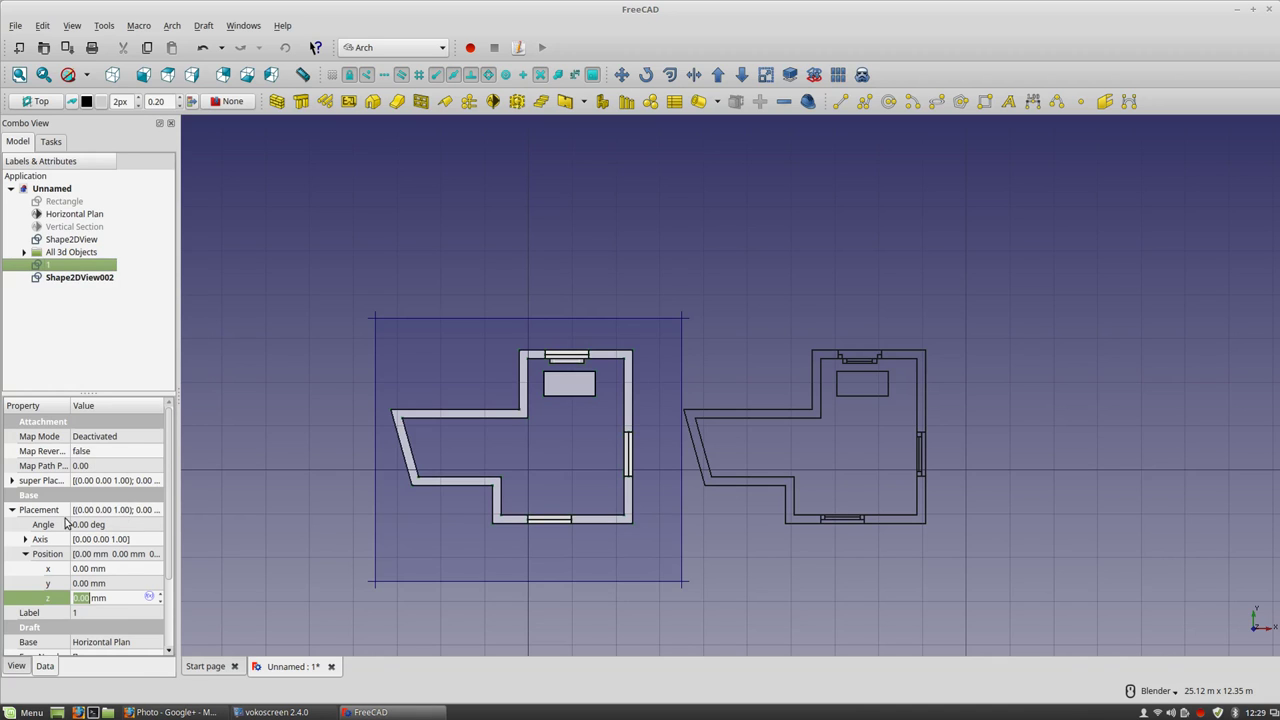
Rename Shape2DView002 as 2.
{"action": "left_click", "coordinate": [80, 280]}
{"action": "right_click", "coordinate": [72, 279]}
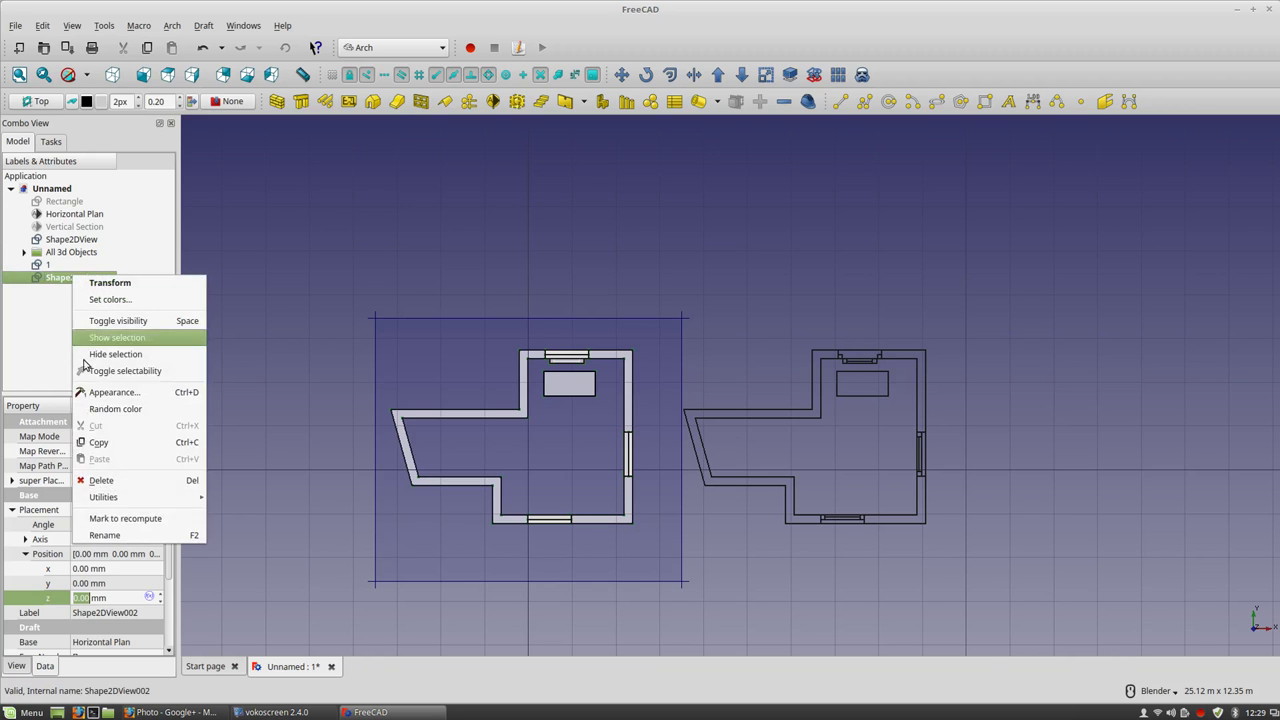
{"action": "left_click", "coordinate": [101, 530]}
{"action": "key", "text": "BackSpace"}
{"action": "type", "text": "2"}
{"action": "key", "text": "Return"}
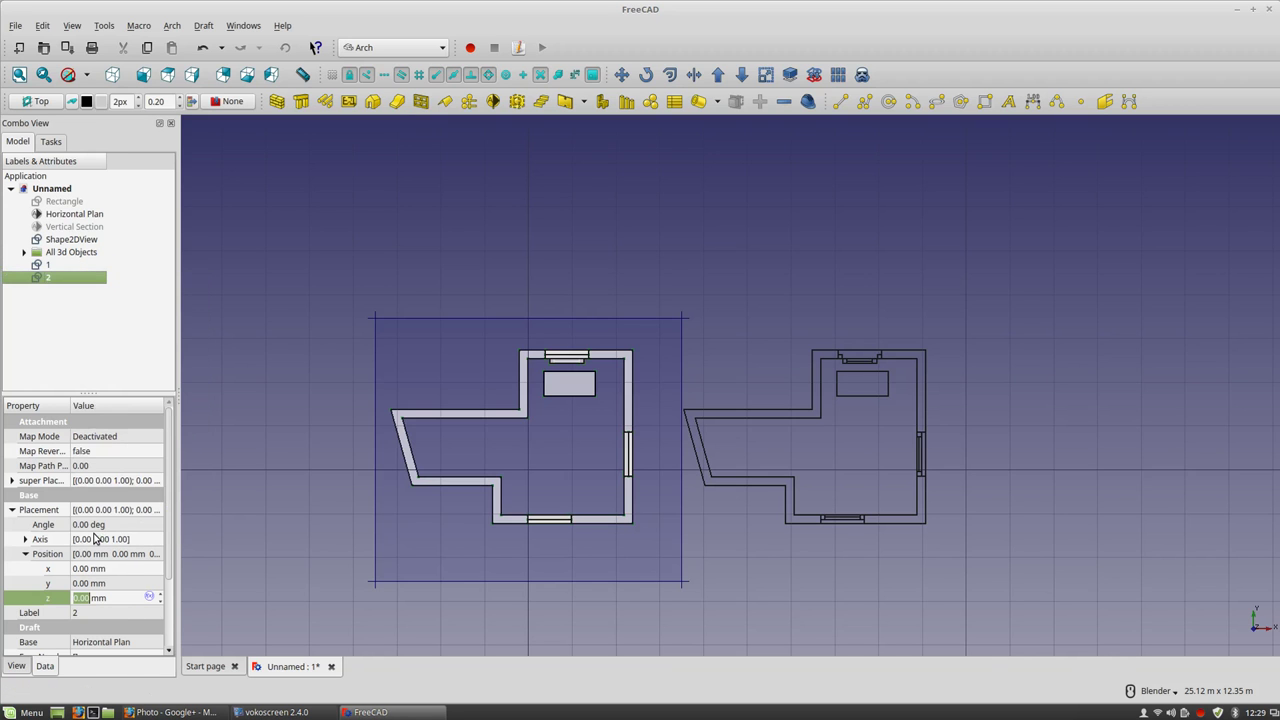
Hide the original Shape2DView drawing beside the building.
{"action": "middle_click_drag", "start_coordinate": [477, 443], "coordinate": [695, 538]}
{"action": "left_click", "coordinate": [707, 540]}
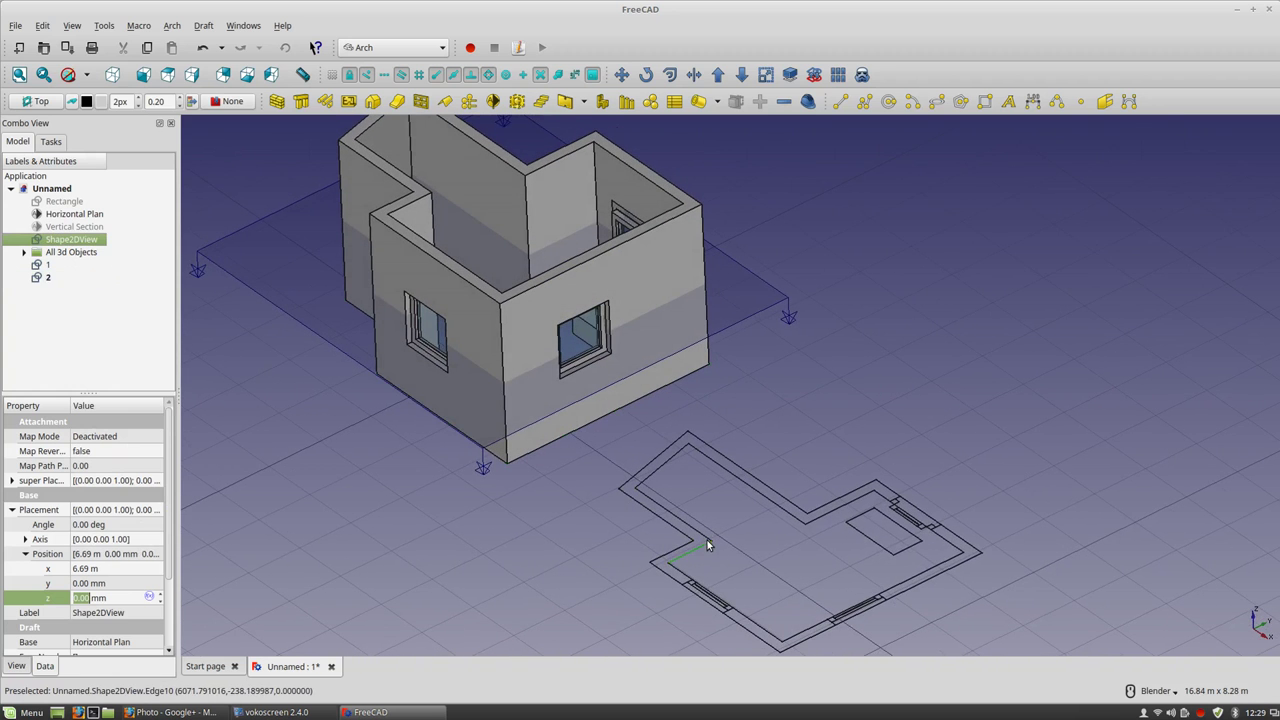
{"action": "key", "text": "space"}
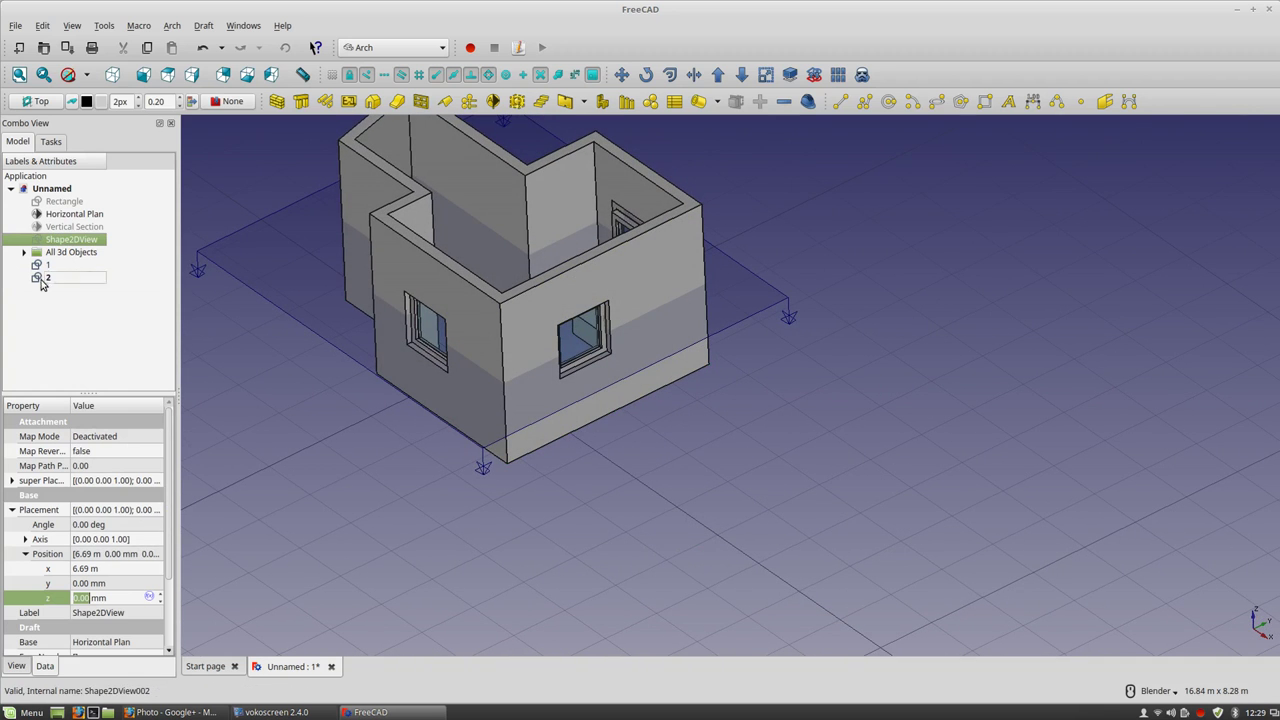
Move 2D views 1 and 2 together about 6.14 m in the negative Y direction, clear of the building.
{"action": "left_click", "coordinate": [100, 277]}
{"action": "left_click", "coordinate": [100, 268], "text": "shift"}
{"action": "left_click", "coordinate": [167, 75]}
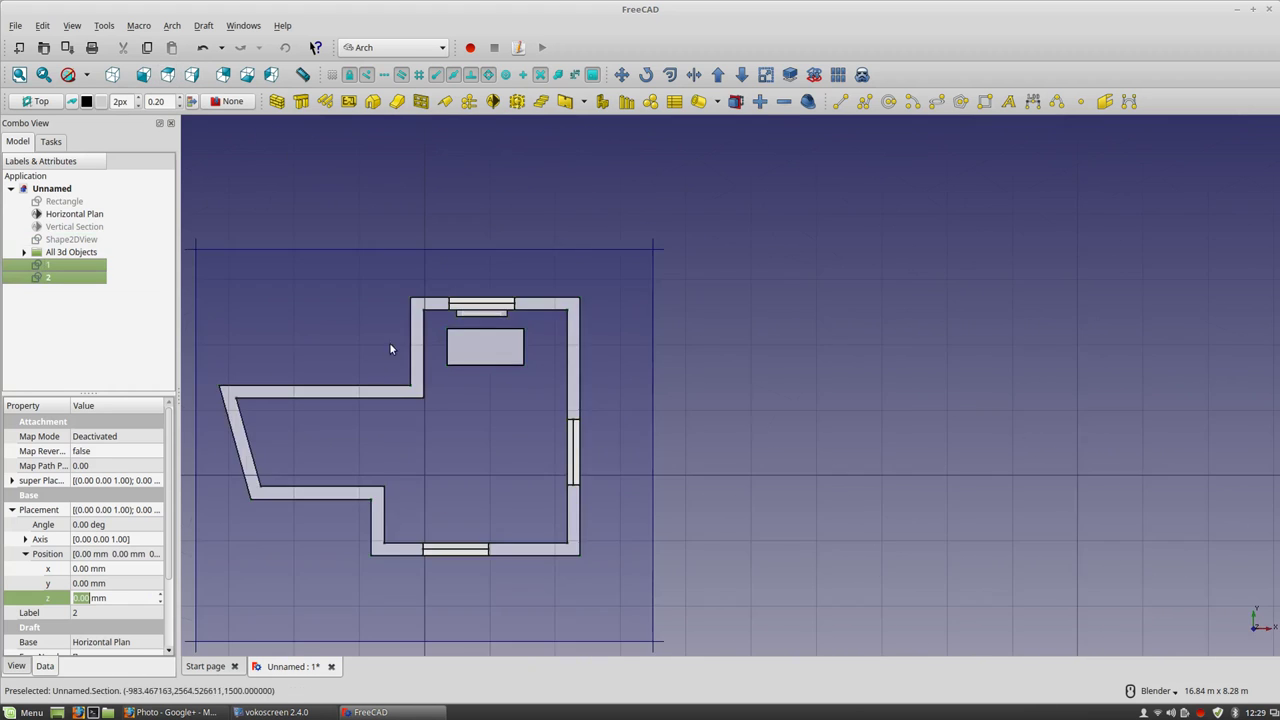
{"action": "scroll", "coordinate": [466, 413], "scroll_direction": "down", "scroll_amount": 2}
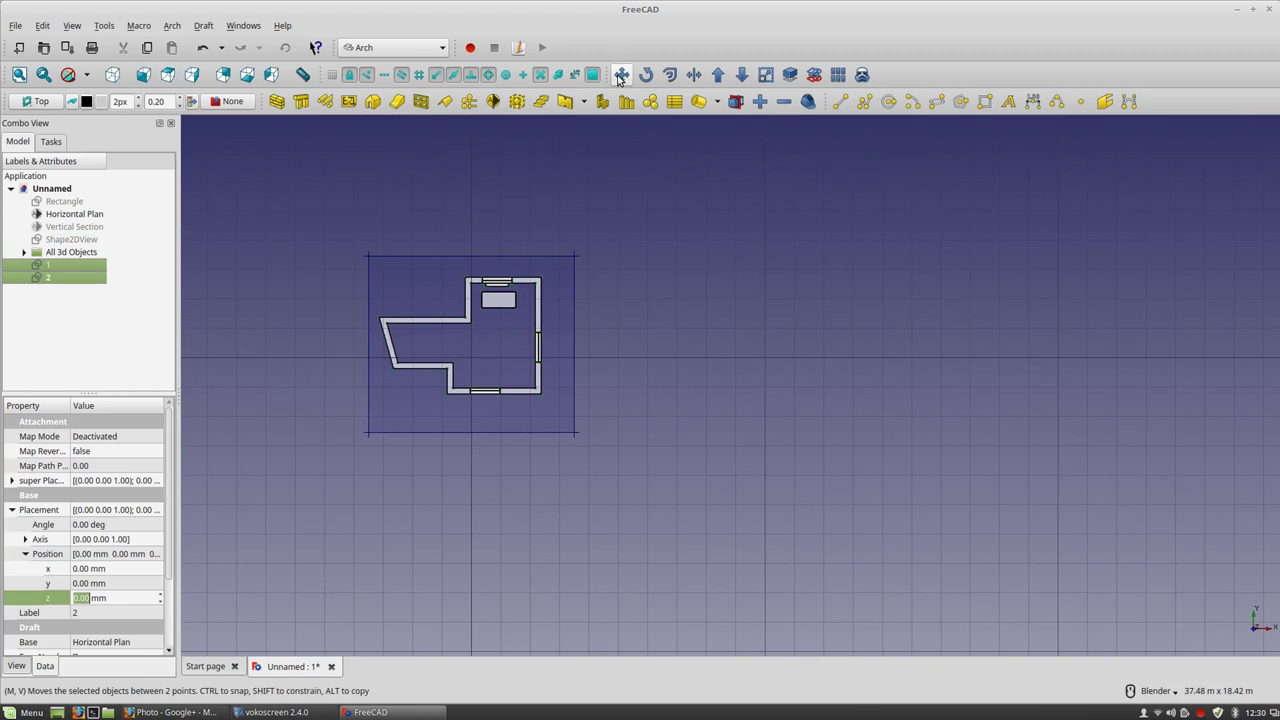
{"action": "left_click", "coordinate": [621, 75]}
{"action": "left_click", "coordinate": [691, 257]}
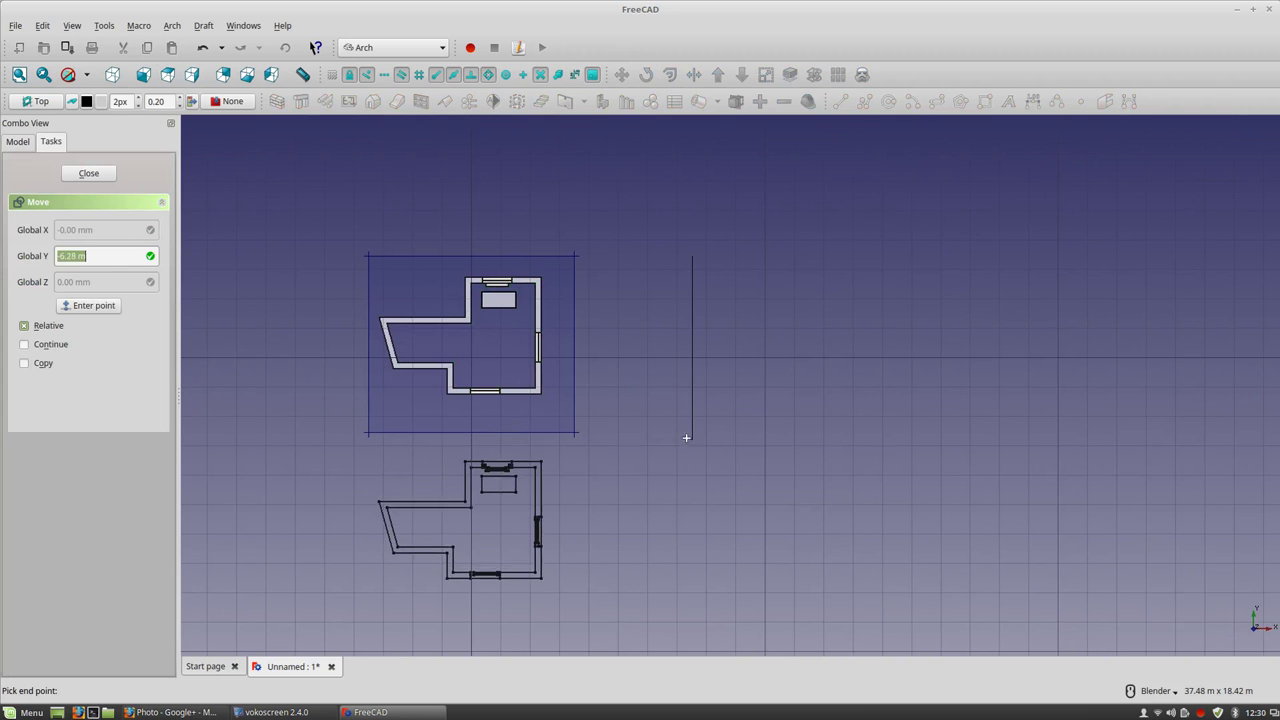
{"action": "left_click", "coordinate": [631, 565]}
Examine the overlapping floor plan drawings up close with view 2 selected.
{"action": "middle_click_drag", "start_coordinate": [613, 551], "coordinate": [563, 420], "text": "shift"}
{"action": "scroll", "coordinate": [475, 510], "scroll_direction": "up", "scroll_amount": 5}
{"action": "scroll", "coordinate": [459, 464], "scroll_direction": "down", "scroll_amount": 3}
{"action": "middle_click_drag", "start_coordinate": [459, 464], "coordinate": [412, 446]}
{"action": "scroll", "coordinate": [504, 401], "scroll_direction": "up", "scroll_amount": 3}
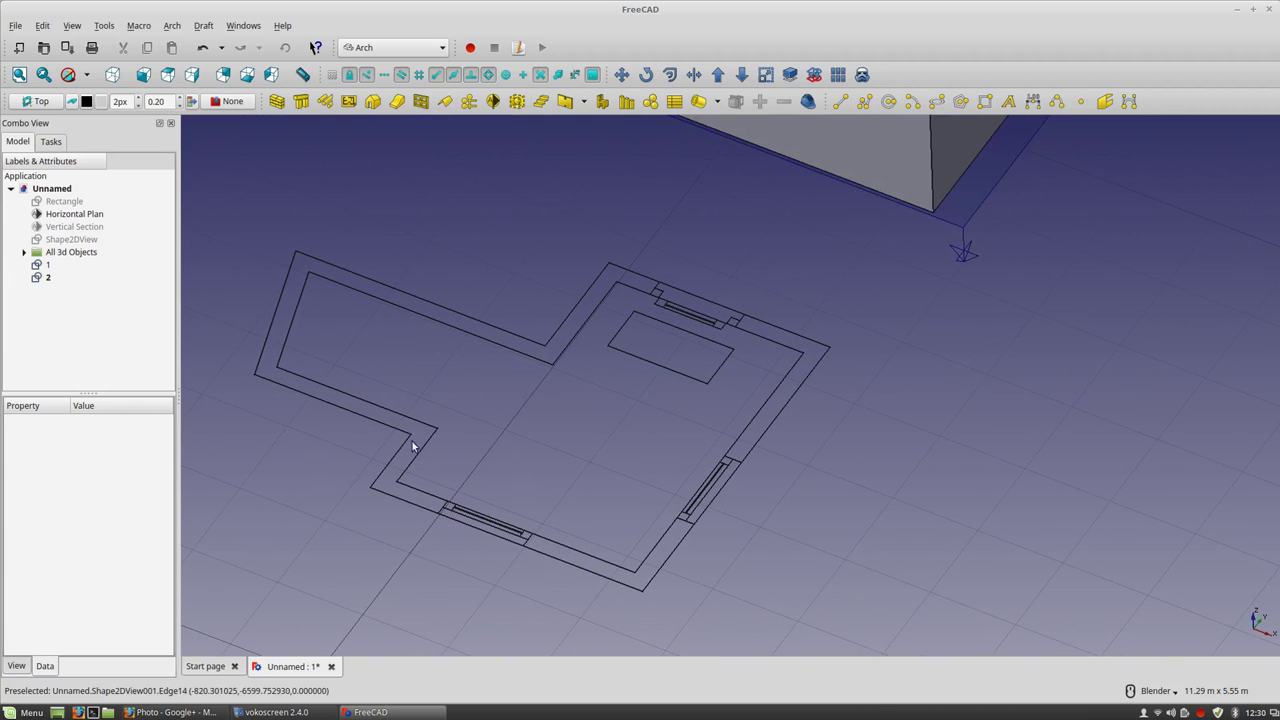
{"action": "left_click", "coordinate": [48, 278]}
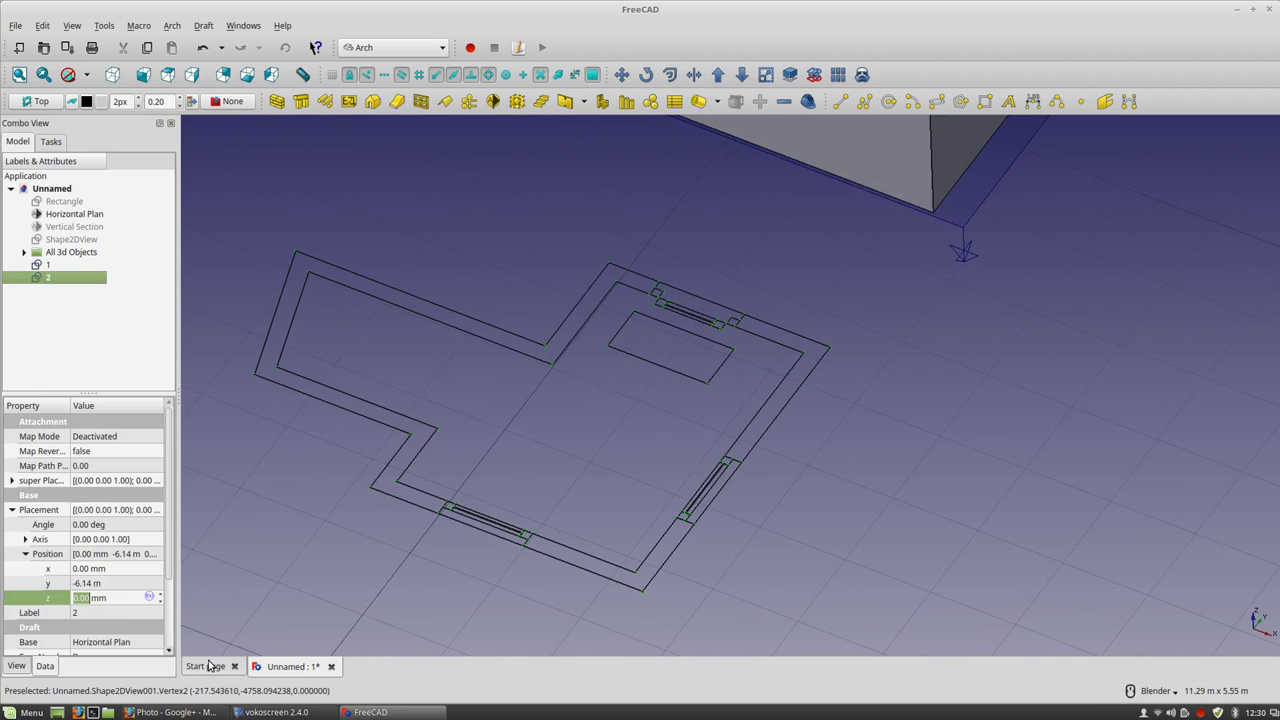
{"action": "middle_click_drag", "start_coordinate": [480, 539], "coordinate": [520, 490]}
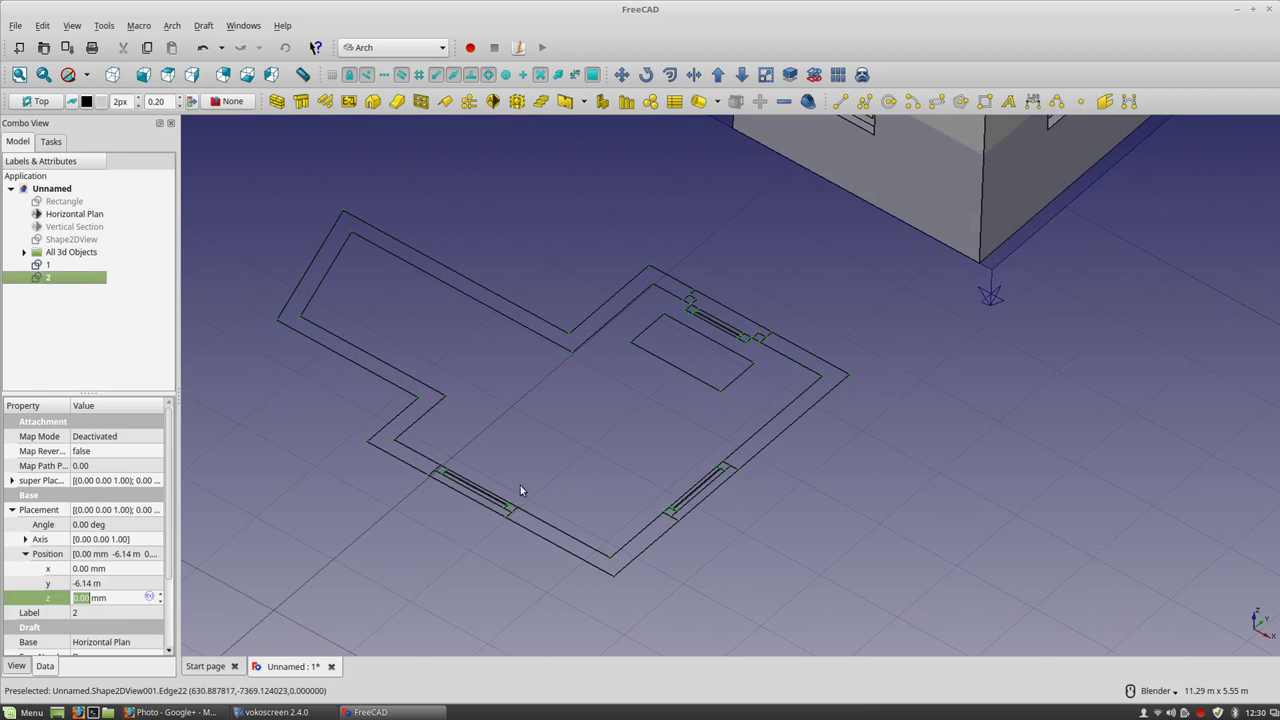
{"action": "scroll", "coordinate": [680, 373], "scroll_direction": "up", "scroll_amount": 2}
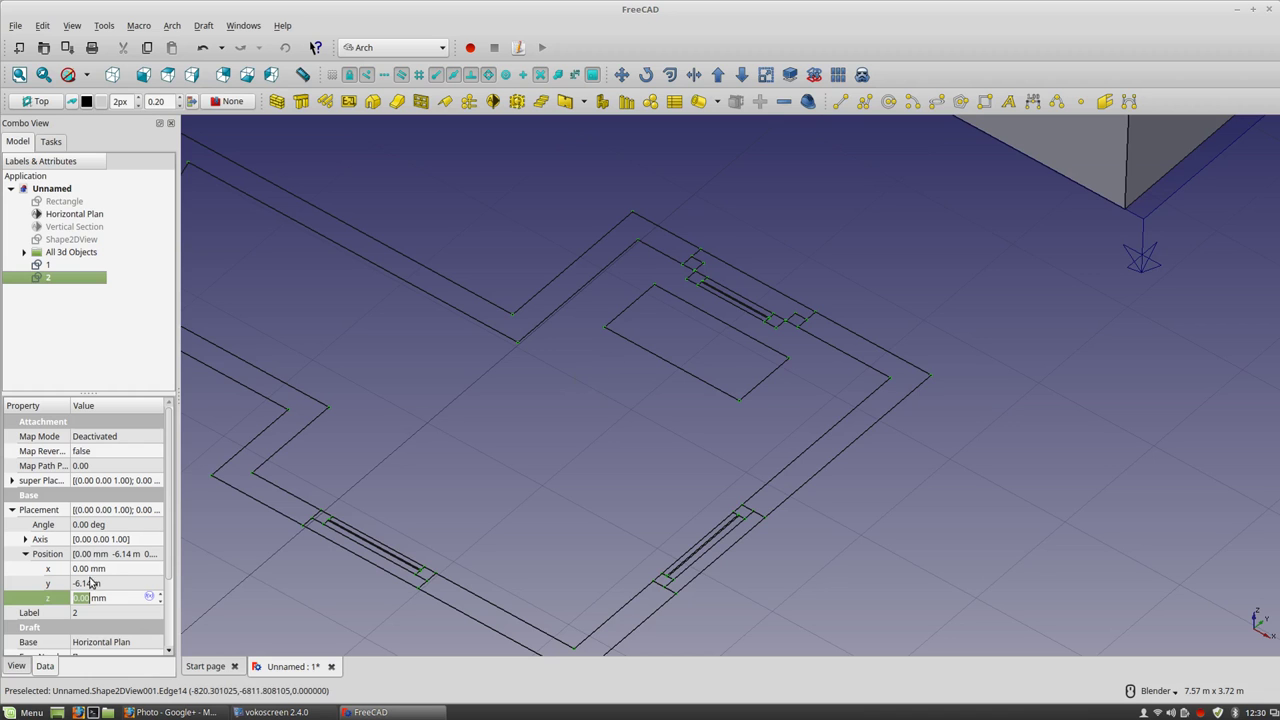
Set the projection mode of 2D view 1 to Cutlines.
{"action": "left_click", "coordinate": [48, 265]}
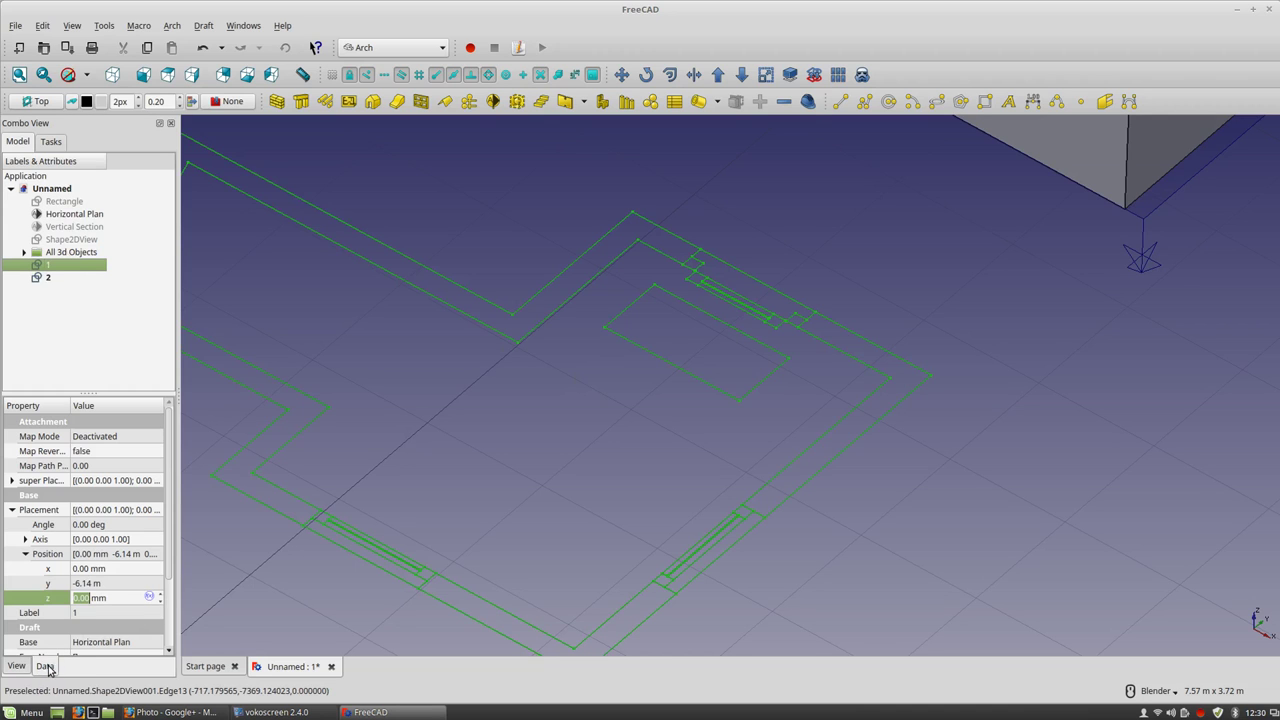
{"action": "left_click_drag", "start_coordinate": [172, 559], "coordinate": [160, 625]}
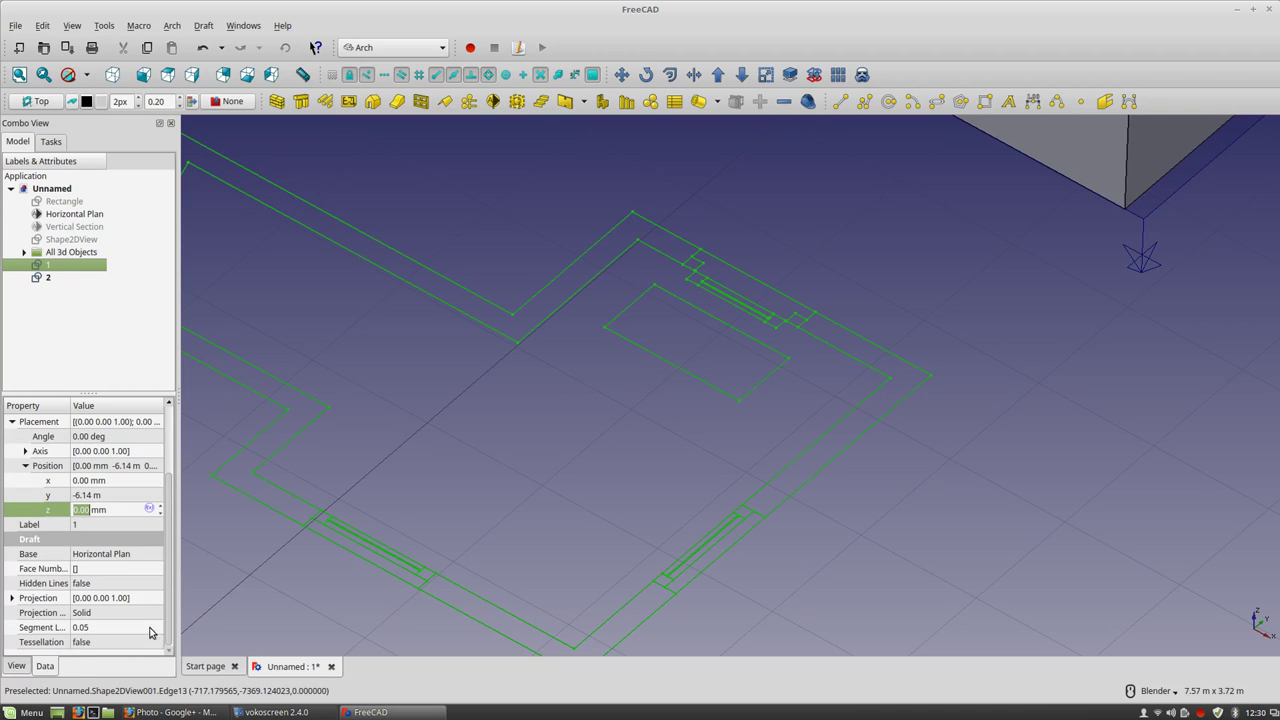
{"action": "left_click", "coordinate": [100, 615]}
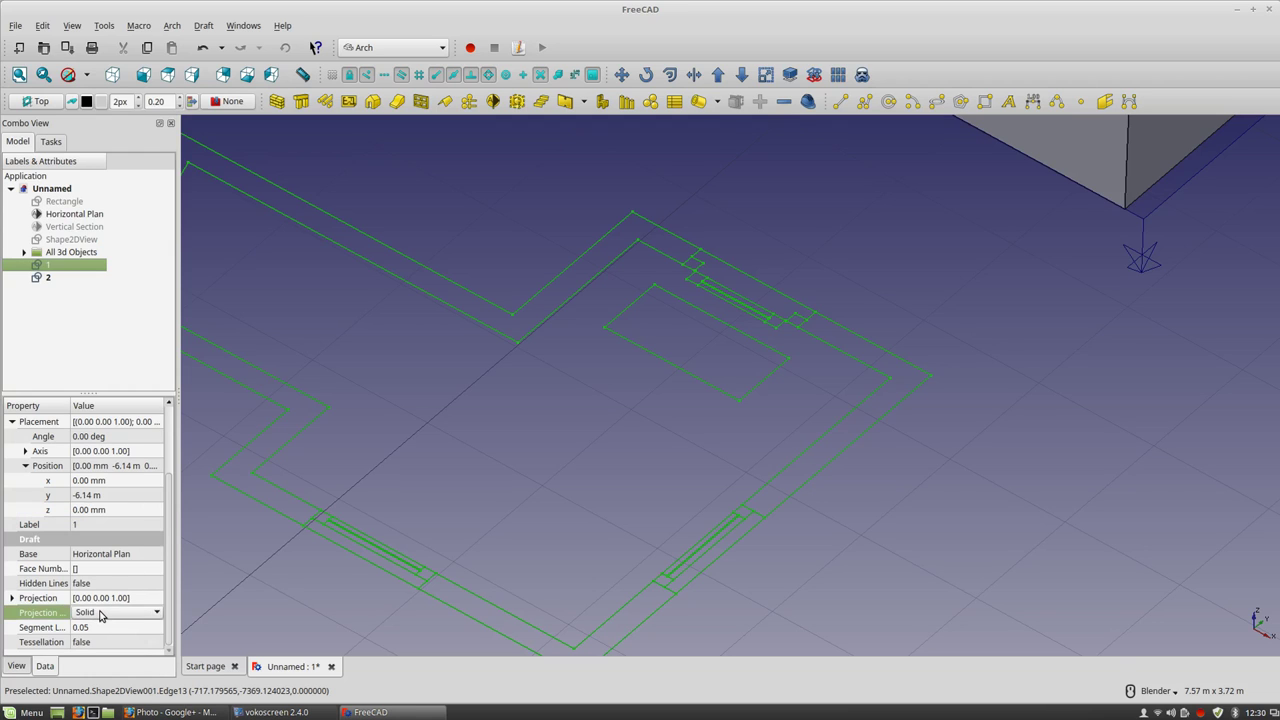
{"action": "left_click", "coordinate": [100, 612]}
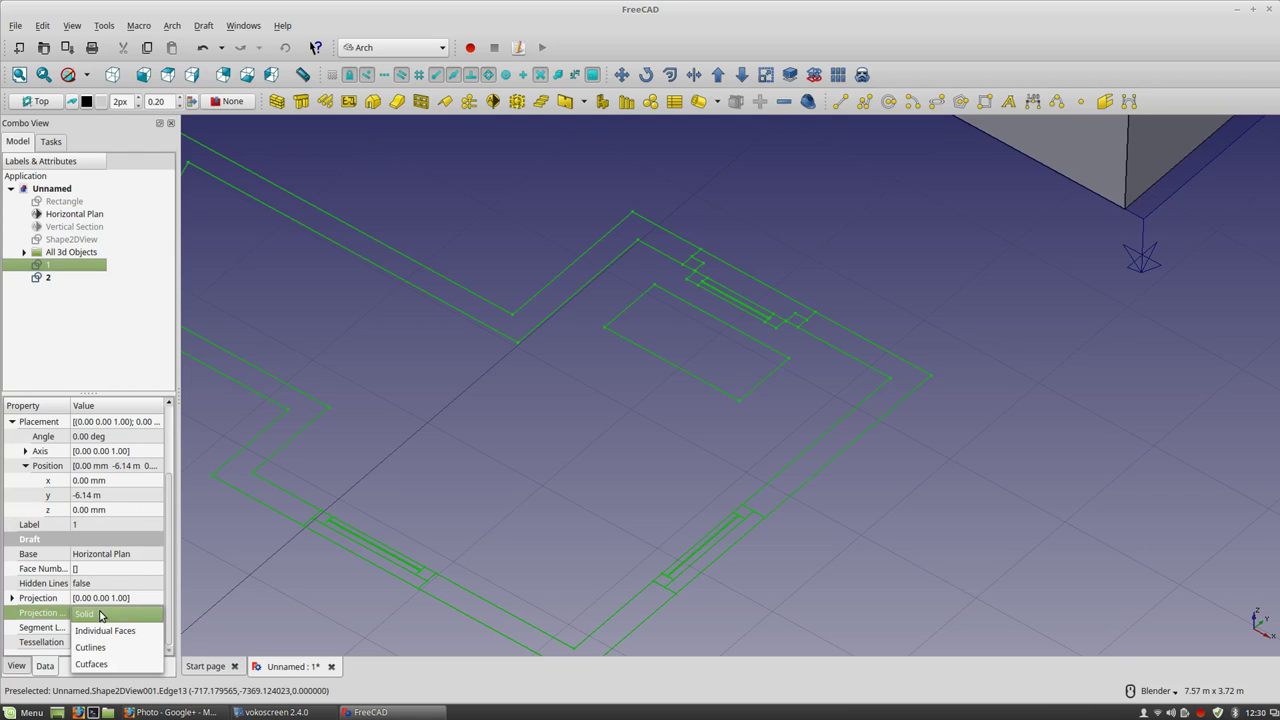
{"action": "left_click", "coordinate": [90, 647]}
{"action": "left_click", "coordinate": [612, 417]}
Set the line width of 2D view 1, the cut-line drawing, to 4.
{"action": "mouse_move", "coordinate": [566, 480]}
{"action": "middle_mouse_down"}
{"action": "mouse_move", "coordinate": [543, 443]}
{"action": "mouse_move", "coordinate": [565, 478]}
{"action": "middle_mouse_up"}
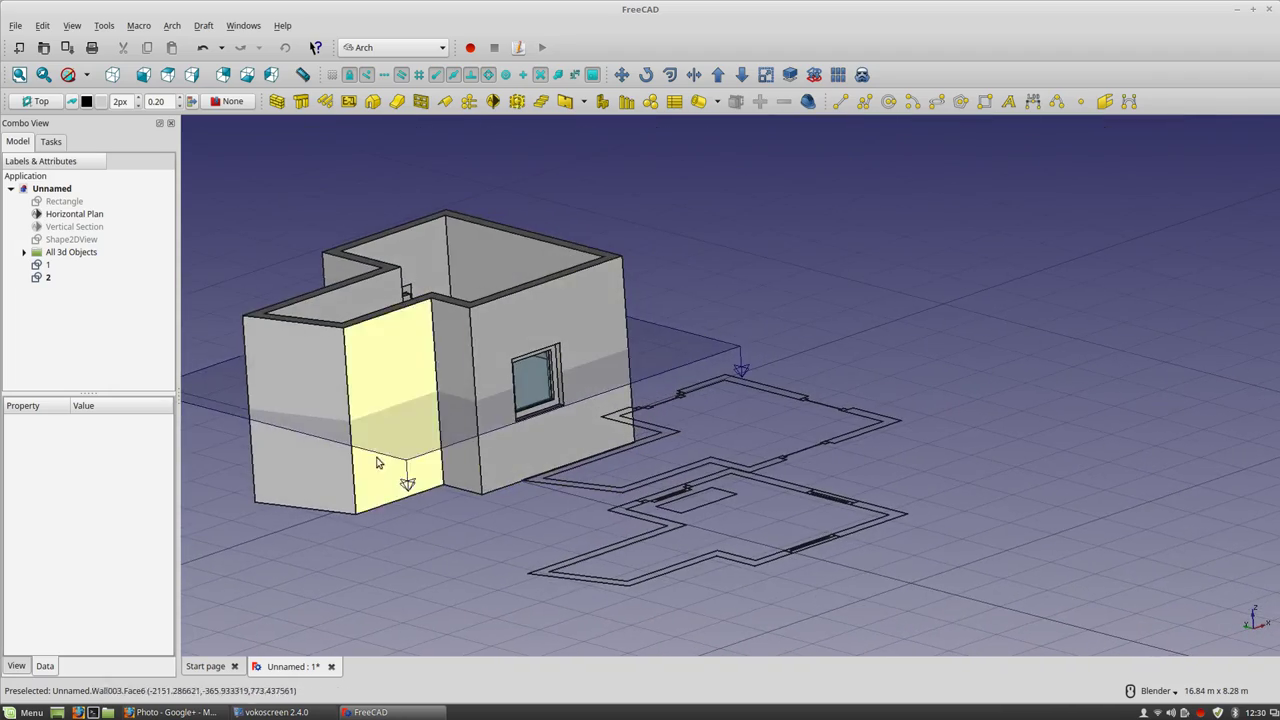
{"action": "middle_click_drag", "start_coordinate": [407, 463], "coordinate": [640, 359]}
{"action": "left_click", "coordinate": [640, 355]}
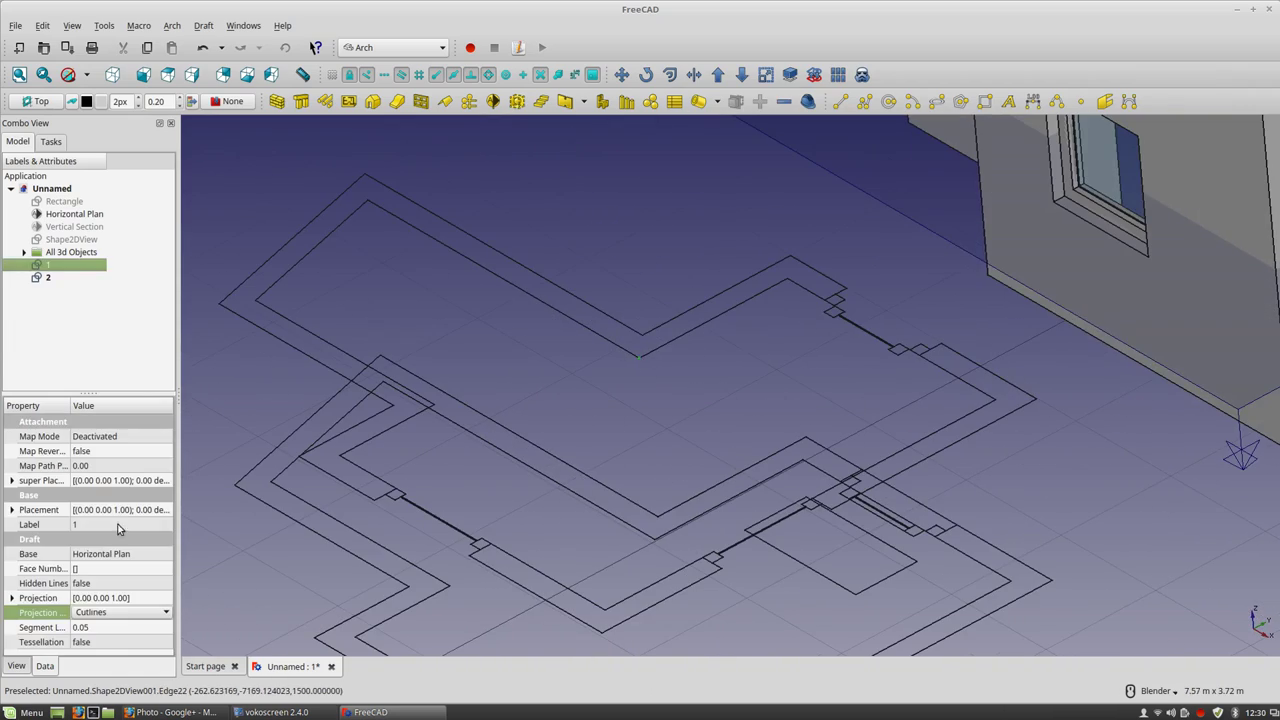
{"action": "left_click", "coordinate": [17, 666]}
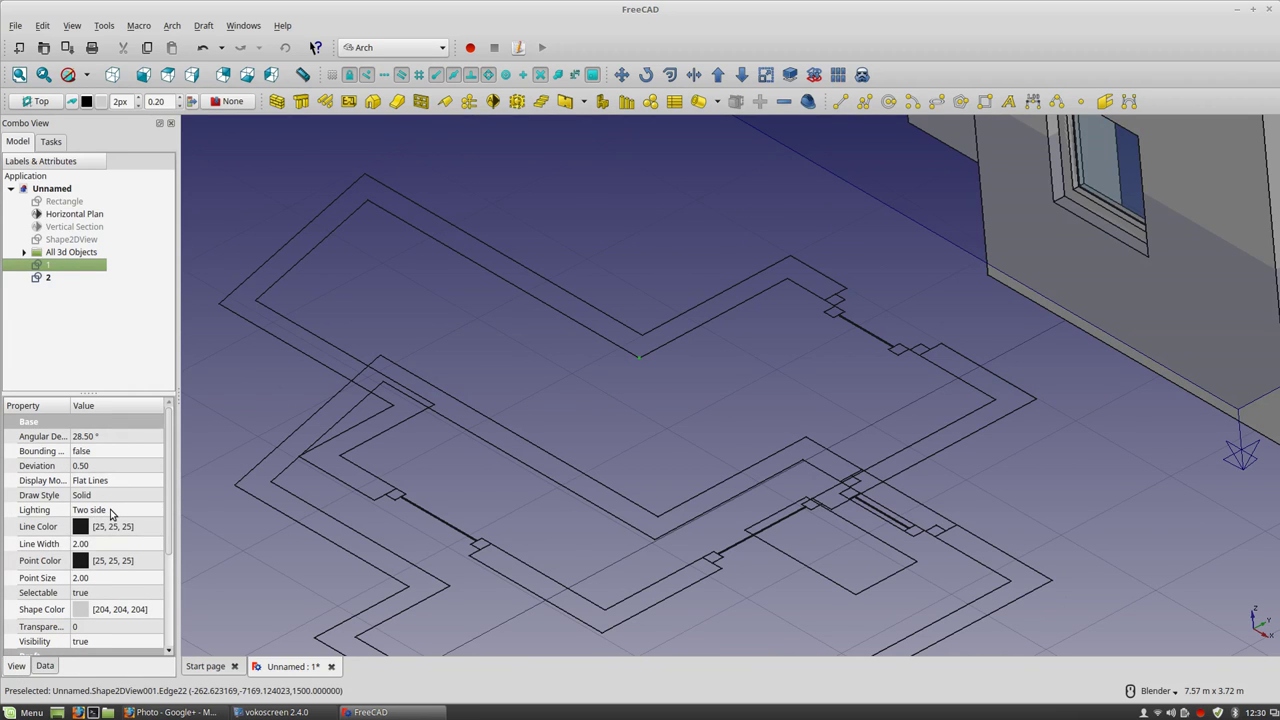
{"action": "scroll", "coordinate": [110, 546], "scroll_direction": "up", "scroll_amount": 1}
{"action": "scroll", "coordinate": [110, 546], "scroll_direction": "up", "scroll_amount": 1}
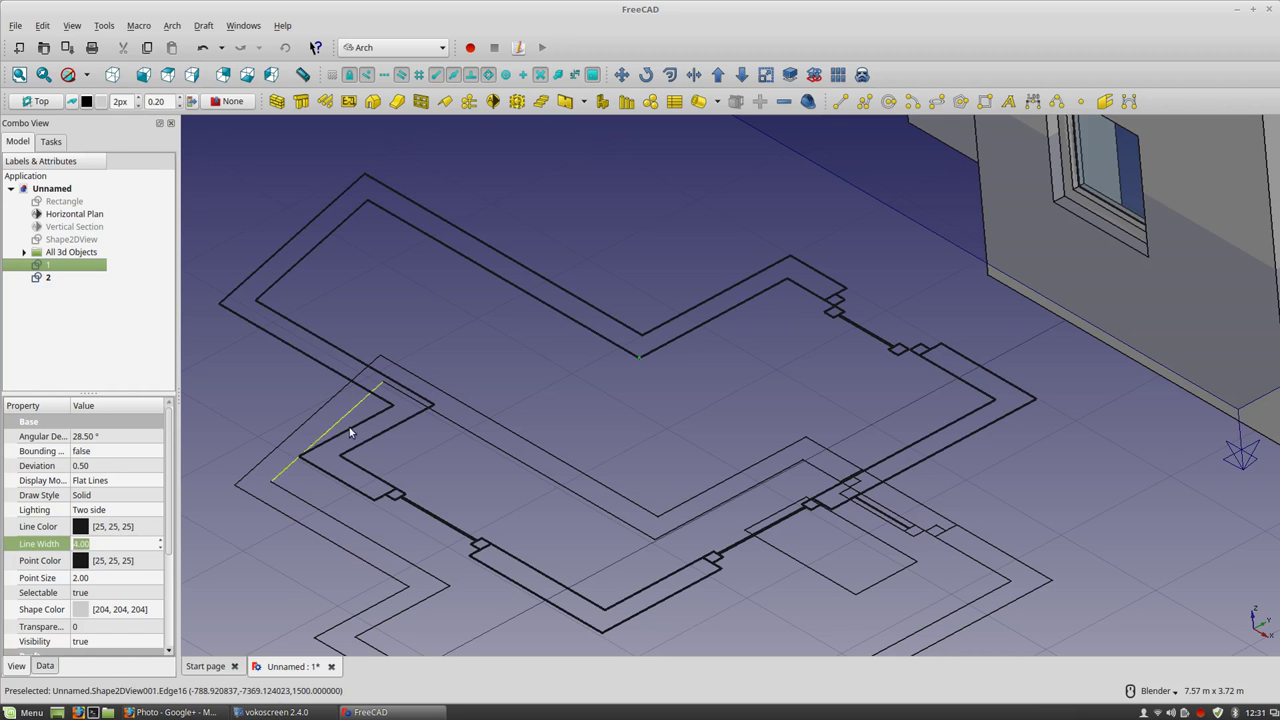
{"action": "left_click", "coordinate": [480, 306]}
Set the line width of 2D view 2, the solid projection drawing, to 1.
{"action": "scroll", "coordinate": [478, 306], "scroll_direction": "down", "scroll_amount": 5}
{"action": "mouse_move", "coordinate": [523, 531]}
{"action": "middle_mouse_down"}
{"action": "mouse_move", "coordinate": [487, 508]}
{"action": "mouse_move", "coordinate": [514, 508]}
{"action": "middle_mouse_up"}
{"action": "scroll", "coordinate": [660, 427], "scroll_direction": "up", "scroll_amount": 2}
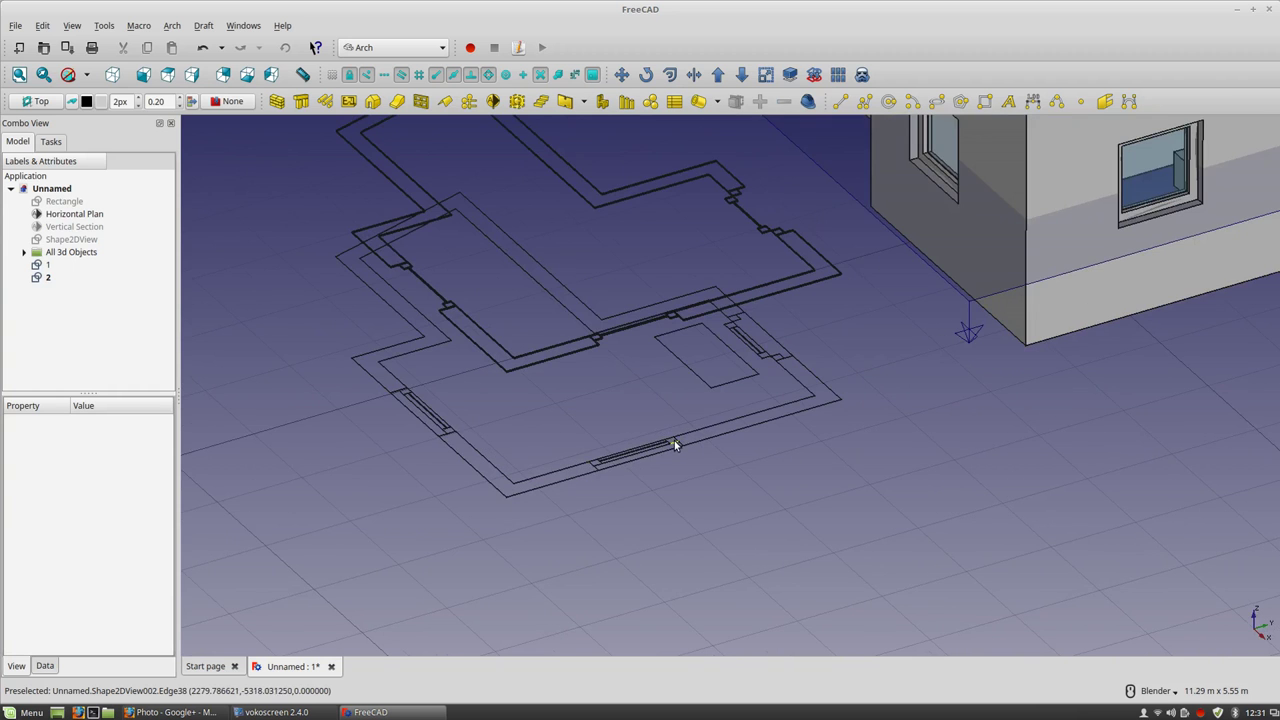
{"action": "left_click", "coordinate": [674, 441]}
{"action": "mouse_move", "coordinate": [777, 483]}
{"action": "middle_mouse_down"}
{"action": "mouse_move", "coordinate": [831, 463]}
{"action": "mouse_move", "coordinate": [764, 491]}
{"action": "middle_mouse_up"}
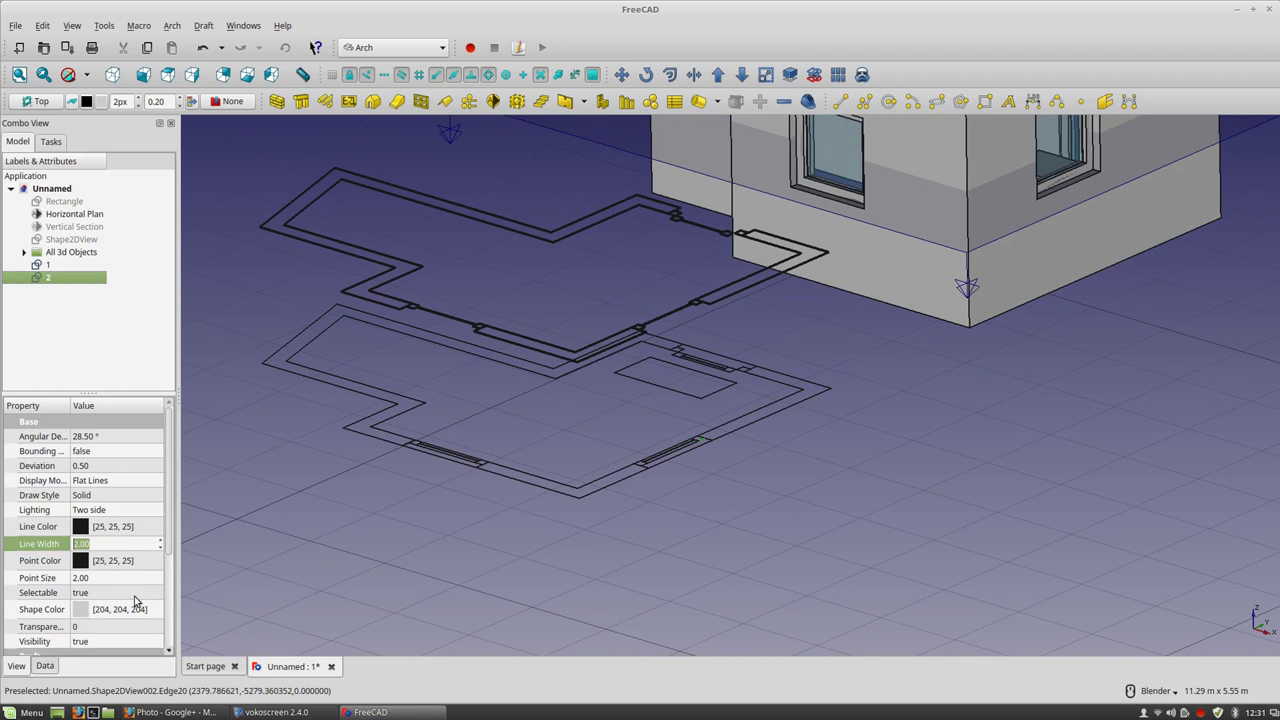
{"action": "scroll", "coordinate": [126, 545], "scroll_direction": "down", "scroll_amount": 1}
{"action": "middle_click_drag", "start_coordinate": [694, 436], "coordinate": [672, 470]}
{"action": "scroll", "coordinate": [655, 500], "scroll_direction": "down", "scroll_amount": 2}
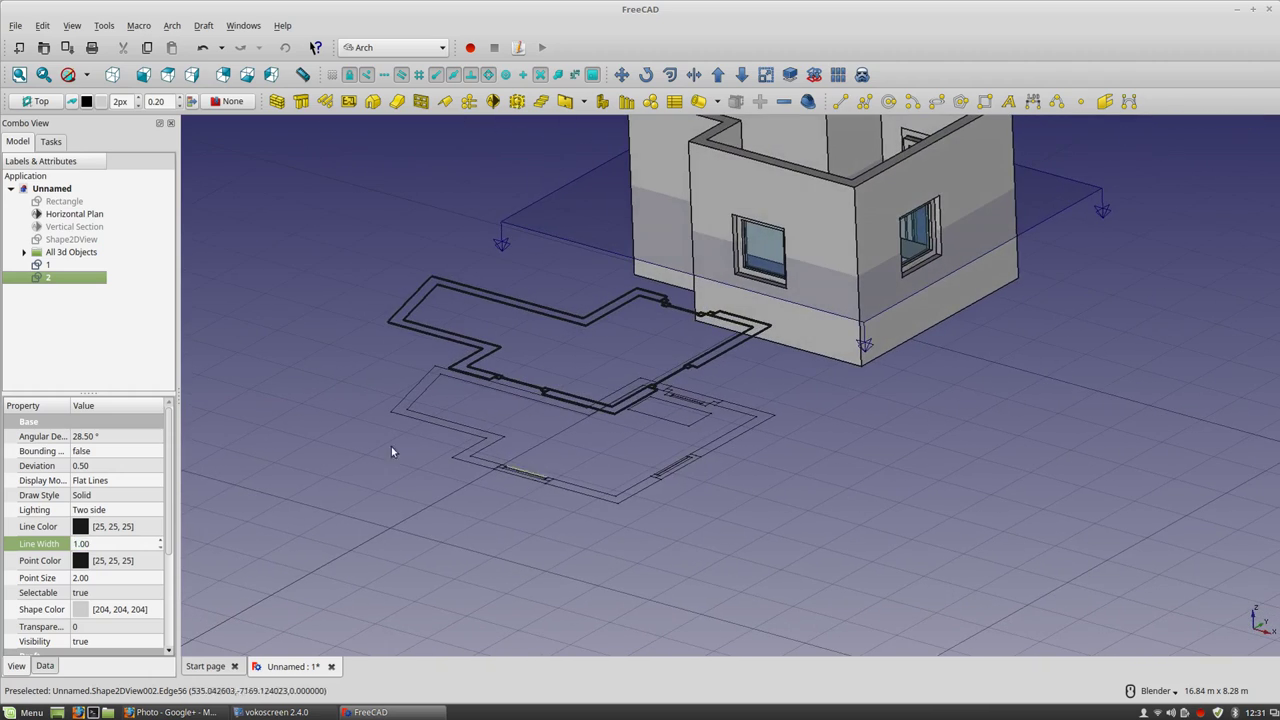
Move cut-line view 1 by its outer wall corner 1.50 m down onto the matching corner of view 2.
{"action": "left_click", "coordinate": [56, 266]}
{"action": "left_click", "coordinate": [56, 278]}
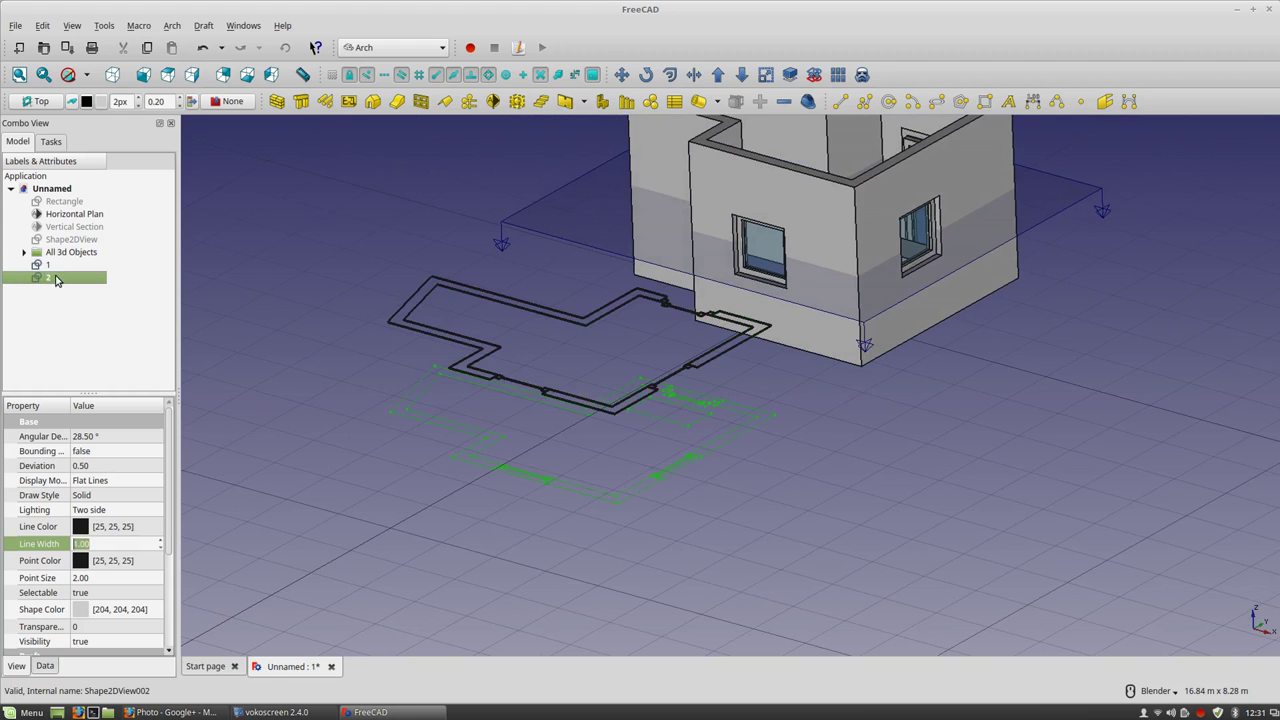
{"action": "left_click", "coordinate": [57, 265]}
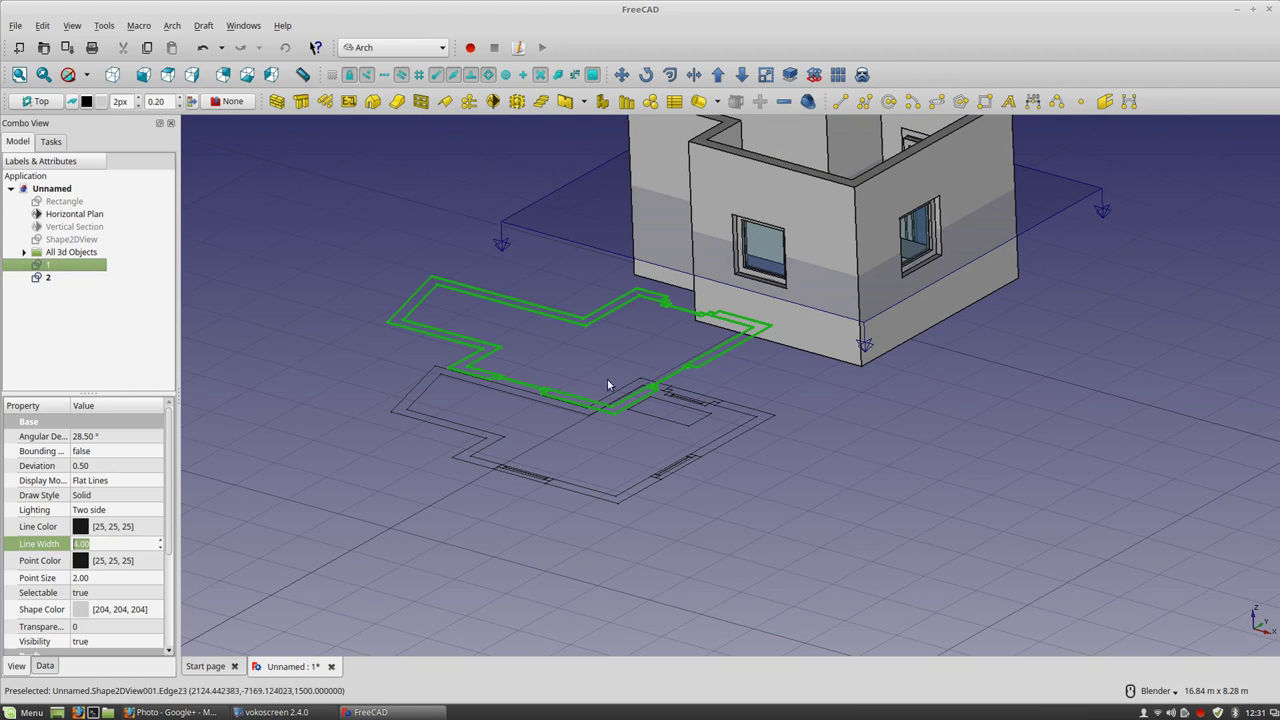
{"action": "left_click", "coordinate": [621, 75]}
{"action": "scroll", "coordinate": [617, 414], "scroll_direction": "up", "scroll_amount": 4}
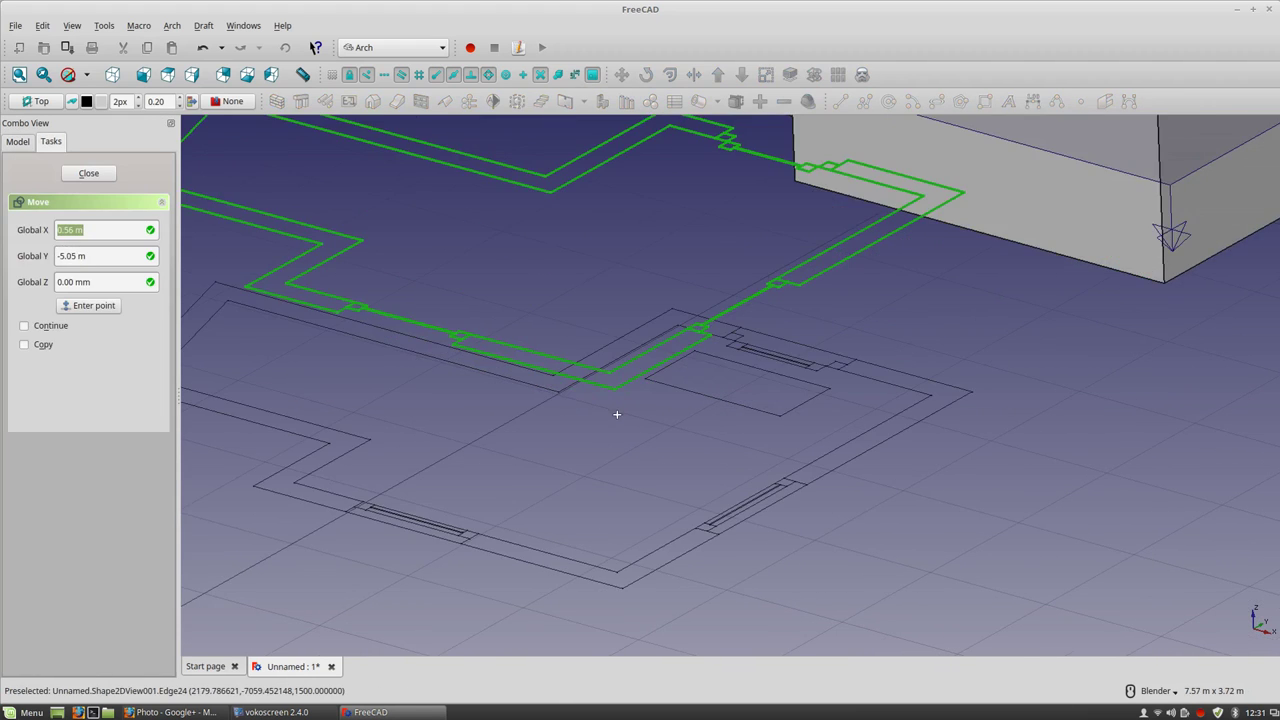
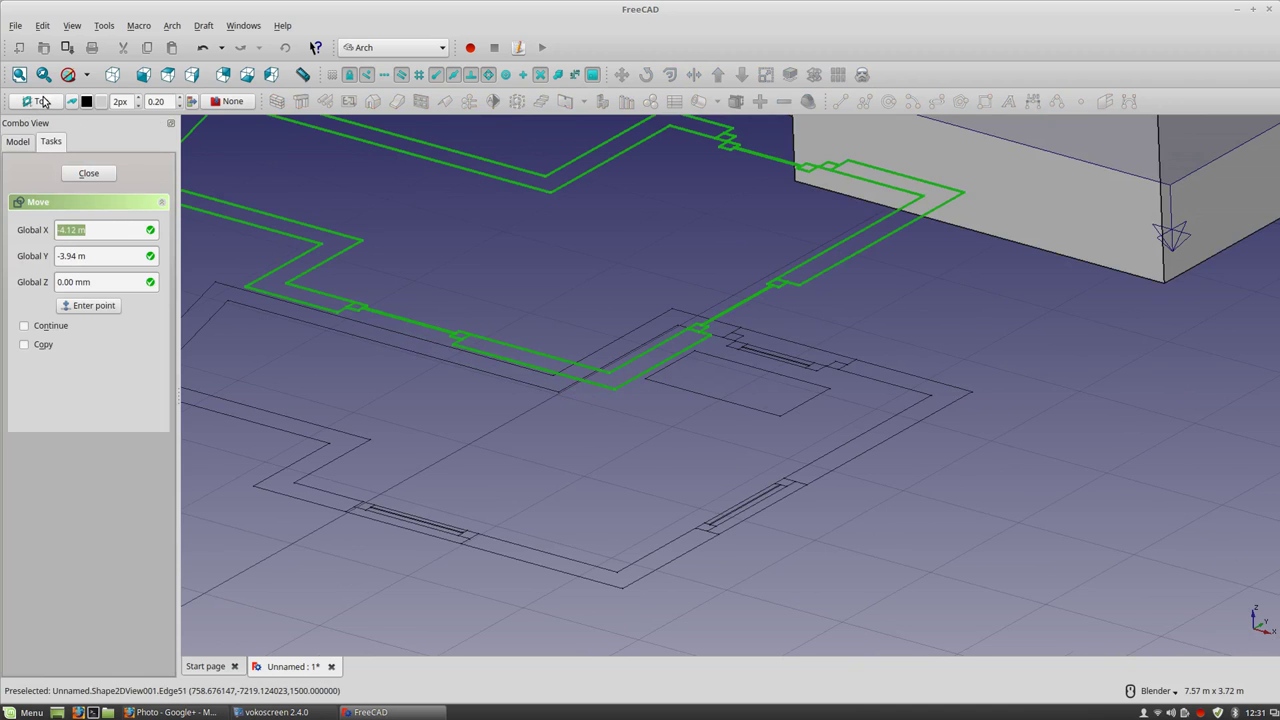
{"action": "left_click", "coordinate": [615, 388]}
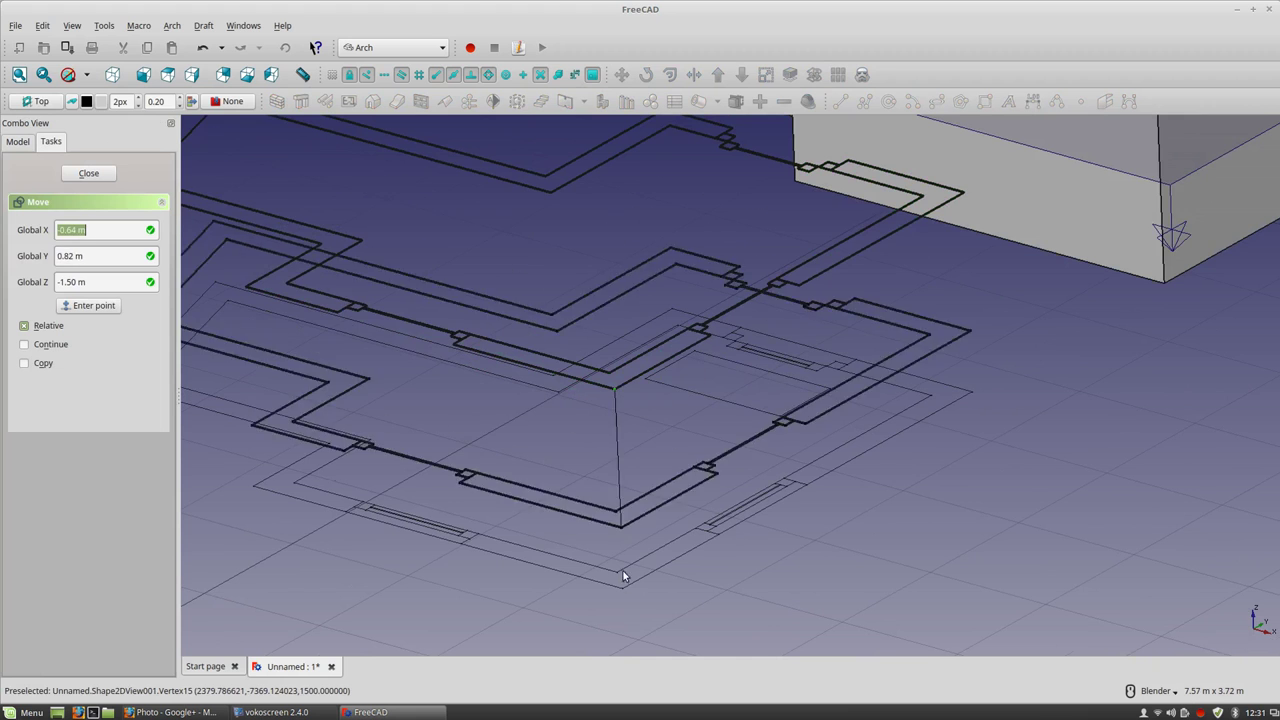
{"action": "key", "text": "y"}
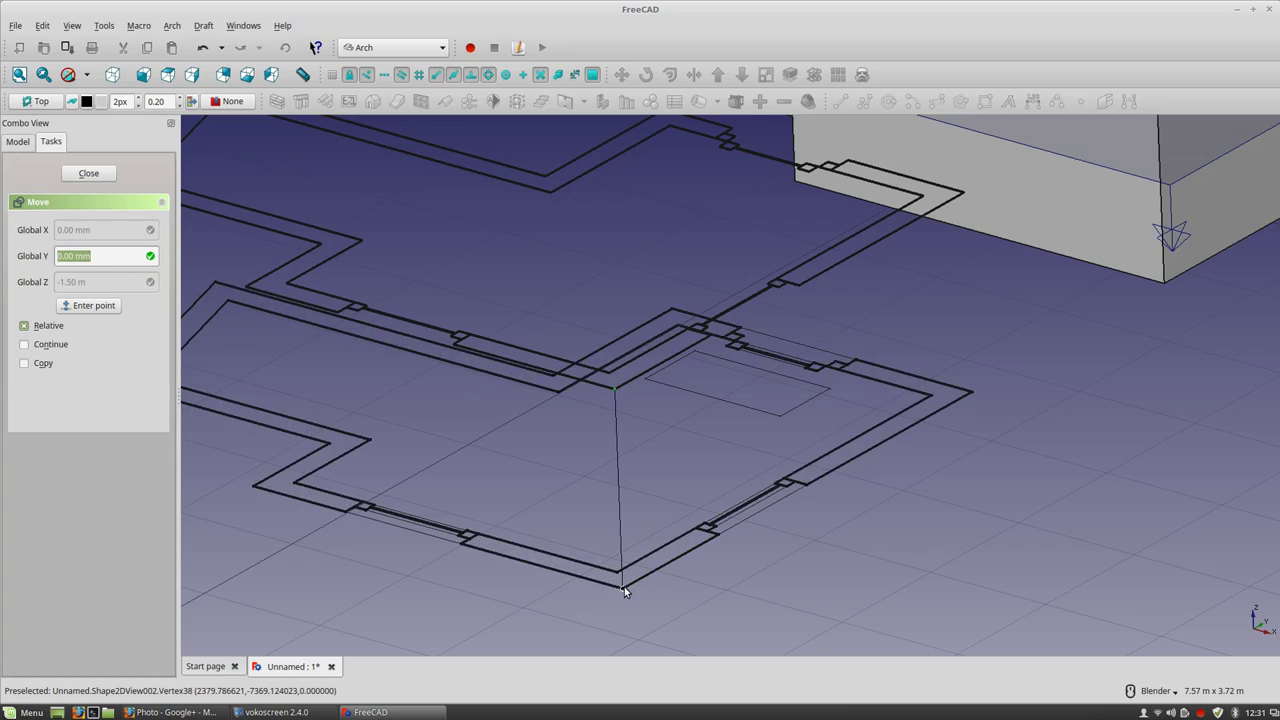
{"action": "left_click", "coordinate": [624, 586]}
Examine the combined floor plan from above, comparing the cut lines with the thin projected lines around the wall opening.
{"action": "scroll", "coordinate": [697, 460], "scroll_direction": "down", "scroll_amount": 5}
{"action": "middle_click_drag", "start_coordinate": [711, 551], "coordinate": [880, 434]}
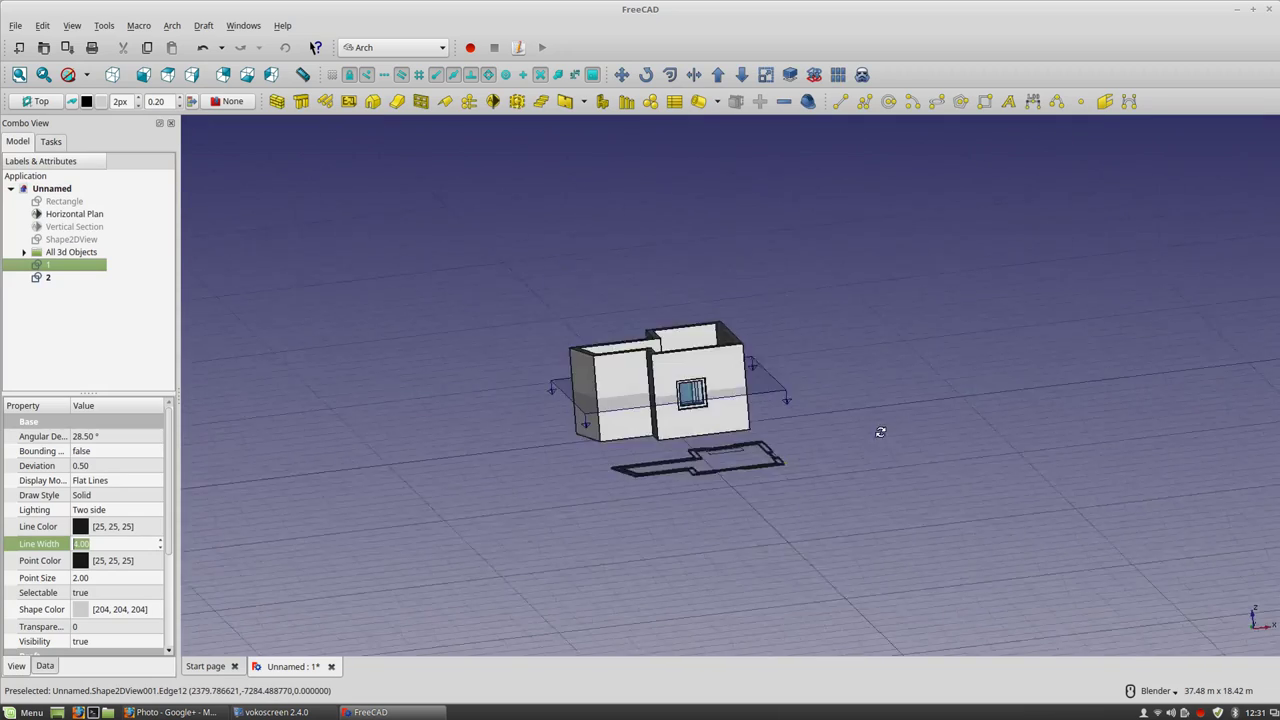
{"action": "scroll", "coordinate": [817, 472], "scroll_direction": "up", "scroll_amount": 5}
{"action": "middle_click_drag", "start_coordinate": [680, 476], "coordinate": [300, 200]}
{"action": "left_click", "coordinate": [167, 75]}
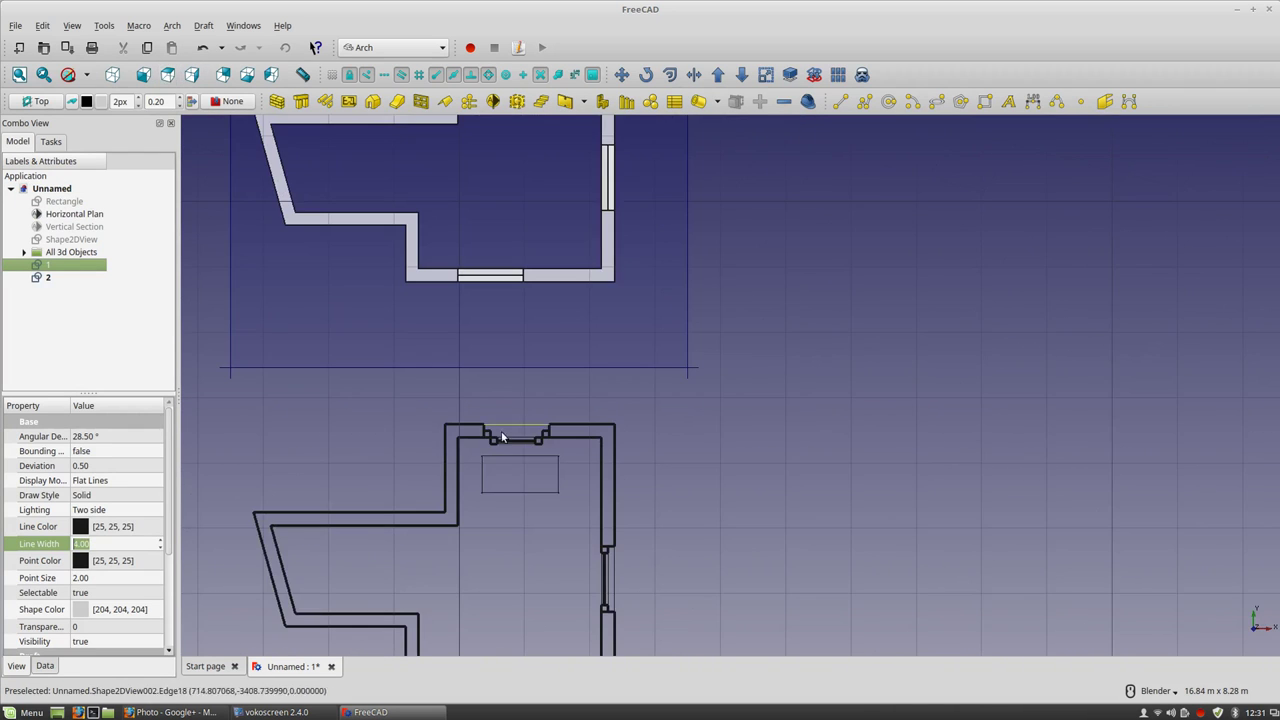
{"action": "scroll", "coordinate": [570, 424], "scroll_direction": "up", "scroll_amount": 4}
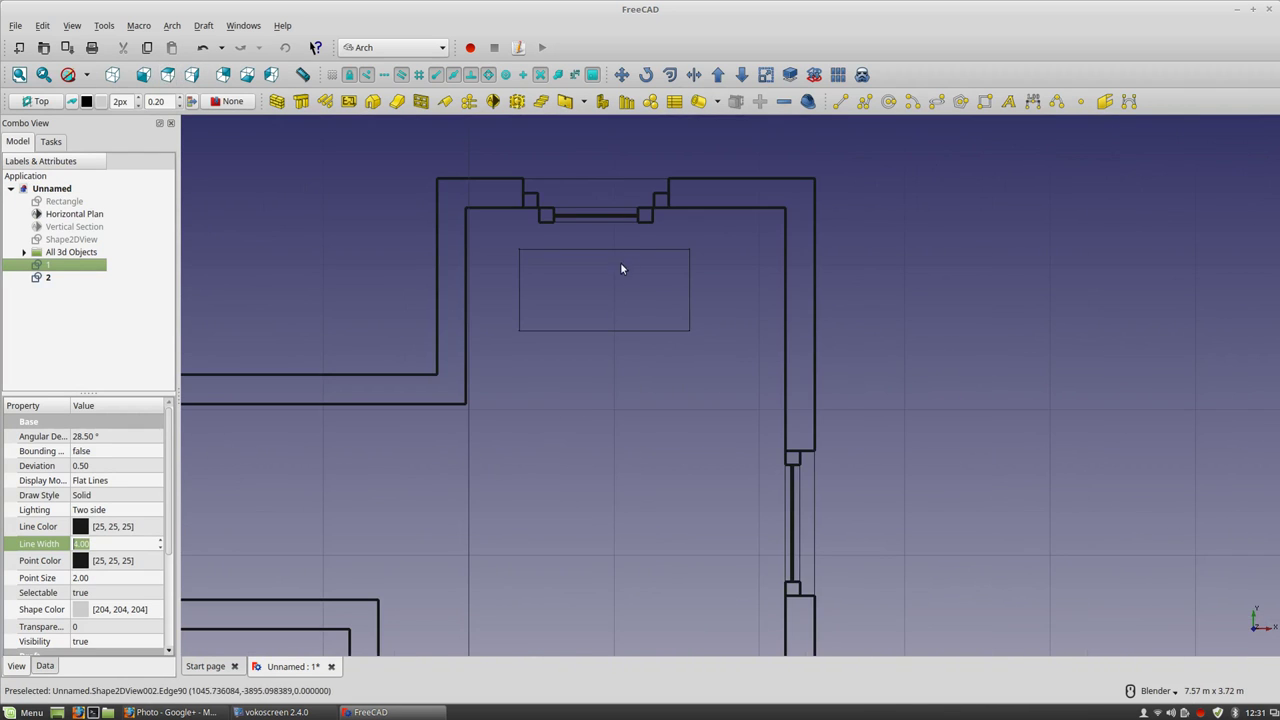
{"action": "scroll", "coordinate": [617, 345], "scroll_direction": "down", "scroll_amount": 3}
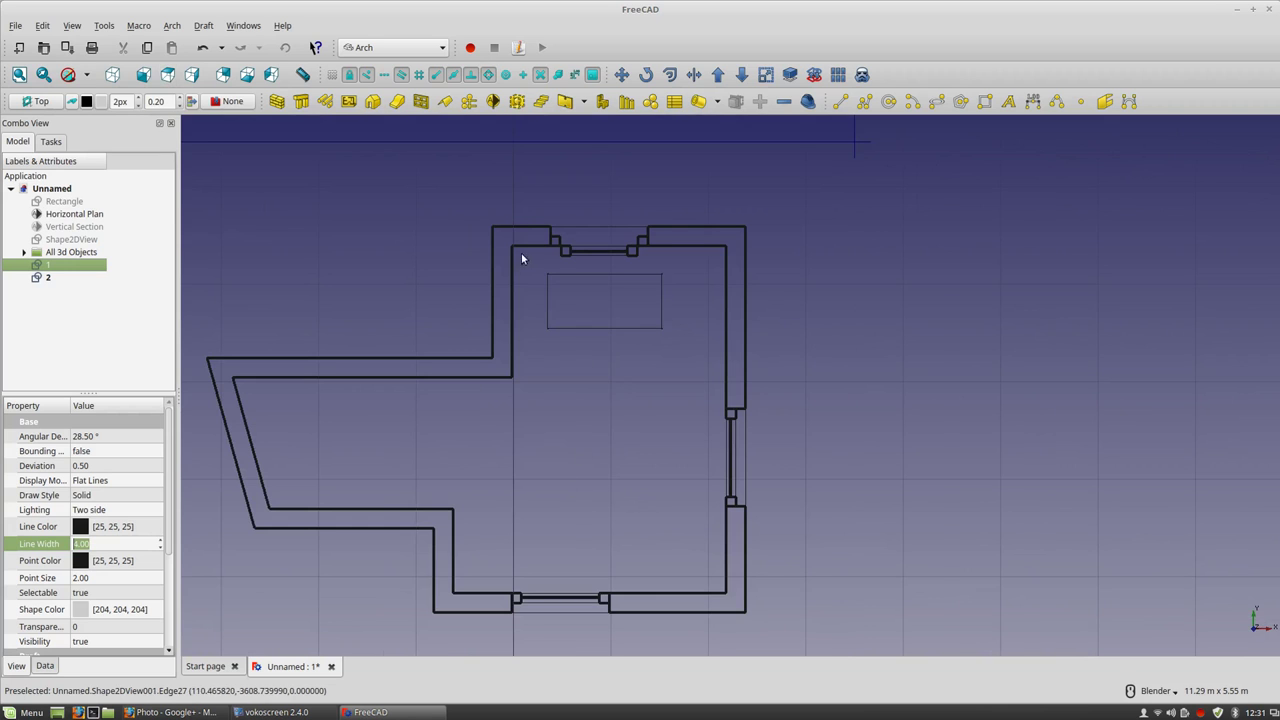
{"action": "scroll", "coordinate": [521, 258], "scroll_direction": "up", "scroll_amount": 6}
{"action": "scroll", "coordinate": [837, 407], "scroll_direction": "down", "scroll_amount": 2}
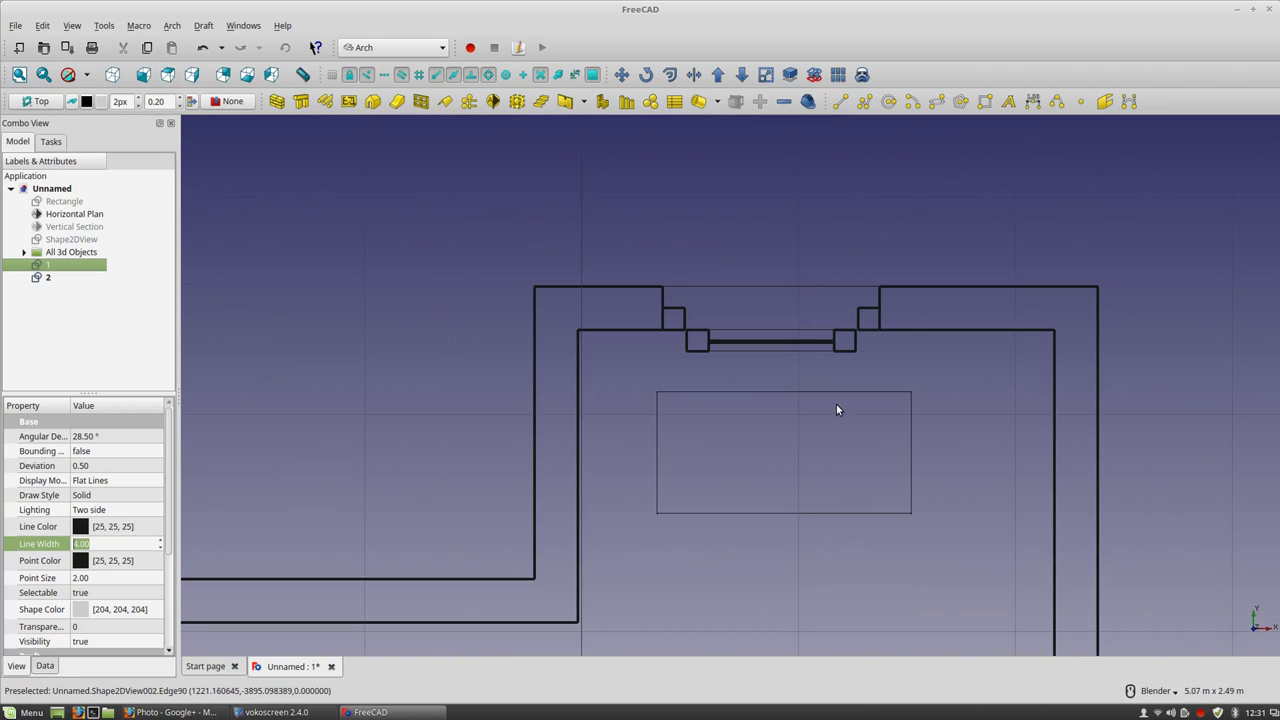
{"action": "scroll", "coordinate": [736, 400], "scroll_direction": "up", "scroll_amount": 2}
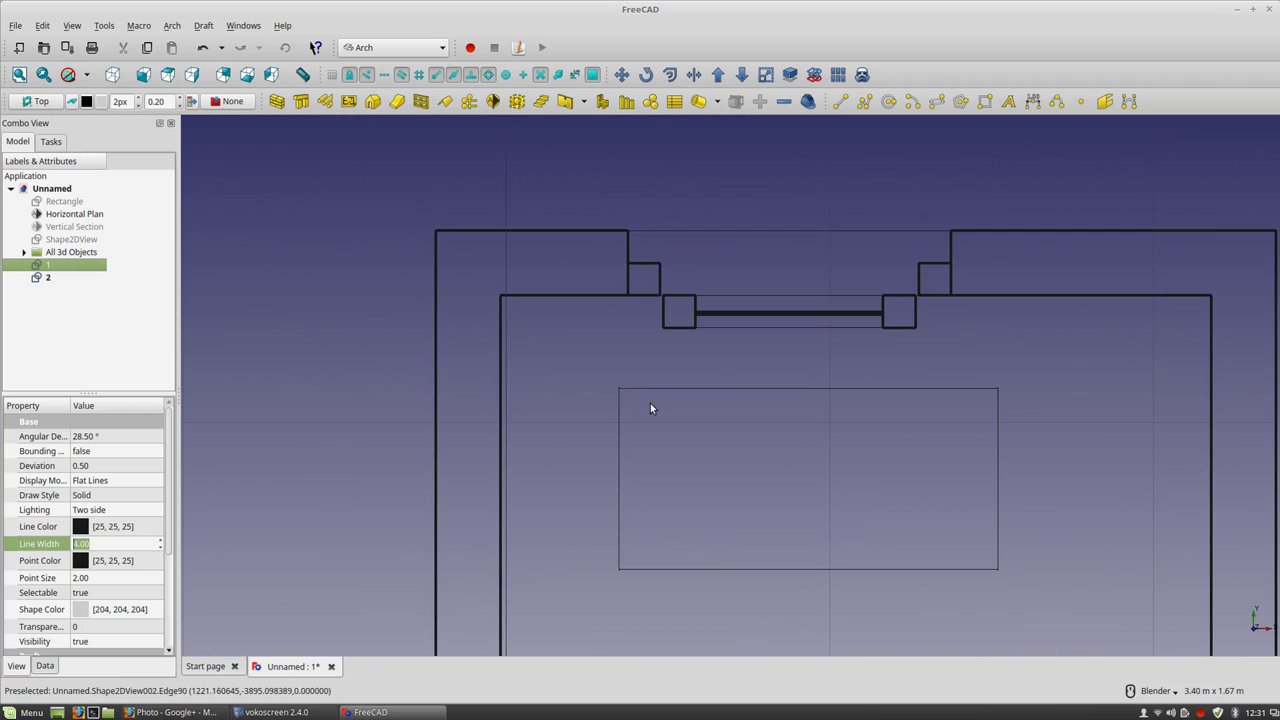
{"action": "scroll", "coordinate": [622, 400], "scroll_direction": "down", "scroll_amount": 4}
{"action": "scroll", "coordinate": [673, 368], "scroll_direction": "up", "scroll_amount": 4}
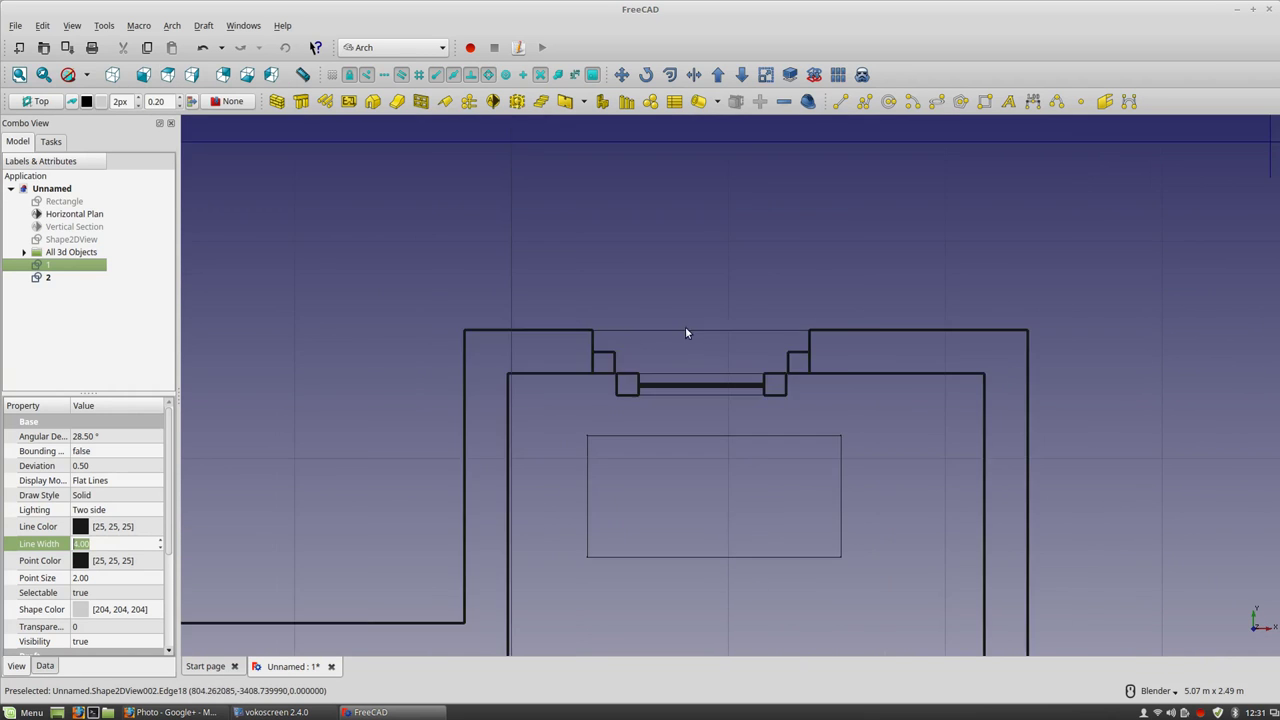
{"action": "left_click", "coordinate": [624, 332]}
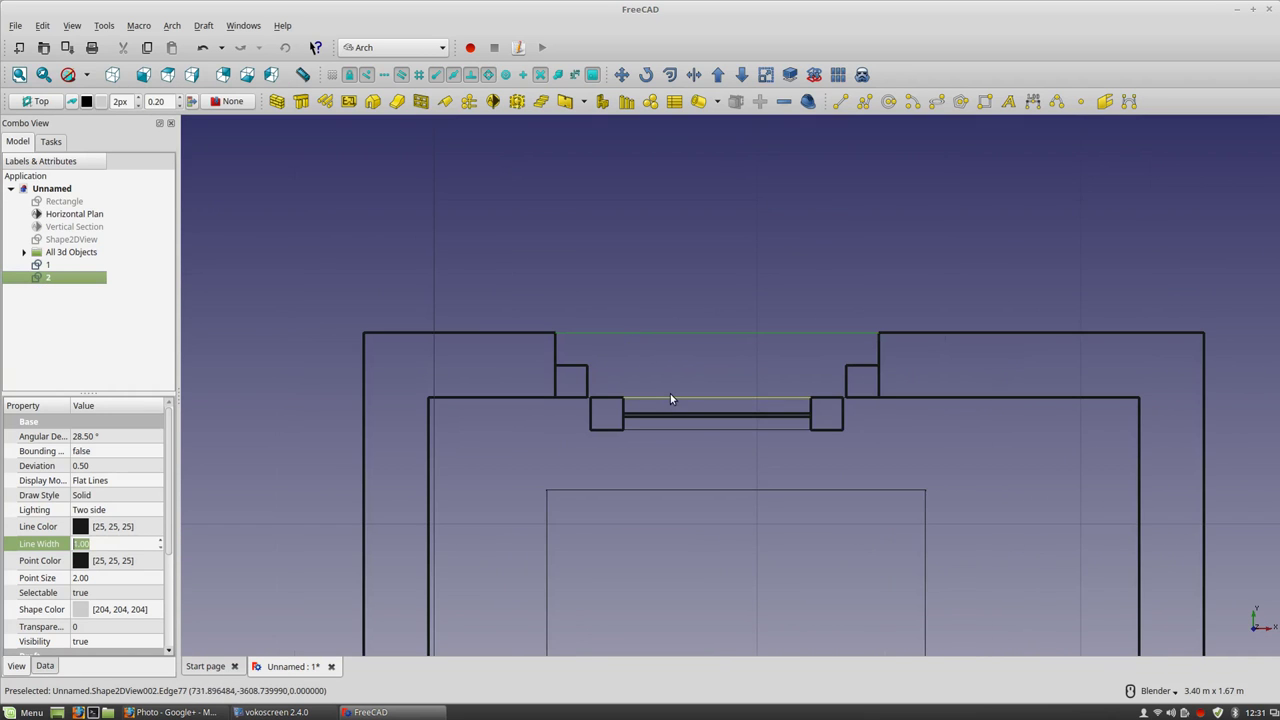
{"action": "left_click", "coordinate": [660, 429]}
{"action": "scroll", "coordinate": [650, 450], "scroll_direction": "down", "scroll_amount": 4}
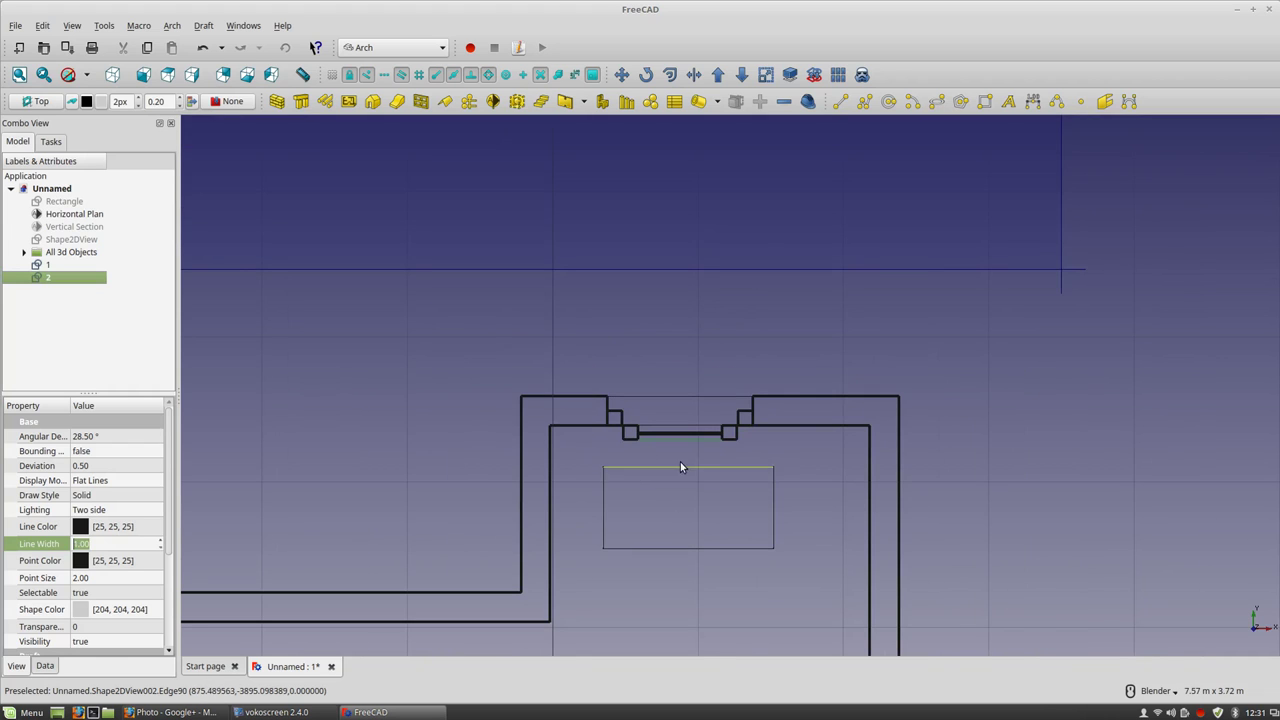
Set the line width of cut-line view 1 to 6, trying a width of 10 first.
{"action": "left_click", "coordinate": [551, 575]}
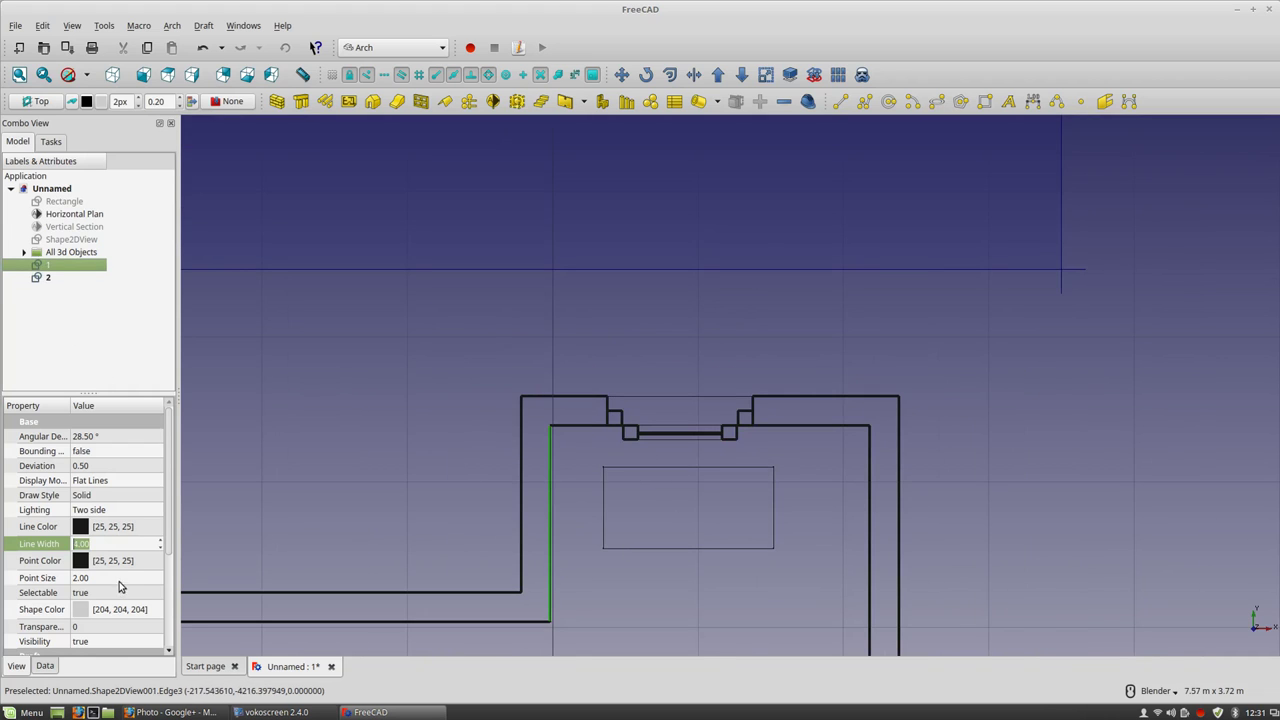
{"action": "scroll", "coordinate": [116, 545], "scroll_direction": "up", "scroll_amount": 1}
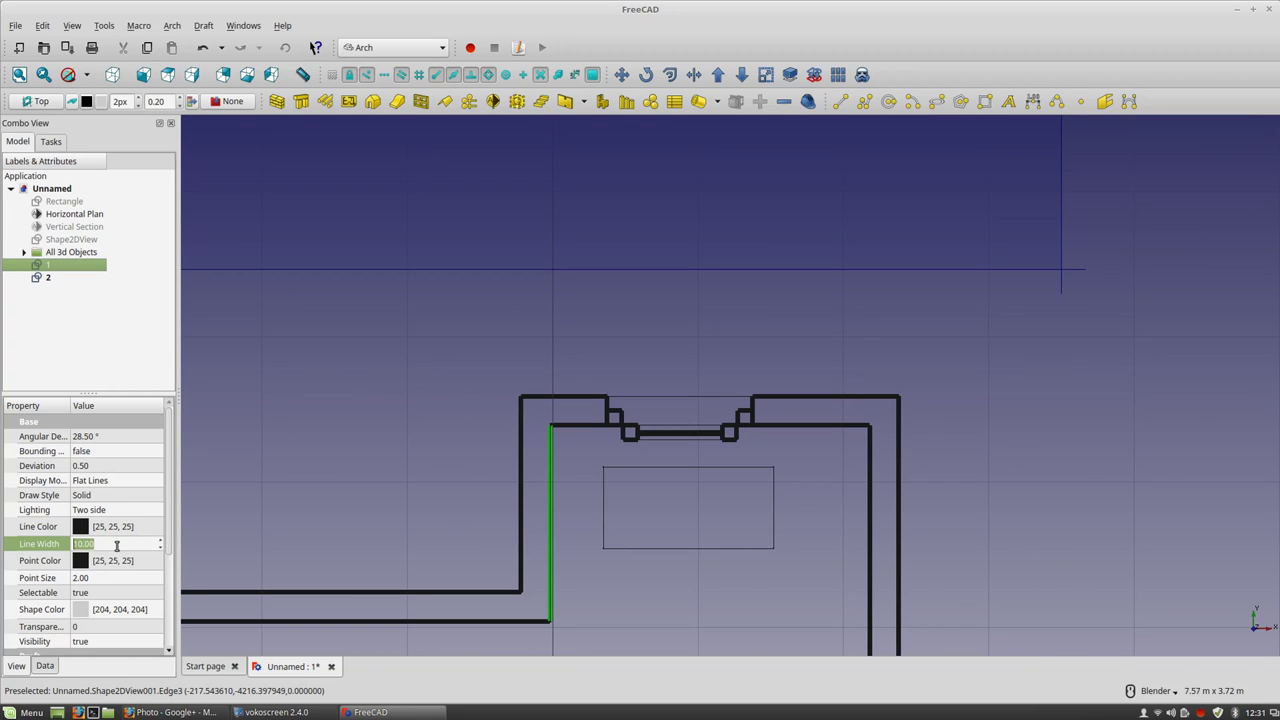
{"action": "scroll", "coordinate": [116, 545], "scroll_direction": "down", "scroll_amount": 3}
{"action": "scroll", "coordinate": [116, 545], "scroll_direction": "up", "scroll_amount": 2}
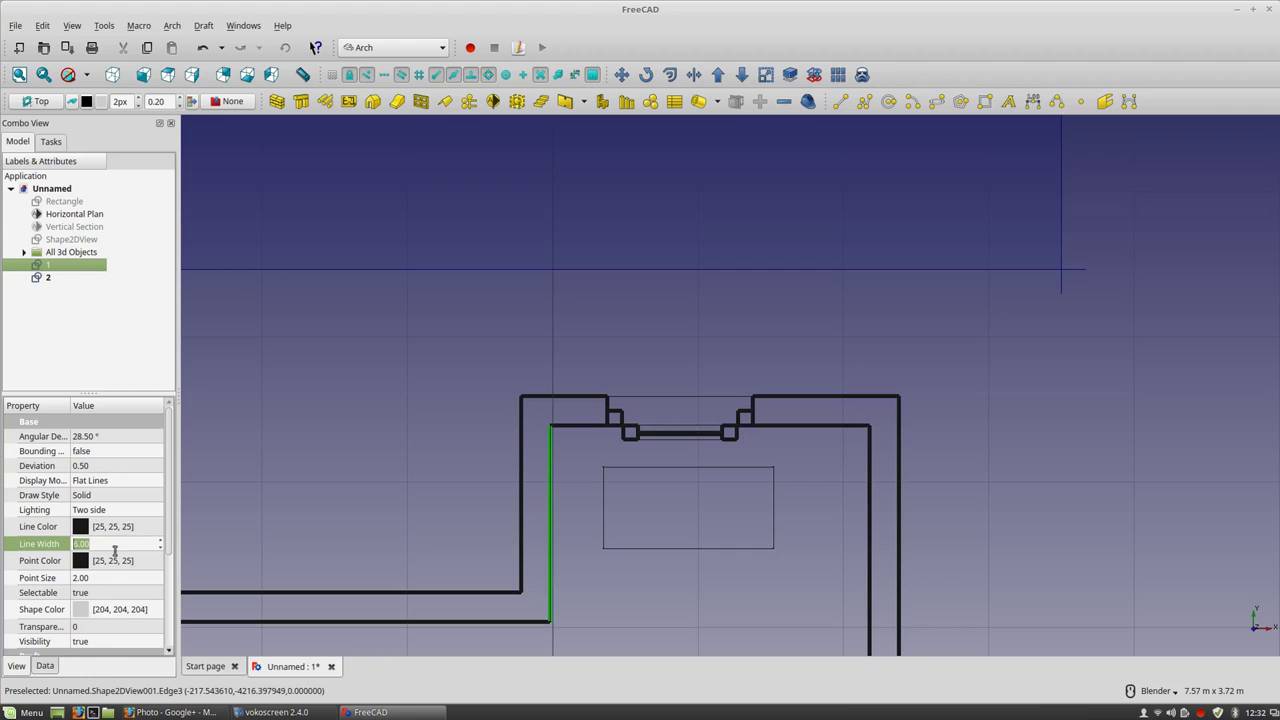
Change the line color of view 1 to pink and inspect the plan.
{"action": "left_click", "coordinate": [121, 562]}
{"action": "left_click", "coordinate": [121, 527]}
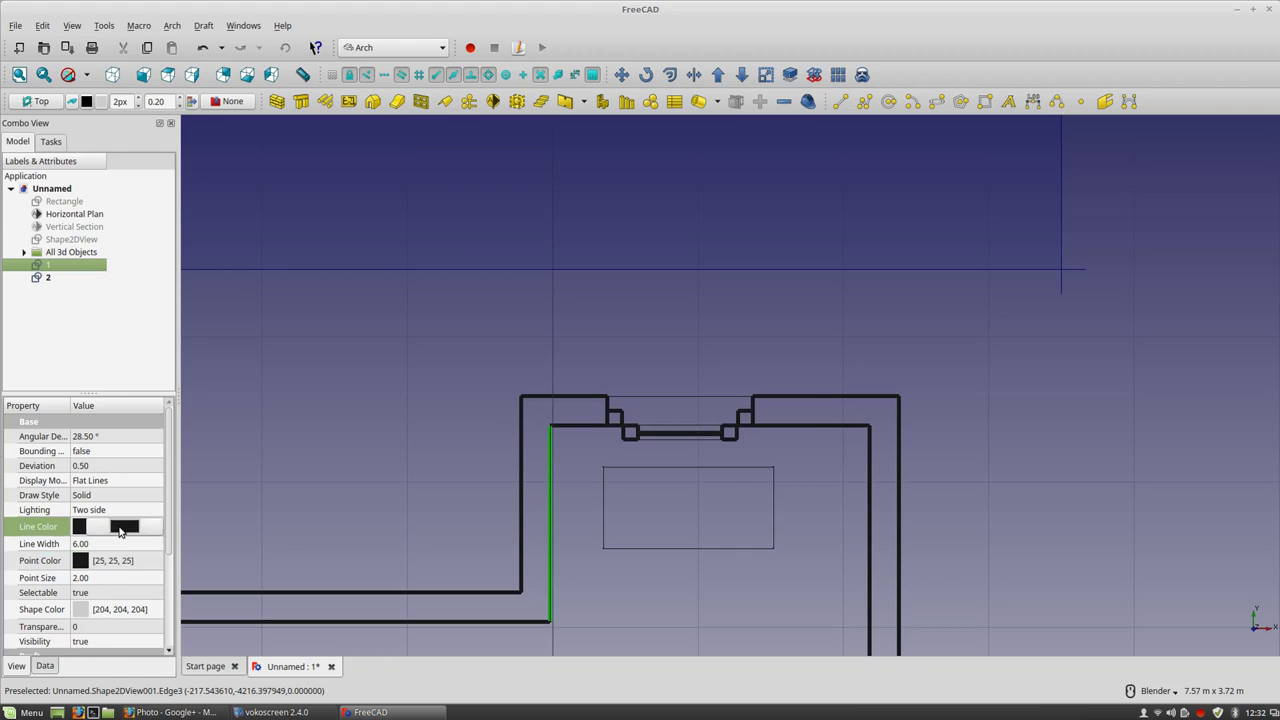
{"action": "left_click", "coordinate": [124, 526]}
{"action": "left_click", "coordinate": [524, 271]}
{"action": "left_click", "coordinate": [776, 414]}
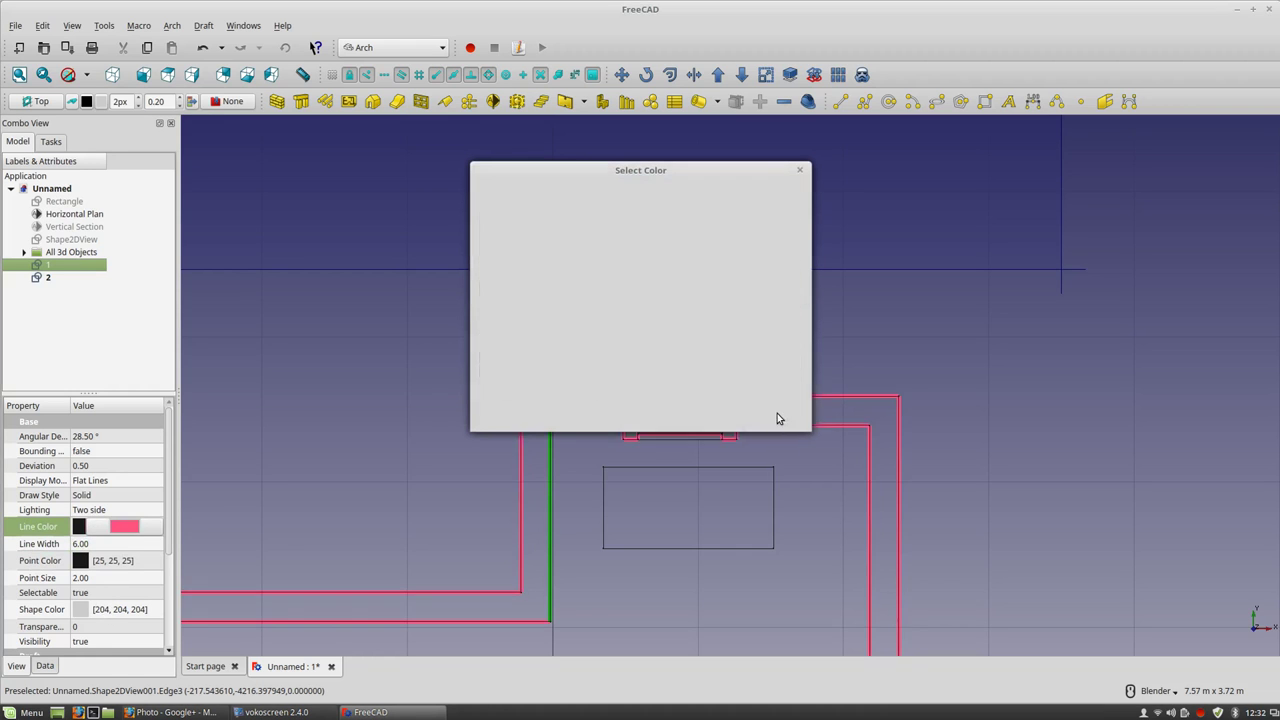
{"action": "left_click", "coordinate": [421, 398]}
{"action": "scroll", "coordinate": [615, 398], "scroll_direction": "down", "scroll_amount": 4}
{"action": "scroll", "coordinate": [647, 562], "scroll_direction": "up", "scroll_amount": 4}
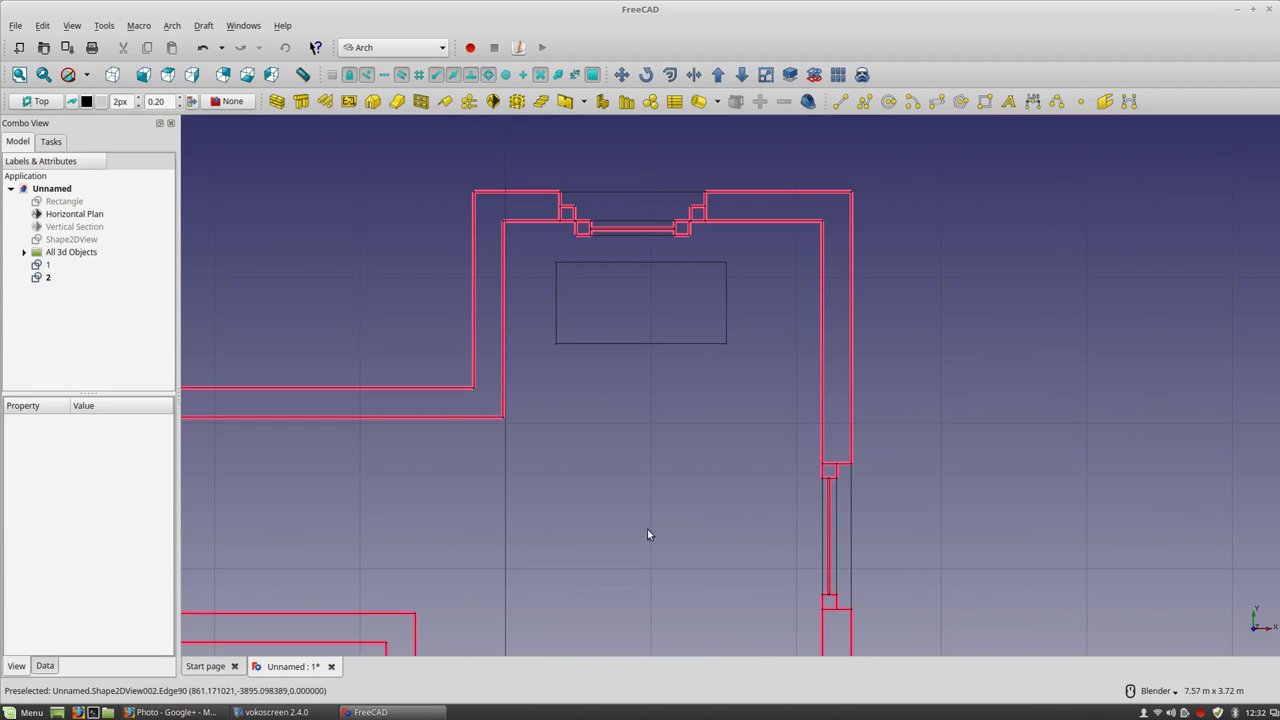
Set the line color of view 1 to black.
{"action": "left_click", "coordinate": [50, 265]}
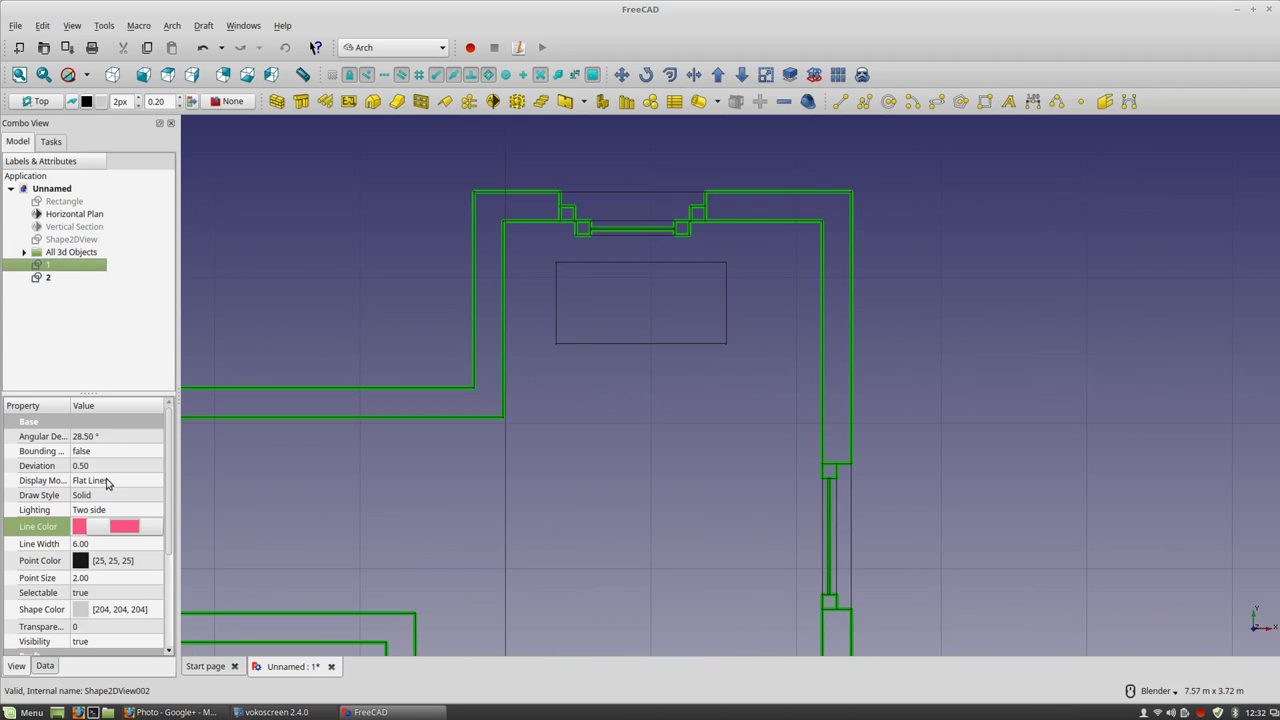
{"action": "left_click", "coordinate": [126, 530]}
{"action": "left_click", "coordinate": [489, 208]}
{"action": "left_click", "coordinate": [775, 415]}
Keep the Flat Lines display mode of view 1 and change its draw style to Dashed.
{"action": "left_click", "coordinate": [146, 486]}
{"action": "left_click", "coordinate": [147, 487]}
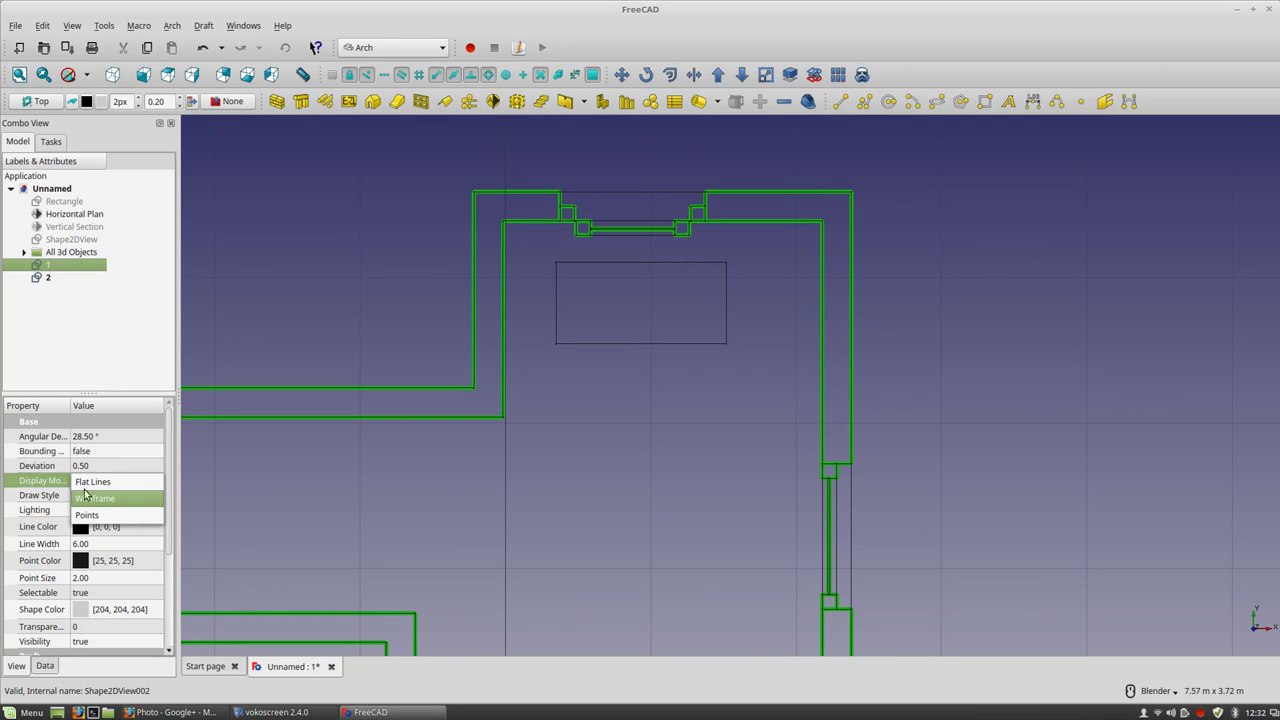
{"action": "left_click", "coordinate": [60, 497]}
{"action": "left_click", "coordinate": [130, 496]}
{"action": "left_click", "coordinate": [130, 496]}
{"action": "left_click", "coordinate": [115, 513]}
{"action": "left_click", "coordinate": [571, 422]}
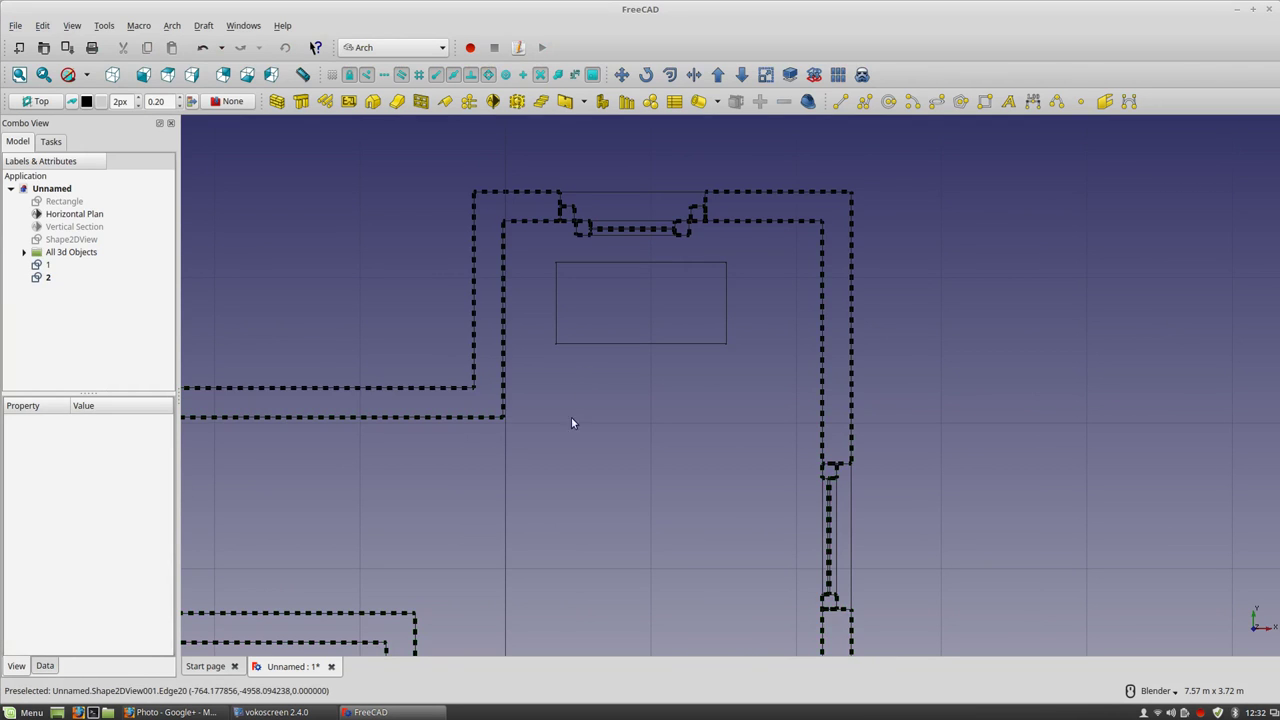
Change the draw style of view 1 to Dotted and inspect the resulting wall lines.
{"action": "left_click", "coordinate": [48, 265]}
{"action": "left_click", "coordinate": [115, 494]}
{"action": "left_click", "coordinate": [107, 515]}
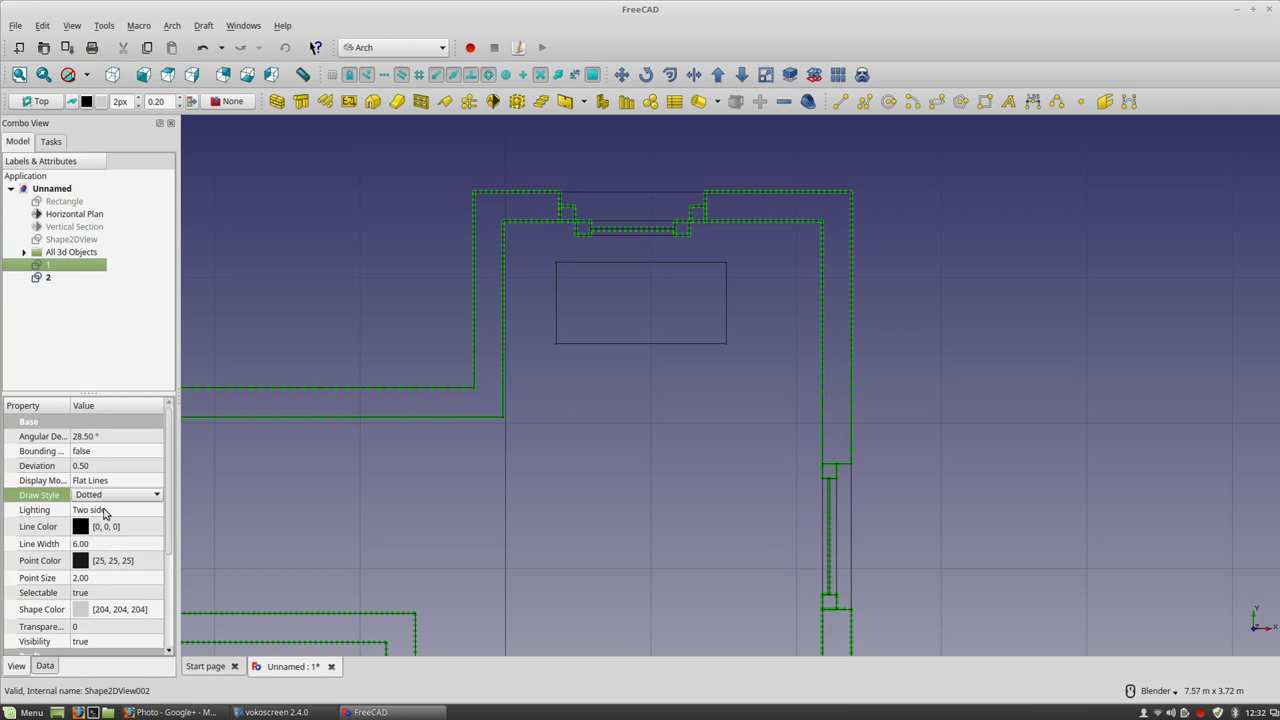
{"action": "left_click", "coordinate": [491, 451]}
{"action": "scroll", "coordinate": [575, 440], "scroll_direction": "down", "scroll_amount": 2}
{"action": "scroll", "coordinate": [581, 448], "scroll_direction": "up", "scroll_amount": 2}
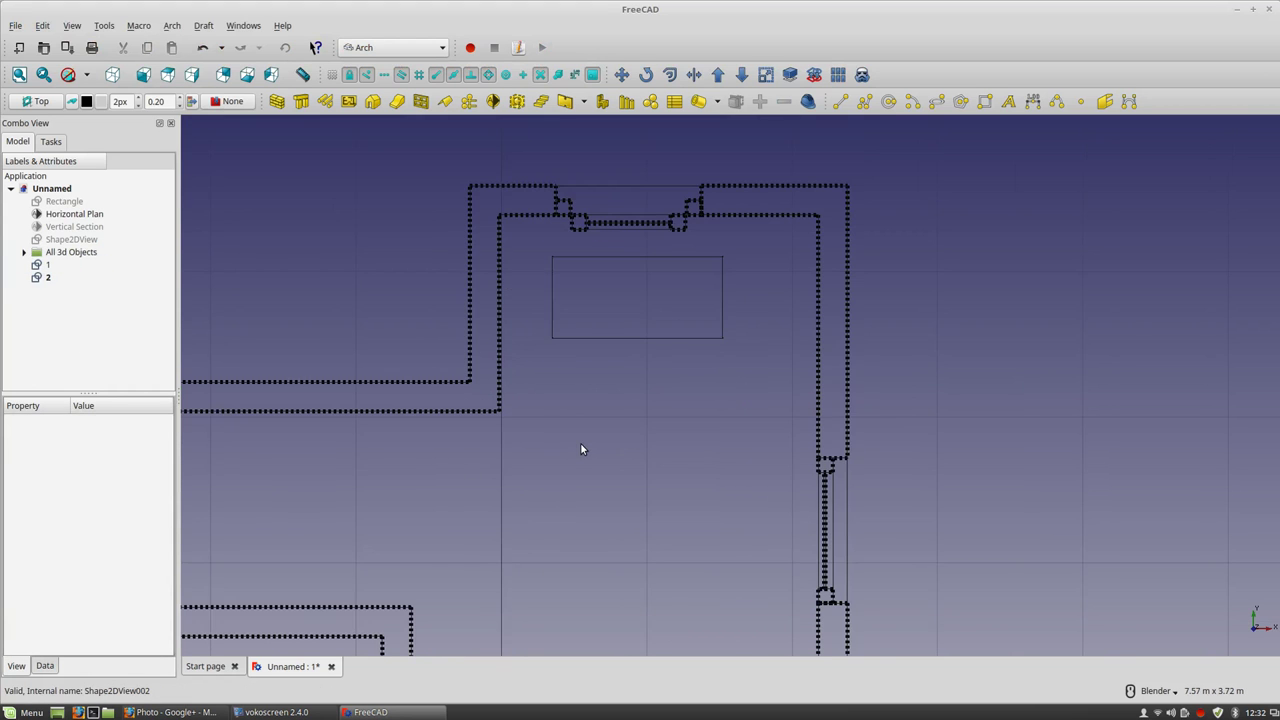
{"action": "scroll", "coordinate": [581, 448], "scroll_direction": "down", "scroll_amount": 4}
{"action": "scroll", "coordinate": [581, 448], "scroll_direction": "up", "scroll_amount": 2}
Set the draw style of view 1 back to Solid.
{"action": "left_click", "coordinate": [46, 266]}
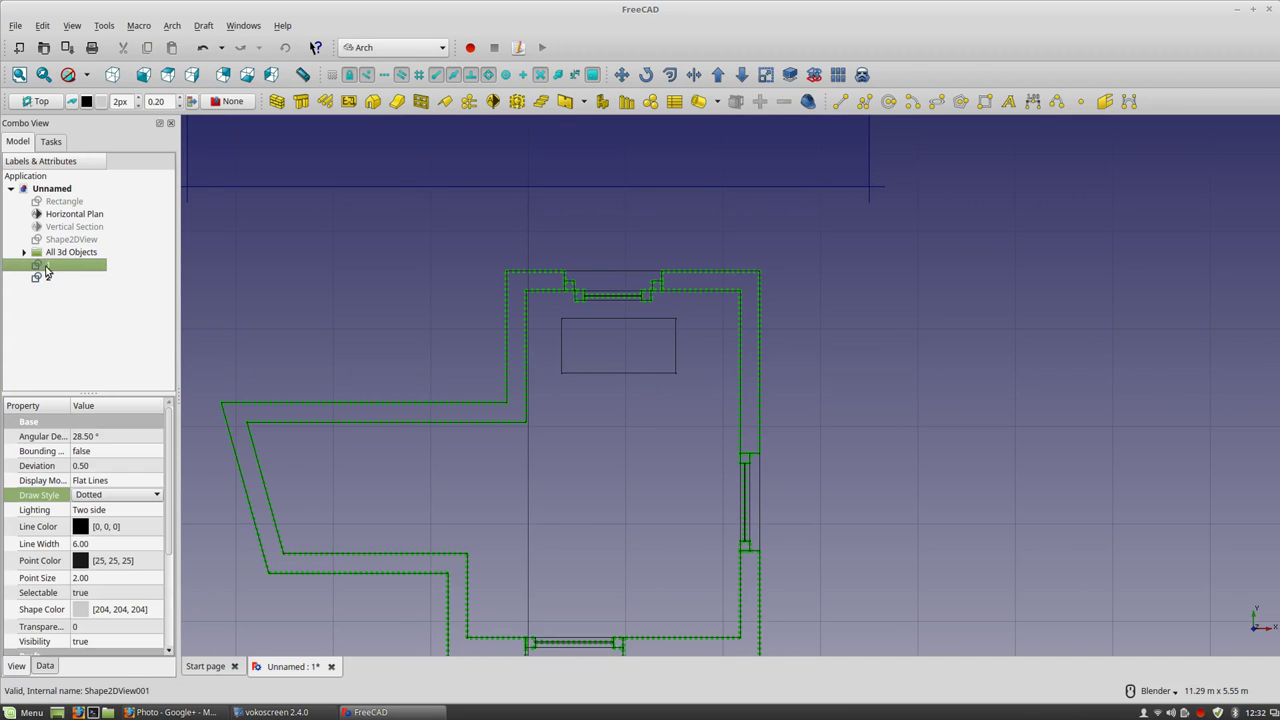
{"action": "left_click", "coordinate": [100, 463]}
{"action": "left_click", "coordinate": [558, 492]}
{"action": "mouse_move", "coordinate": [558, 492]}
{"action": "middle_mouse_down"}
{"action": "mouse_move", "coordinate": [534, 471]}
{"action": "mouse_move", "coordinate": [474, 468]}
{"action": "mouse_move", "coordinate": [517, 489]}
{"action": "mouse_move", "coordinate": [606, 408]}
{"action": "mouse_move", "coordinate": [628, 497]}
{"action": "mouse_move", "coordinate": [610, 525]}
{"action": "mouse_move", "coordinate": [649, 548]}
{"action": "mouse_move", "coordinate": [675, 447]}
{"action": "mouse_move", "coordinate": [821, 476]}
{"action": "mouse_move", "coordinate": [908, 417]}
{"action": "mouse_move", "coordinate": [429, 520]}
{"action": "mouse_move", "coordinate": [400, 481]}
{"action": "mouse_move", "coordinate": [1020, 360]}
{"action": "mouse_move", "coordinate": [997, 397]}
{"action": "mouse_move", "coordinate": [709, 403]}
{"action": "mouse_move", "coordinate": [559, 538]}
{"action": "mouse_move", "coordinate": [514, 557]}
{"action": "mouse_move", "coordinate": [577, 469]}
{"action": "middle_mouse_up"}
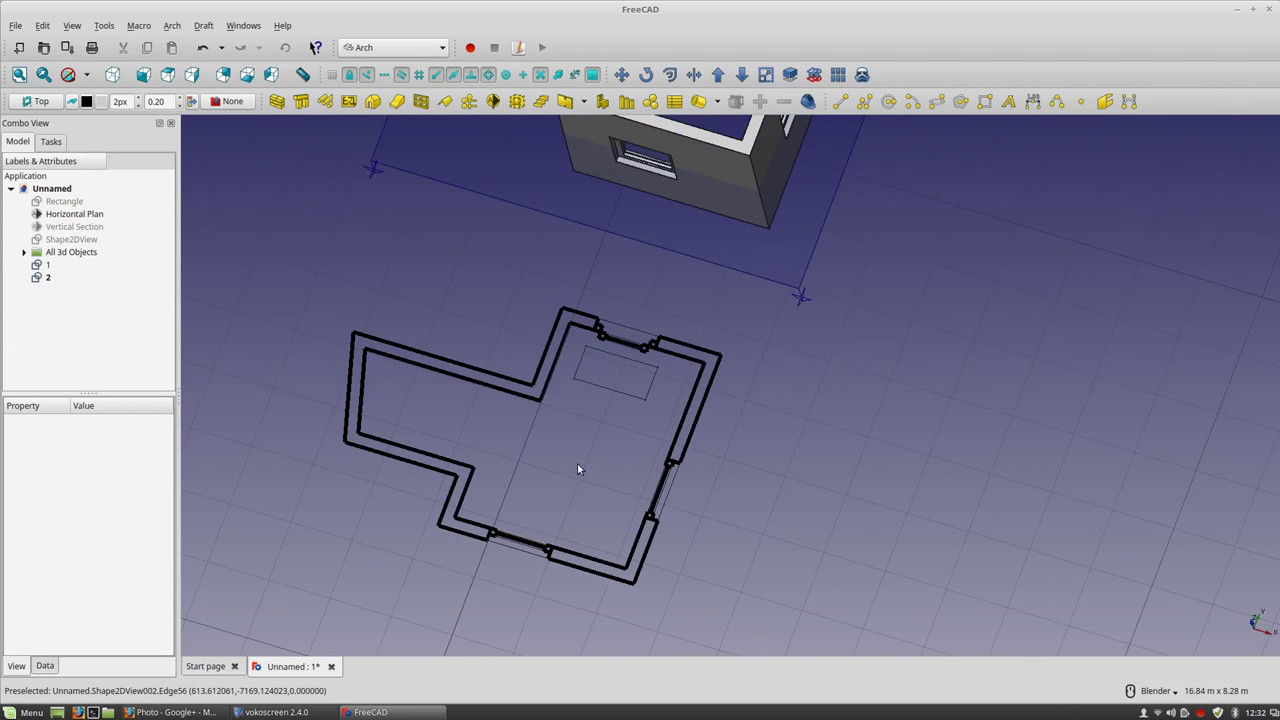
Draw a closed, filled seven-sided wire on the open ground beside the building in top view, and select it.
{"action": "middle_click_drag", "start_coordinate": [472, 287], "coordinate": [528, 415]}
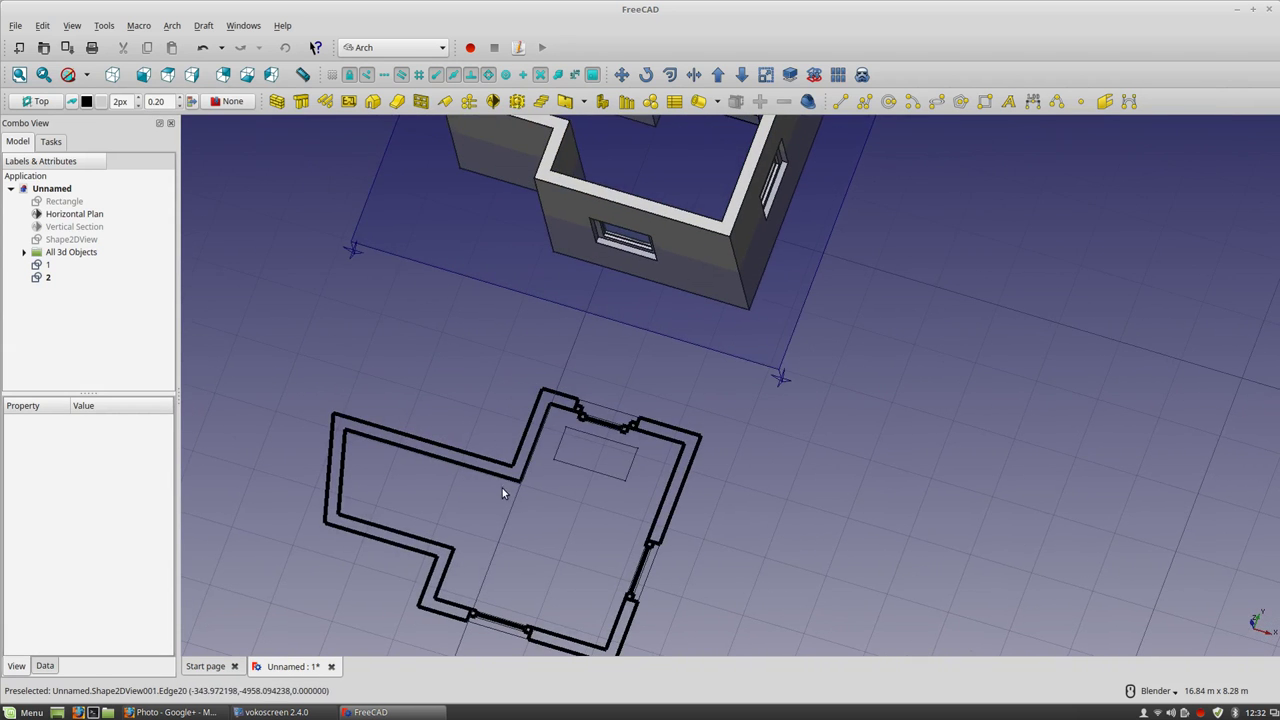
{"action": "left_click", "coordinate": [167, 74]}
{"action": "scroll", "coordinate": [620, 357], "scroll_direction": "down", "scroll_amount": 2}
{"action": "middle_click_drag", "start_coordinate": [652, 330], "coordinate": [624, 390], "text": "shift"}
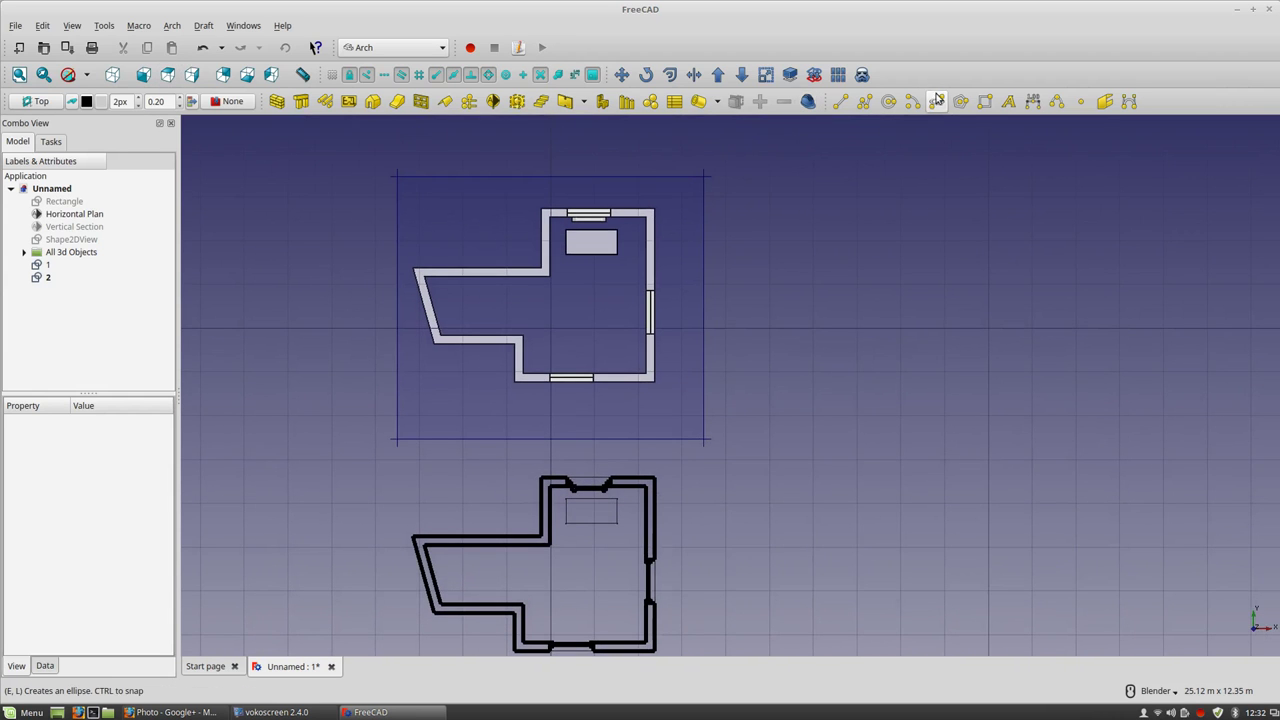
{"action": "left_click", "coordinate": [840, 101]}
{"action": "left_click", "coordinate": [812, 274]}
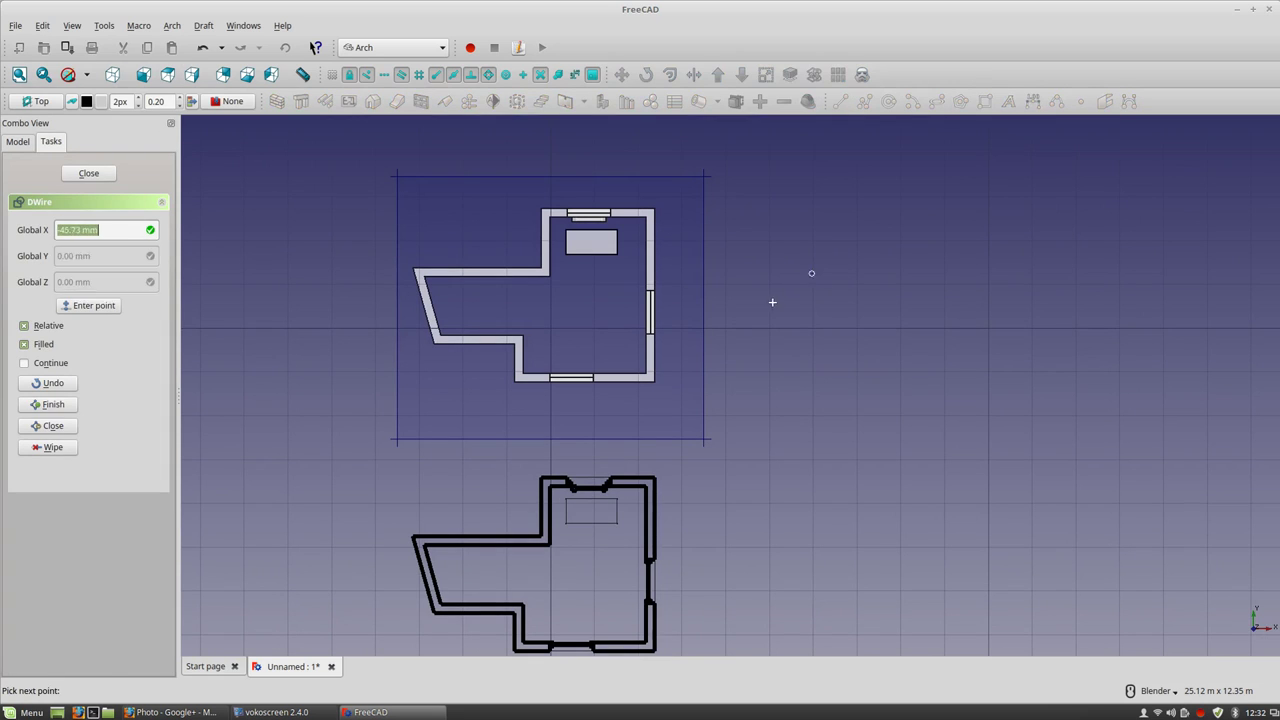
{"action": "left_click", "coordinate": [766, 387]}
{"action": "left_click", "coordinate": [875, 292]}
{"action": "scroll", "coordinate": [809, 275], "scroll_direction": "up", "scroll_amount": 5}
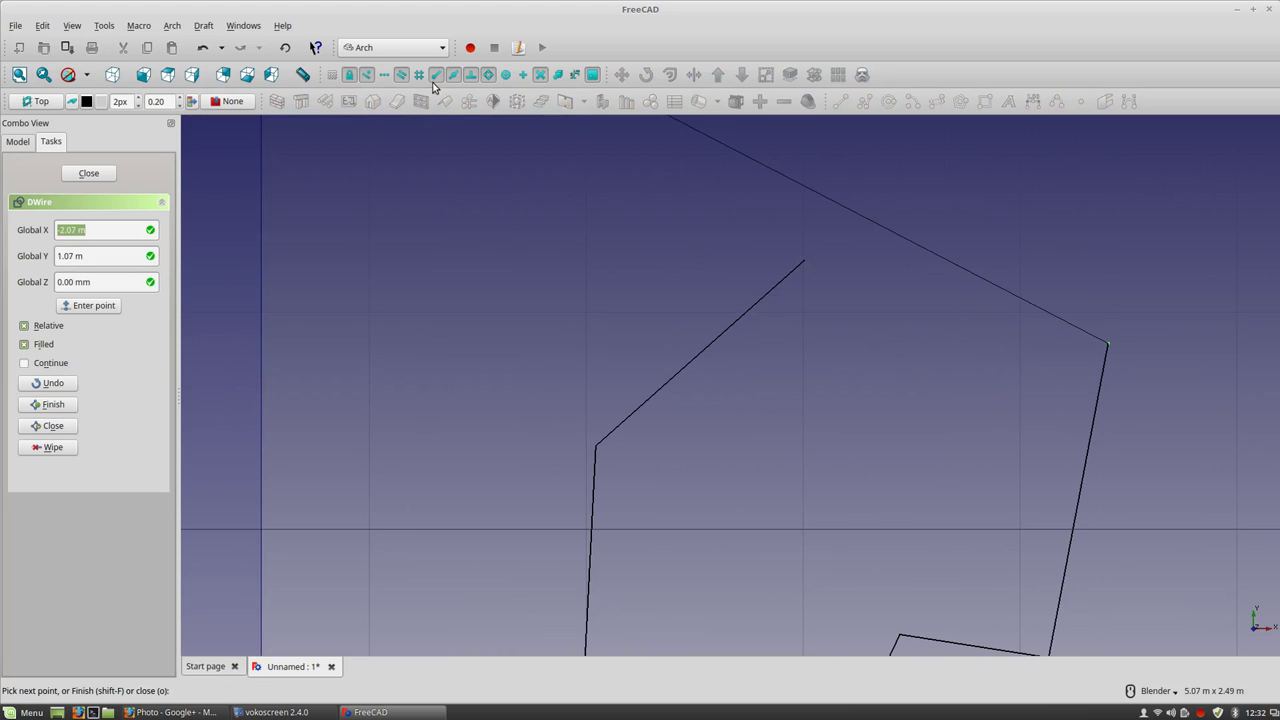
{"action": "left_click", "coordinate": [786, 280]}
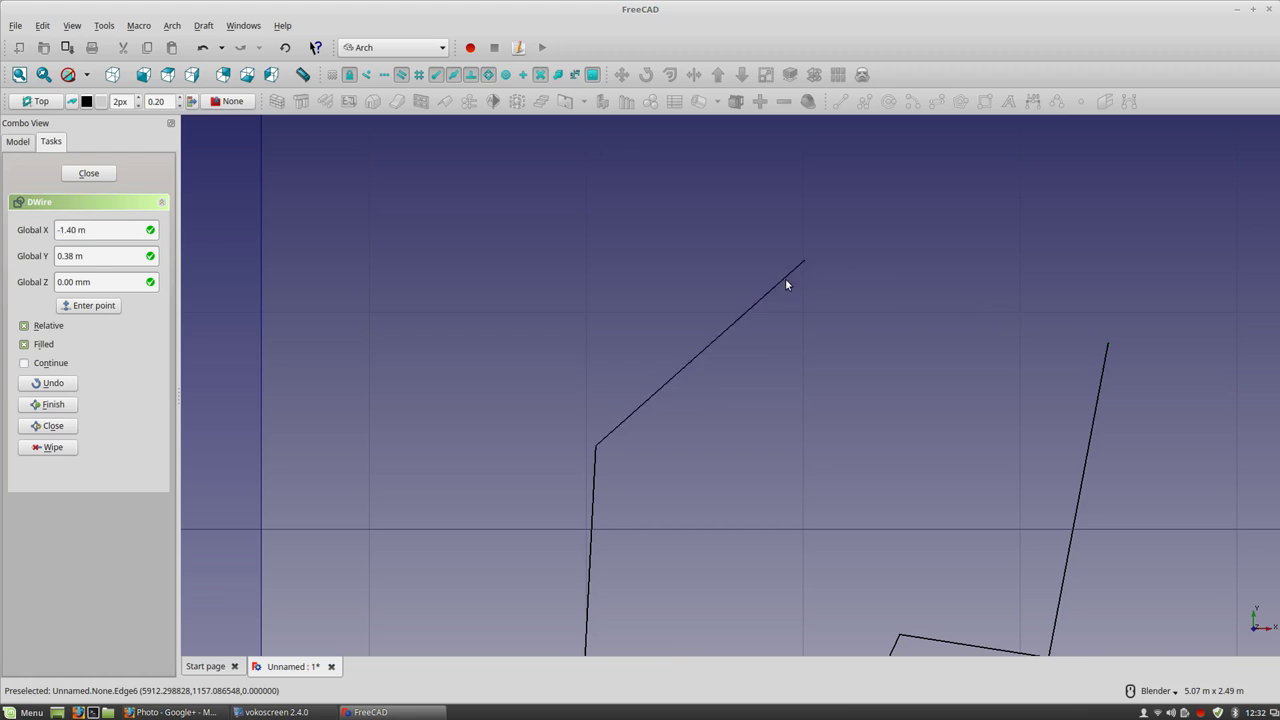
{"action": "scroll", "coordinate": [785, 285], "scroll_direction": "down", "scroll_amount": 3}
{"action": "middle_click_drag", "start_coordinate": [616, 573], "coordinate": [657, 503]}
{"action": "left_click", "coordinate": [614, 523]}
{"action": "left_click", "coordinate": [621, 75]}
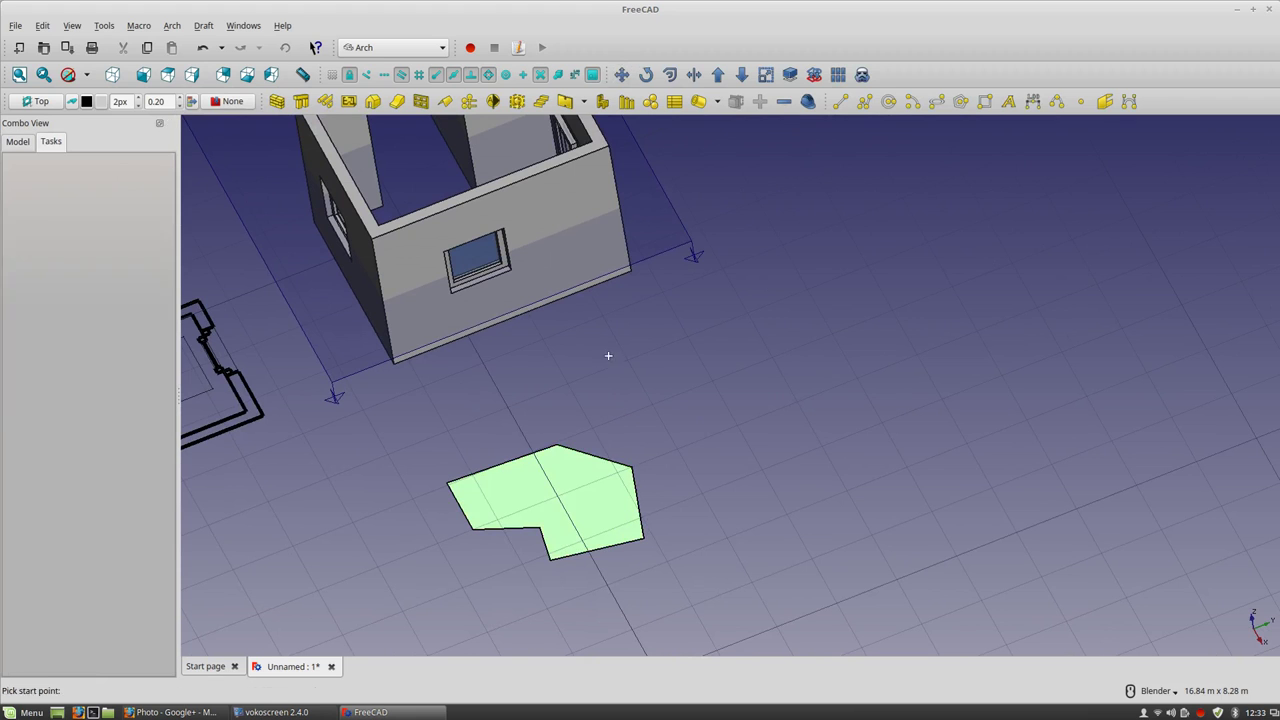
{"action": "left_click", "coordinate": [592, 489]}
{"action": "left_click", "coordinate": [794, 420]}
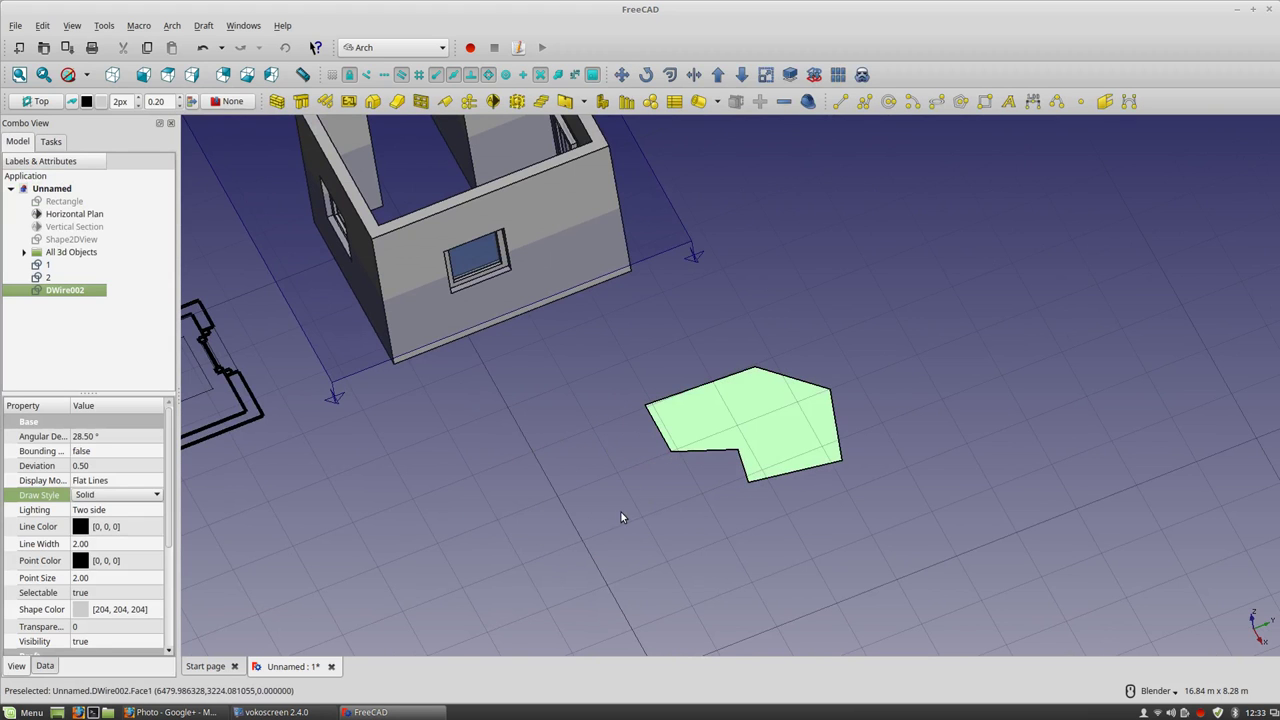
{"action": "key", "text": "ctrl+z"}
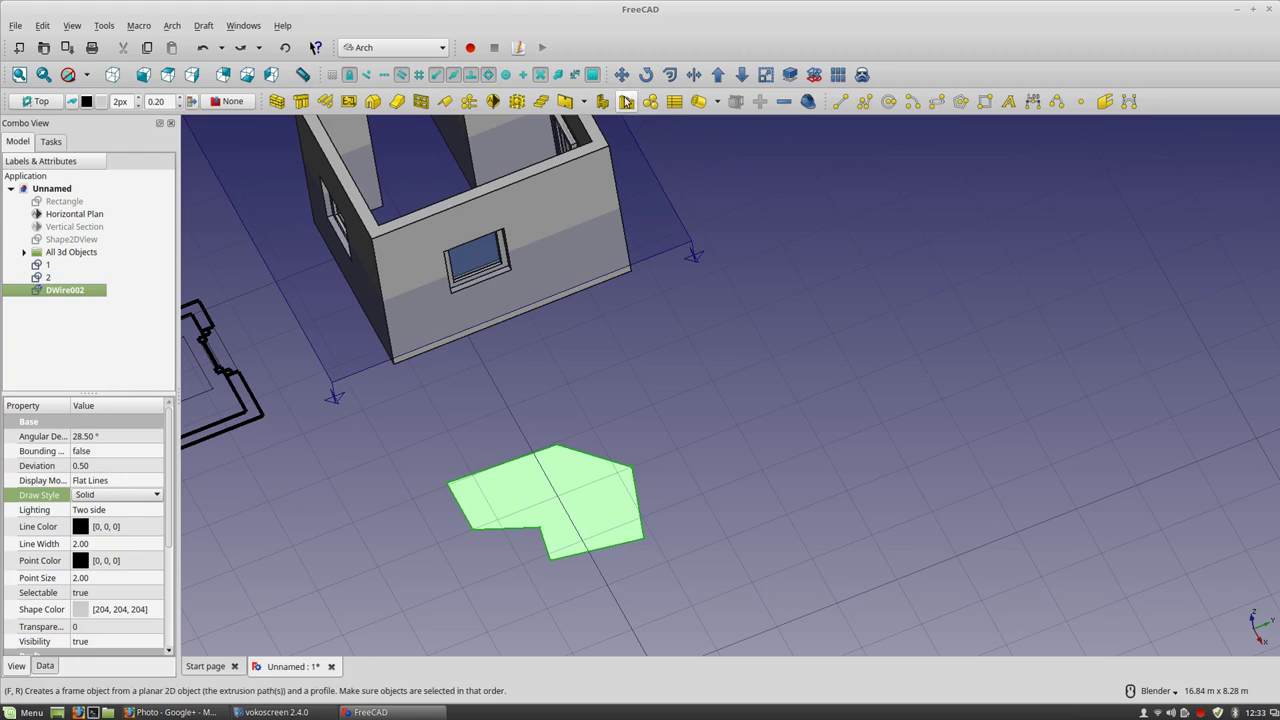
Copy the selected polygon to a free spot beside the original, using Move with the Copy option.
{"action": "left_click", "coordinate": [621, 75]}
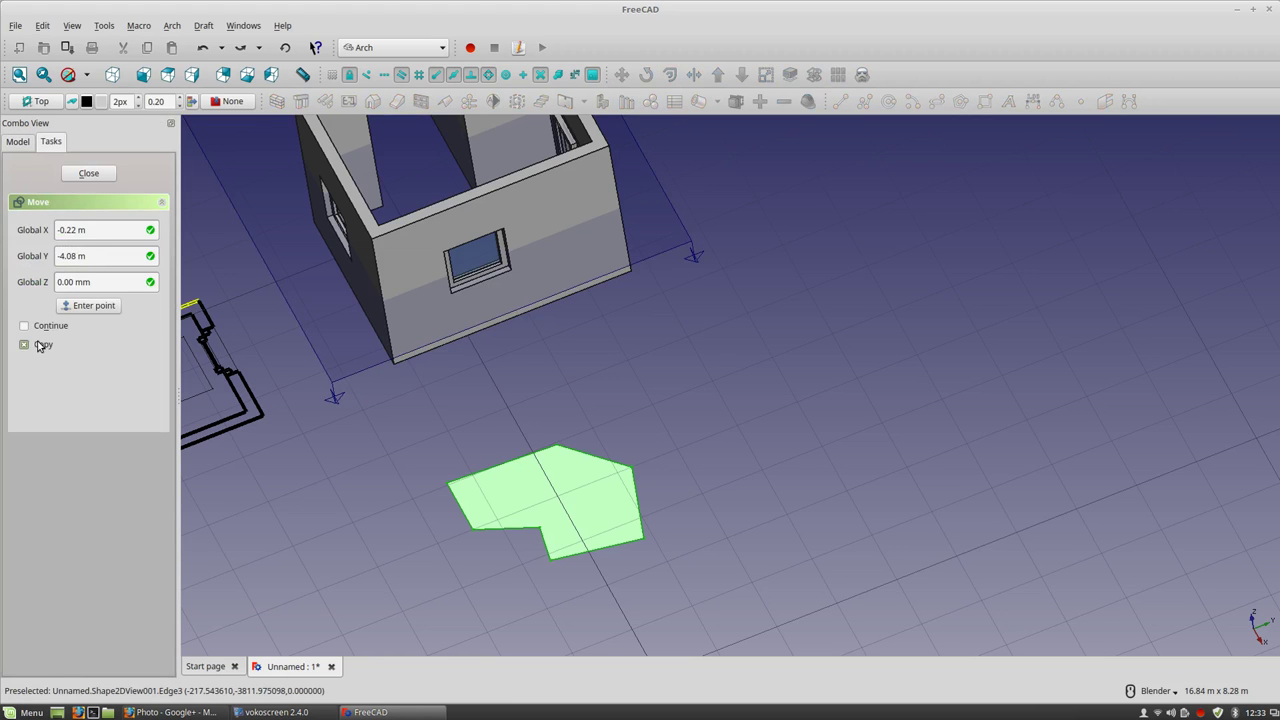
{"action": "left_click", "coordinate": [571, 457]}
{"action": "left_click", "coordinate": [813, 421]}
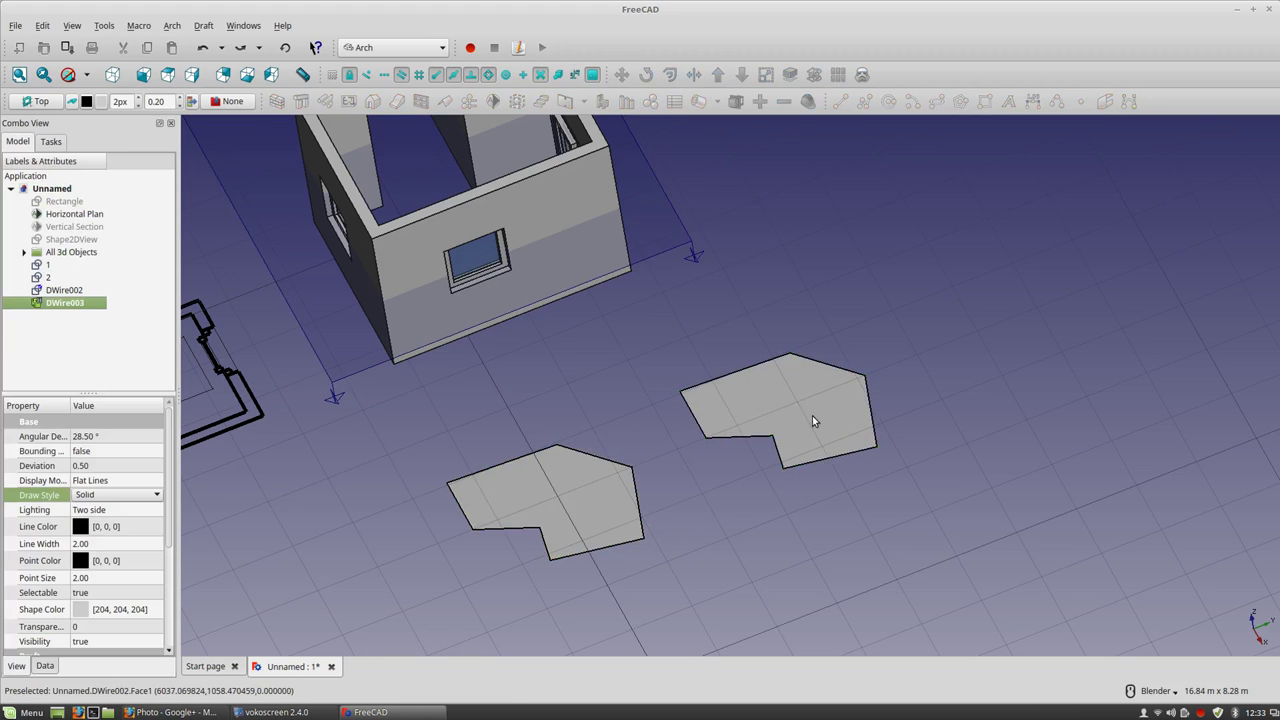
{"action": "left_click", "coordinate": [592, 507]}
{"action": "middle_click_drag", "start_coordinate": [680, 514], "coordinate": [668, 472]}
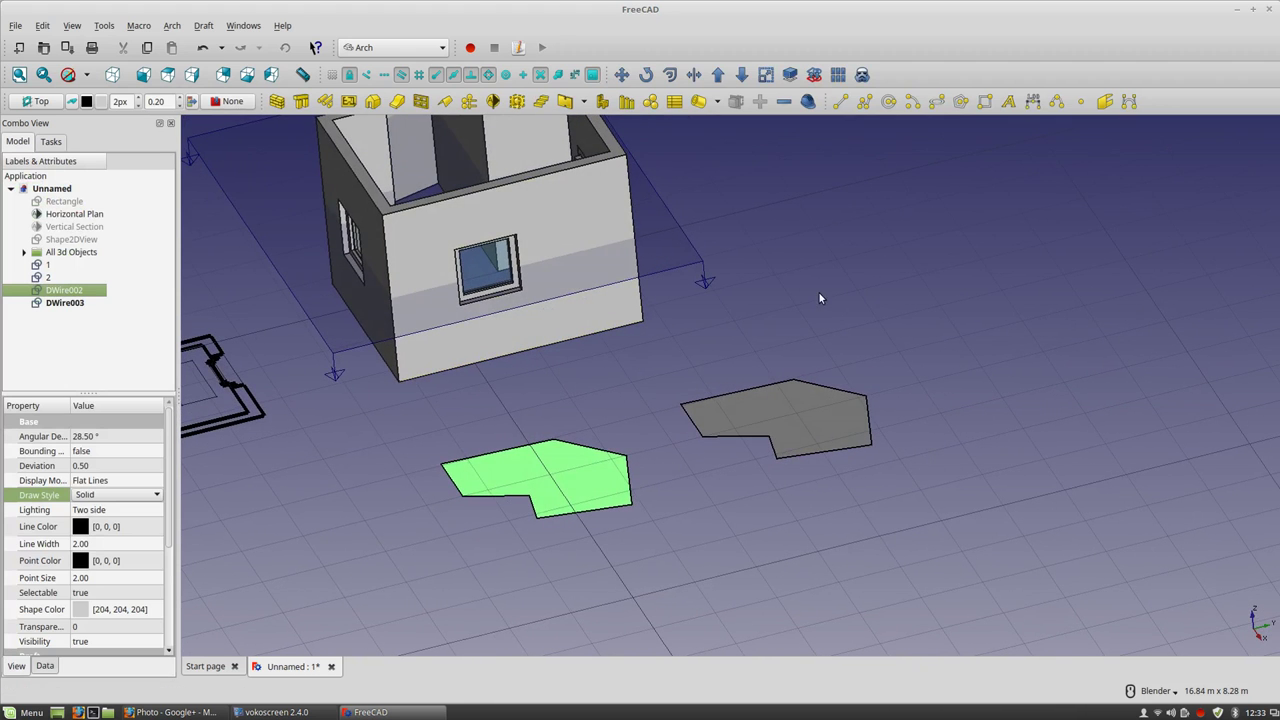
{"action": "middle_click_drag", "start_coordinate": [778, 363], "coordinate": [1152, 358], "text": "shift"}
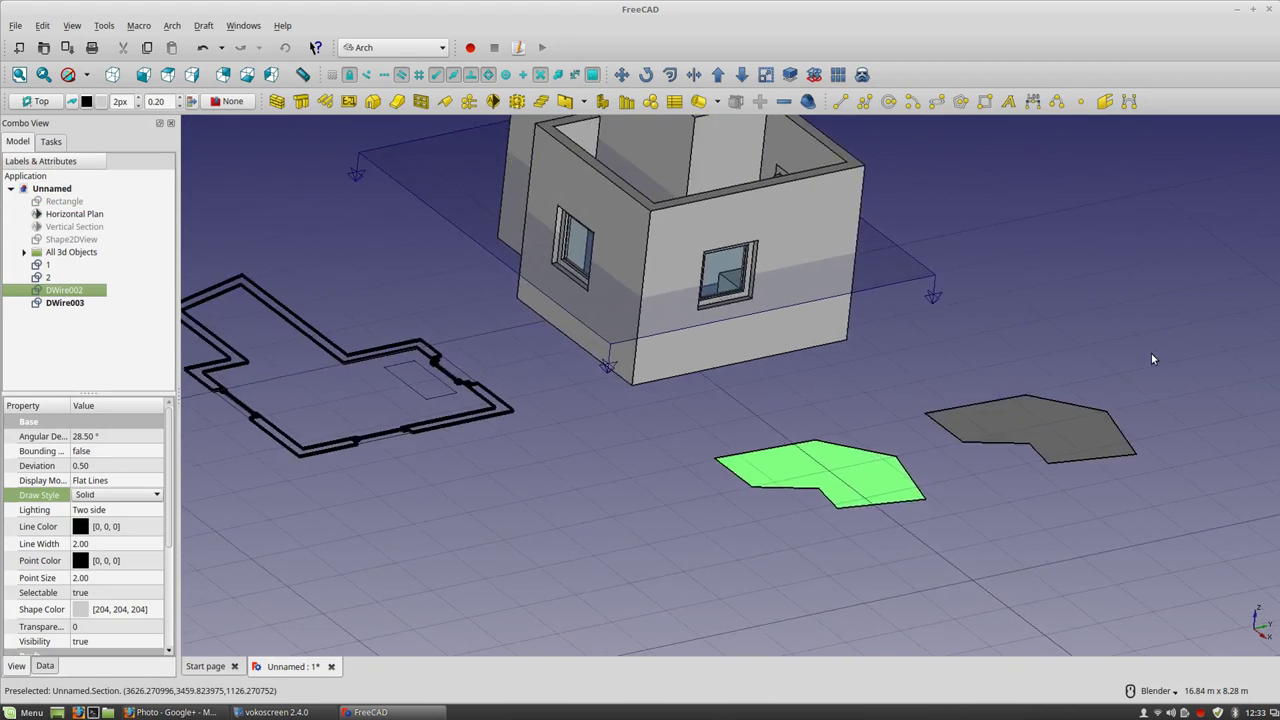
{"action": "left_click", "coordinate": [1022, 427]}
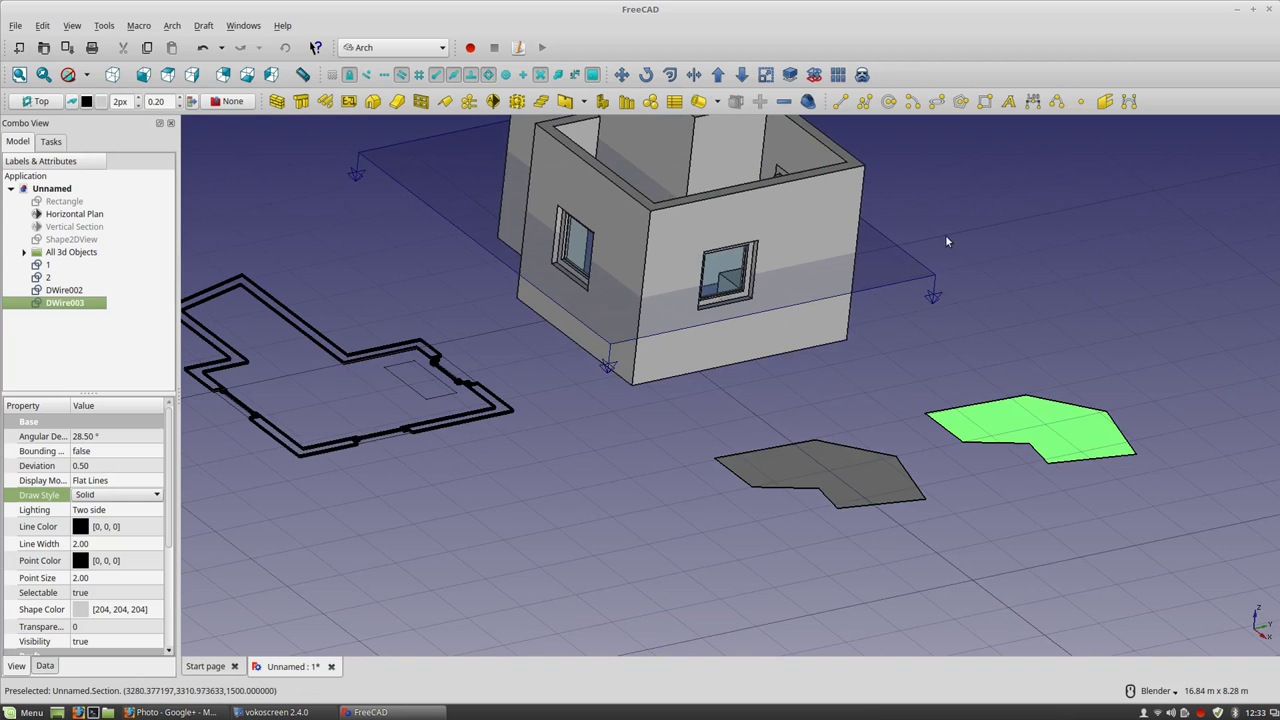
{"action": "left_click", "coordinate": [917, 407]}
{"action": "left_click", "coordinate": [857, 477]}
{"action": "middle_click_drag", "start_coordinate": [848, 367], "coordinate": [754, 348], "text": "shift"}
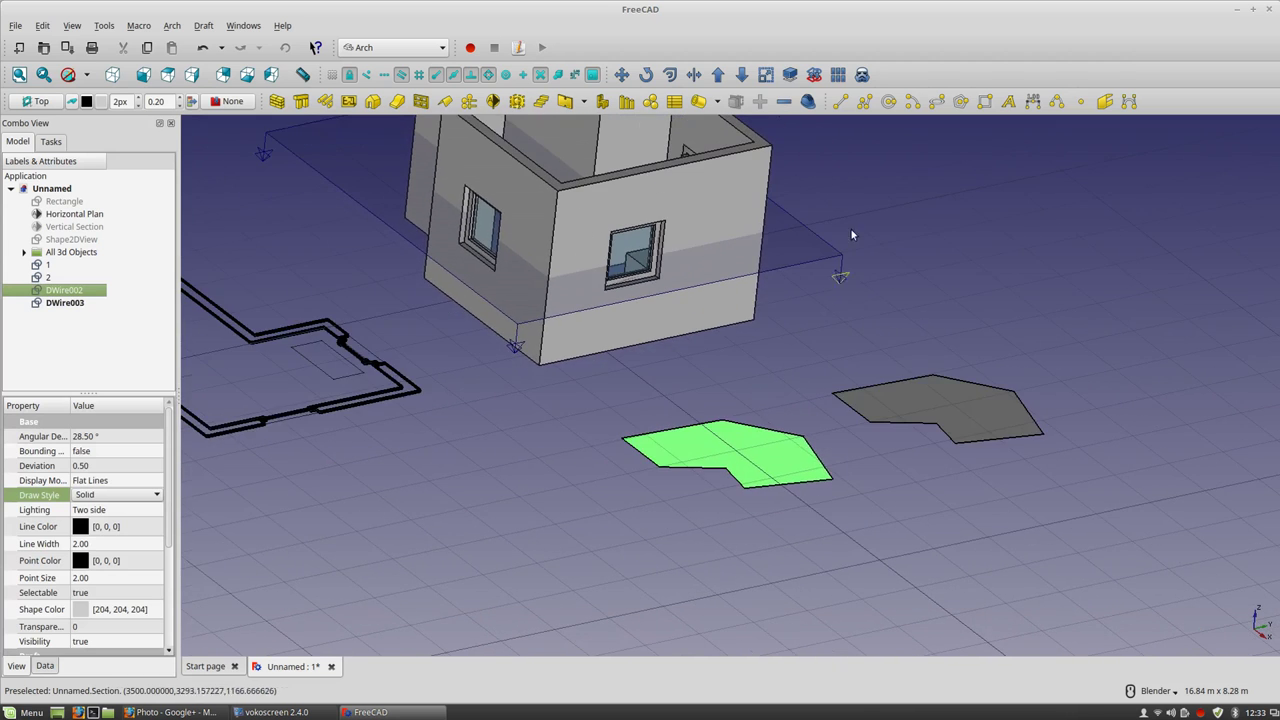
{"action": "middle_click_drag", "start_coordinate": [849, 171], "coordinate": [788, 241], "text": "shift"}
{"action": "left_click", "coordinate": [833, 182]}
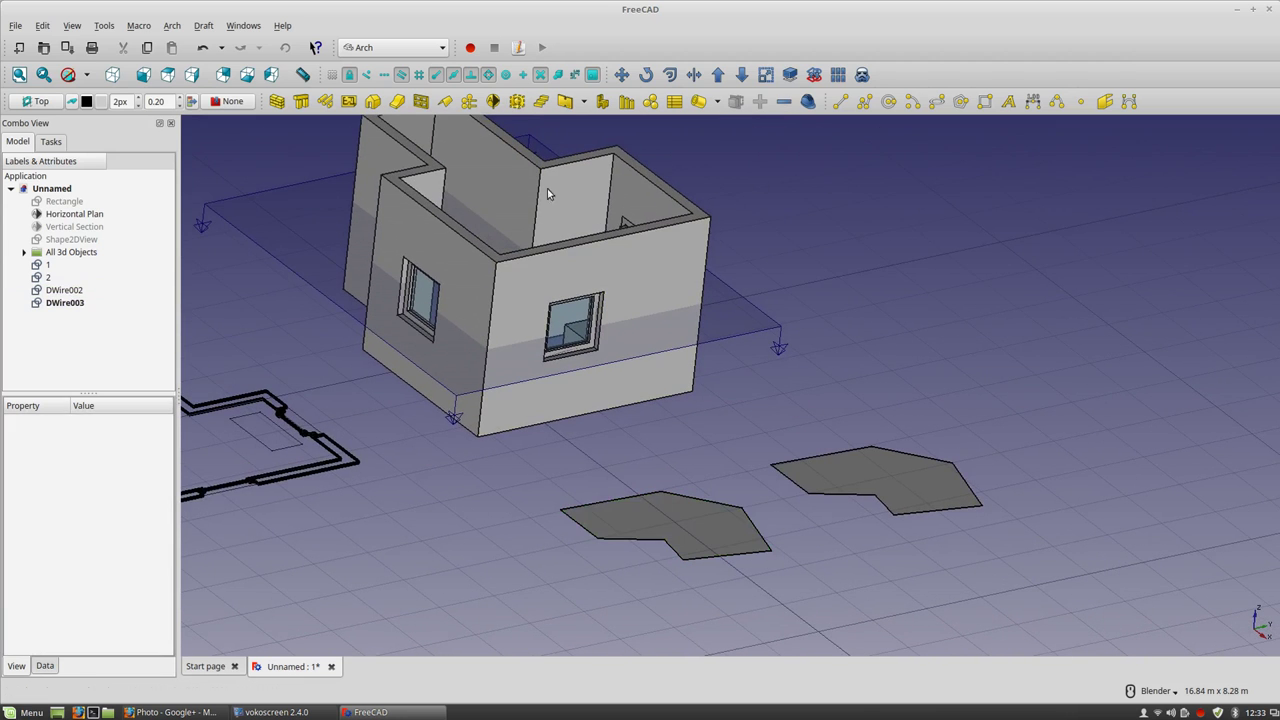
Set the working plane to Auto and extrude the original polygon upward about 0.64 m with Trimex.
{"action": "left_click", "coordinate": [40, 102]}
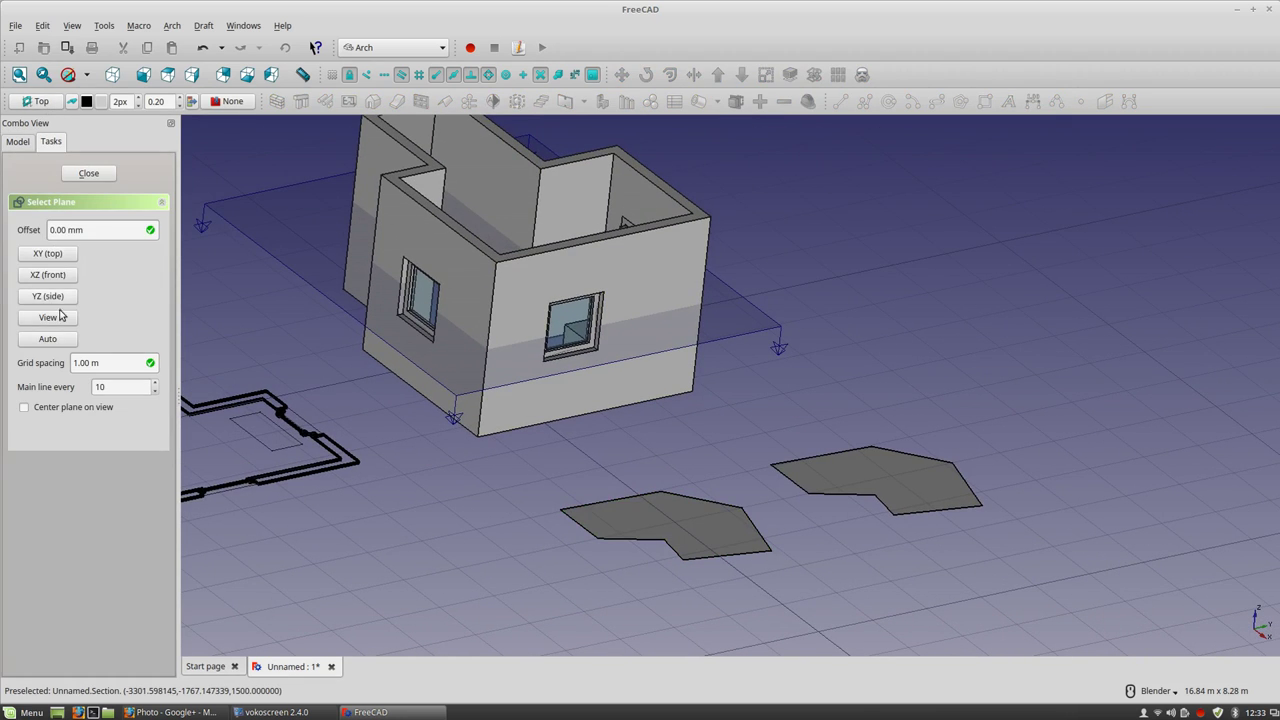
{"action": "left_click", "coordinate": [48, 340]}
{"action": "left_click", "coordinate": [626, 523]}
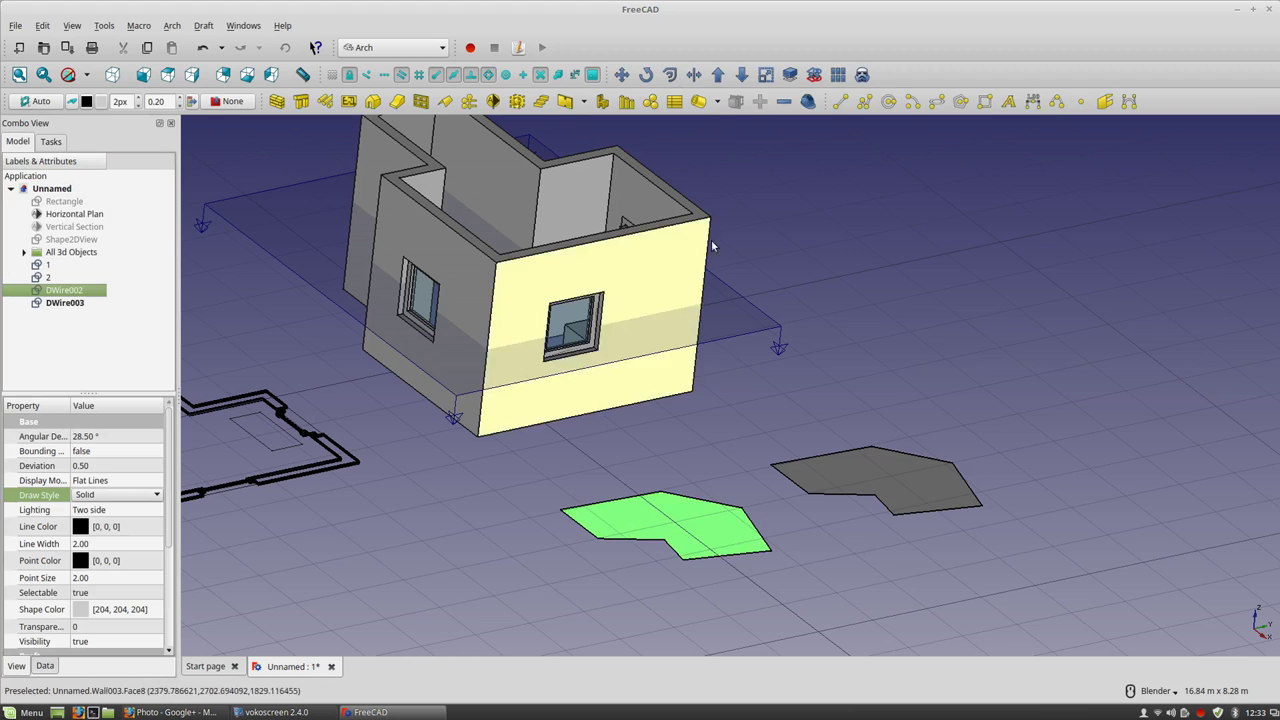
{"action": "left_click", "coordinate": [695, 75]}
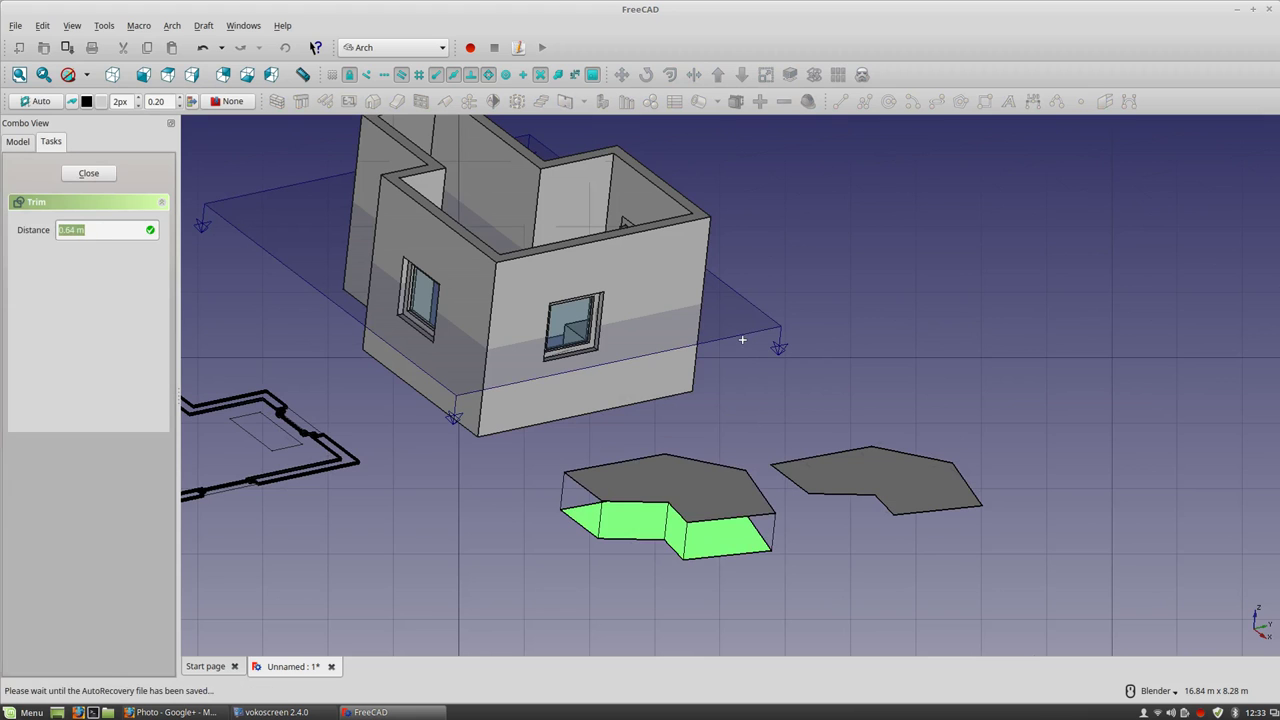
{"action": "left_click", "coordinate": [742, 340]}
Extrude the copied polygon upward with Trimex into a block much taller than the first one.
{"action": "left_click", "coordinate": [843, 486]}
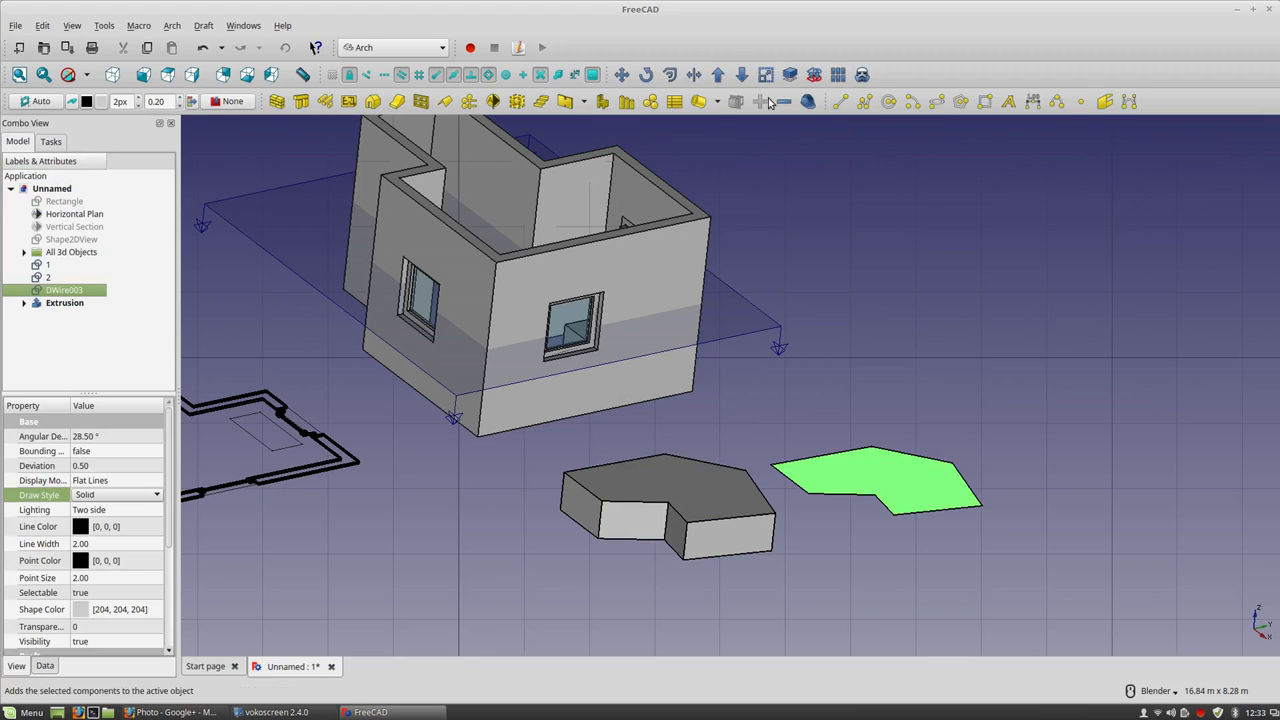
{"action": "left_click", "coordinate": [694, 75]}
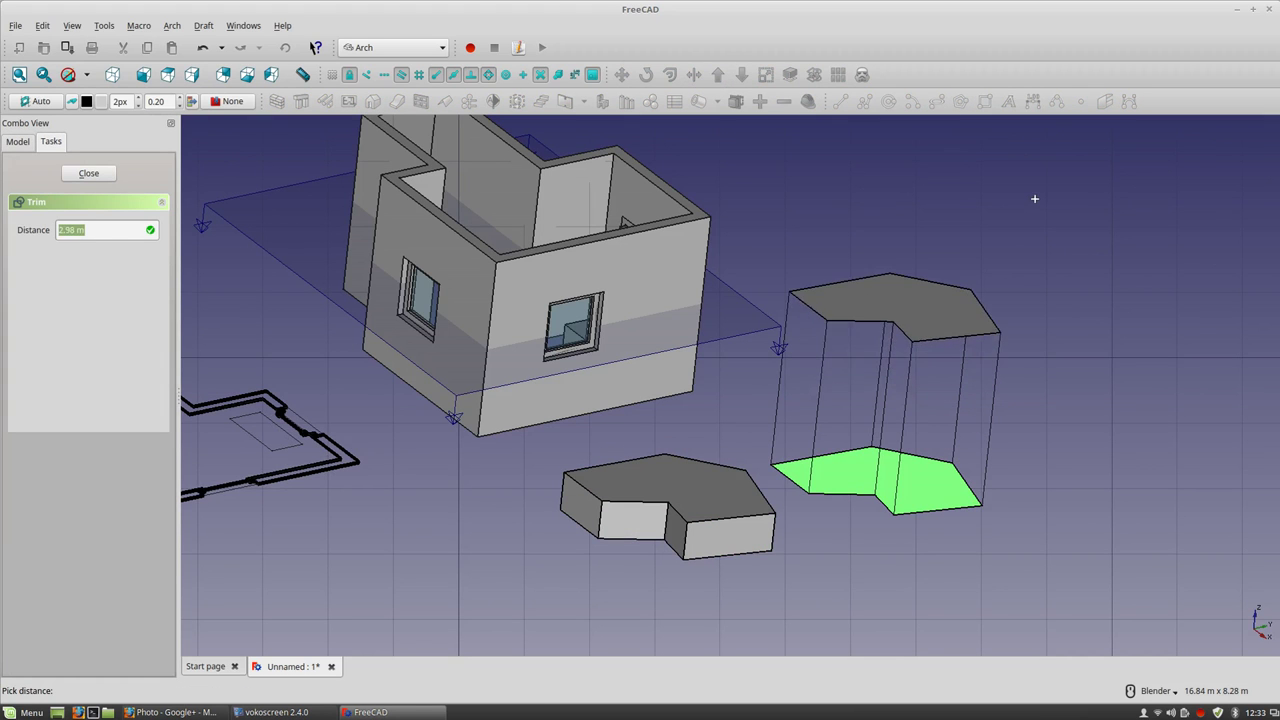
{"action": "left_click", "coordinate": [1022, 220]}
{"action": "middle_click_drag", "start_coordinate": [1021, 215], "coordinate": [614, 288]}
Set the working plane back to XY (top).
{"action": "left_click", "coordinate": [40, 102]}
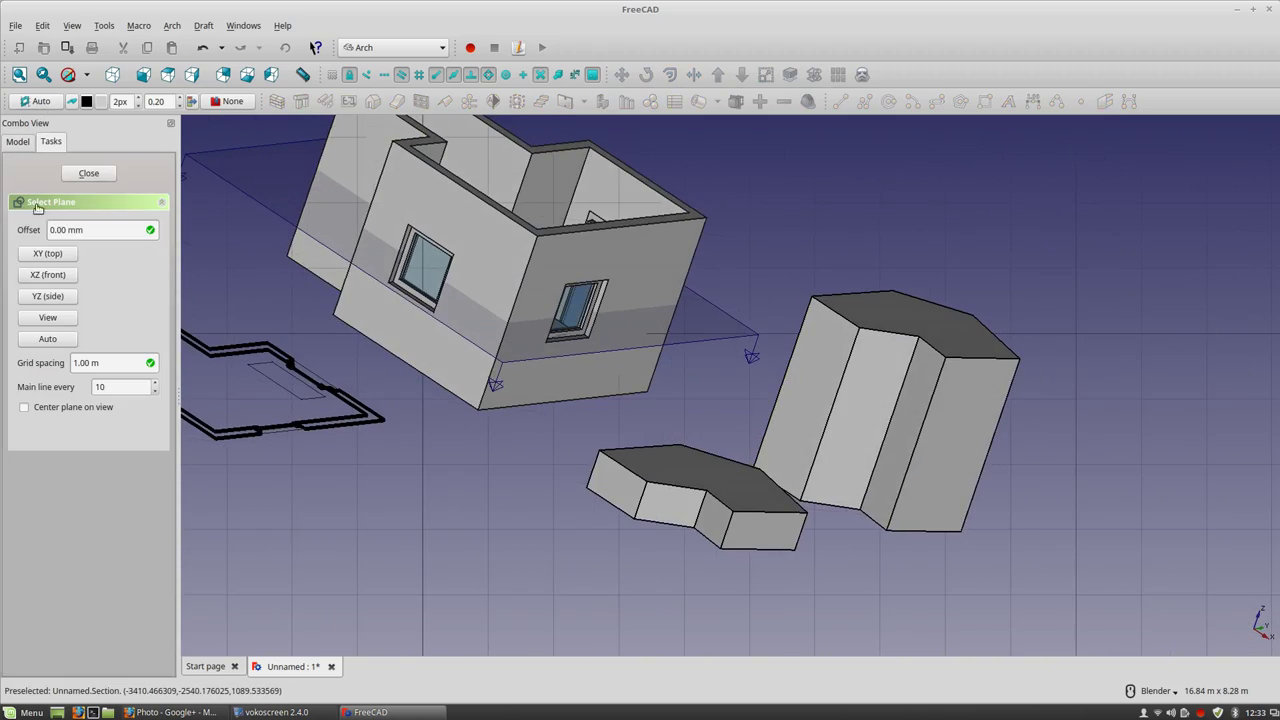
{"action": "left_click", "coordinate": [37, 257]}
{"action": "middle_click_drag", "start_coordinate": [522, 384], "coordinate": [720, 395]}
{"action": "scroll", "coordinate": [900, 420], "scroll_direction": "down", "scroll_amount": 5}
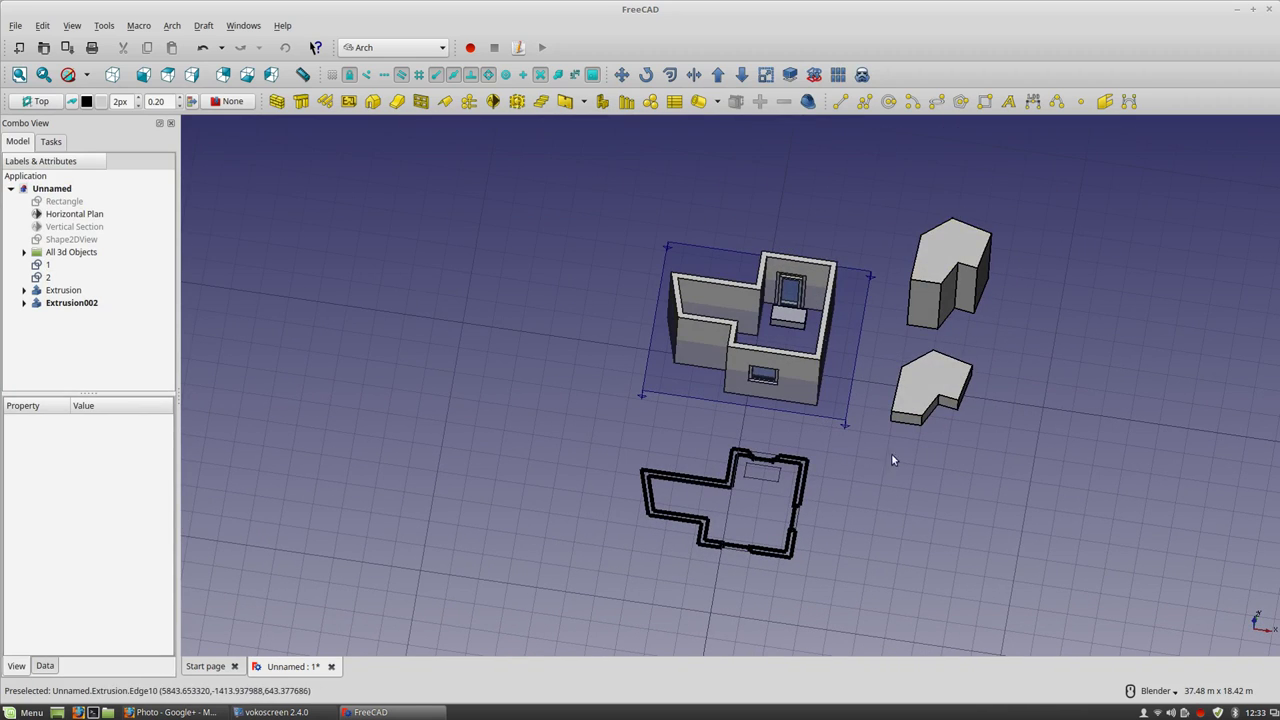
{"action": "middle_click_drag", "start_coordinate": [763, 505], "coordinate": [816, 445]}
{"action": "scroll", "coordinate": [816, 445], "scroll_direction": "up", "scroll_amount": 3}
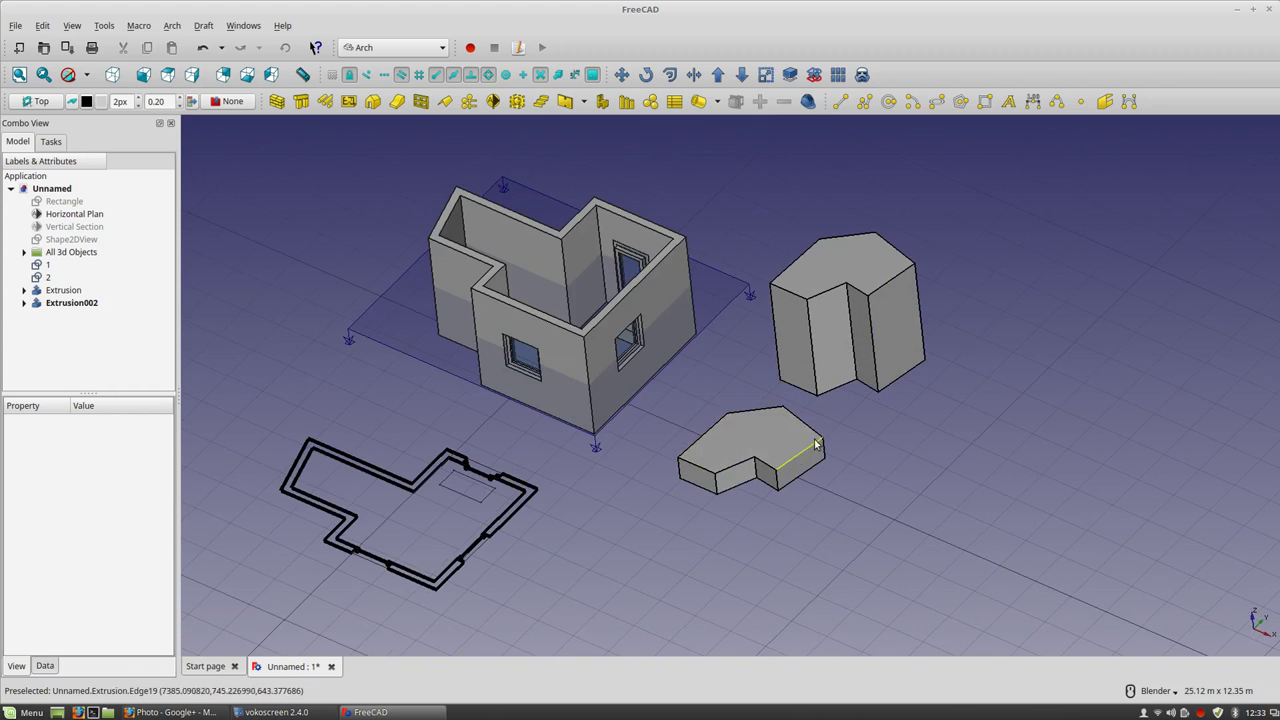
Move both extruded blocks, Extrusion and Extrusion002, into the All 3d Objects group.
{"action": "left_click_drag", "start_coordinate": [60, 303], "coordinate": [55, 296]}
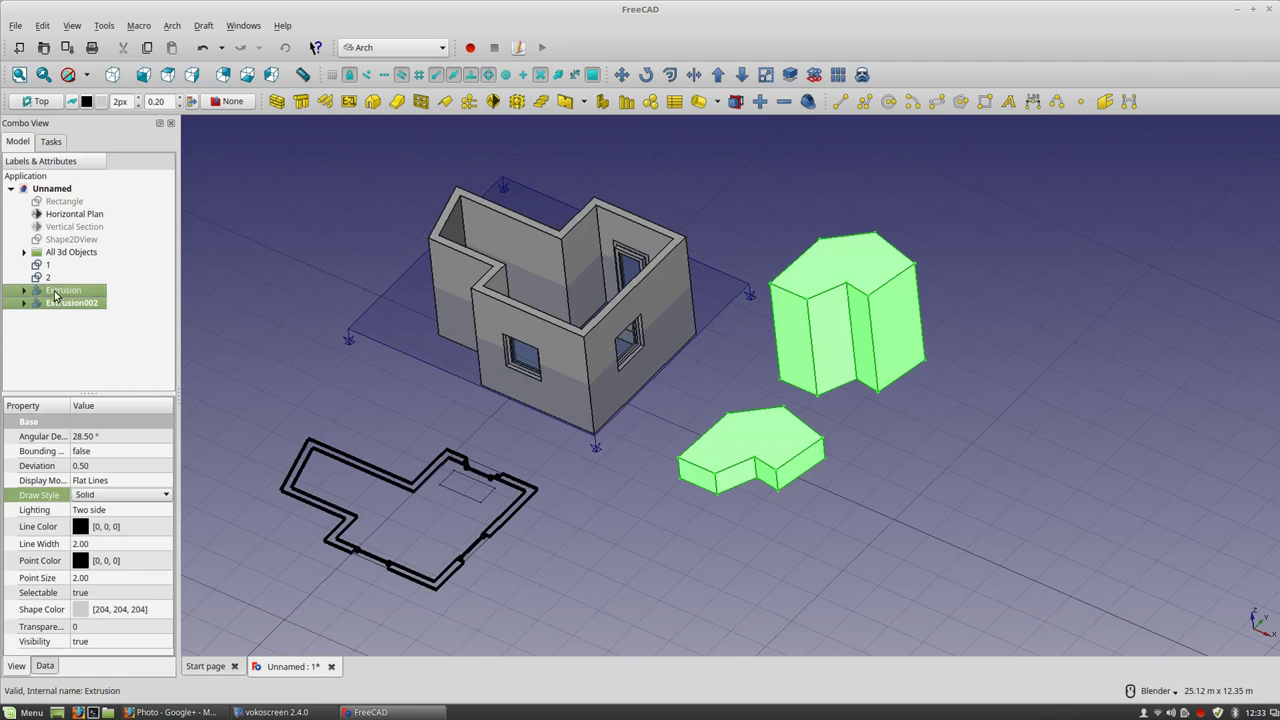
{"action": "left_click", "coordinate": [60, 253]}
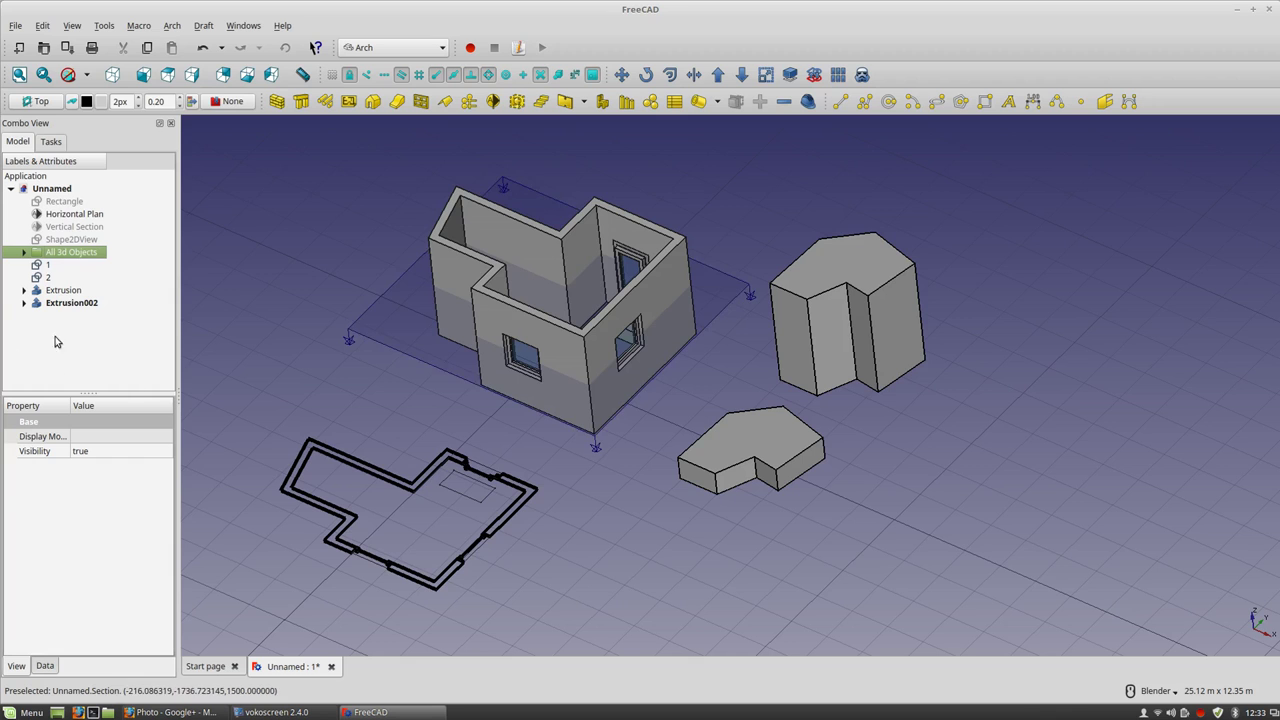
{"action": "left_click", "coordinate": [71, 302]}
{"action": "left_click", "coordinate": [63, 290], "text": "ctrl"}
{"action": "left_click_drag", "start_coordinate": [63, 290], "coordinate": [70, 254]}
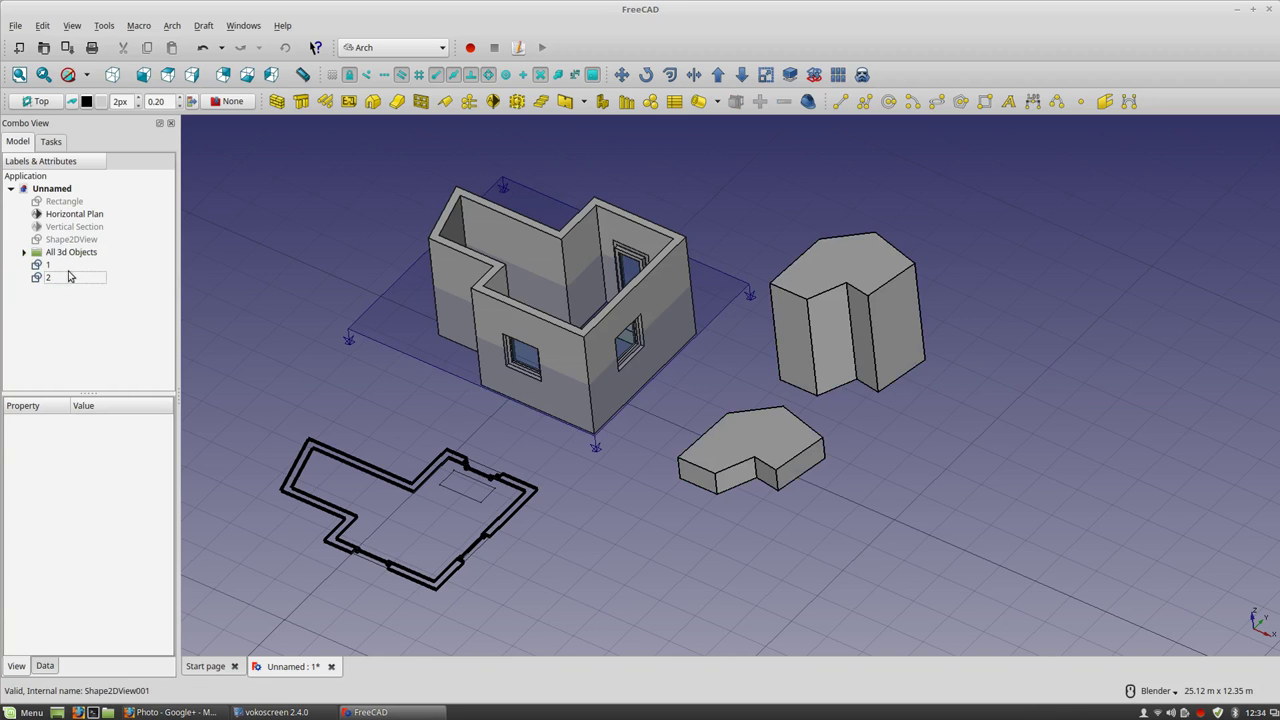
Raise the Horizontal Plan section plane's z position to 2.5 m and return it to 1.5 m to refresh the 2D views.
{"action": "left_click", "coordinate": [373, 334]}
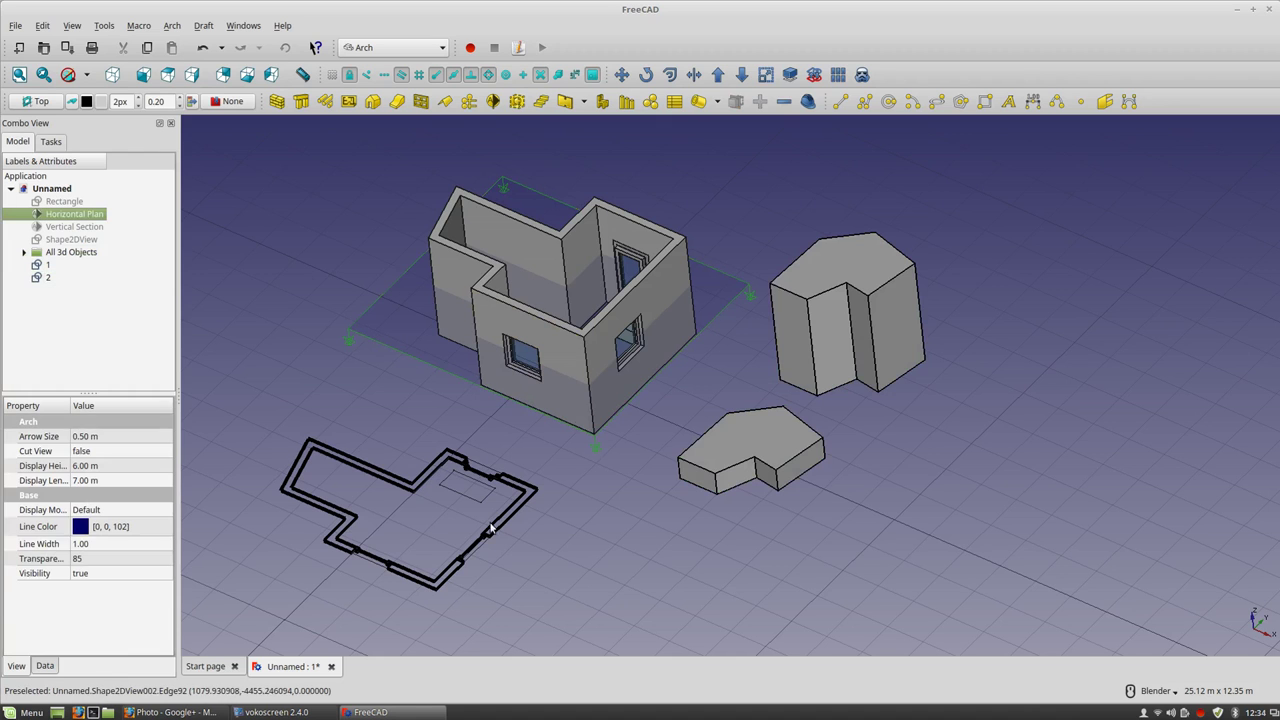
{"action": "left_click", "coordinate": [490, 530]}
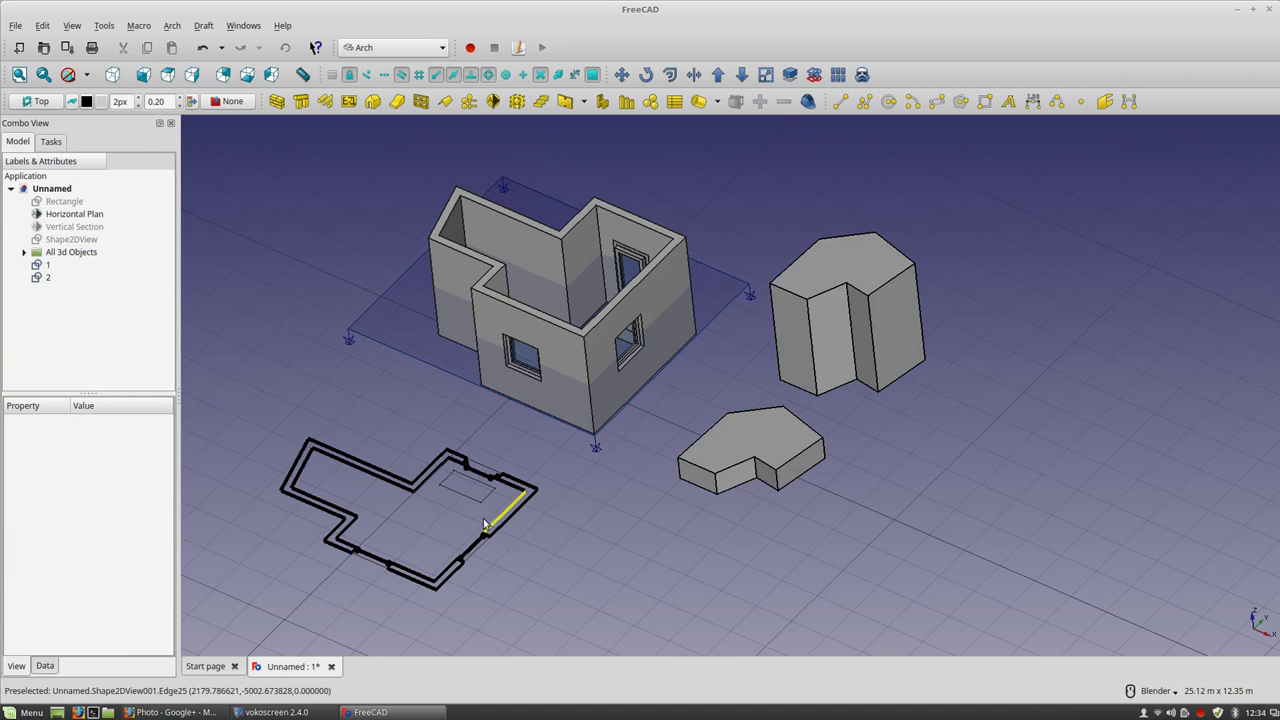
{"action": "left_click", "coordinate": [371, 332]}
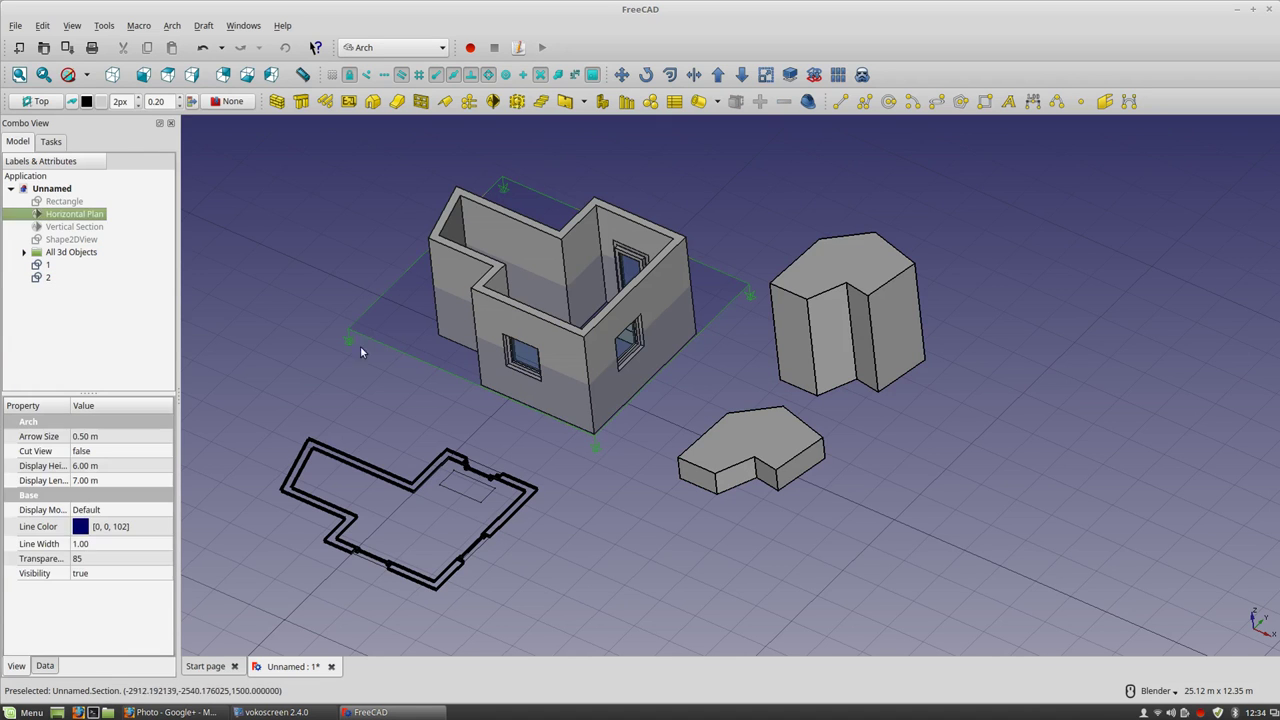
{"action": "left_click", "coordinate": [46, 665]}
{"action": "left_click", "coordinate": [12, 481]}
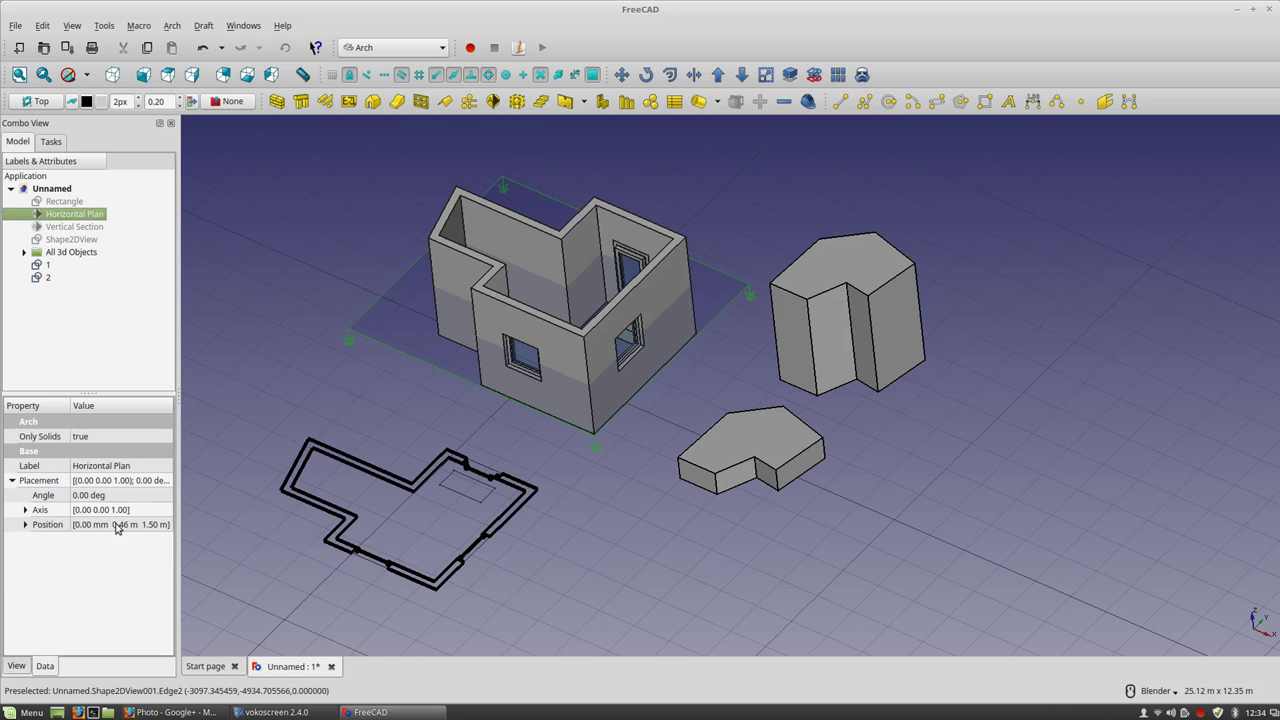
{"action": "left_click", "coordinate": [25, 525]}
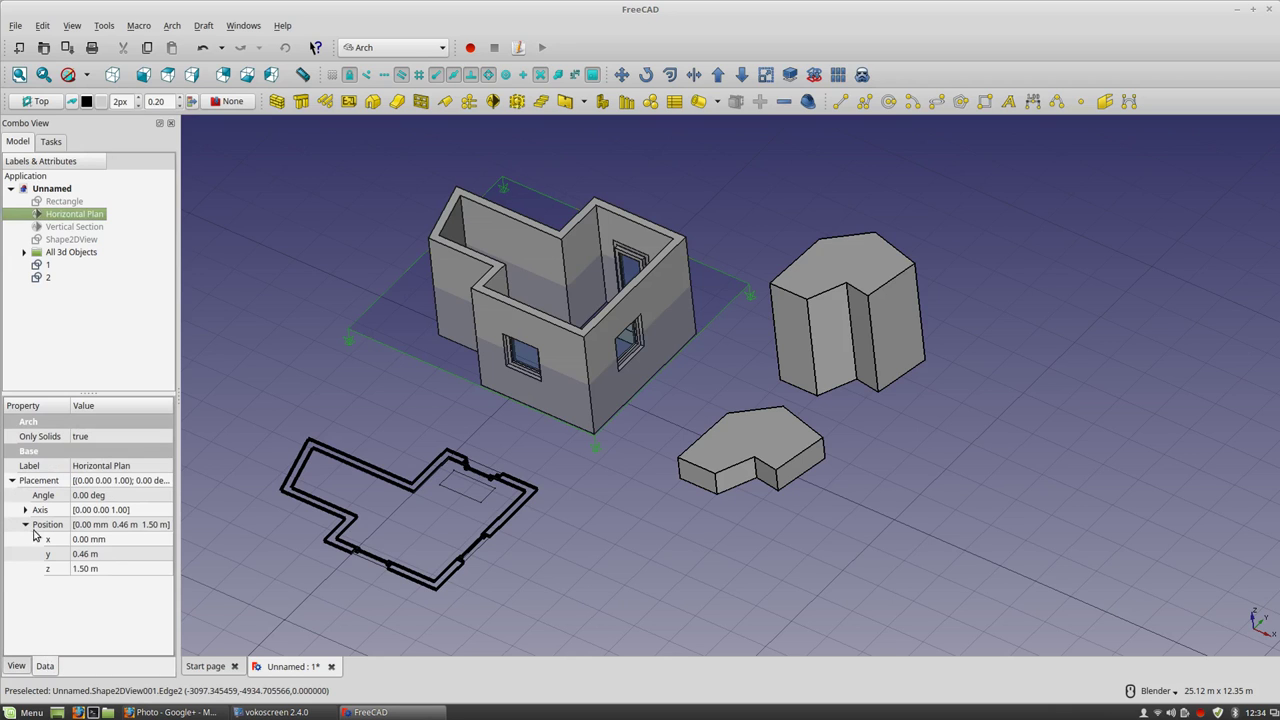
{"action": "left_click", "coordinate": [100, 569]}
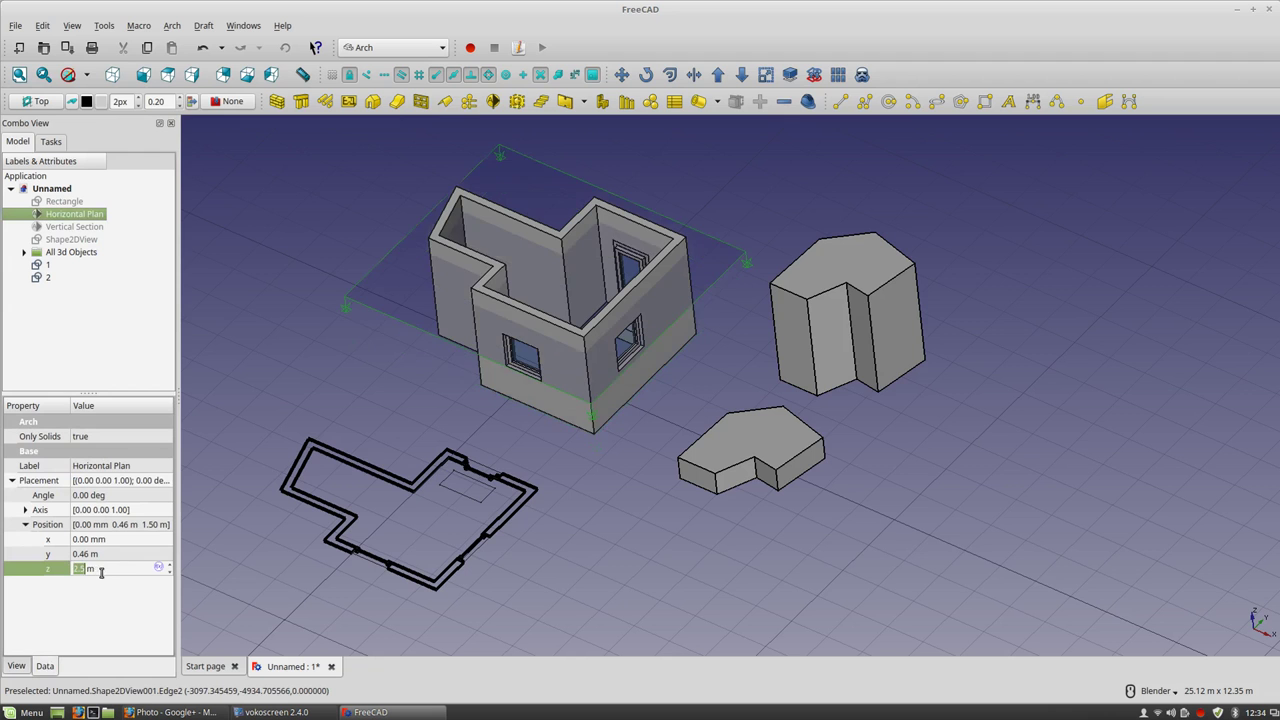
{"action": "left_click", "coordinate": [448, 542]}
Compare the line weights of the two blocks' outlines in the plan views and select the All 3d Objects group.
{"action": "middle_click_drag", "start_coordinate": [622, 546], "coordinate": [846, 514]}
{"action": "scroll", "coordinate": [574, 562], "scroll_direction": "up", "scroll_amount": 2}
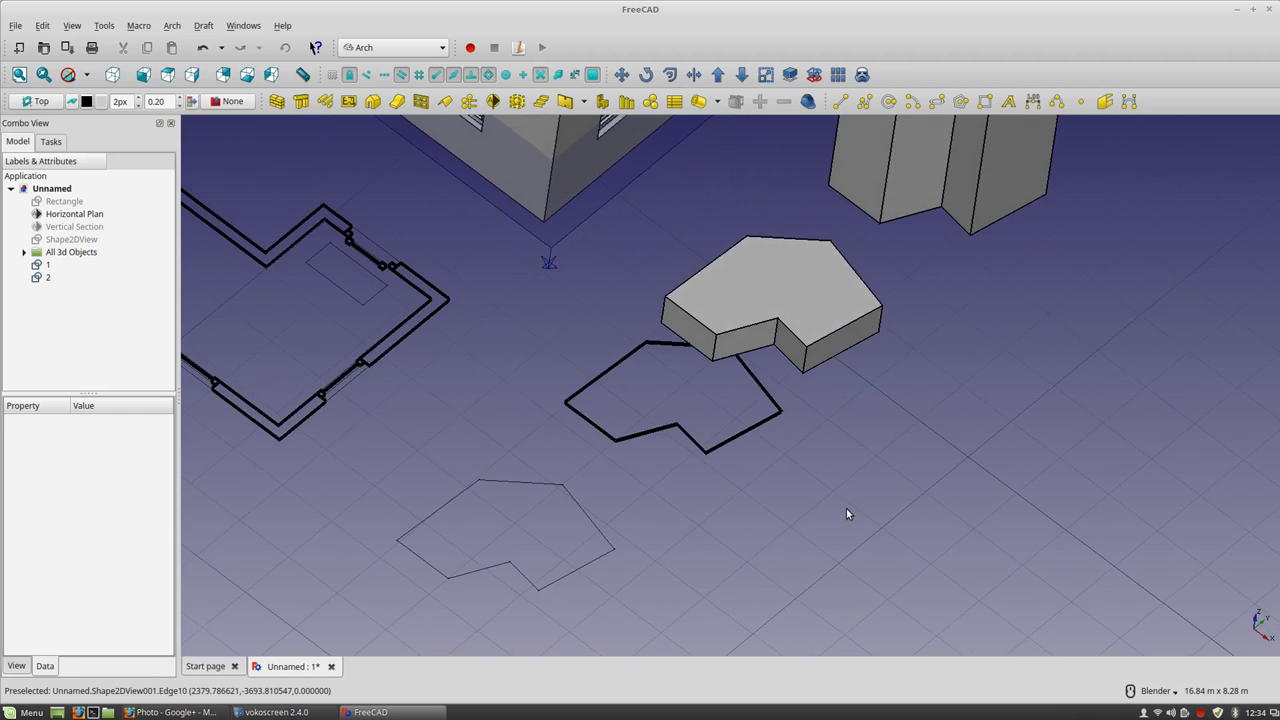
{"action": "scroll", "coordinate": [632, 461], "scroll_direction": "down", "scroll_amount": 2}
{"action": "scroll", "coordinate": [617, 473], "scroll_direction": "up", "scroll_amount": 2}
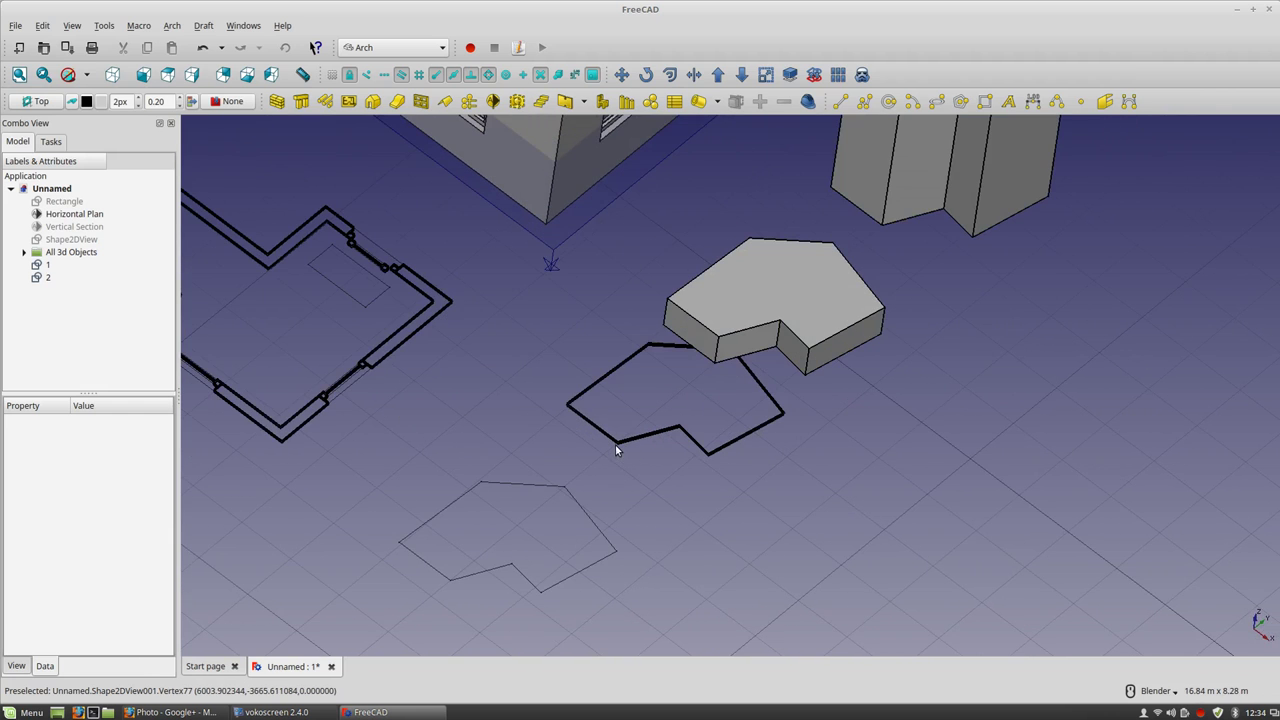
{"action": "left_click", "coordinate": [70, 252]}
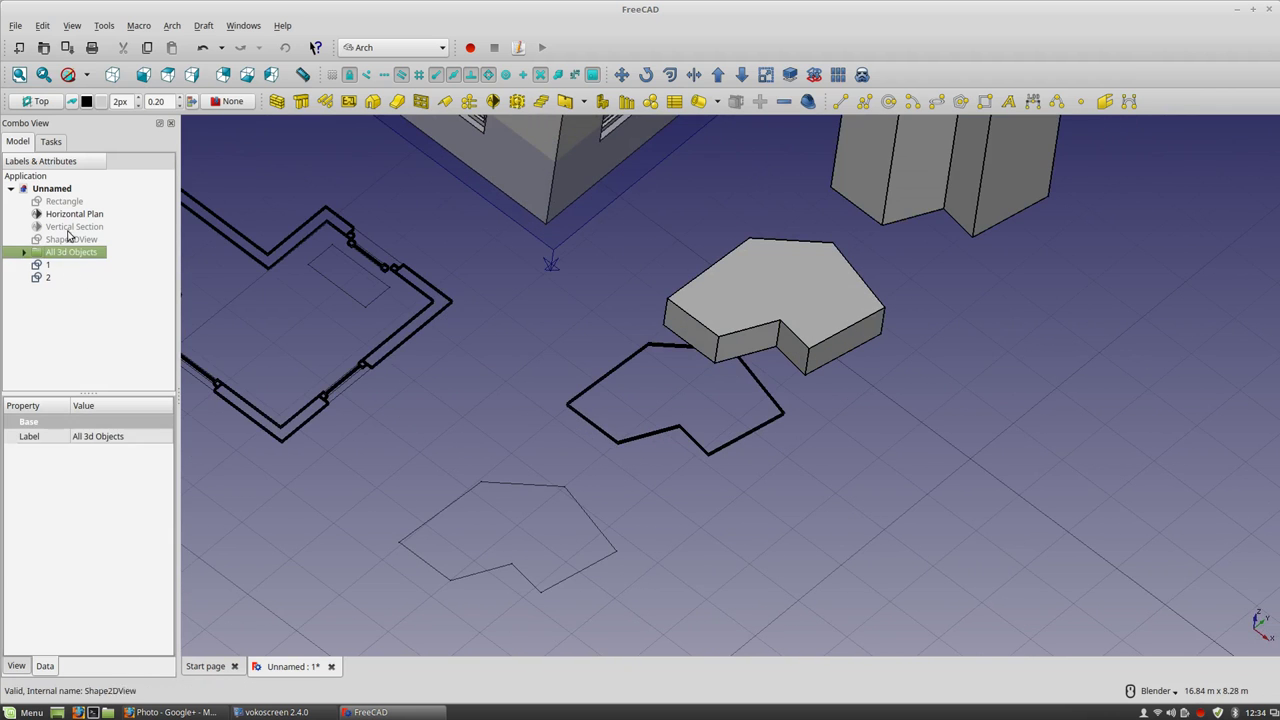
Select the Horizontal Plan section plane and examine the cut and seen block outlines beside the floor plan.
{"action": "left_click", "coordinate": [68, 216]}
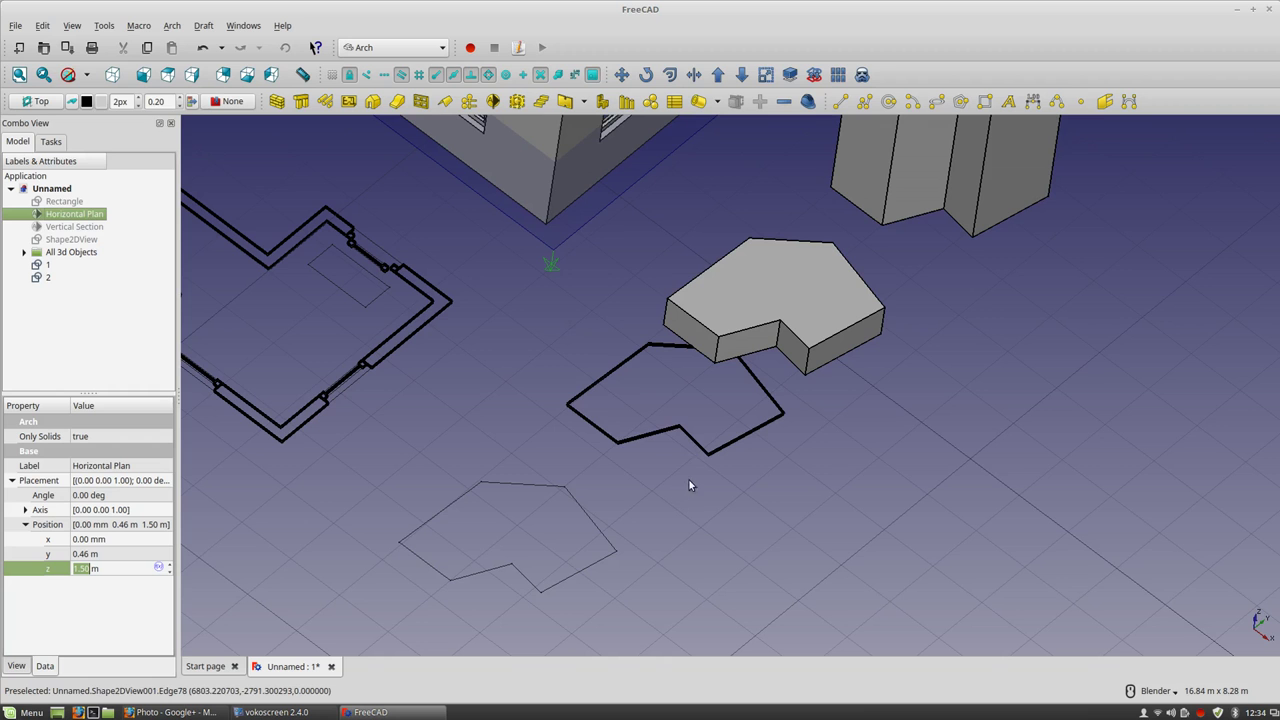
{"action": "middle_click_drag", "start_coordinate": [608, 490], "coordinate": [578, 505]}
{"action": "scroll", "coordinate": [462, 534], "scroll_direction": "up", "scroll_amount": 3}
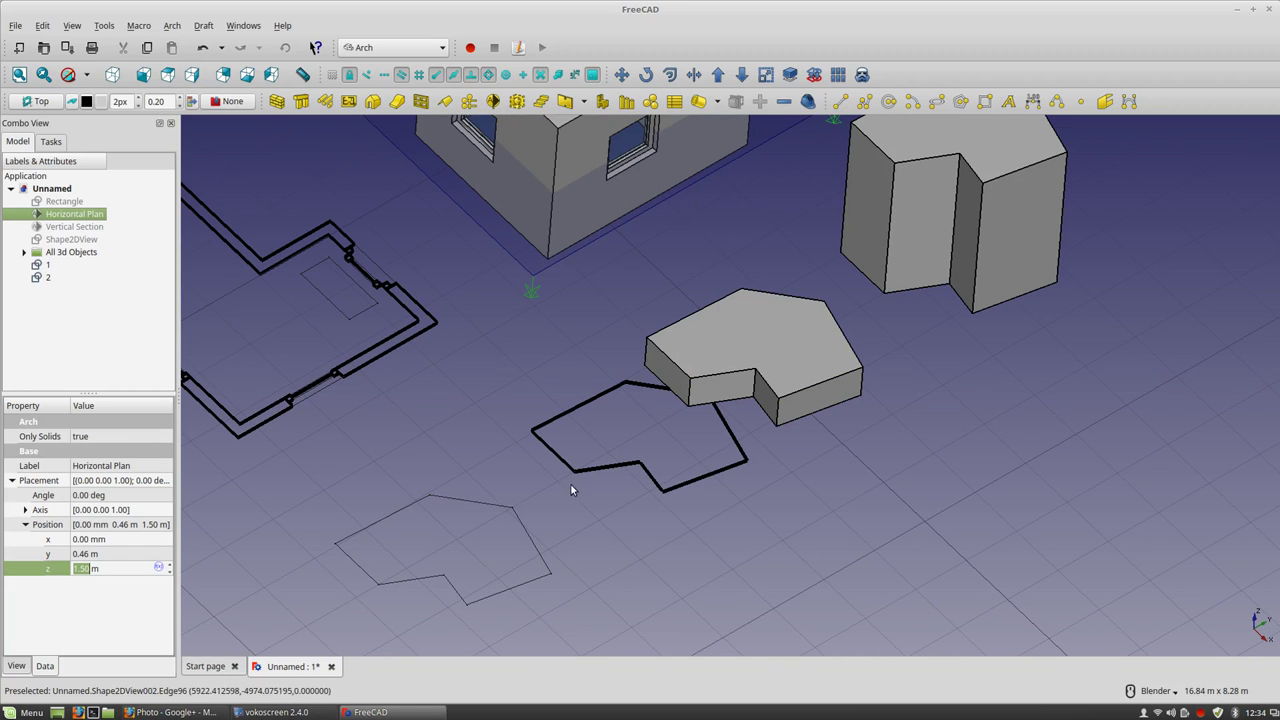
{"action": "scroll", "coordinate": [614, 466], "scroll_direction": "up", "scroll_amount": 1}
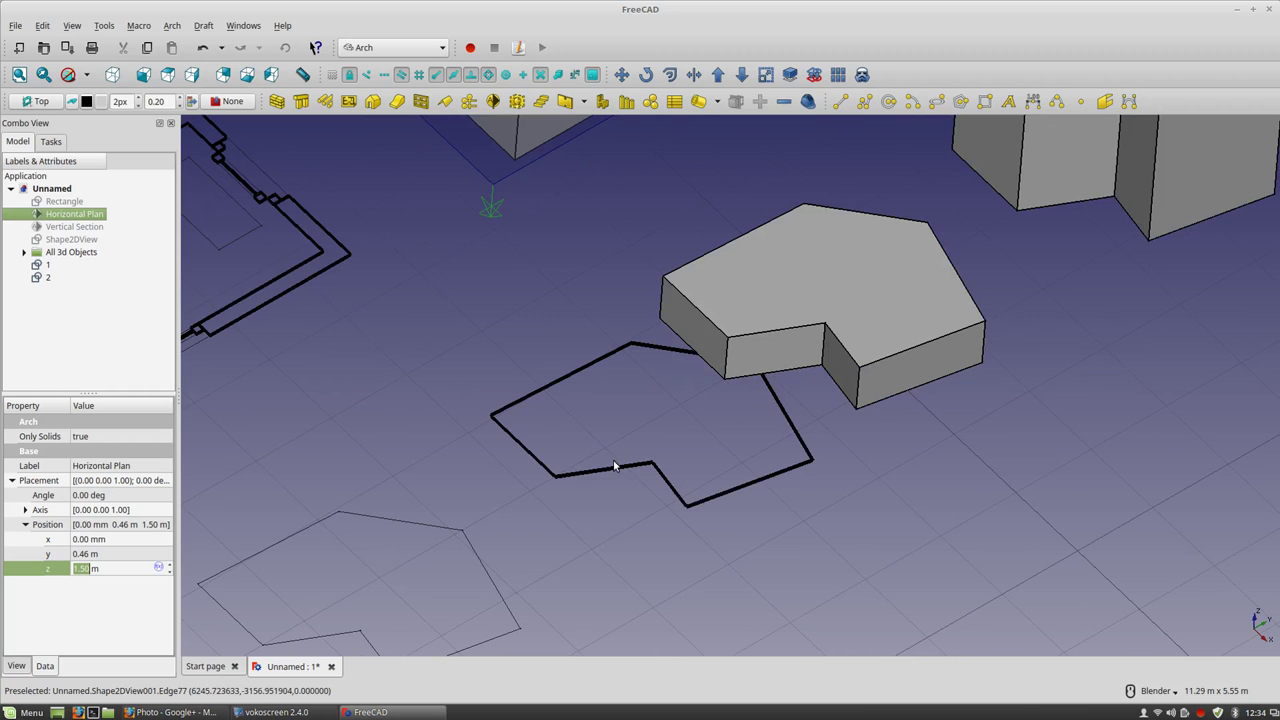
{"action": "scroll", "coordinate": [625, 463], "scroll_direction": "up", "scroll_amount": 1}
{"action": "scroll", "coordinate": [625, 463], "scroll_direction": "down", "scroll_amount": 3}
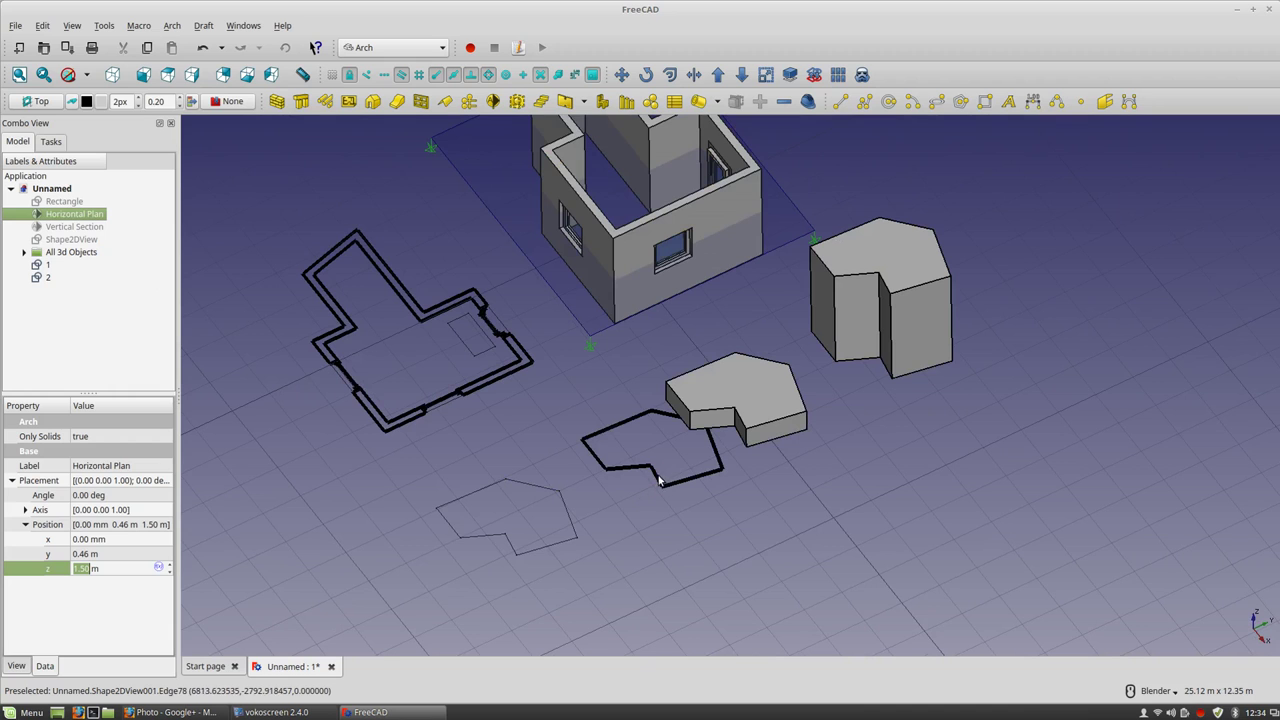
Set the projection mode of the thick-lined plan view 1 to Cutfaces.
{"action": "left_click", "coordinate": [657, 478]}
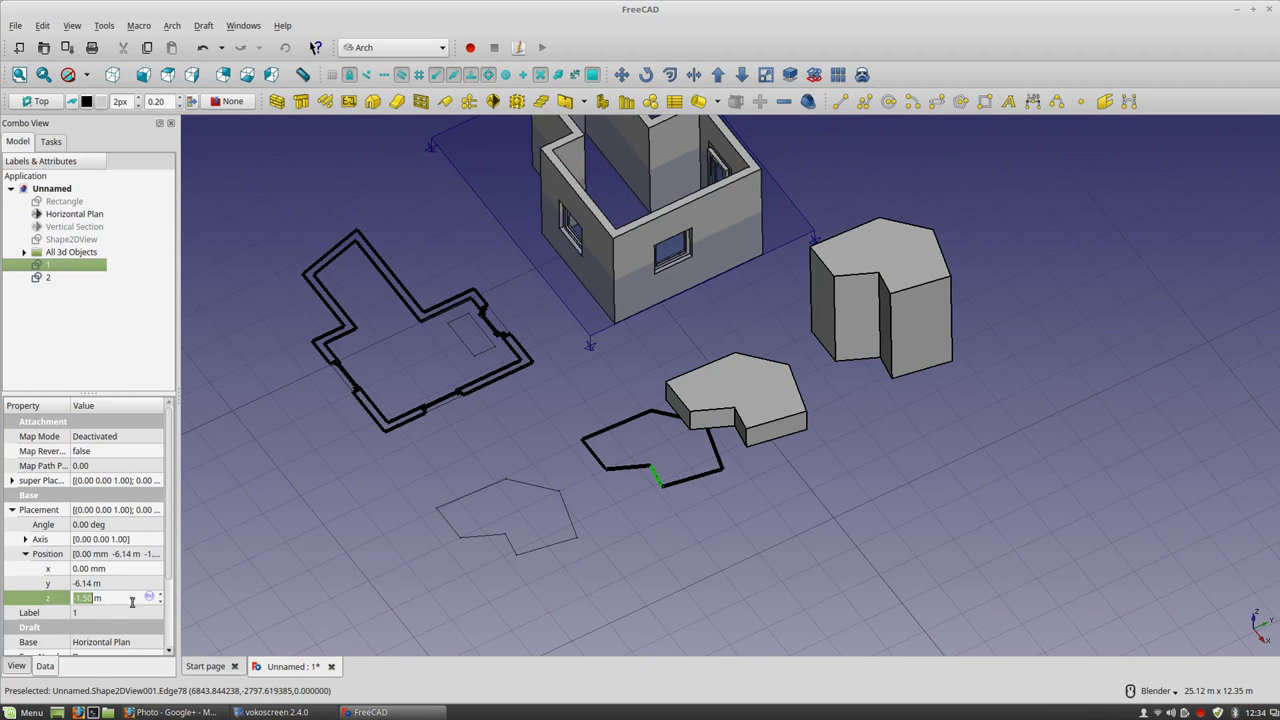
{"action": "left_click_drag", "start_coordinate": [169, 570], "coordinate": [169, 632]}
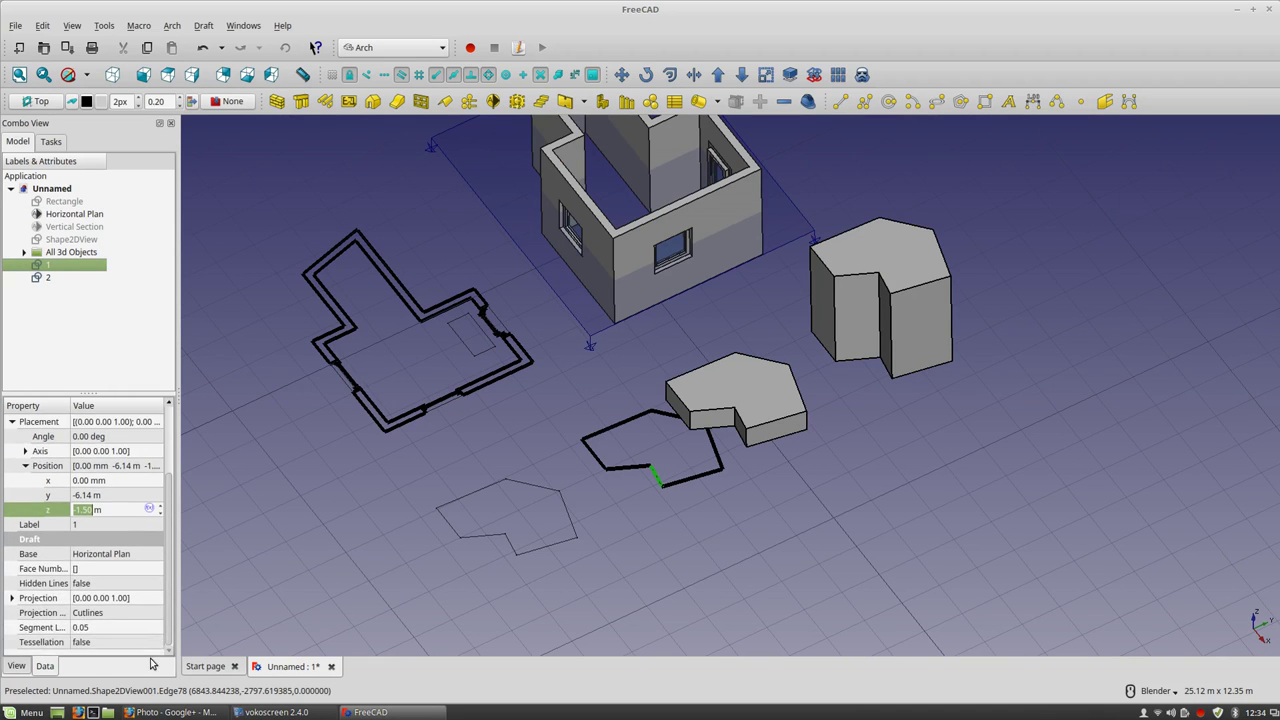
{"action": "left_click", "coordinate": [154, 614]}
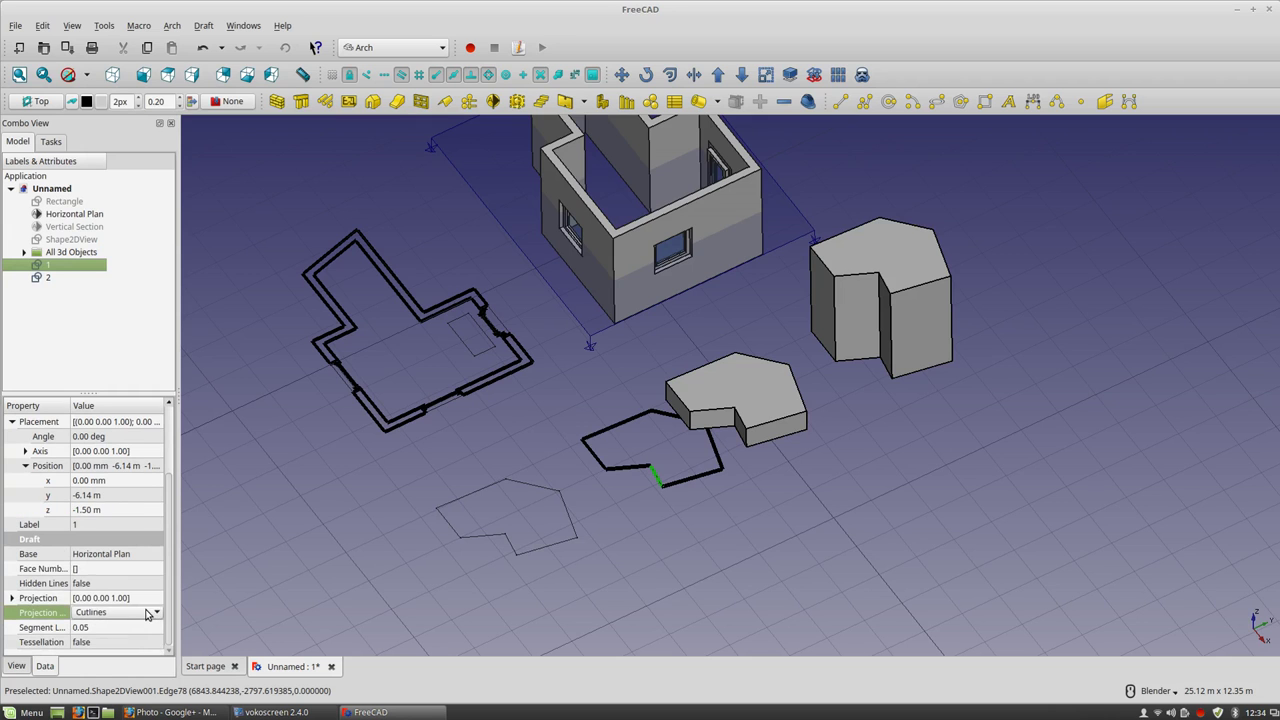
{"action": "left_click", "coordinate": [148, 614]}
{"action": "left_click", "coordinate": [142, 638]}
{"action": "left_click", "coordinate": [416, 508]}
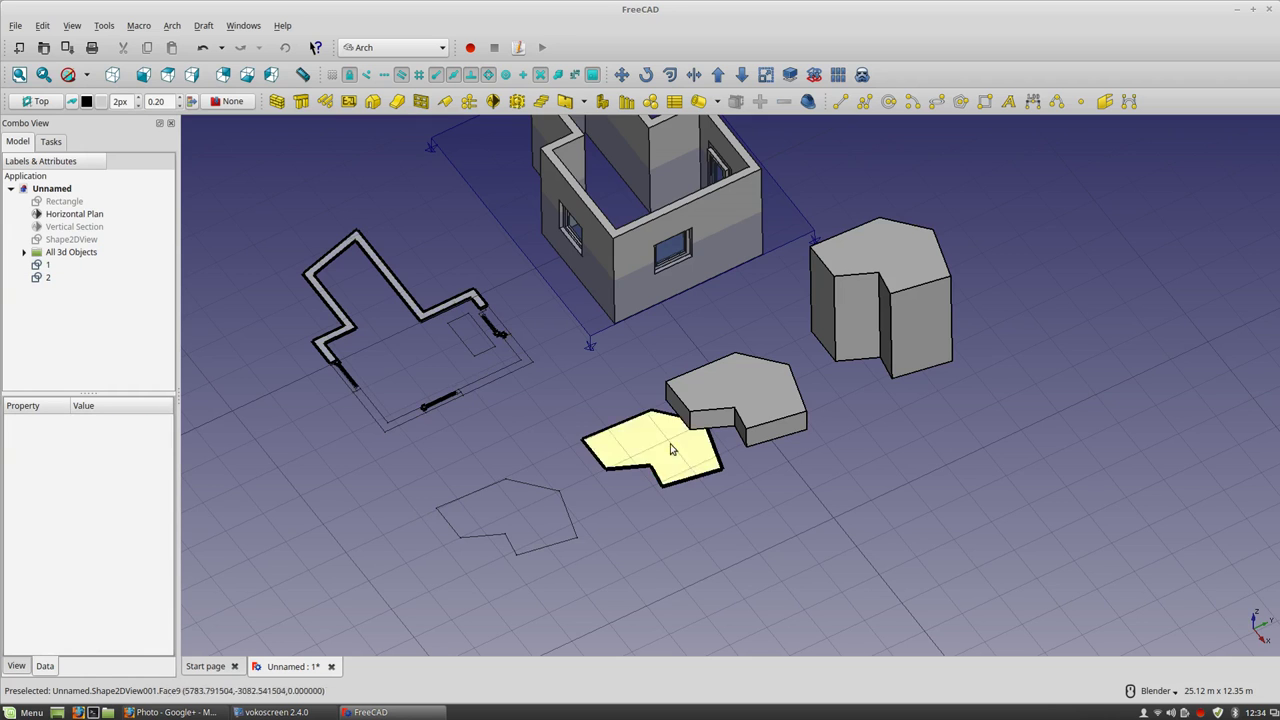
Examine the filled cut faces of the block, walls and window frames in the plan view up close.
{"action": "scroll", "coordinate": [600, 430], "scroll_direction": "up", "scroll_amount": 5}
{"action": "scroll", "coordinate": [735, 500], "scroll_direction": "up", "scroll_amount": 3}
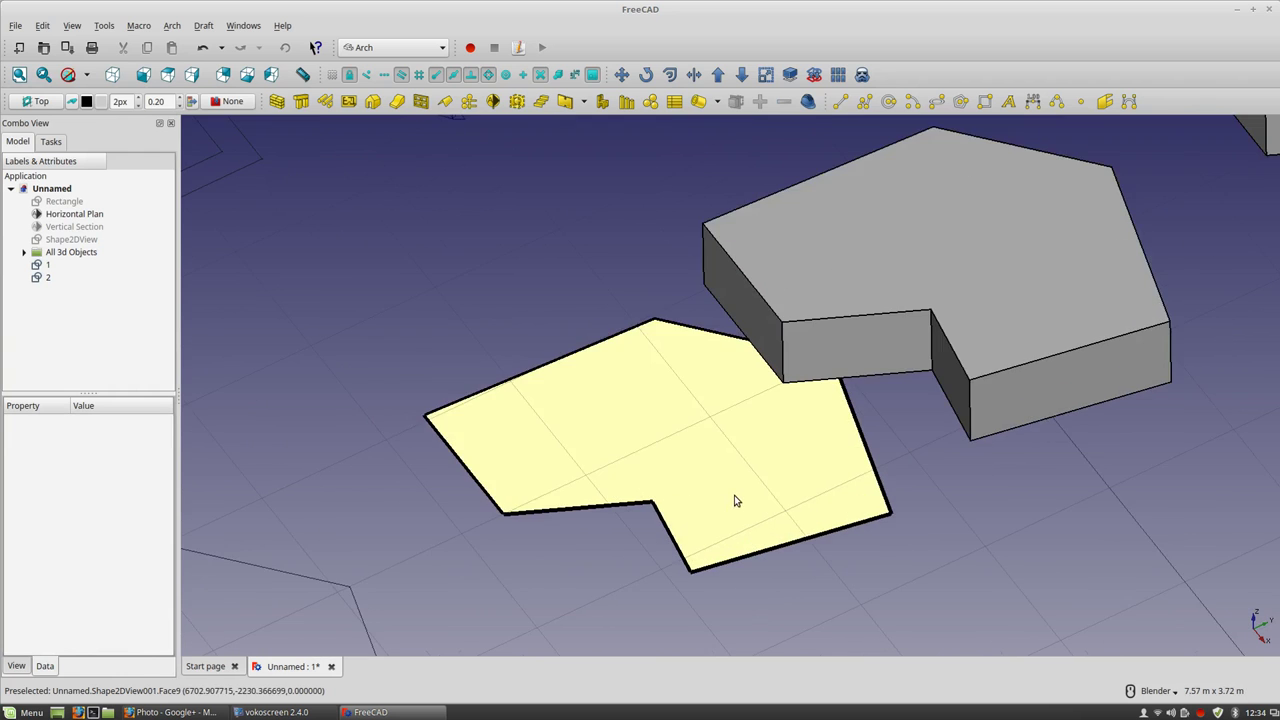
{"action": "scroll", "coordinate": [663, 512], "scroll_direction": "down", "scroll_amount": 3}
{"action": "scroll", "coordinate": [620, 478], "scroll_direction": "down", "scroll_amount": 2}
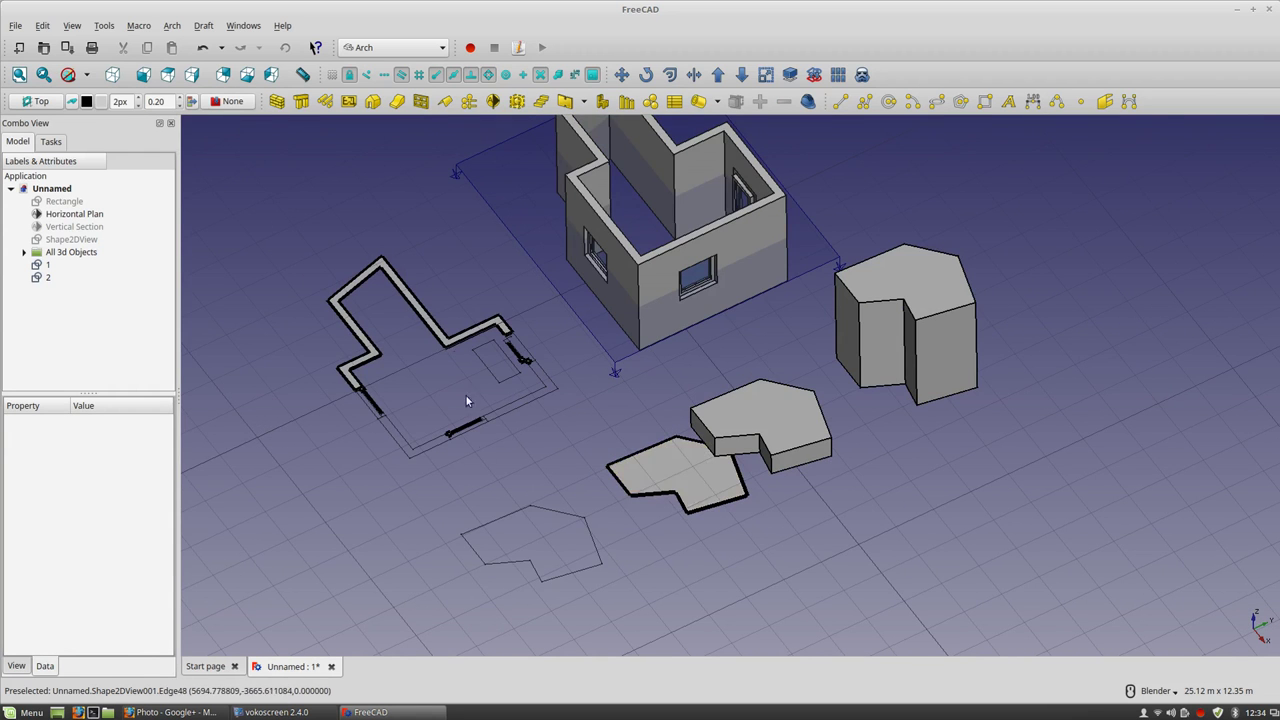
{"action": "scroll", "coordinate": [466, 400], "scroll_direction": "up", "scroll_amount": 4}
{"action": "scroll", "coordinate": [505, 522], "scroll_direction": "up", "scroll_amount": 2}
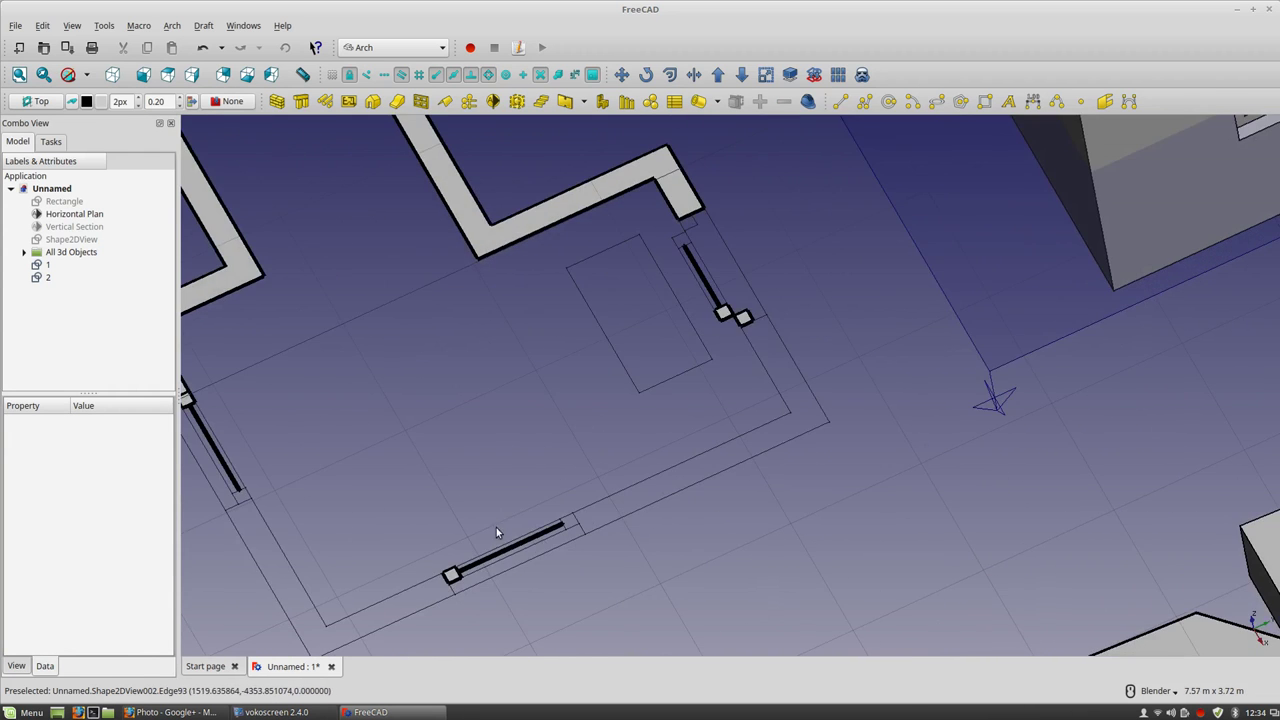
{"action": "scroll", "coordinate": [600, 500], "scroll_direction": "down", "scroll_amount": 3}
{"action": "scroll", "coordinate": [680, 427], "scroll_direction": "up", "scroll_amount": 4}
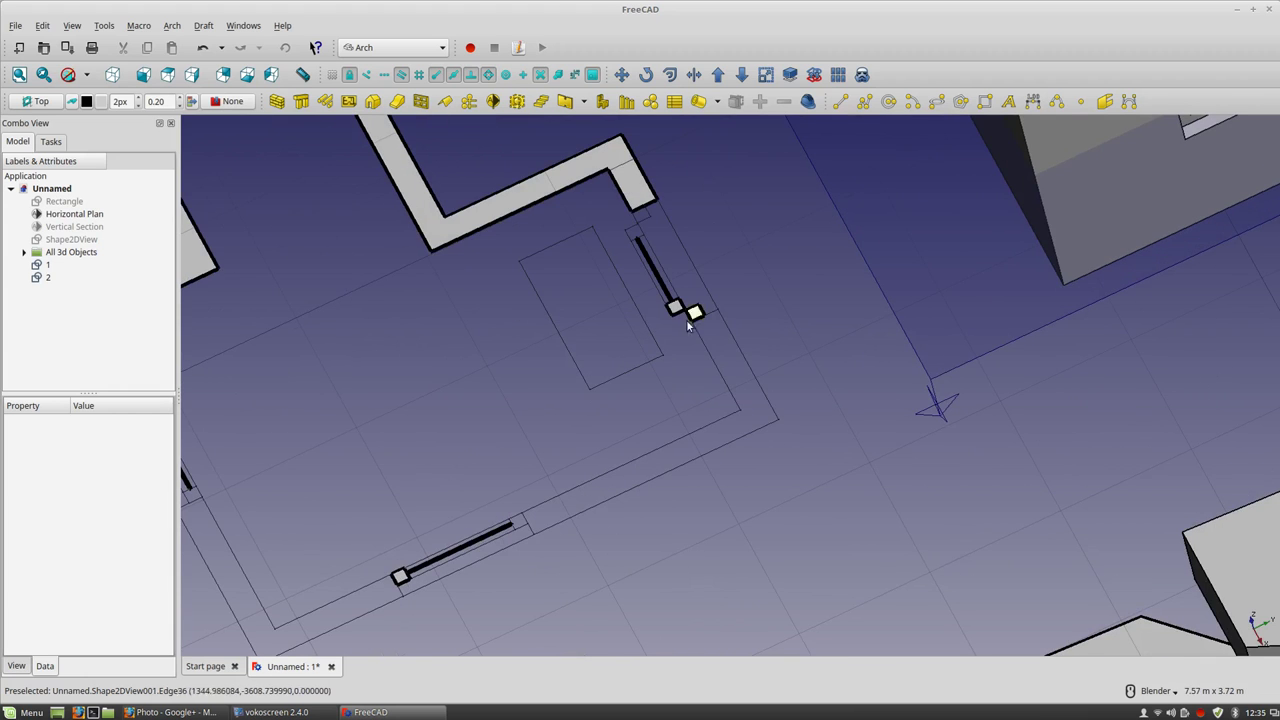
{"action": "scroll", "coordinate": [639, 480], "scroll_direction": "down", "scroll_amount": 2}
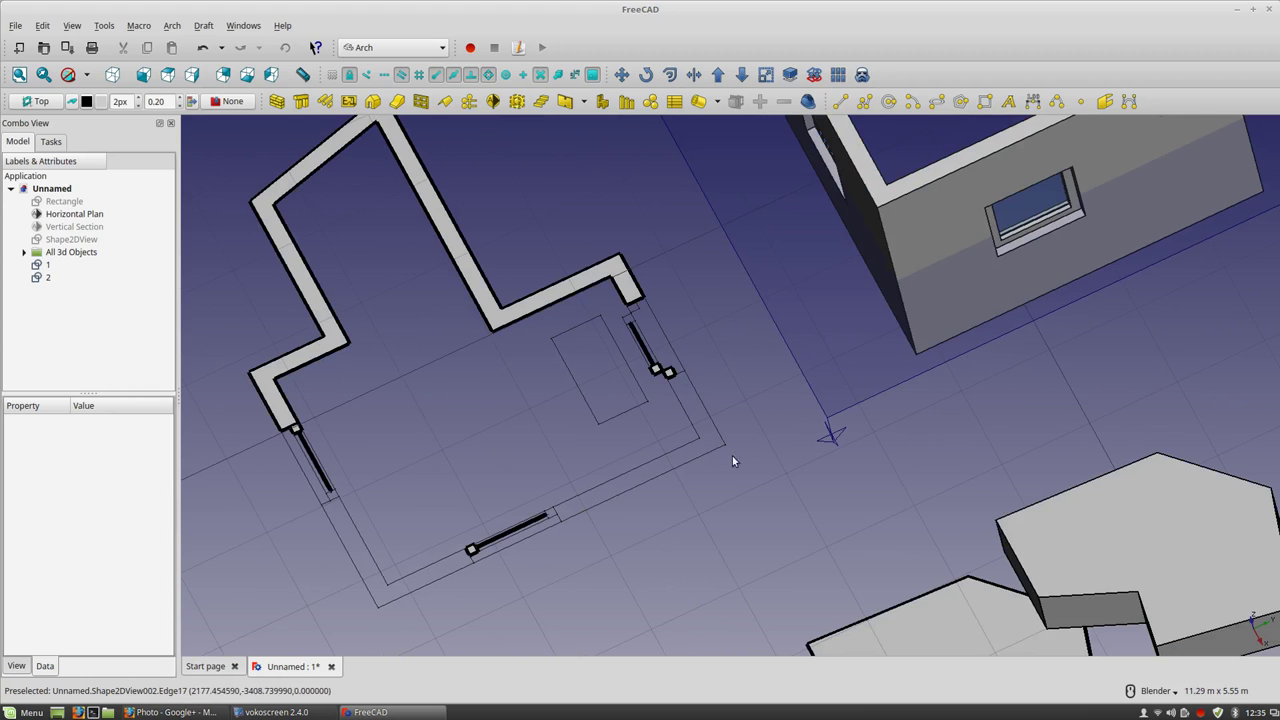
{"action": "scroll", "coordinate": [853, 524], "scroll_direction": "down", "scroll_amount": 4}
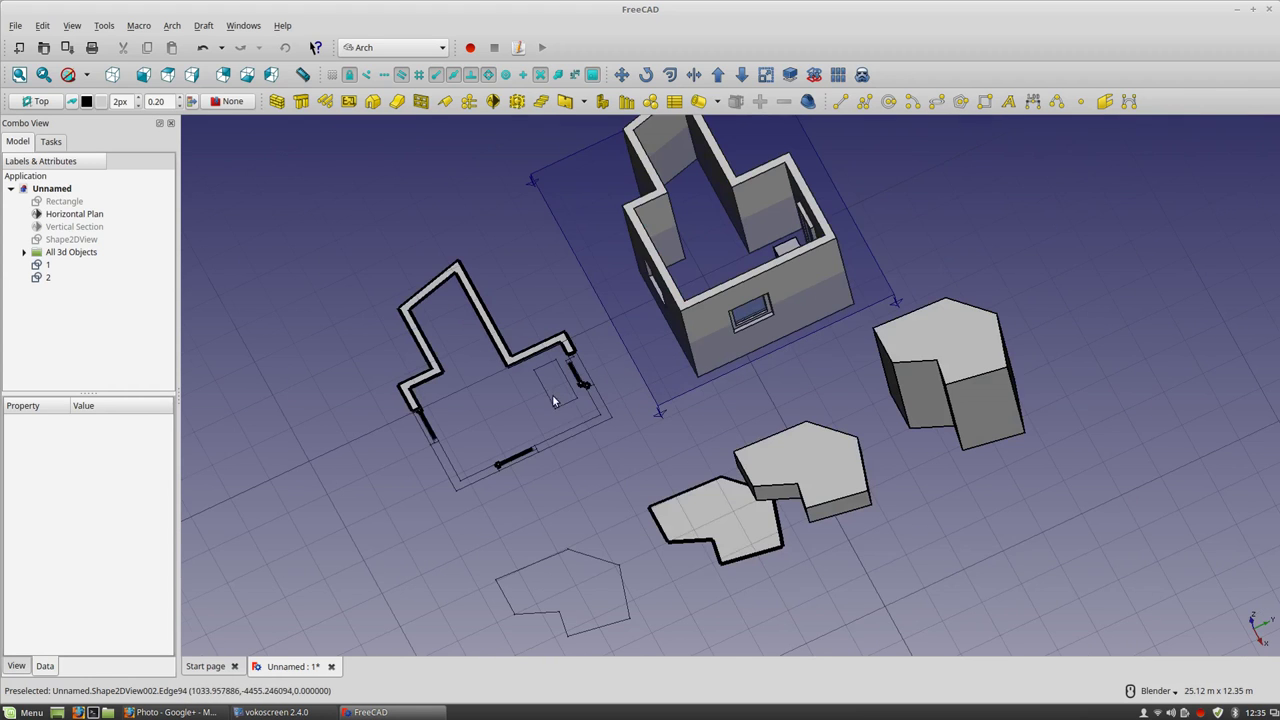
Set plan view 1's projection mode back to Cutlines and check the cut outlines of the walls and block.
{"action": "left_click", "coordinate": [700, 509]}
{"action": "left_click", "coordinate": [117, 612]}
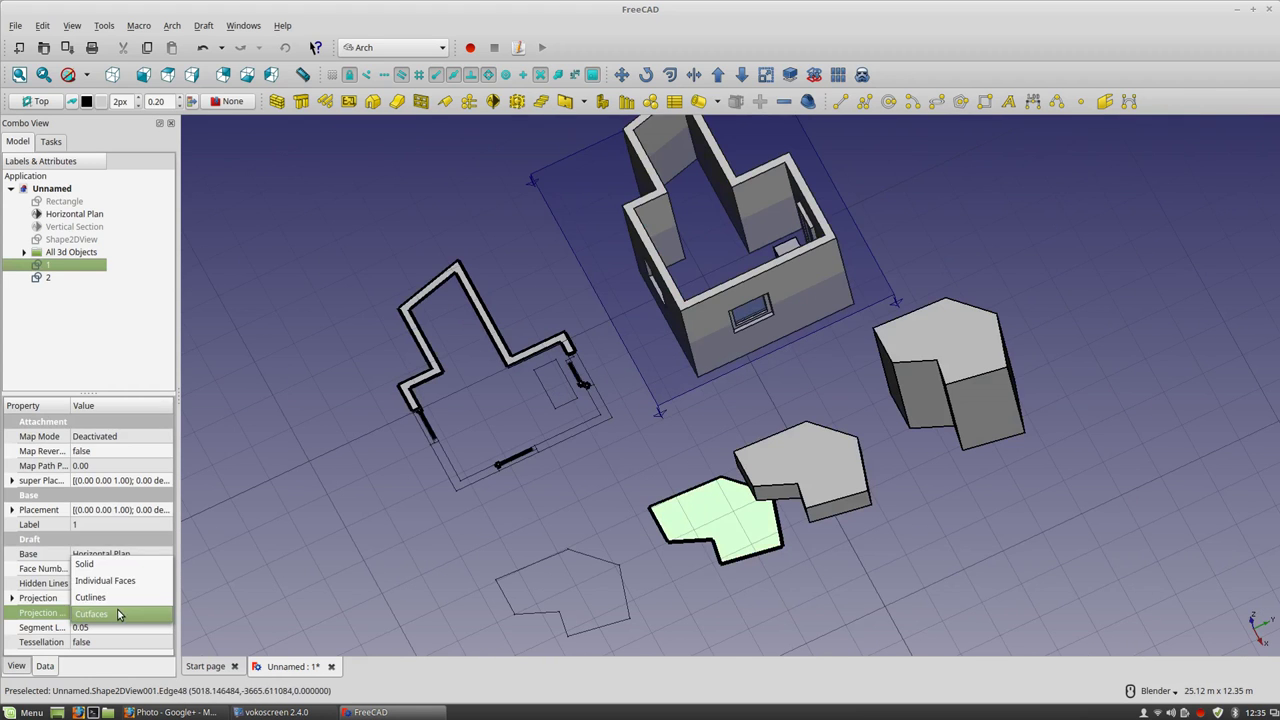
{"action": "left_click", "coordinate": [90, 597]}
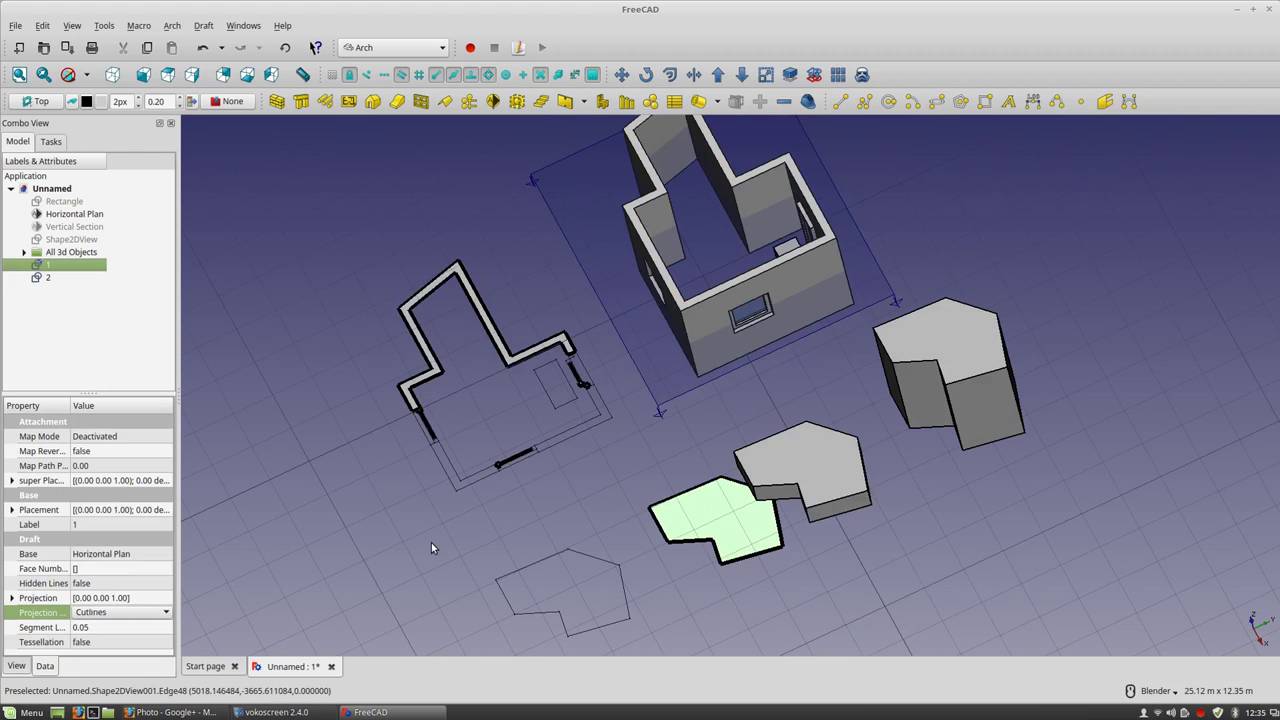
{"action": "left_click", "coordinate": [431, 542]}
{"action": "scroll", "coordinate": [552, 456], "scroll_direction": "up", "scroll_amount": 2}
{"action": "scroll", "coordinate": [640, 540], "scroll_direction": "up", "scroll_amount": 2}
{"action": "scroll", "coordinate": [448, 559], "scroll_direction": "up", "scroll_amount": 2}
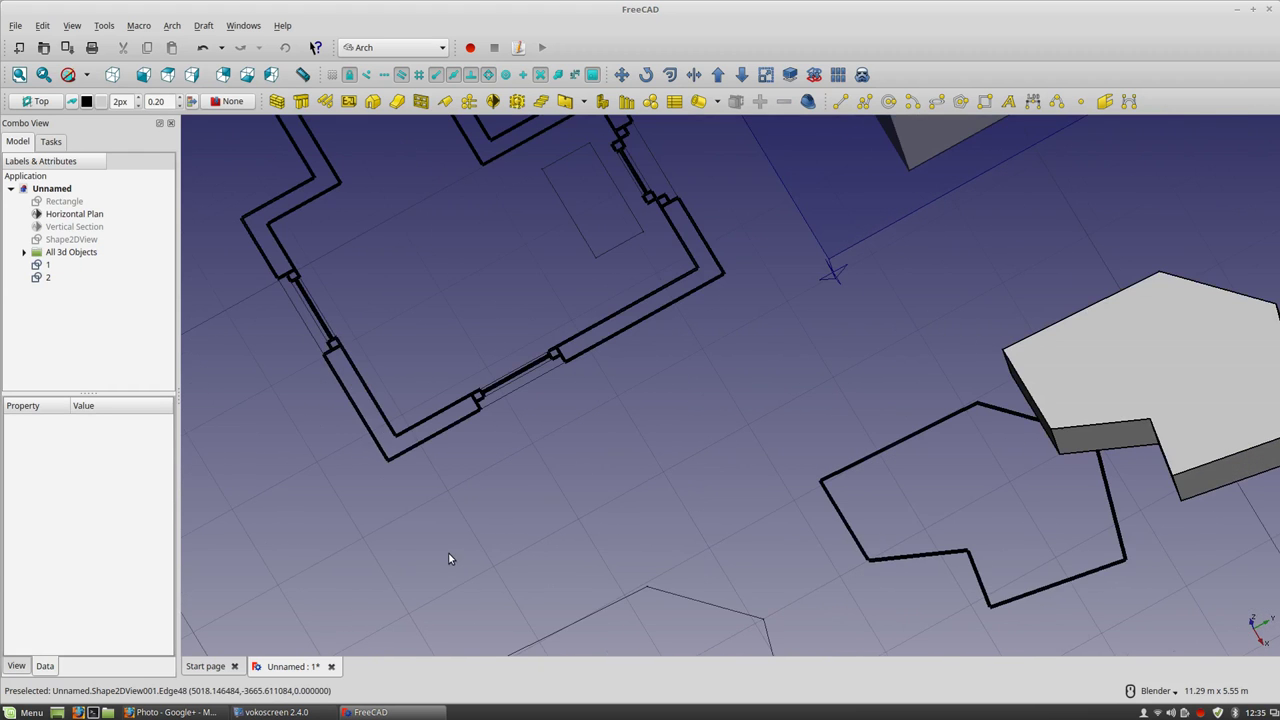
{"action": "scroll", "coordinate": [659, 521], "scroll_direction": "down", "scroll_amount": 2}
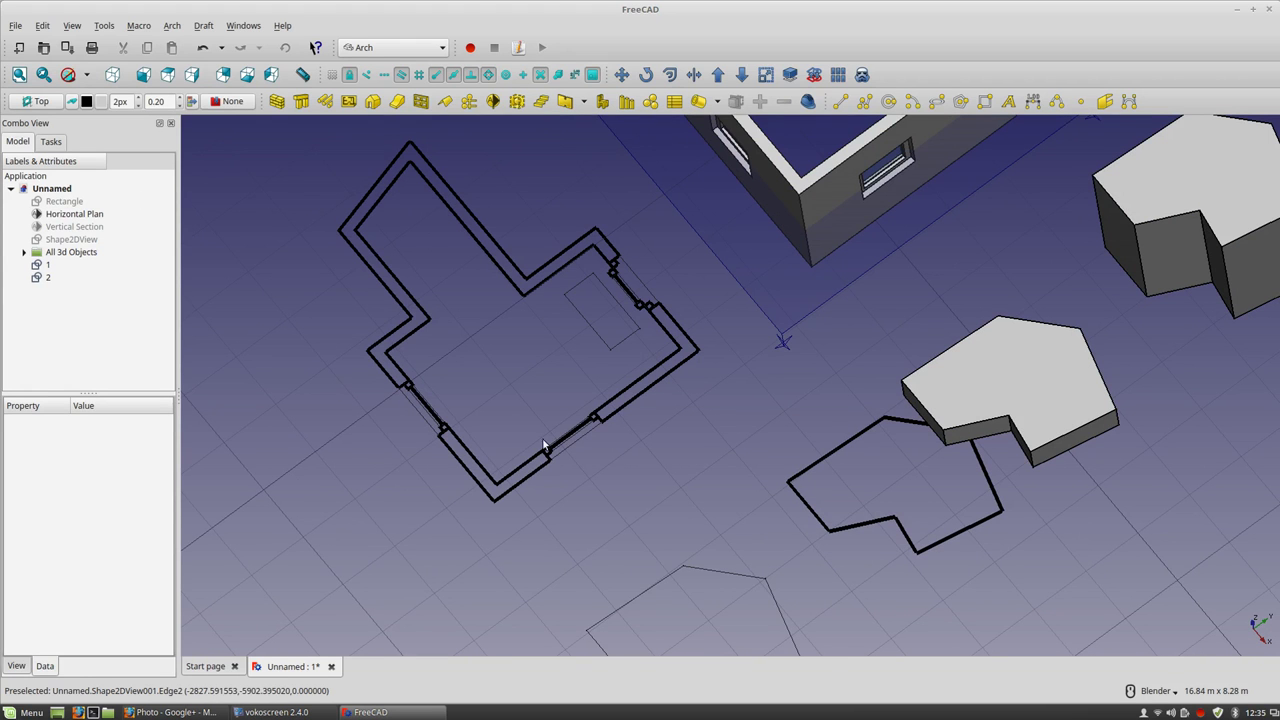
{"action": "middle_click_drag", "start_coordinate": [929, 572], "coordinate": [866, 538]}
{"action": "scroll", "coordinate": [1012, 560], "scroll_direction": "down", "scroll_amount": 2}
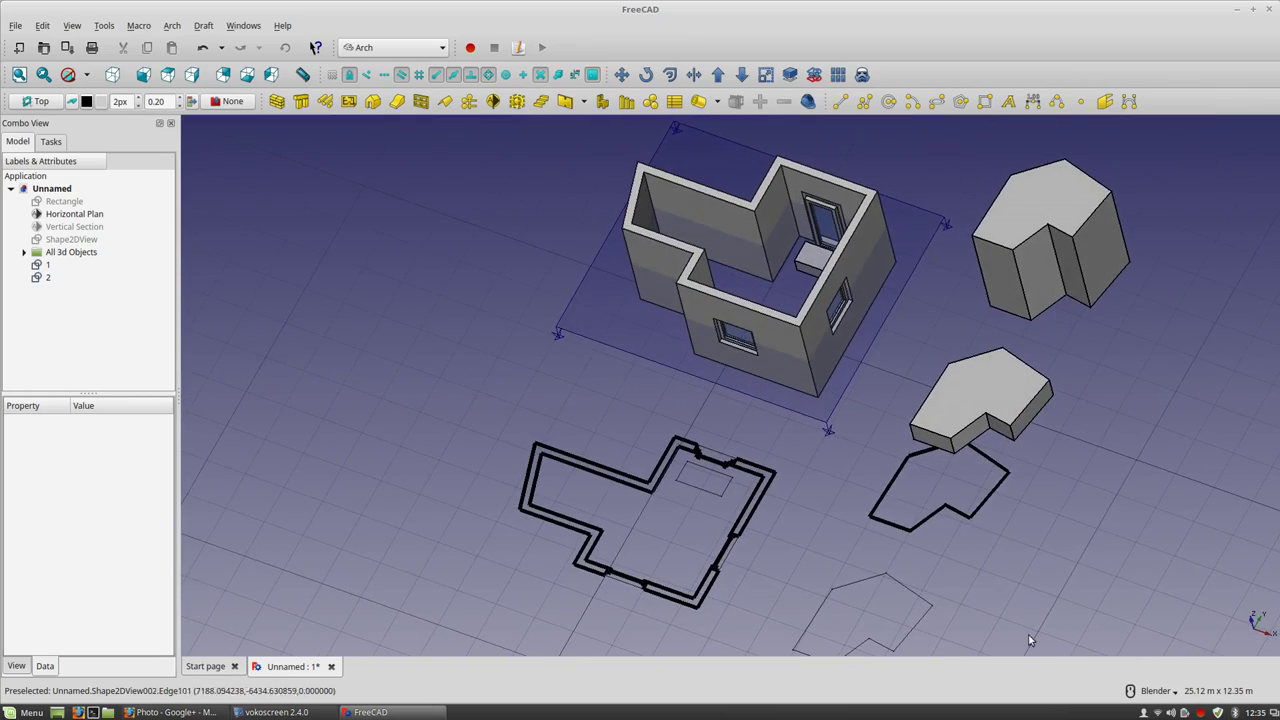